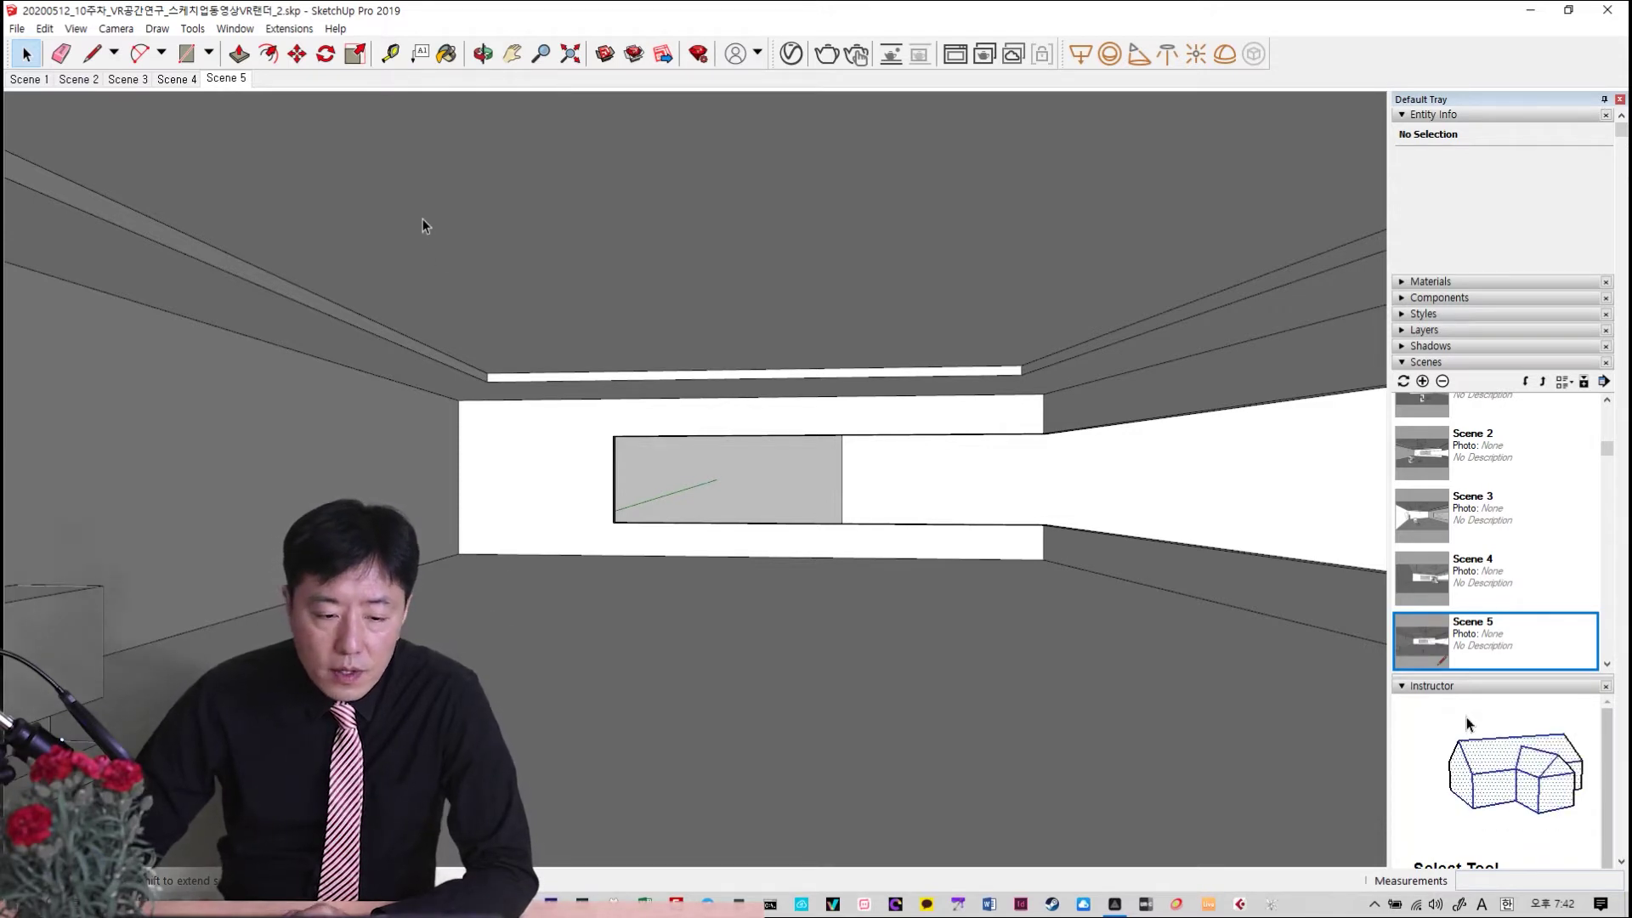
# Review the camera views of Scenes 1 through 5 in order, and return to Scene 1
pyautogui.click(27, 80)
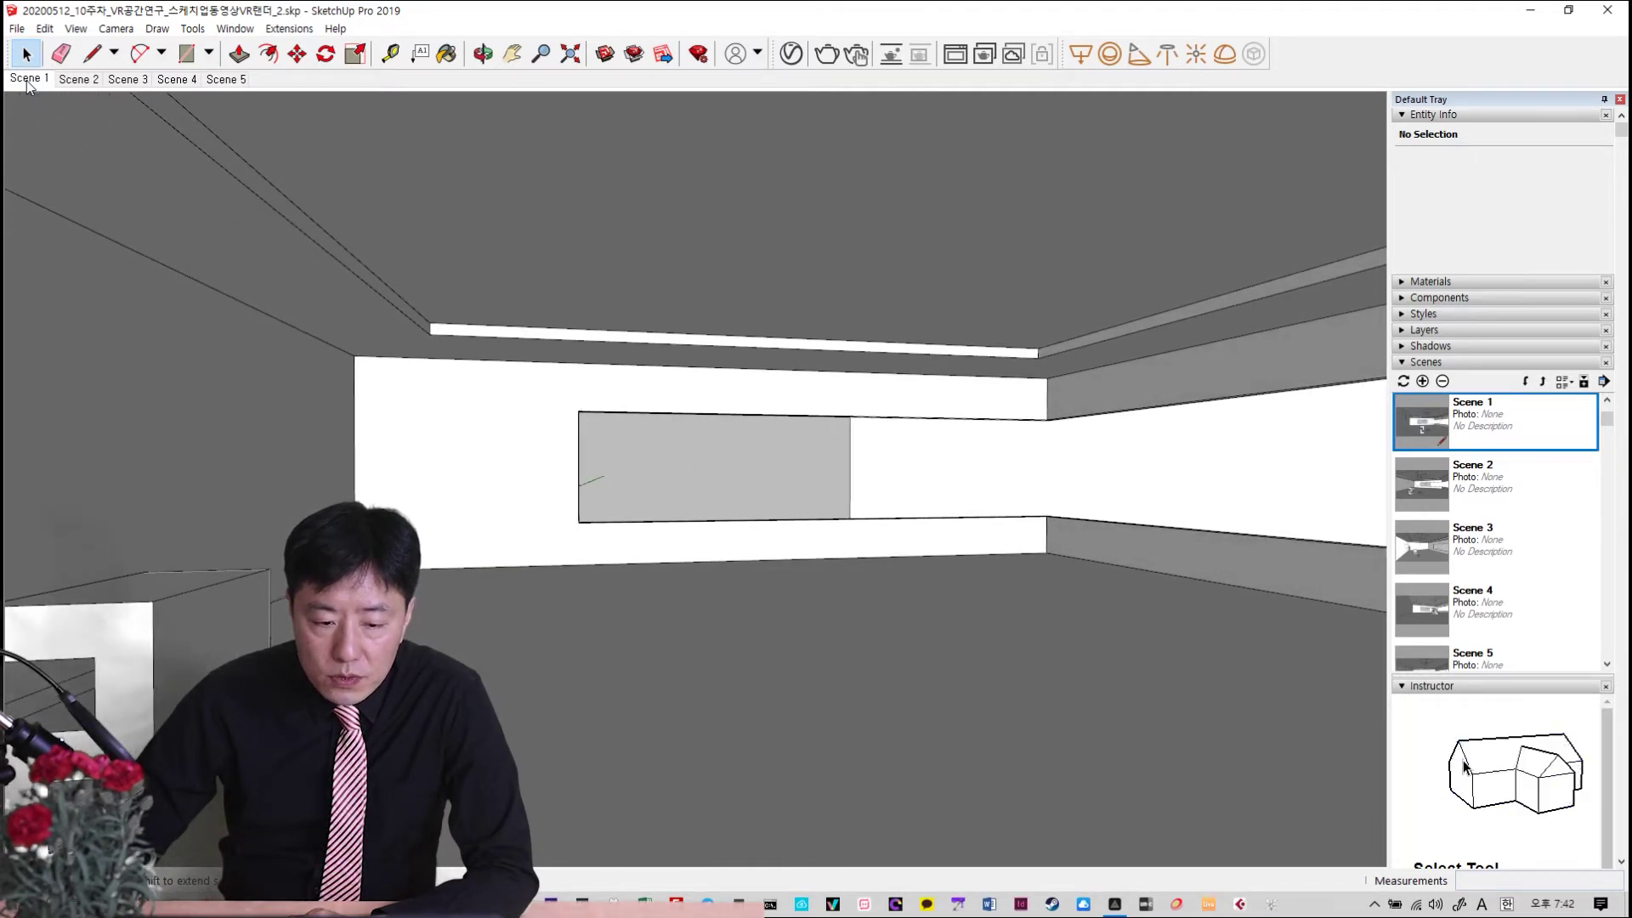
pyautogui.click(78, 80)
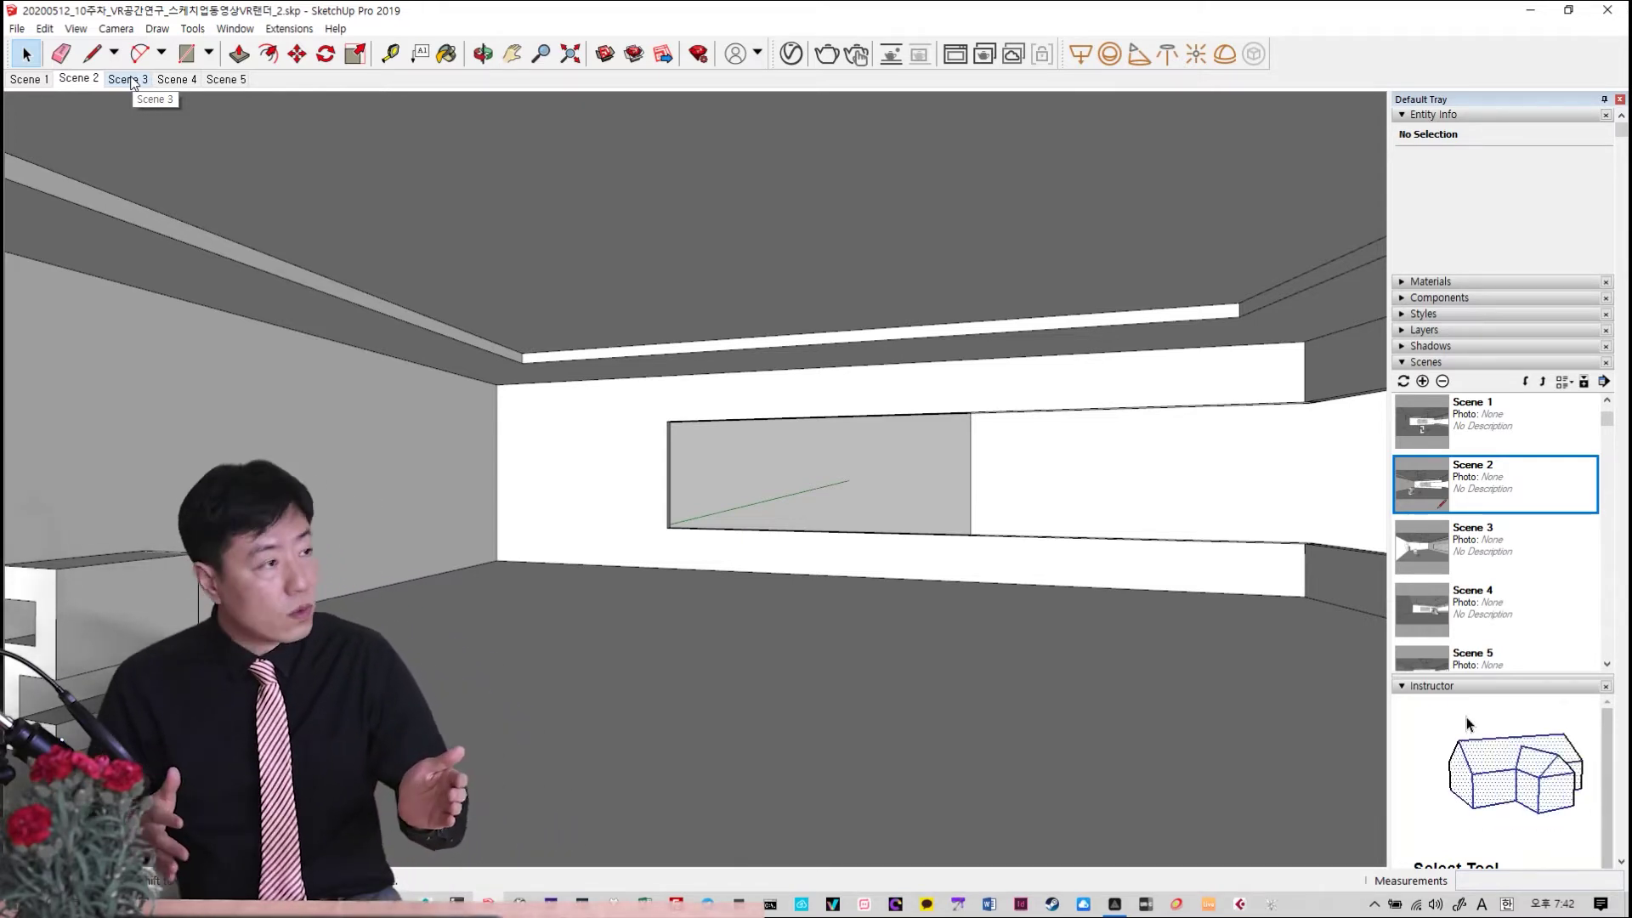
pyautogui.click(130, 80)
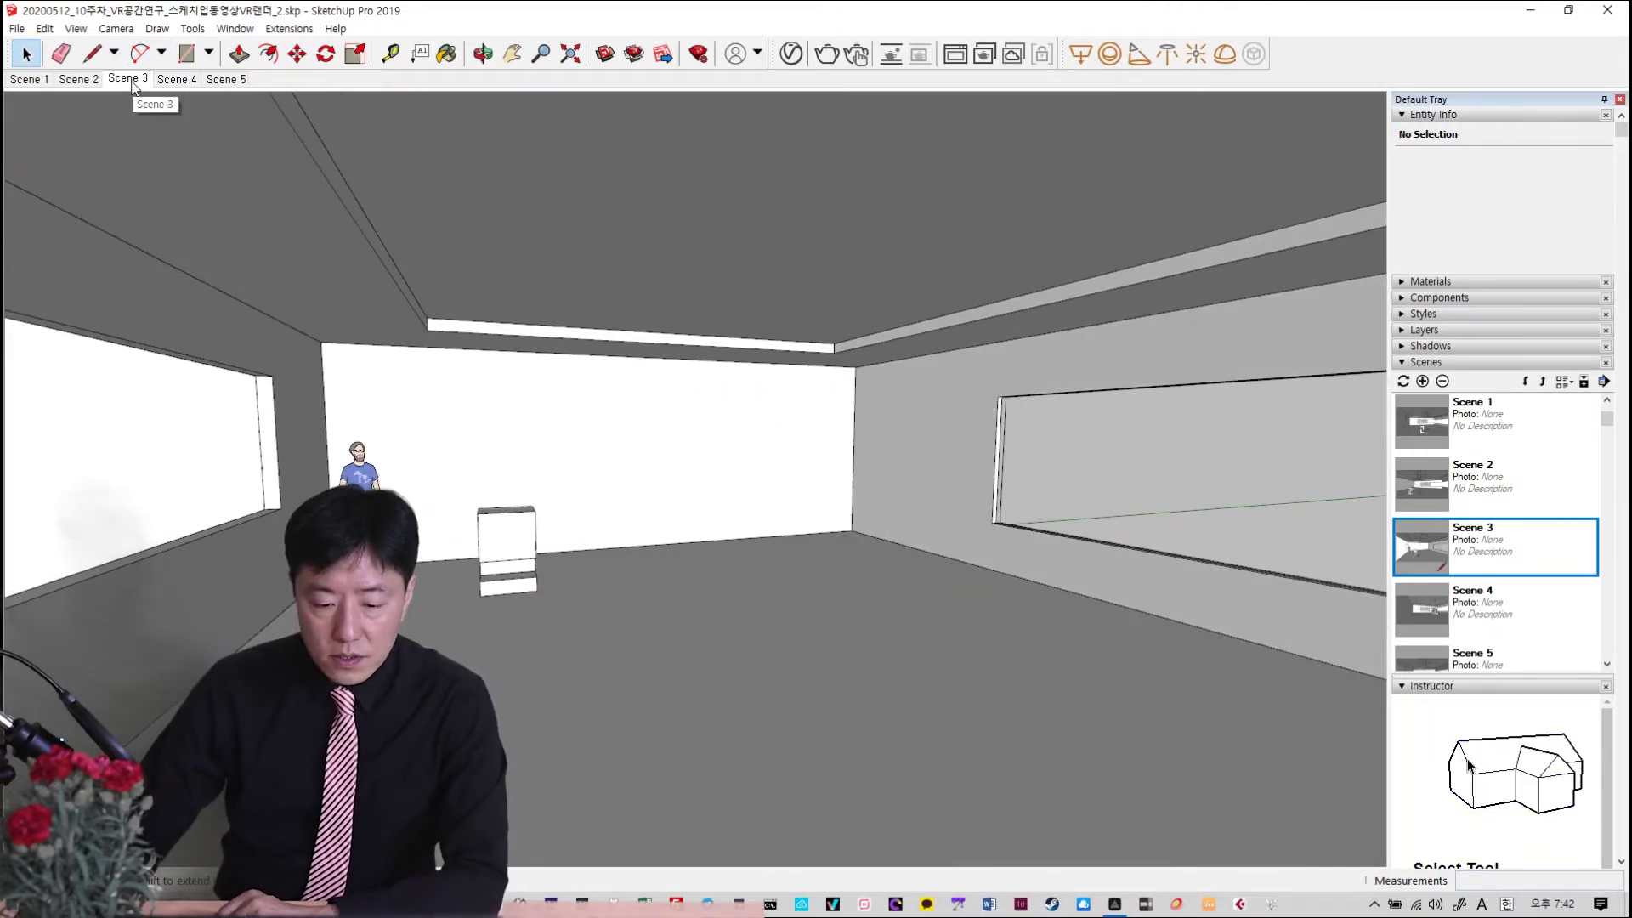
pyautogui.click(178, 79)
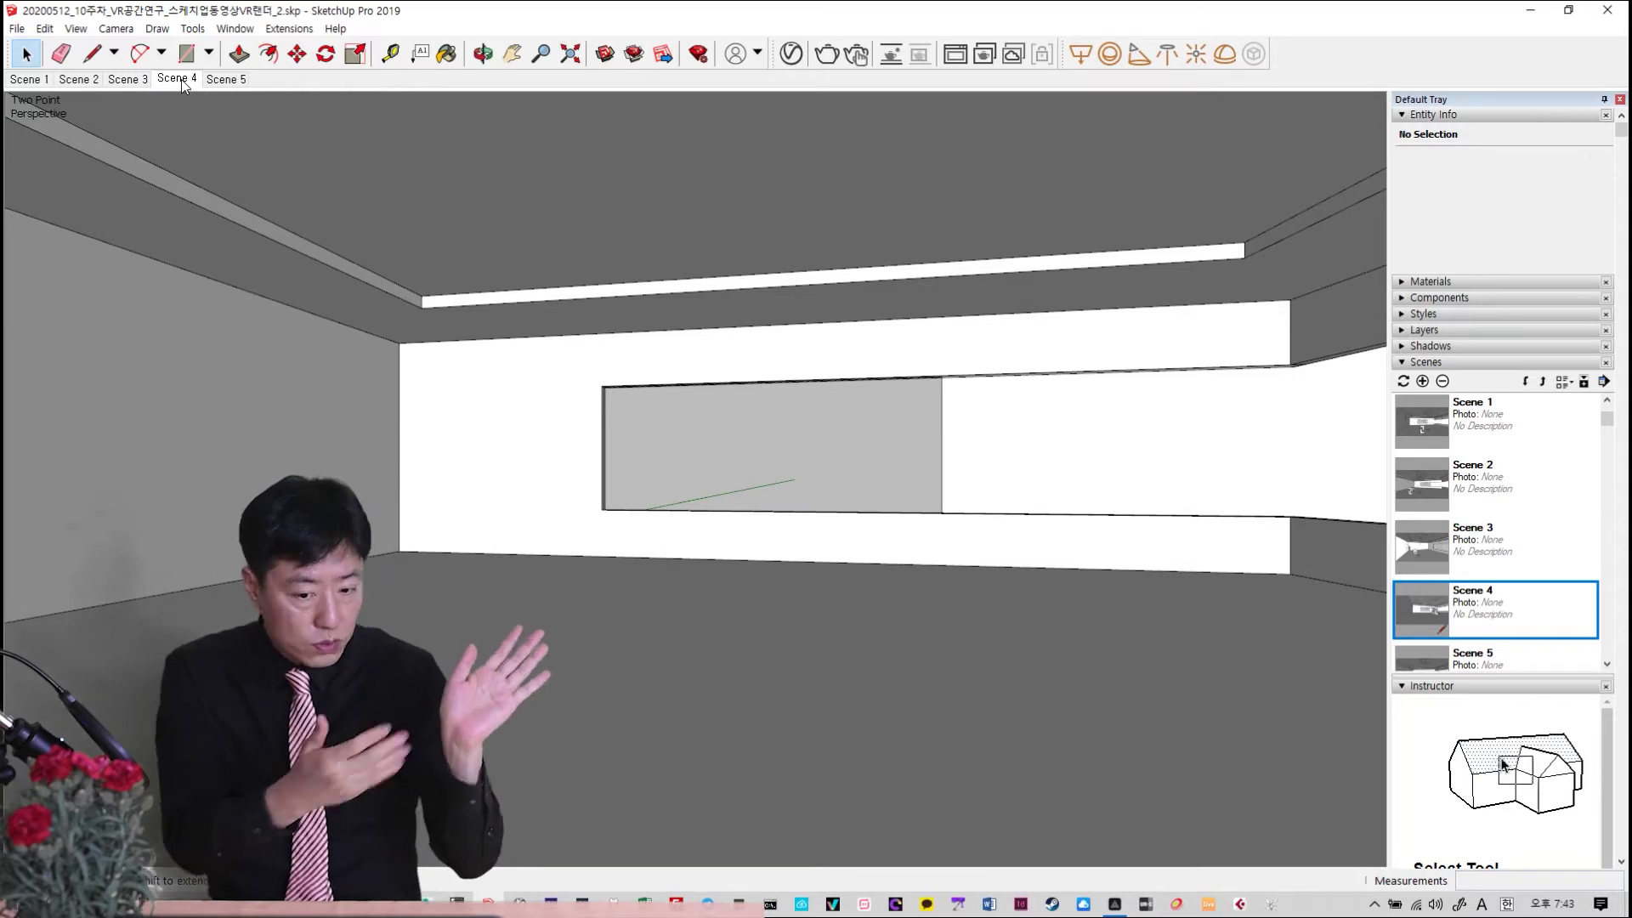
pyautogui.click(228, 79)
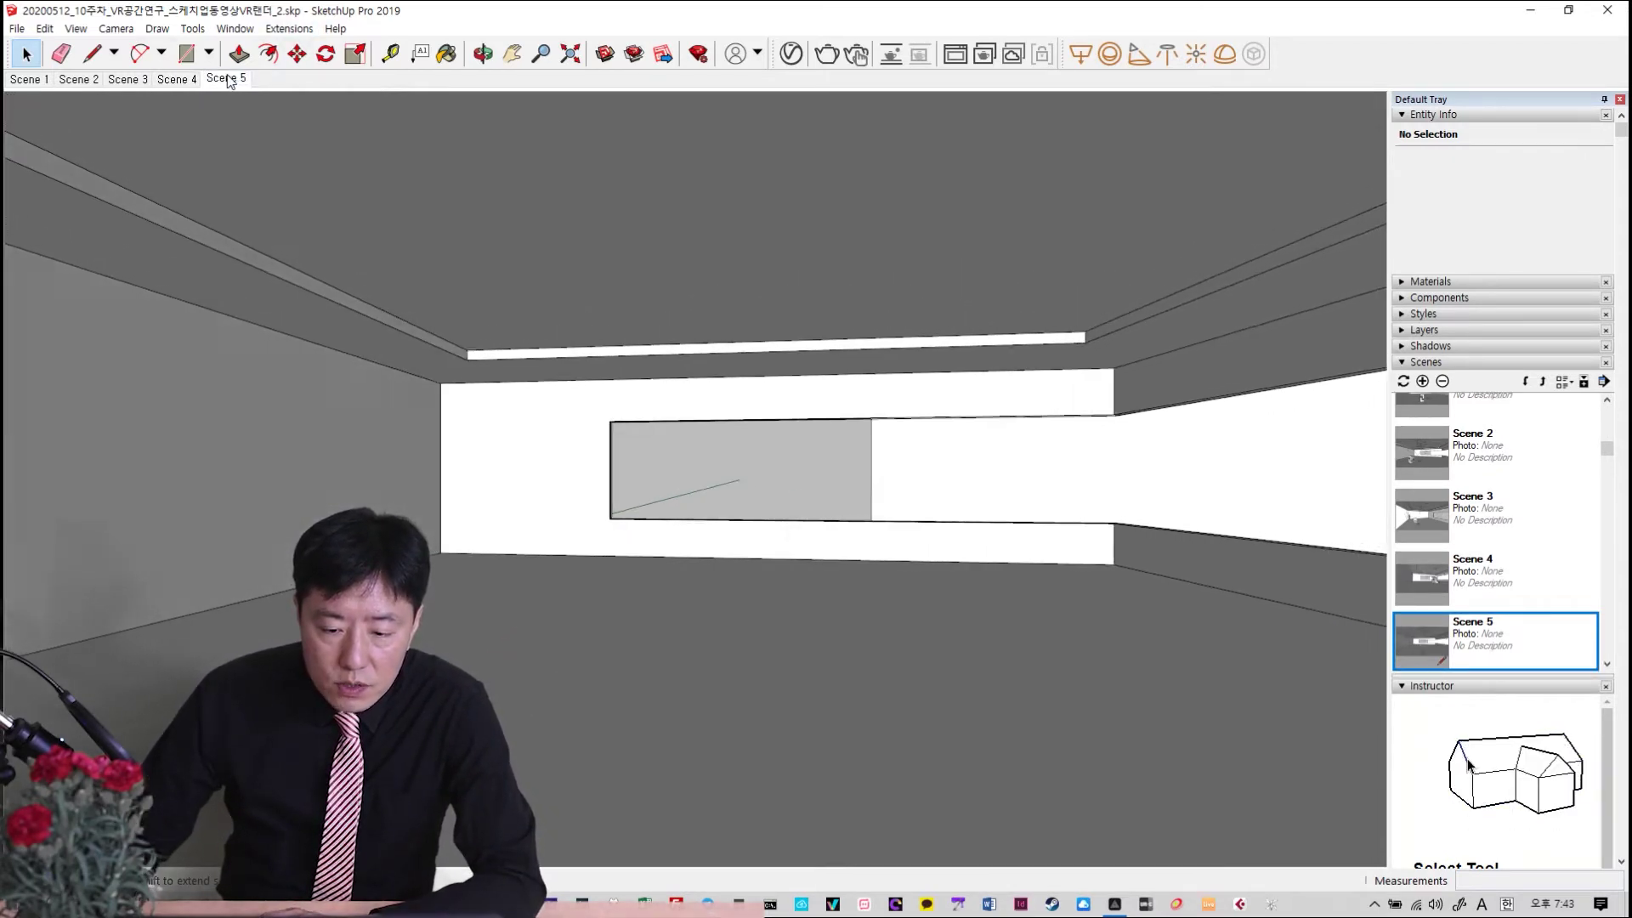
pyautogui.click(28, 82)
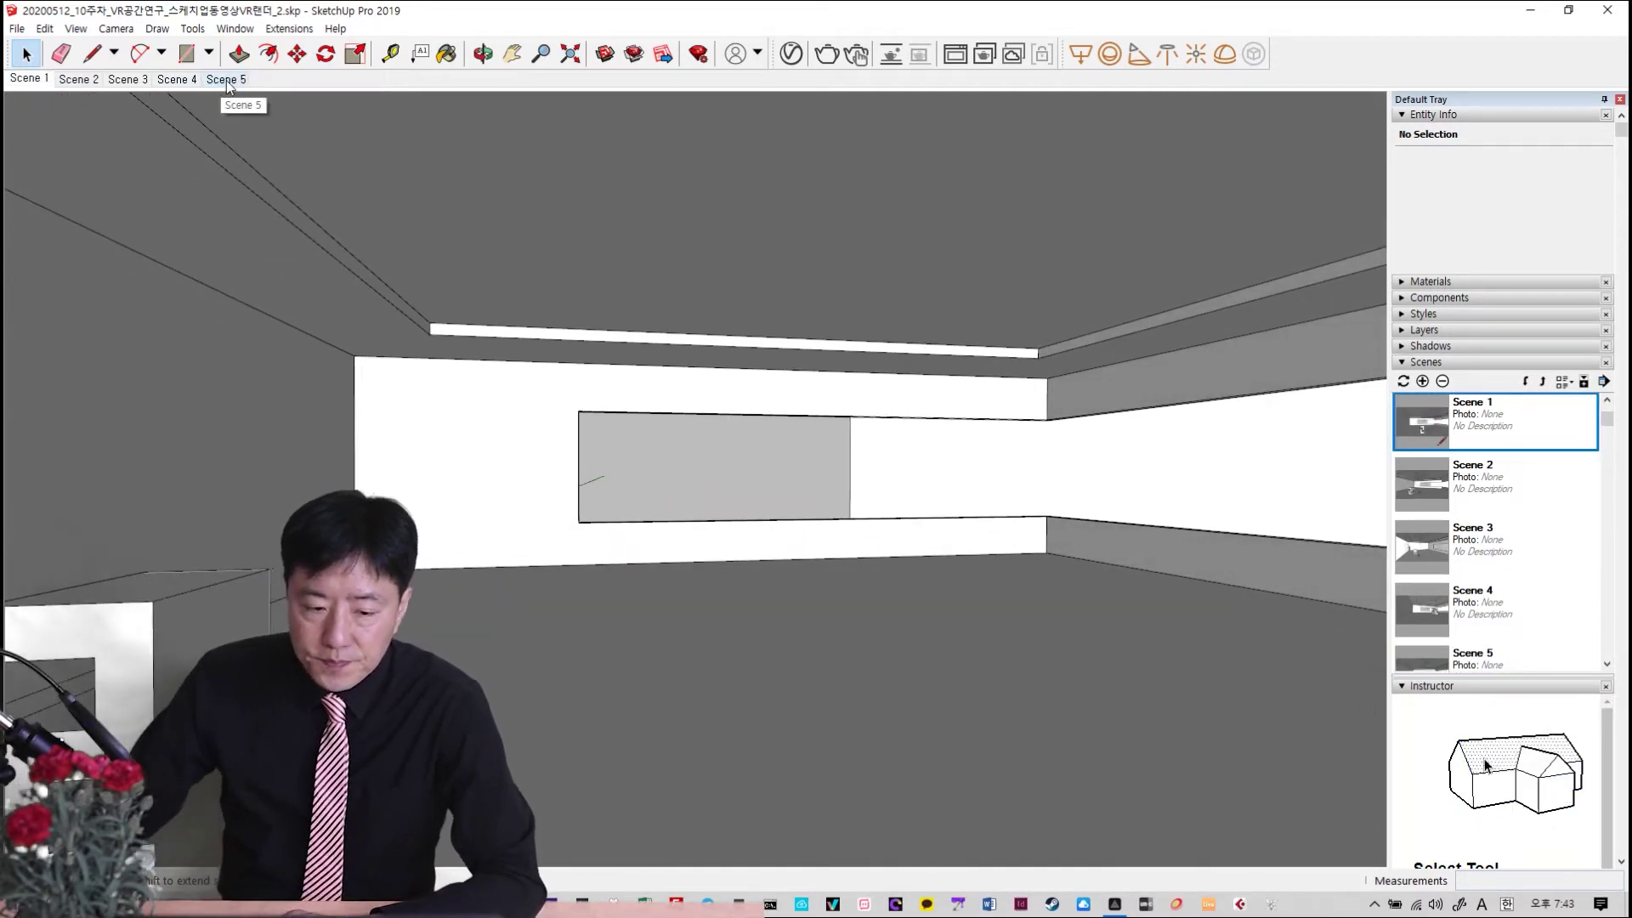
# Play the scene animation starting from Scene 1, stop it, and return to Scene 1
pyautogui.rightClick(37, 80)
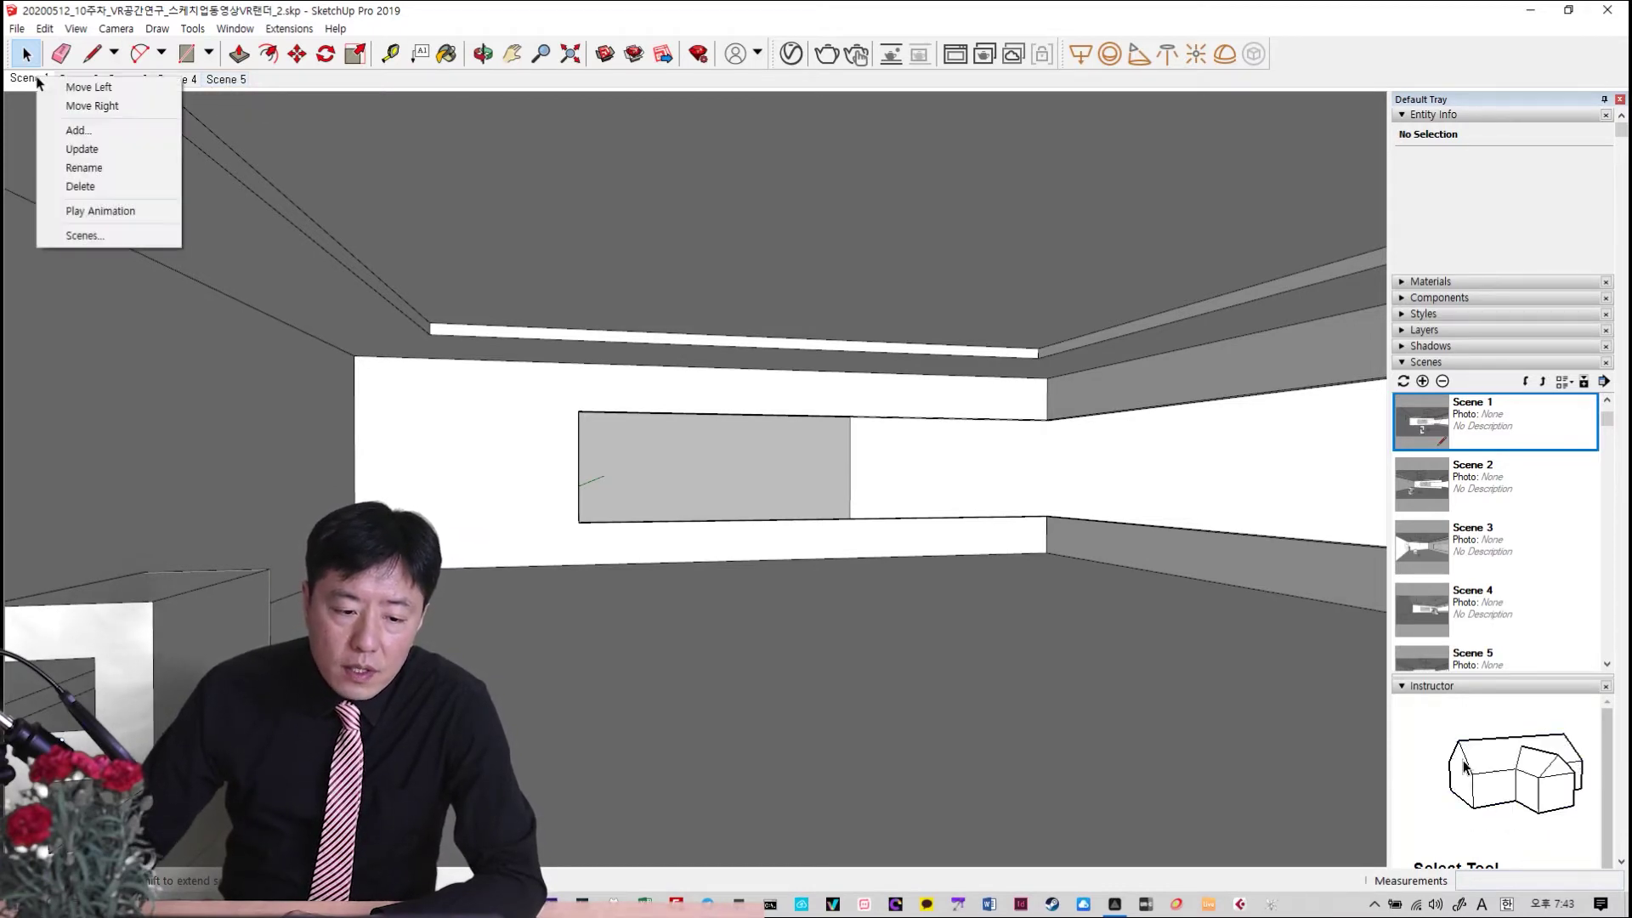
pyautogui.click(106, 213)
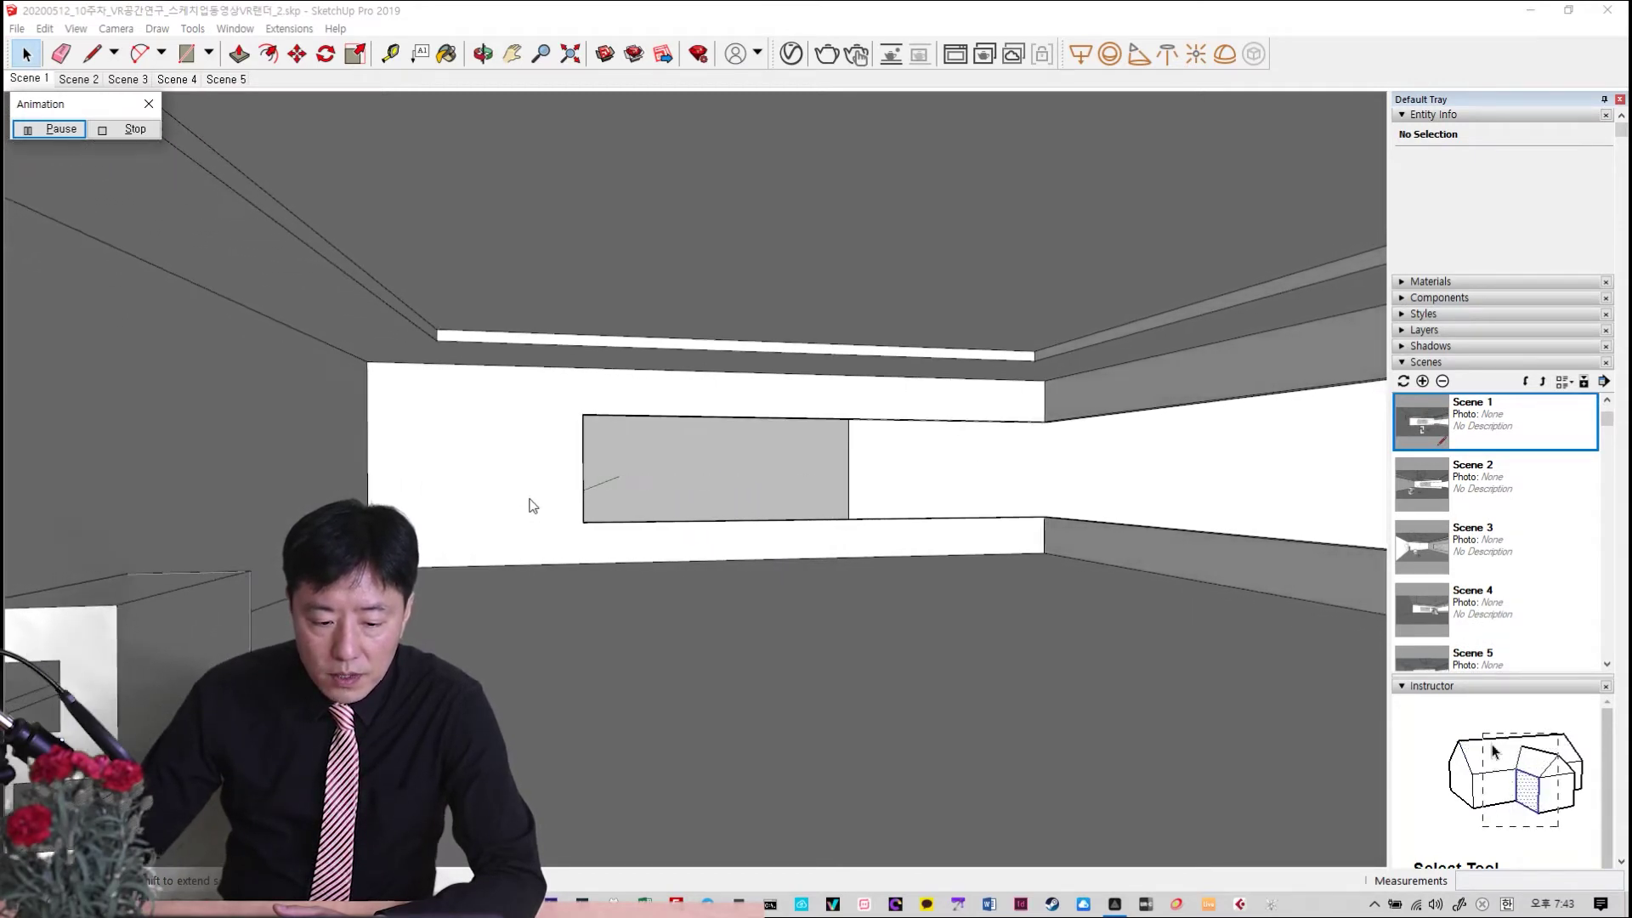
pyautogui.click(132, 131)
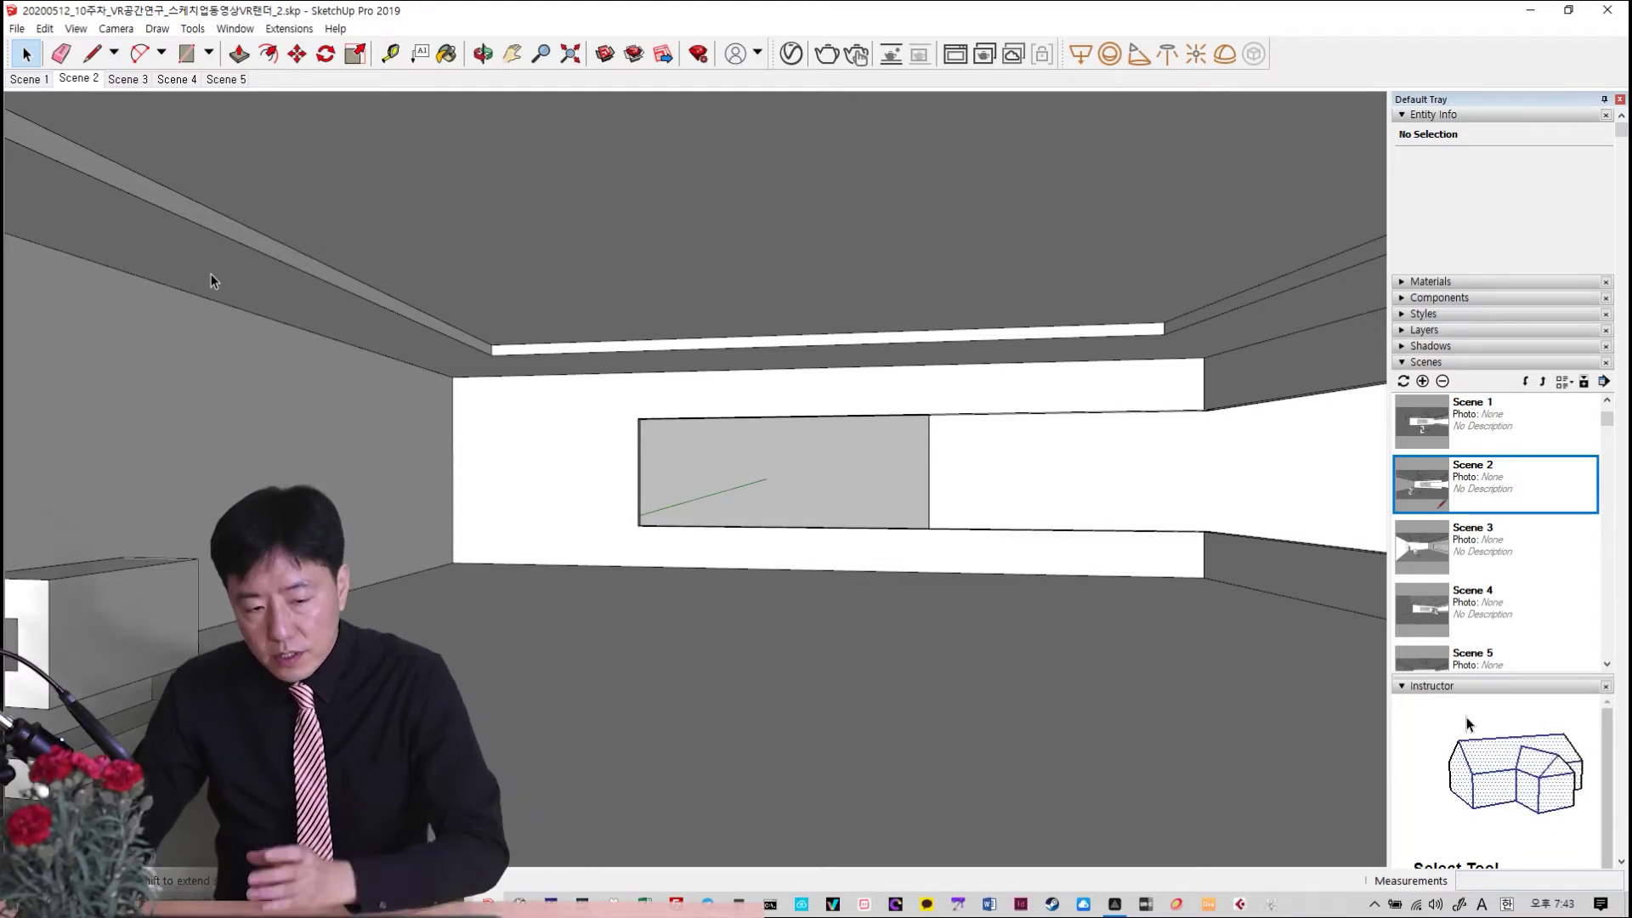
pyautogui.click(24, 80)
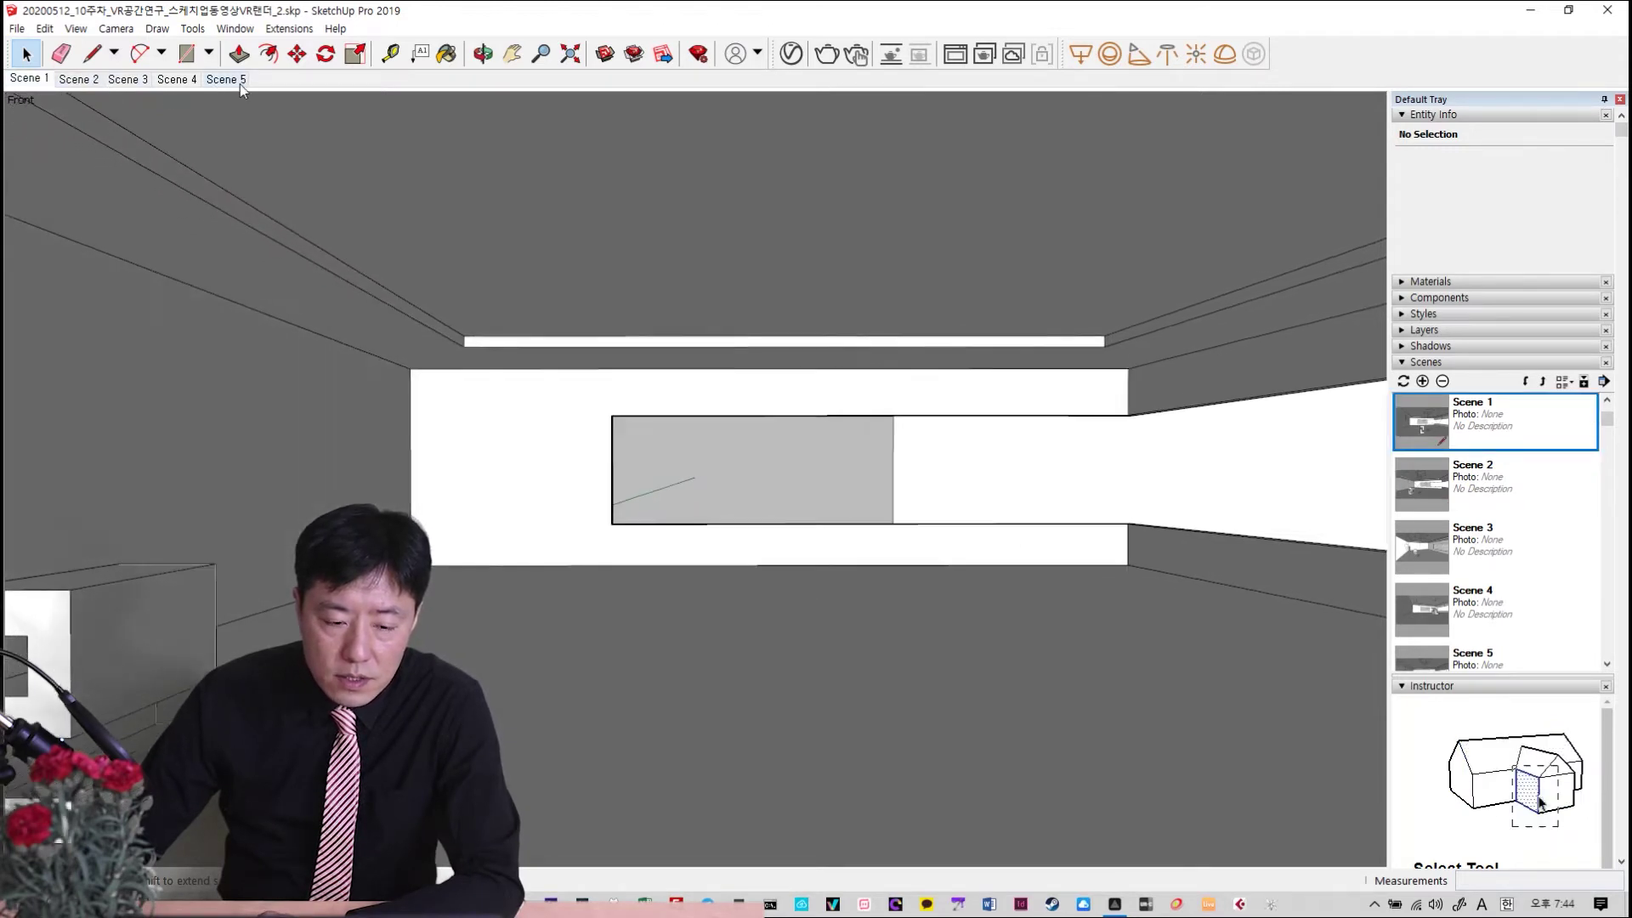
# Check the scene transition and scene delay times in the model's animation settings, and close them
pyautogui.click(234, 29)
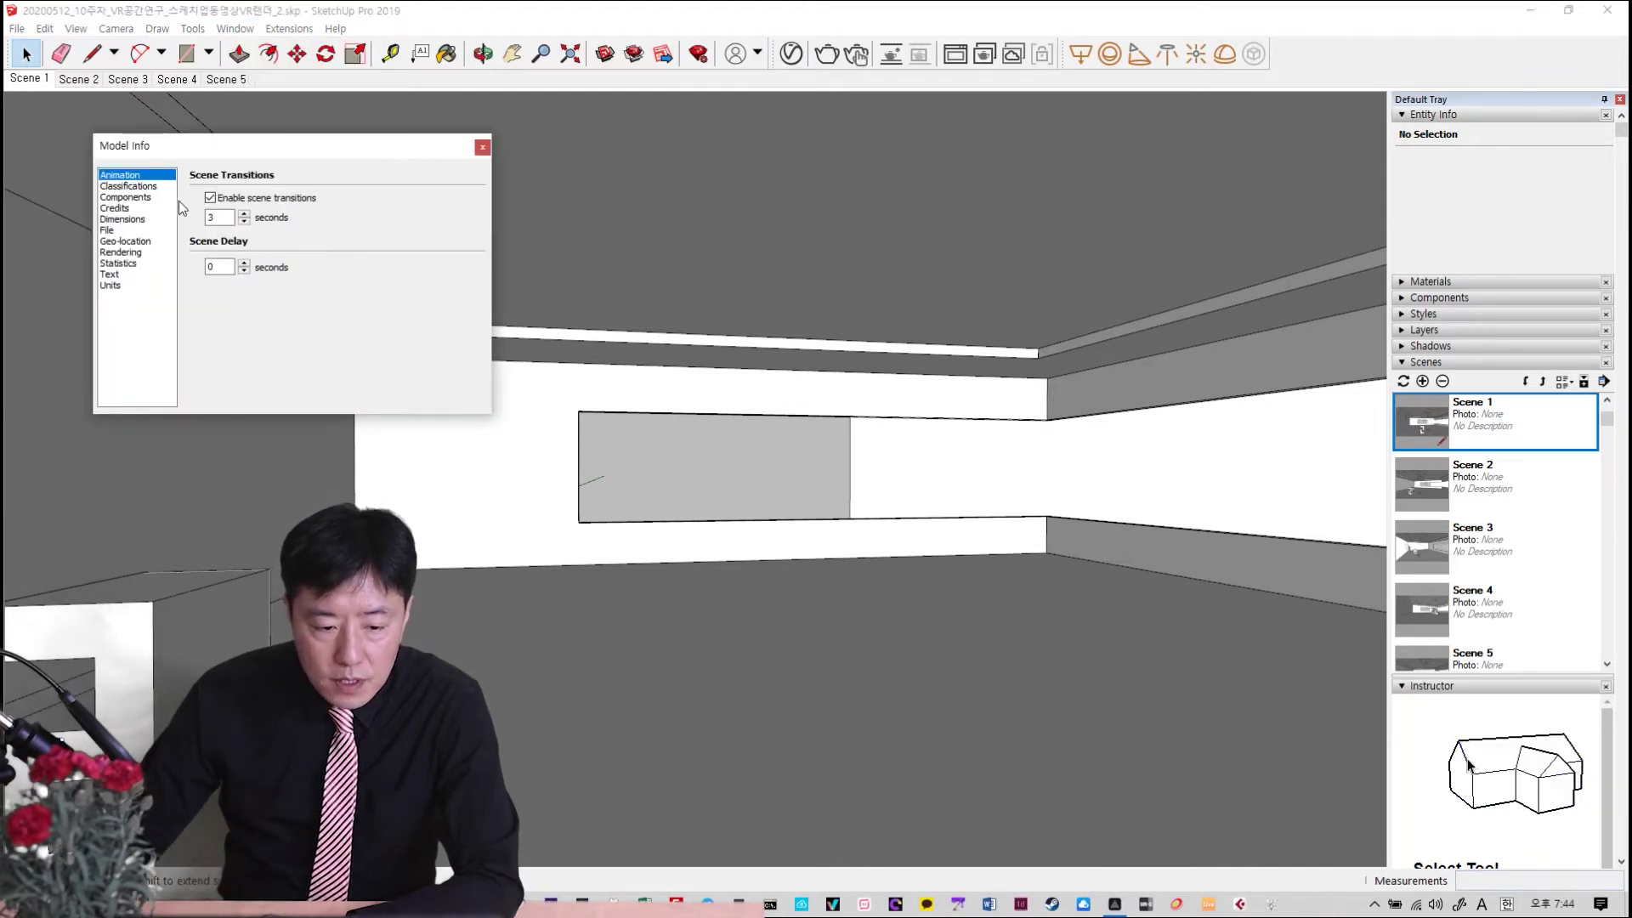
pyautogui.doubleClick(225, 218)
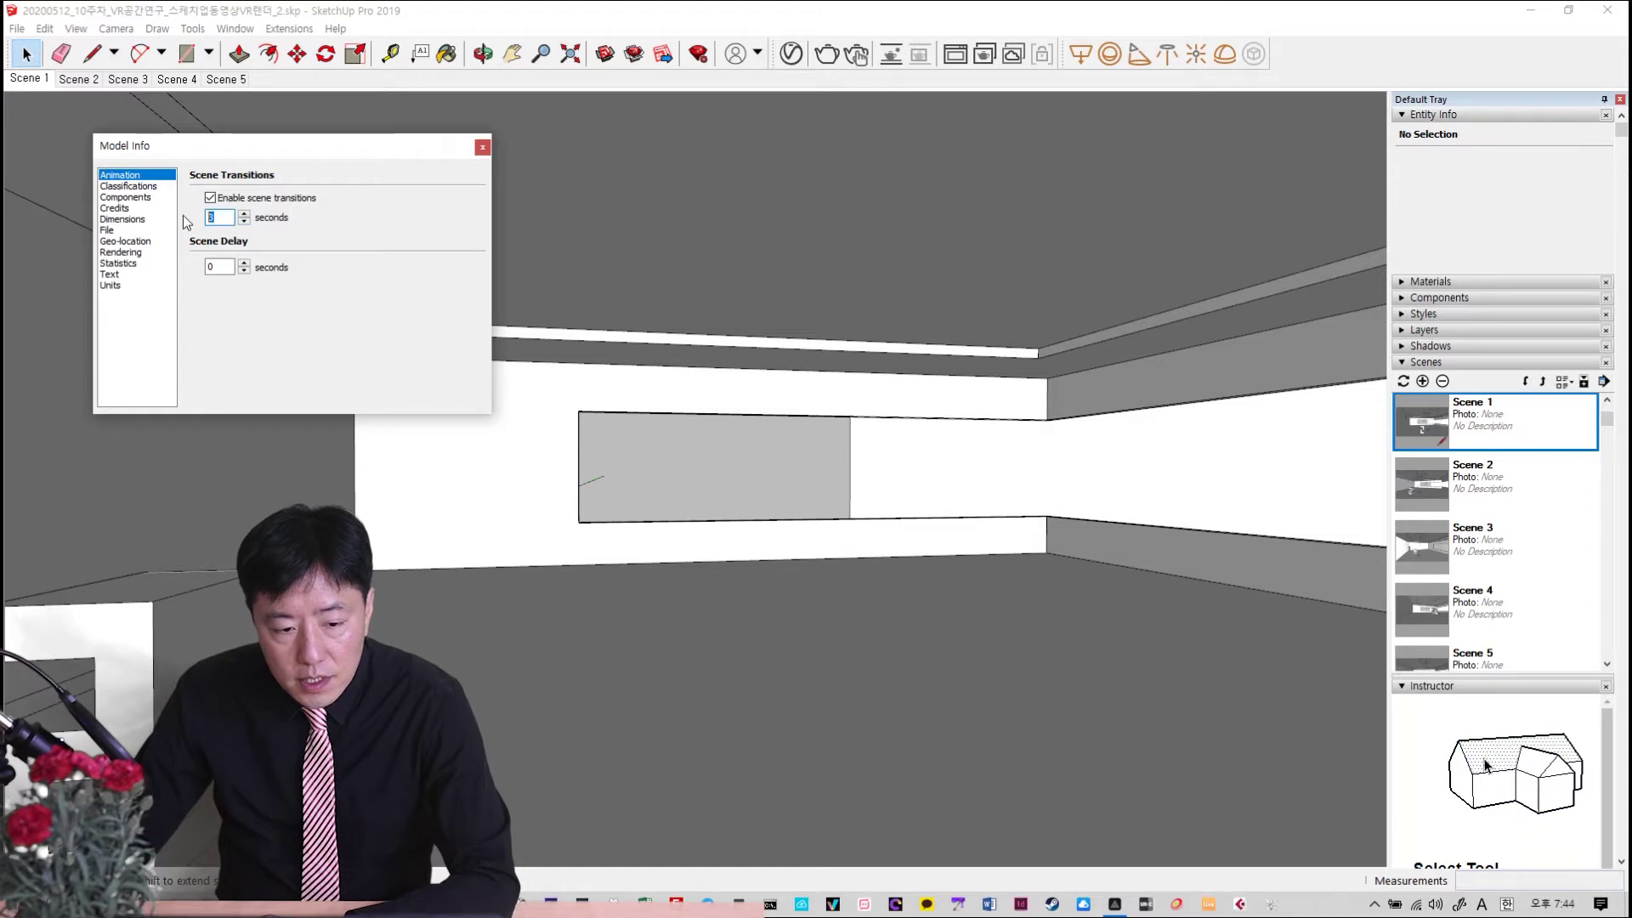
pyautogui.press('Tab')
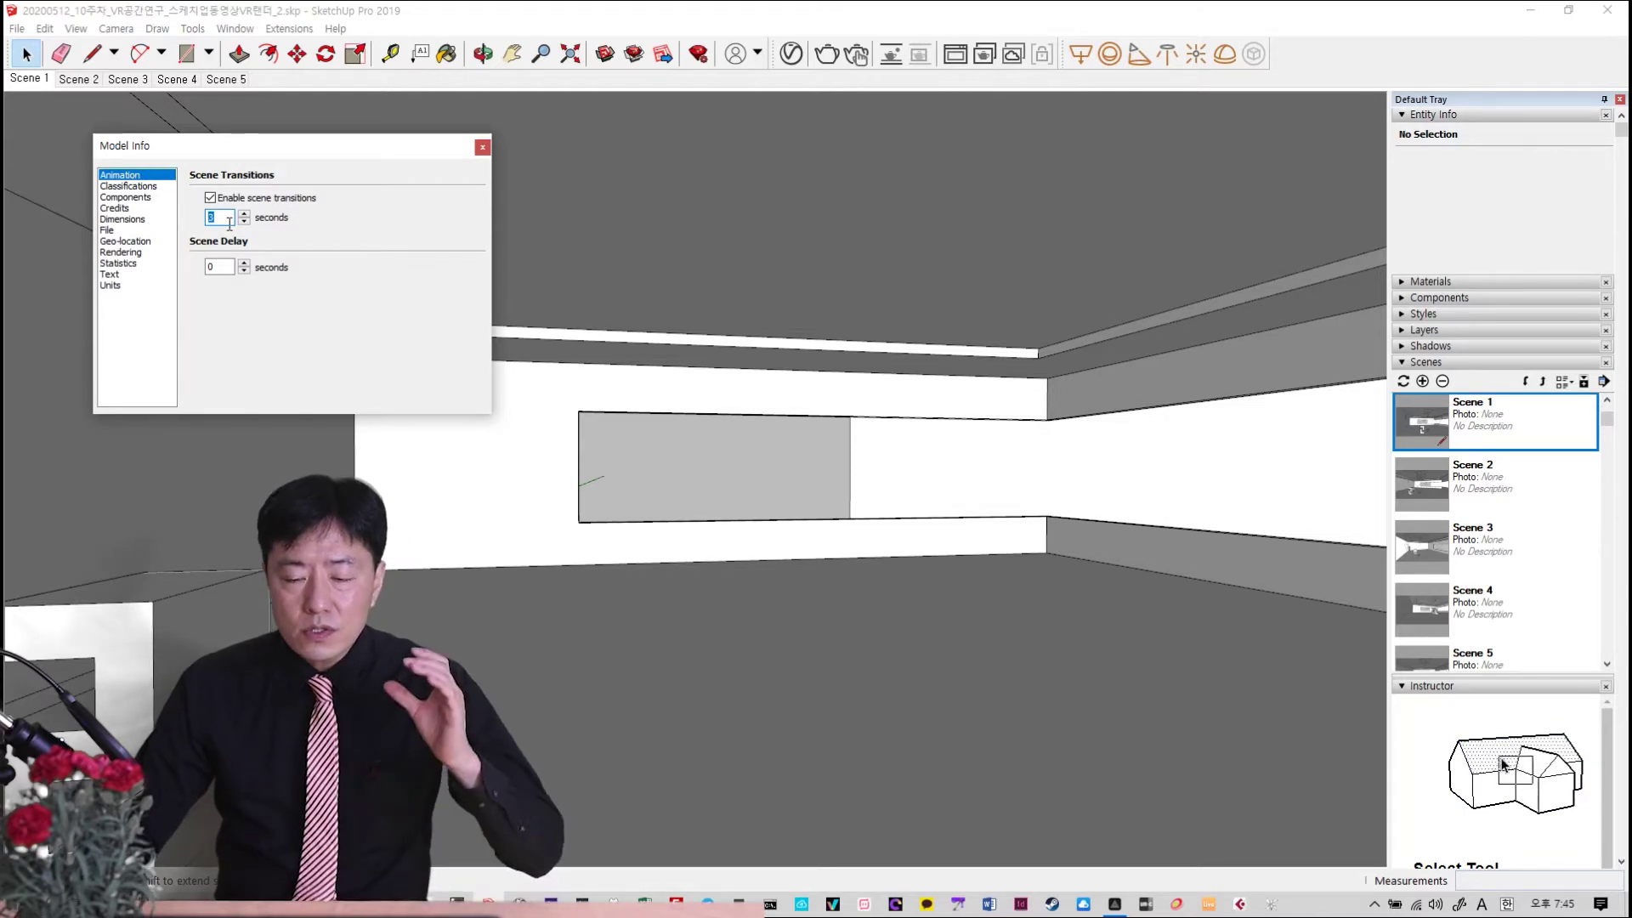
pyautogui.click(223, 267)
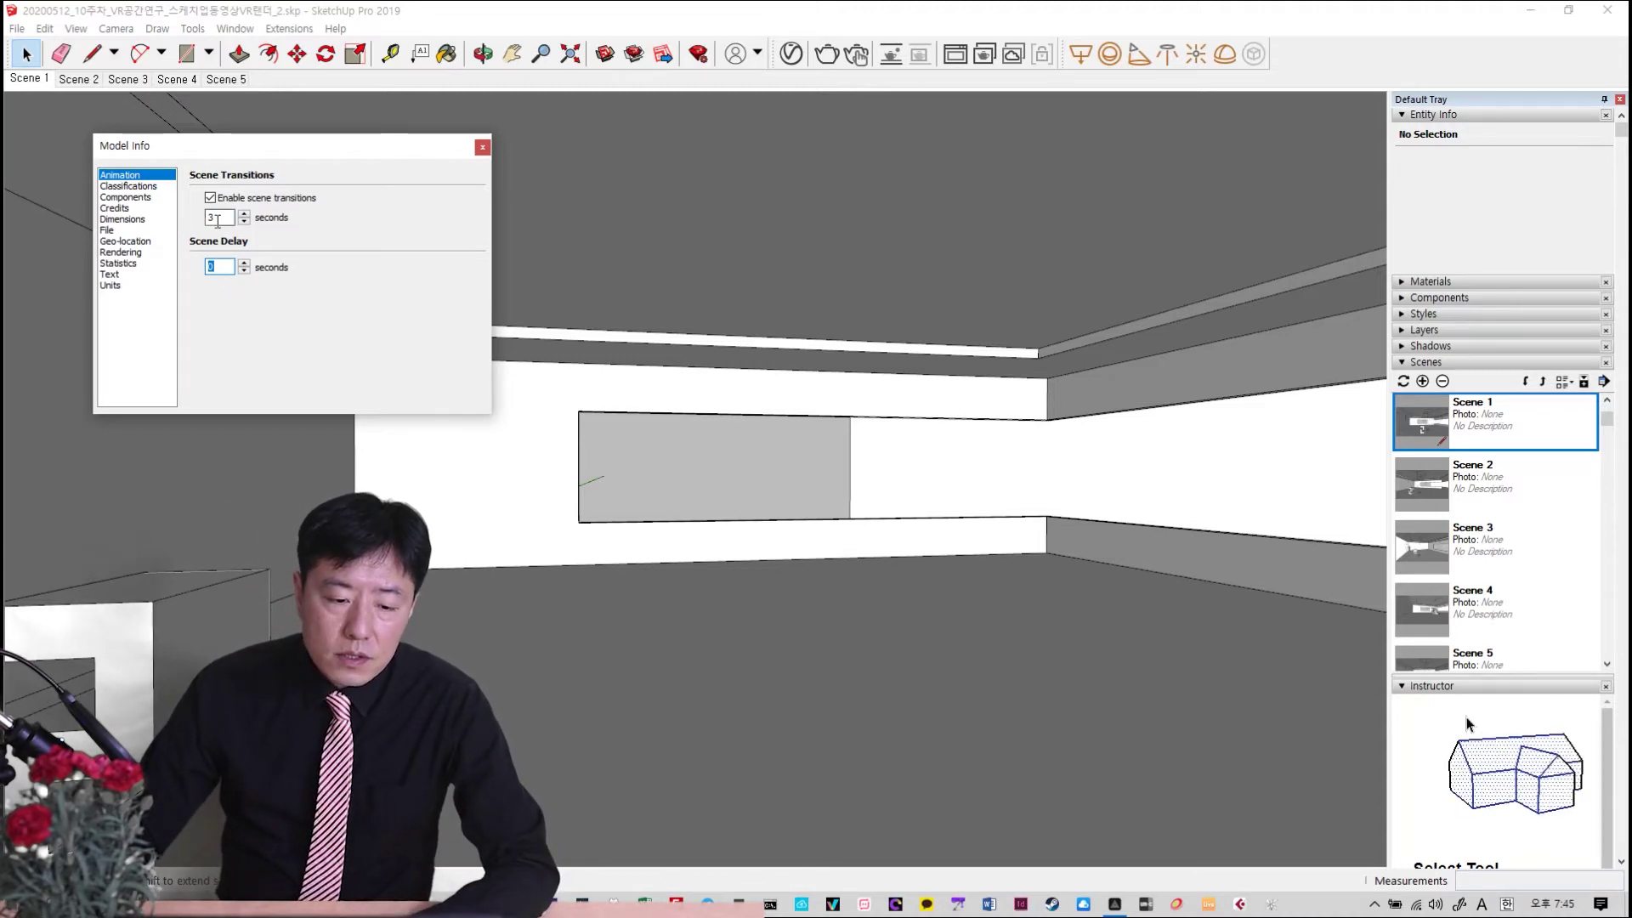
pyautogui.click(217, 220)
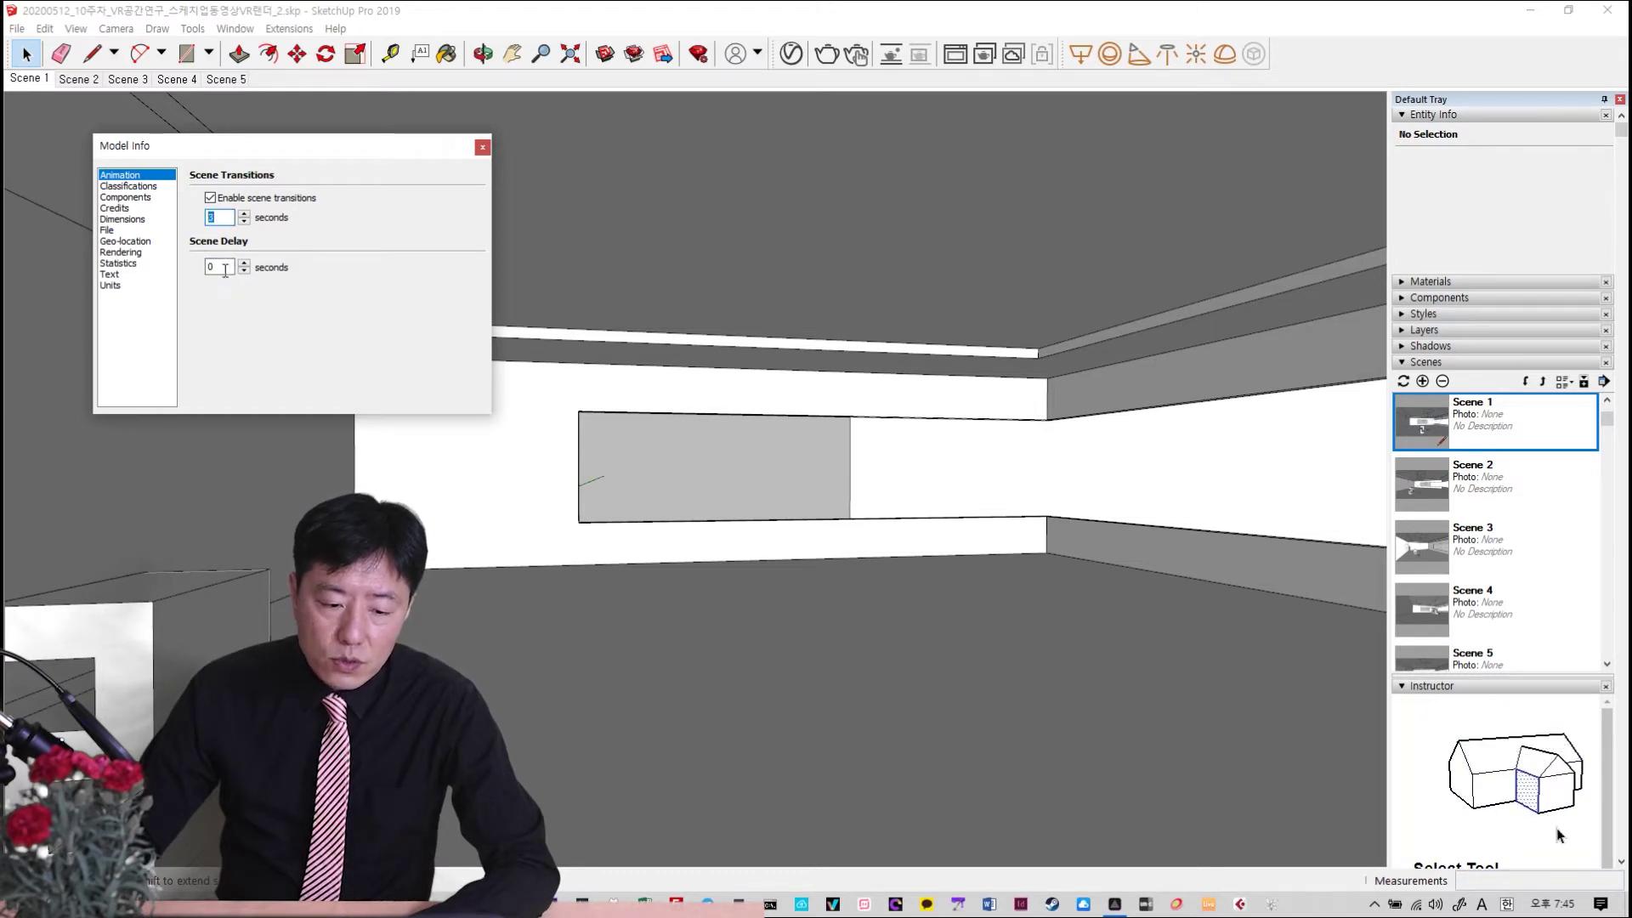
pyautogui.click(219, 219)
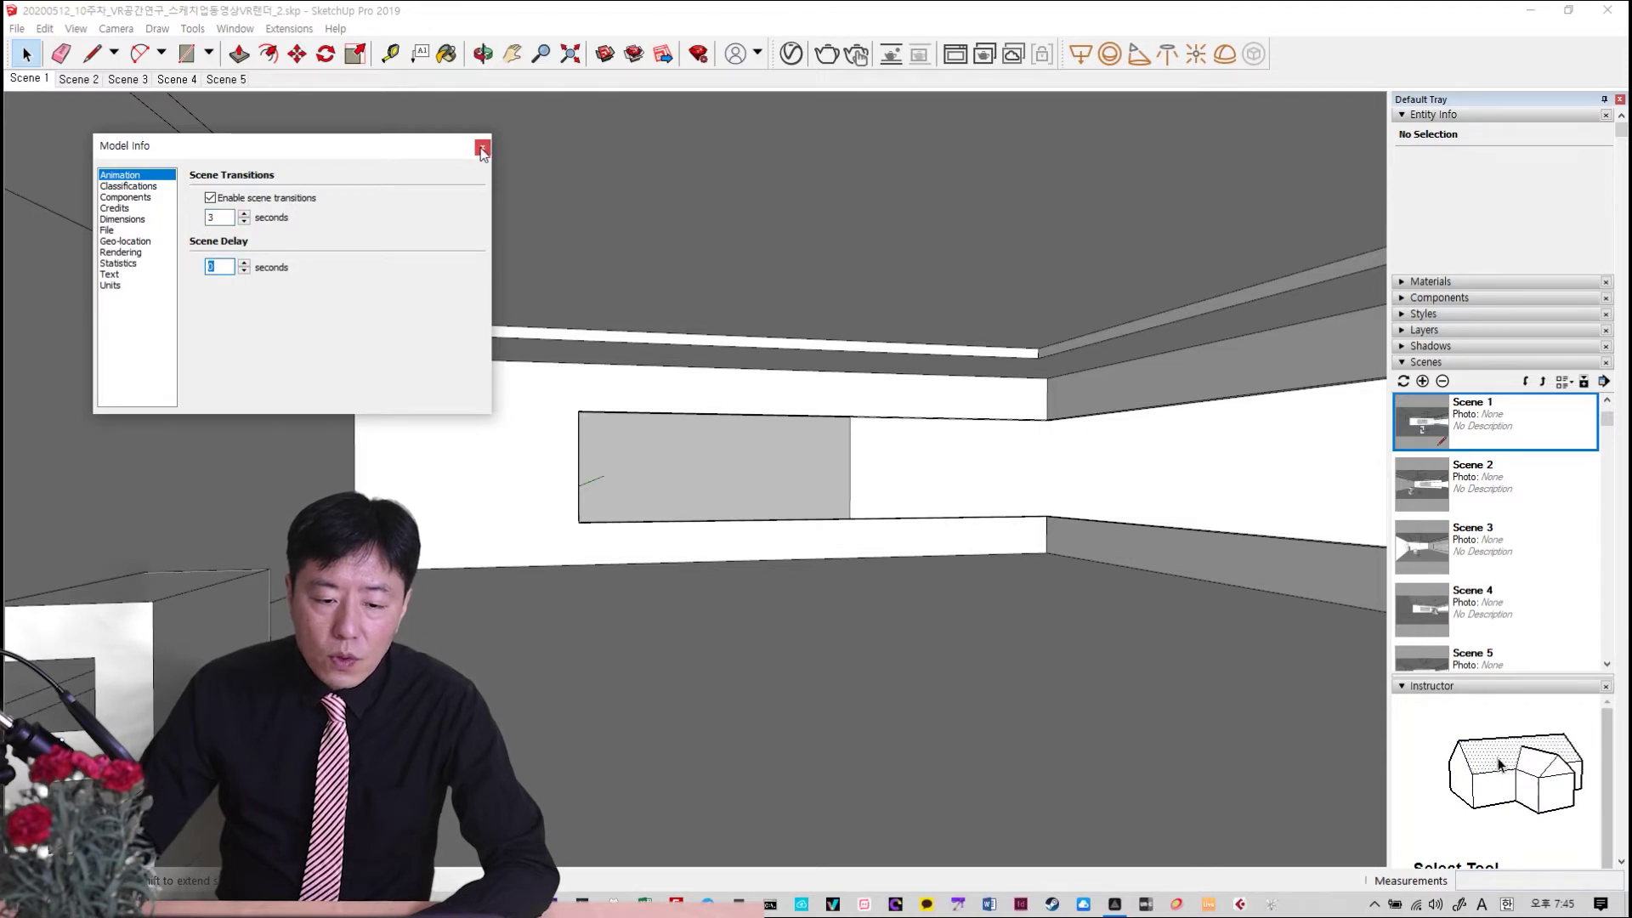
pyautogui.click(482, 150)
pyautogui.rightClick(38, 78)
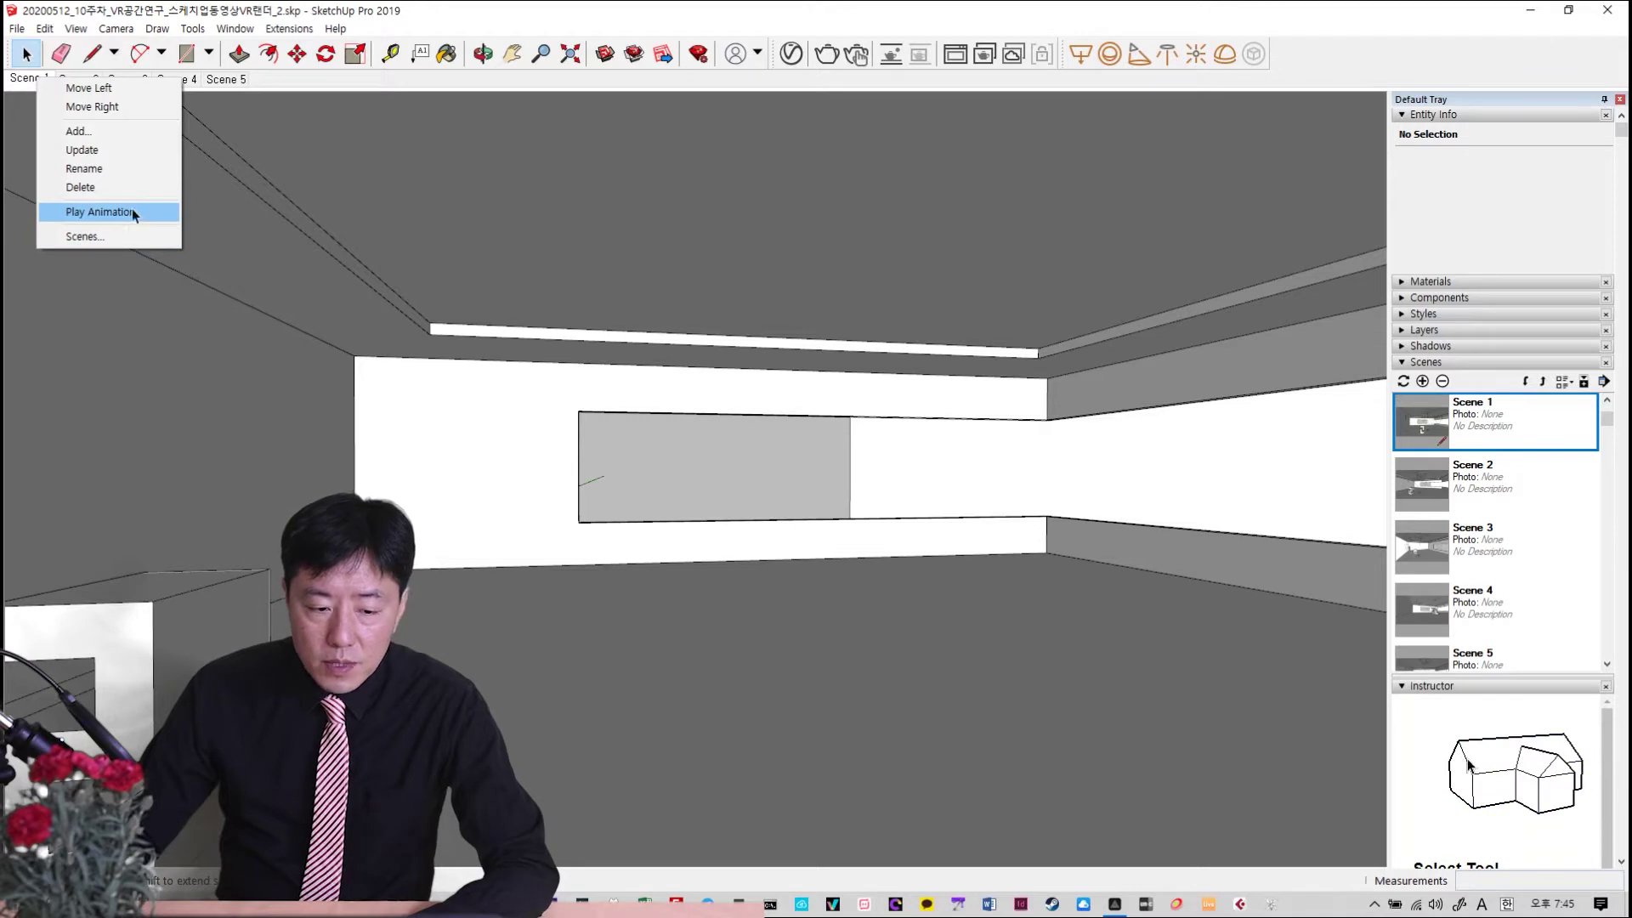
pyautogui.click(589, 29)
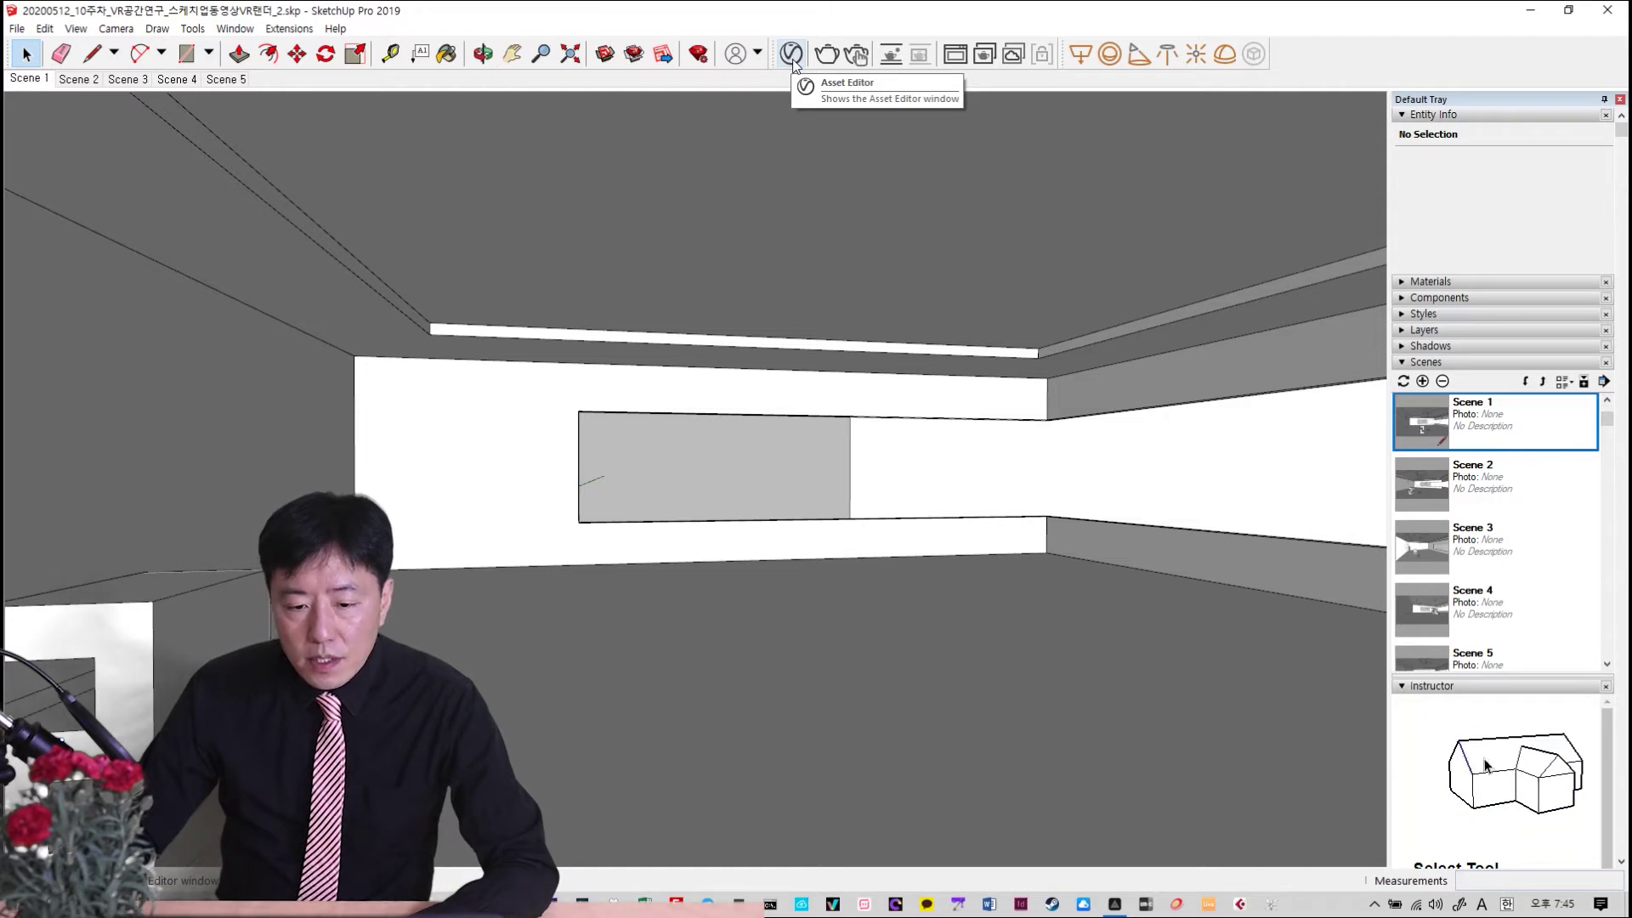
# Set the camera type in the V-Ray Asset Editor's render settings to VR Spherical Panorama, with Stereo enabled
pyautogui.click(791, 55)
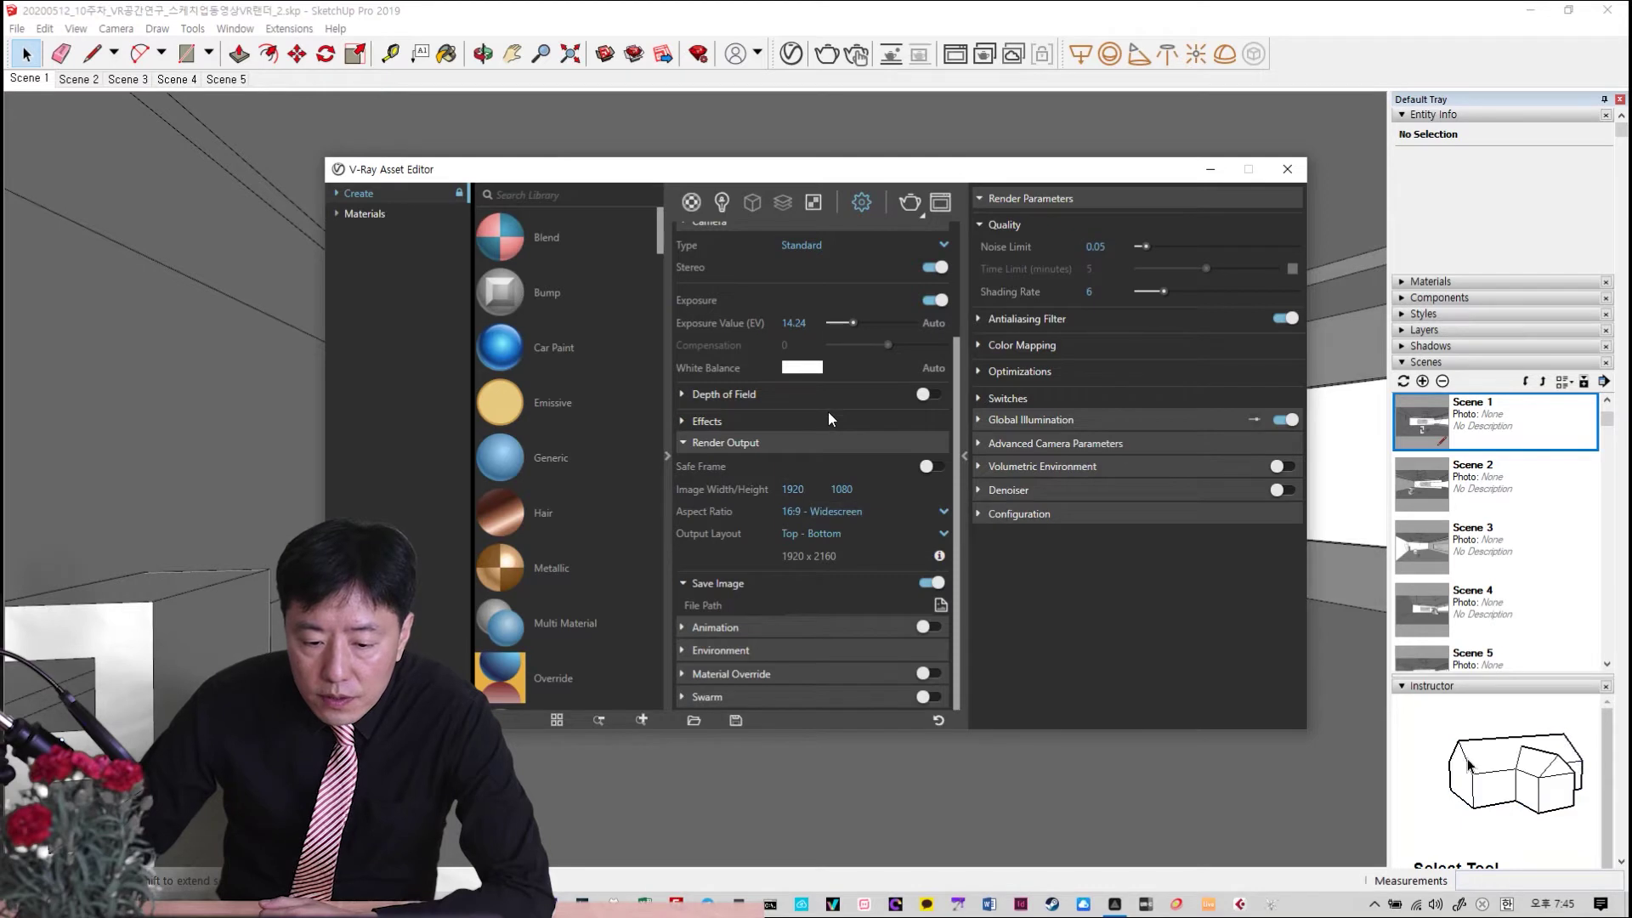
pyautogui.scroll(2, 829, 412)
pyautogui.scroll(1, 830, 417)
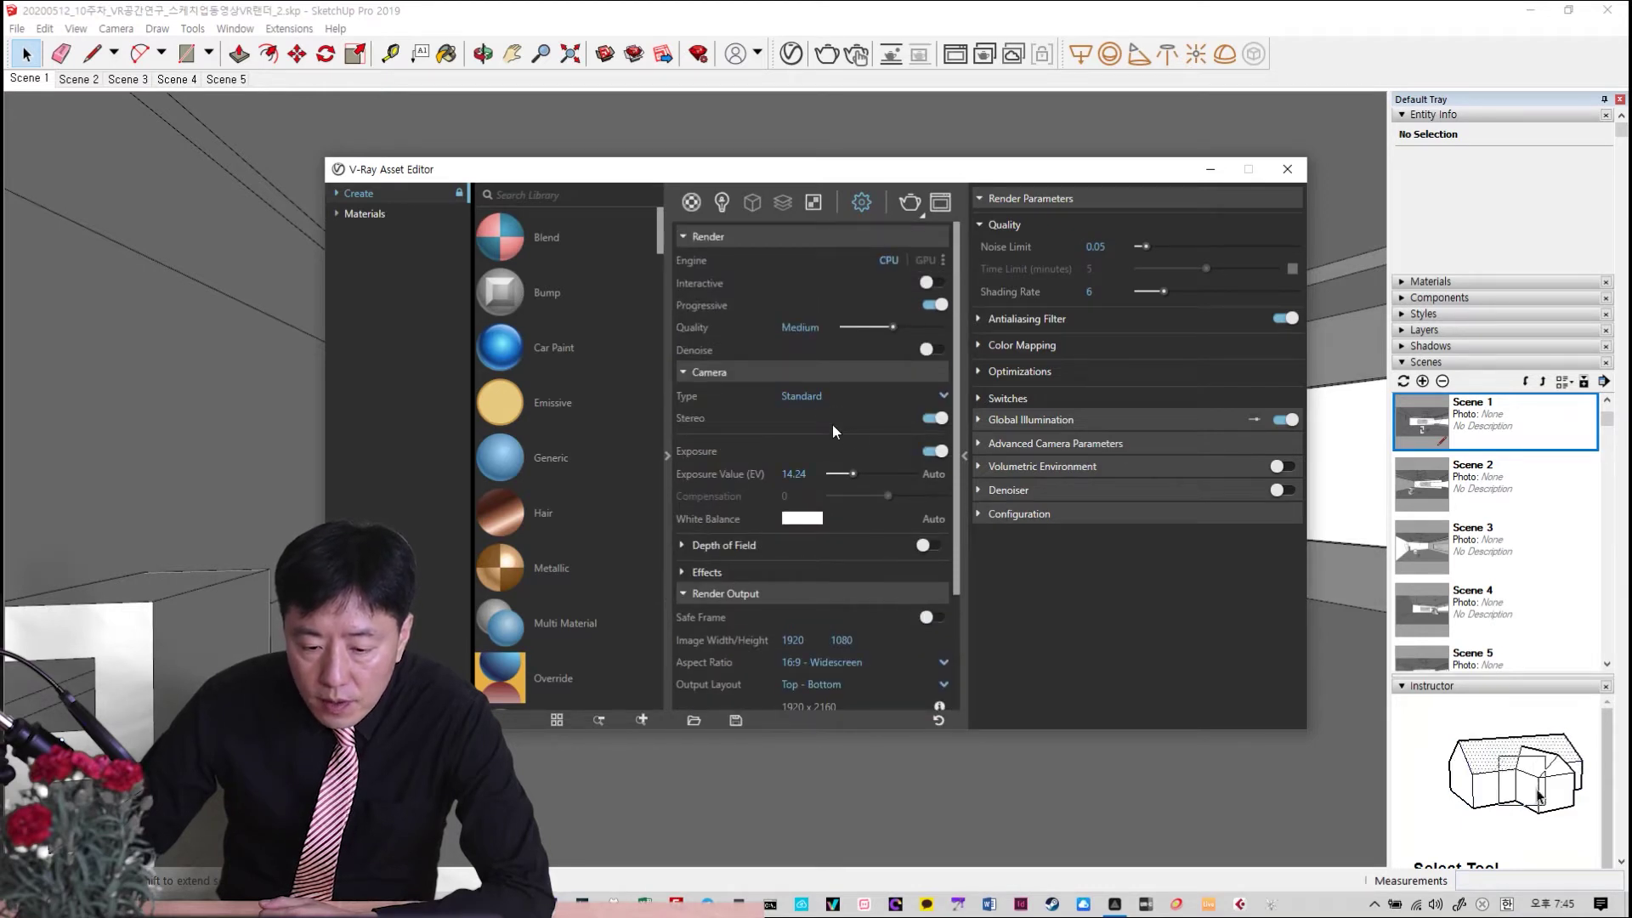
pyautogui.click(841, 395)
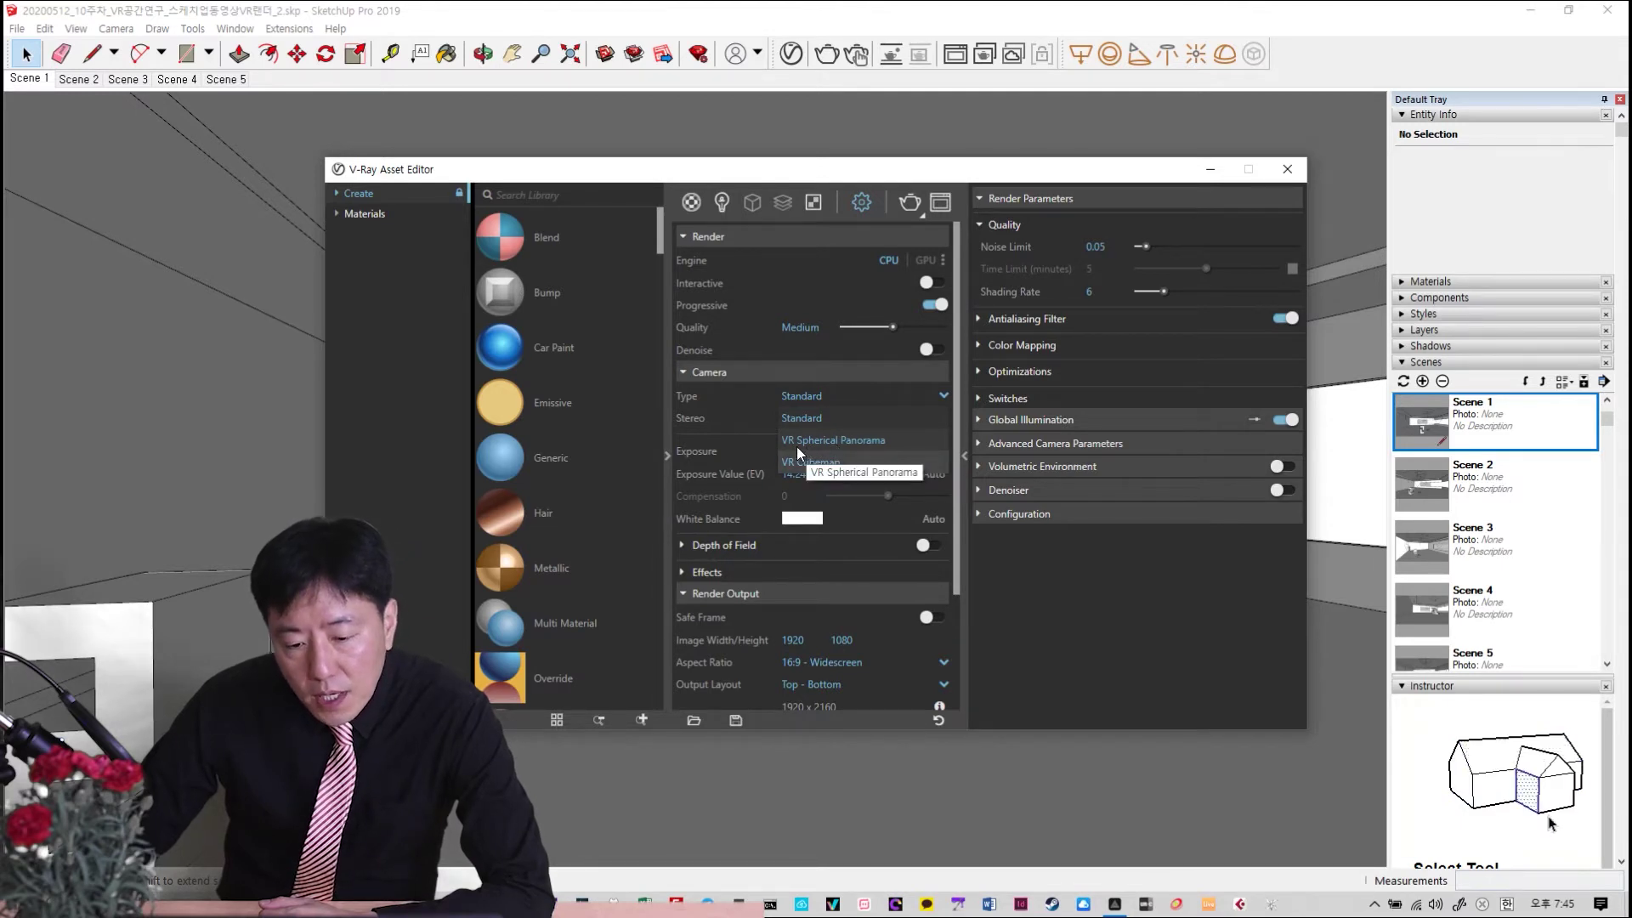
pyautogui.click(823, 440)
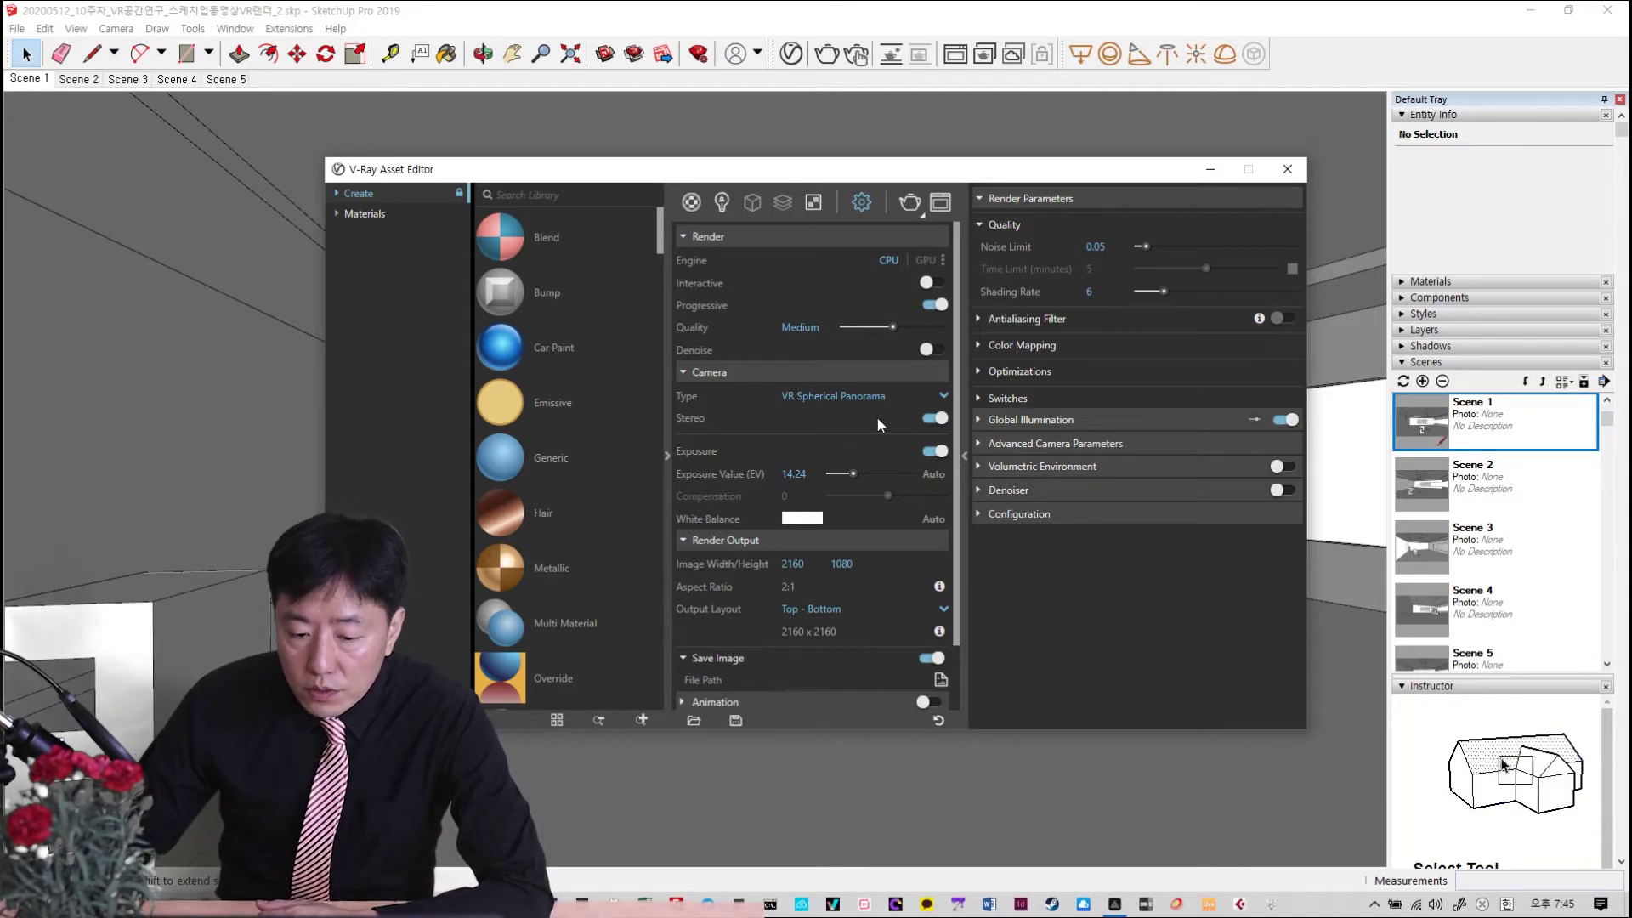
pyautogui.click(935, 418)
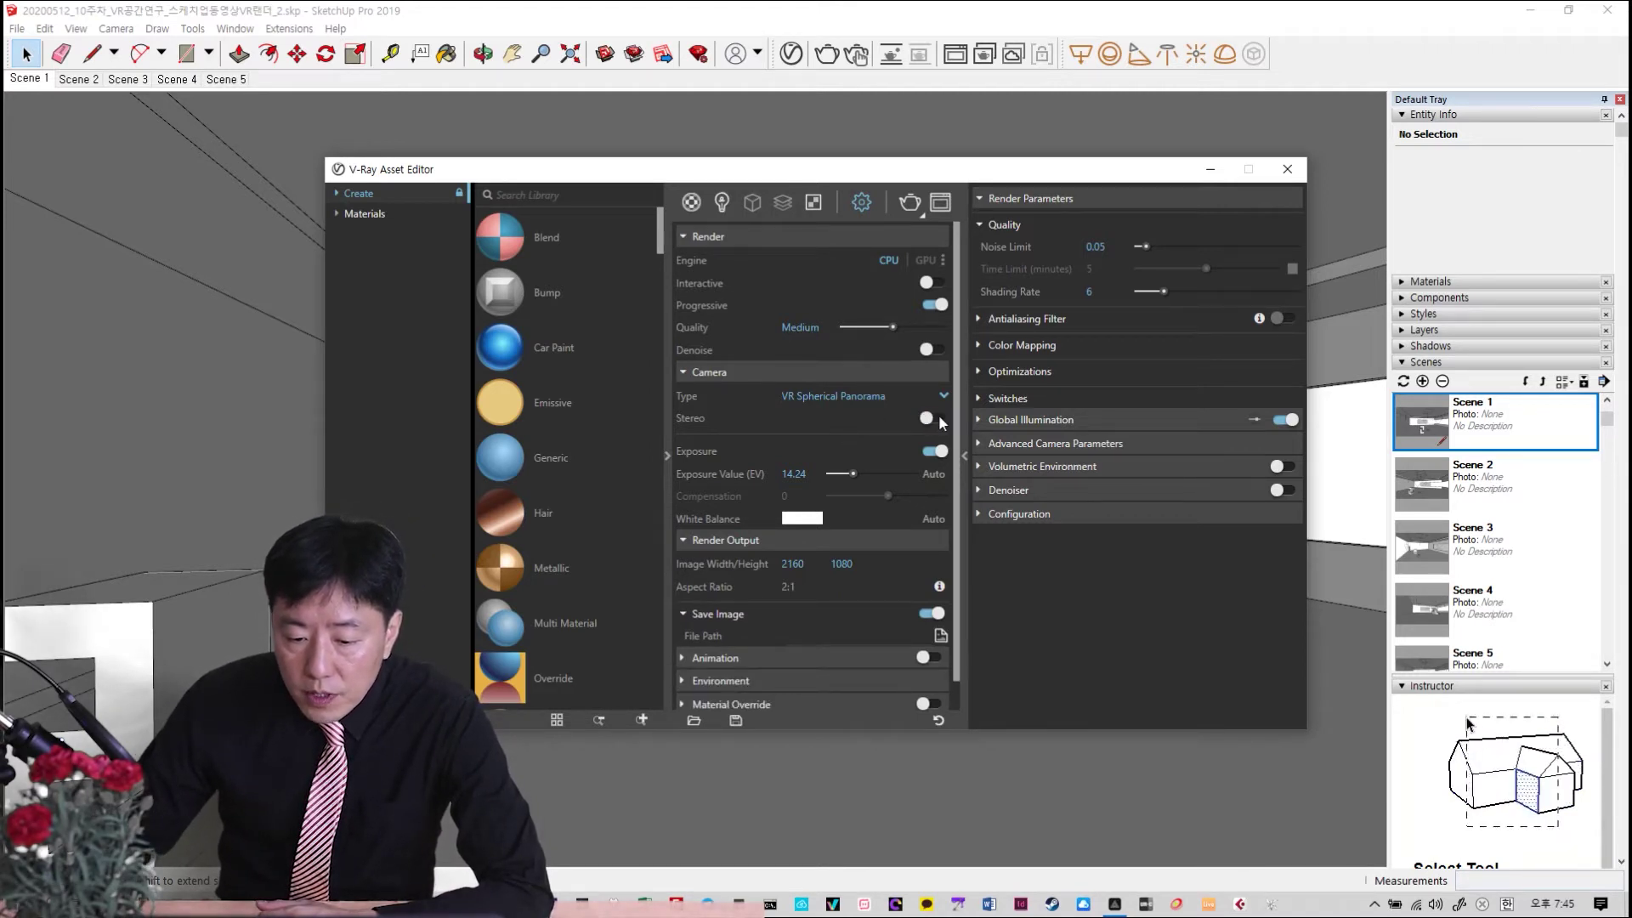
pyautogui.click(935, 418)
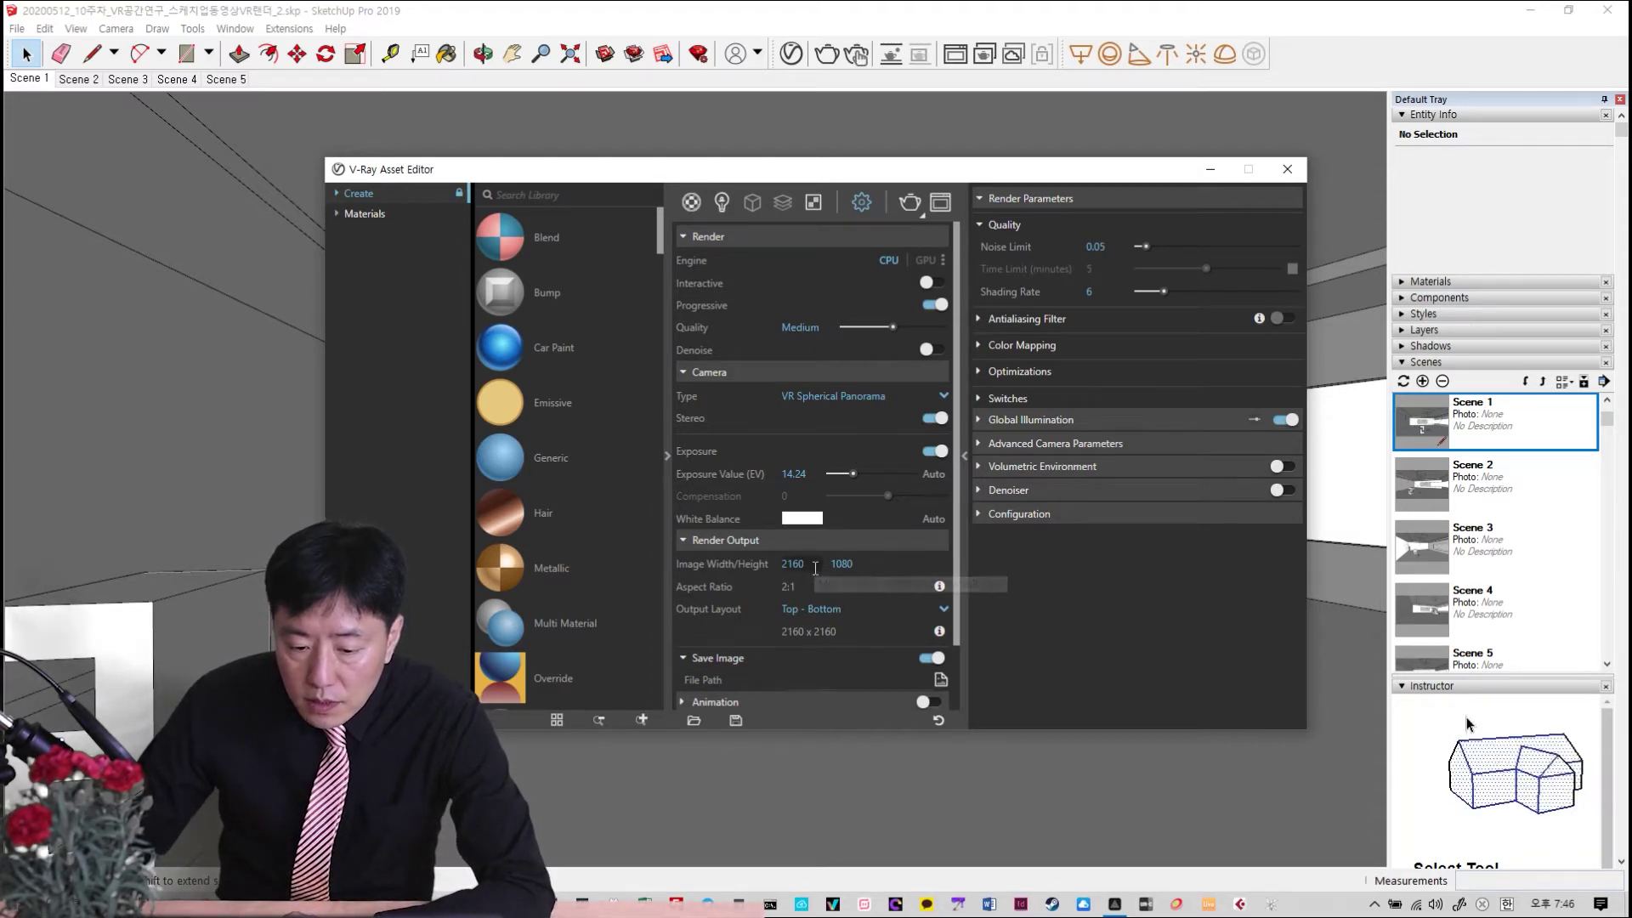
# Examine the render output's image width and height and the resulting size for the Top - Bottom stereo layout
pyautogui.doubleClick(833, 564)
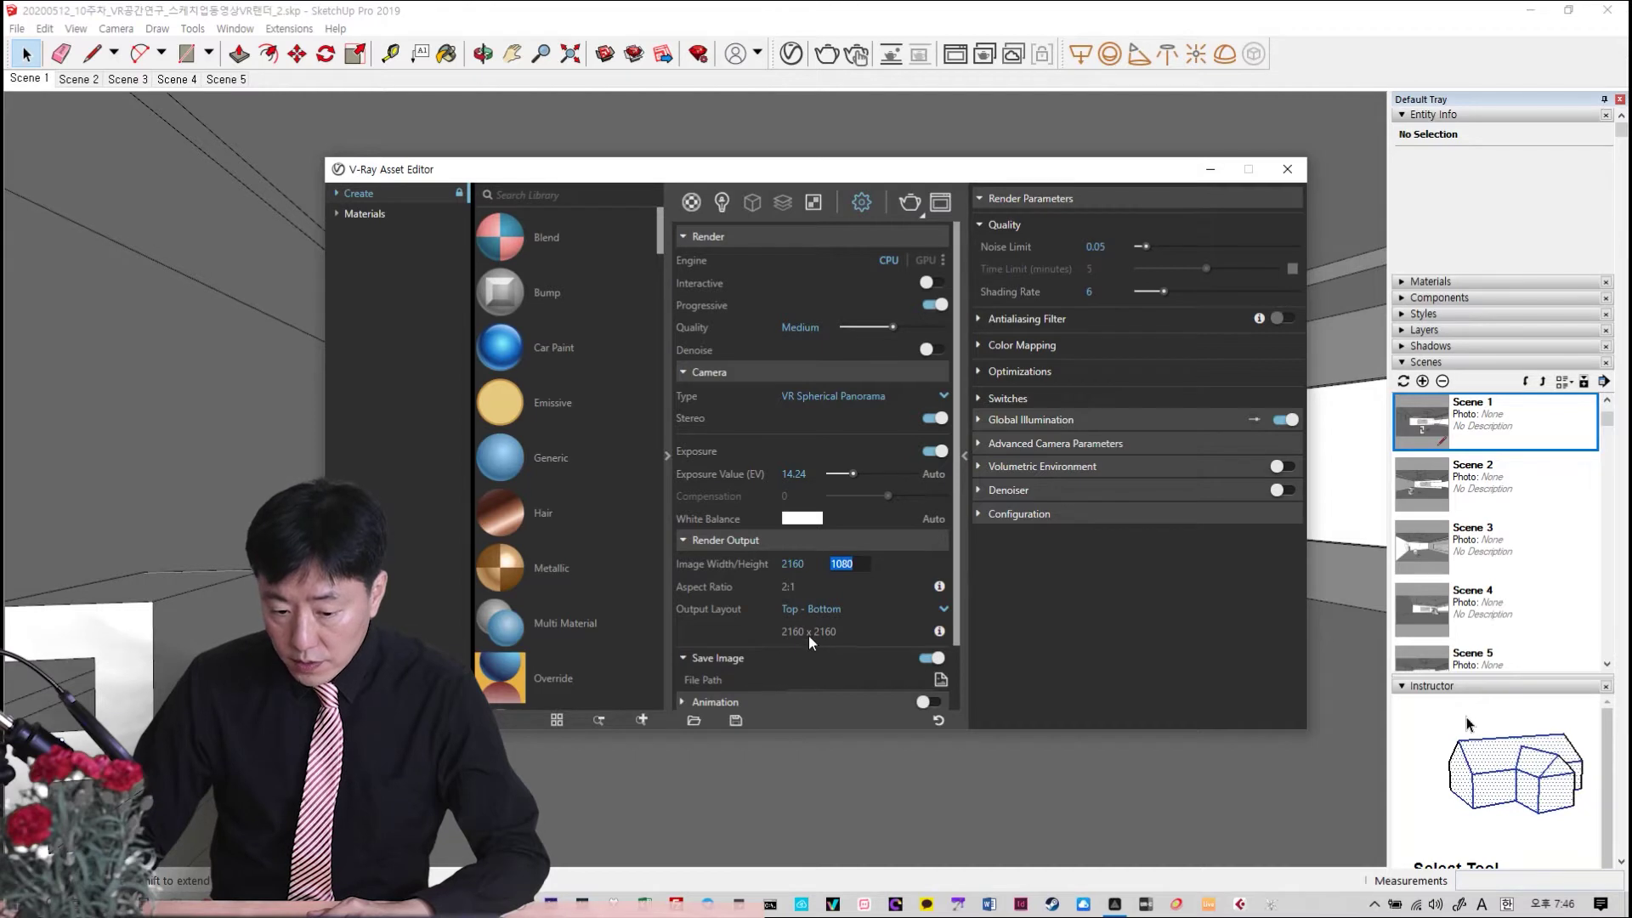
pyautogui.moveTo(804, 633)
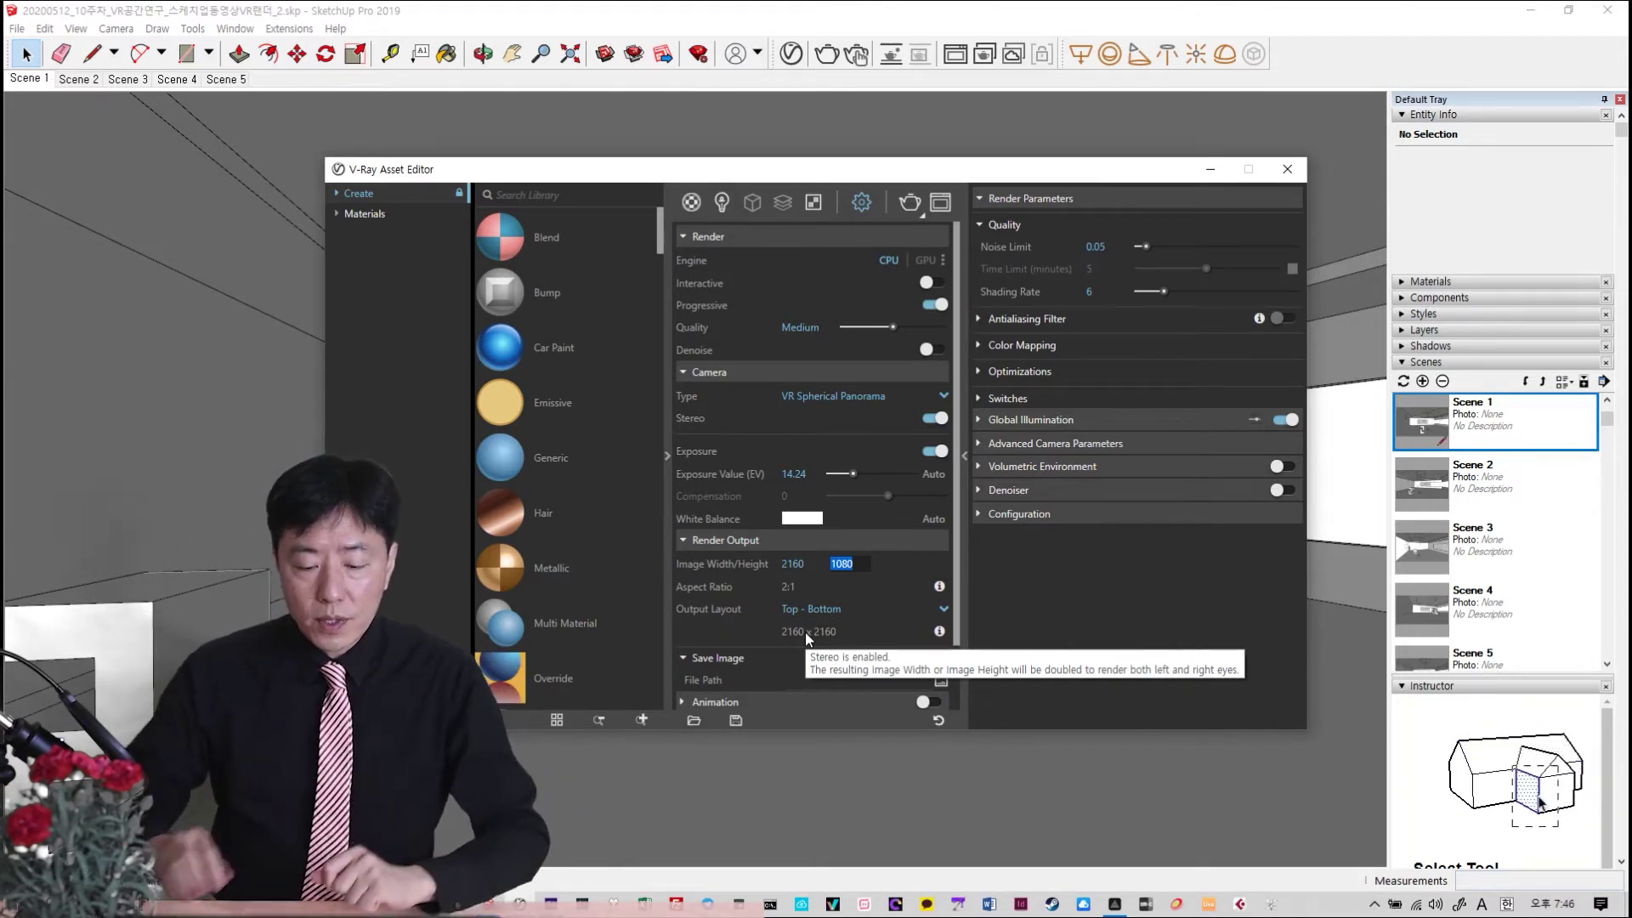
pyautogui.click(862, 568)
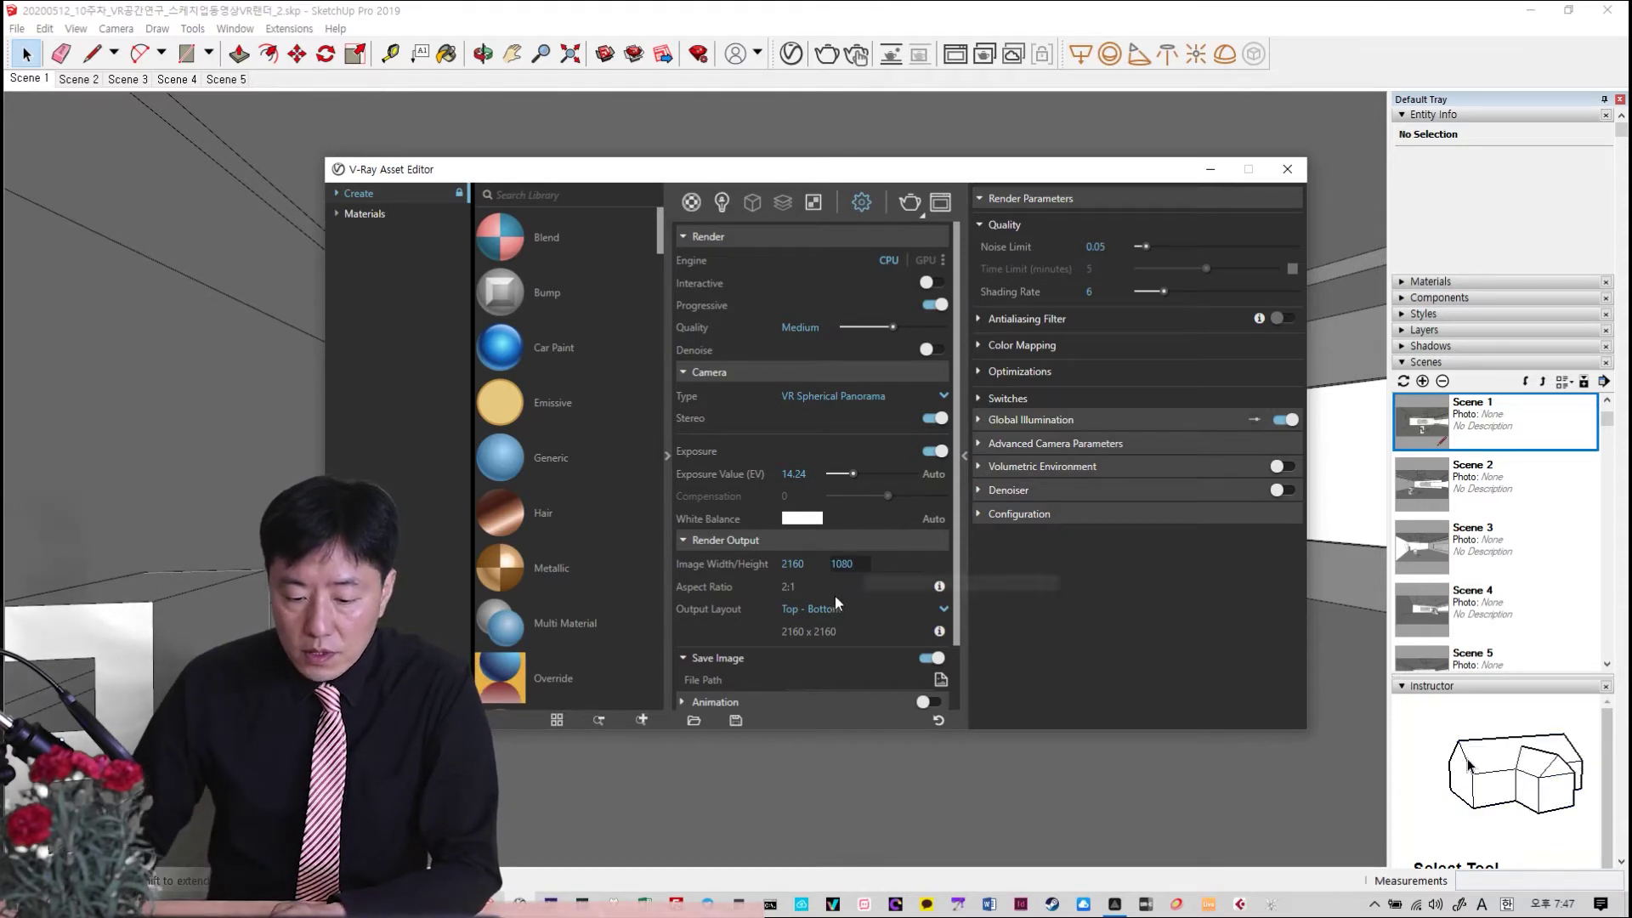
pyautogui.click(808, 566)
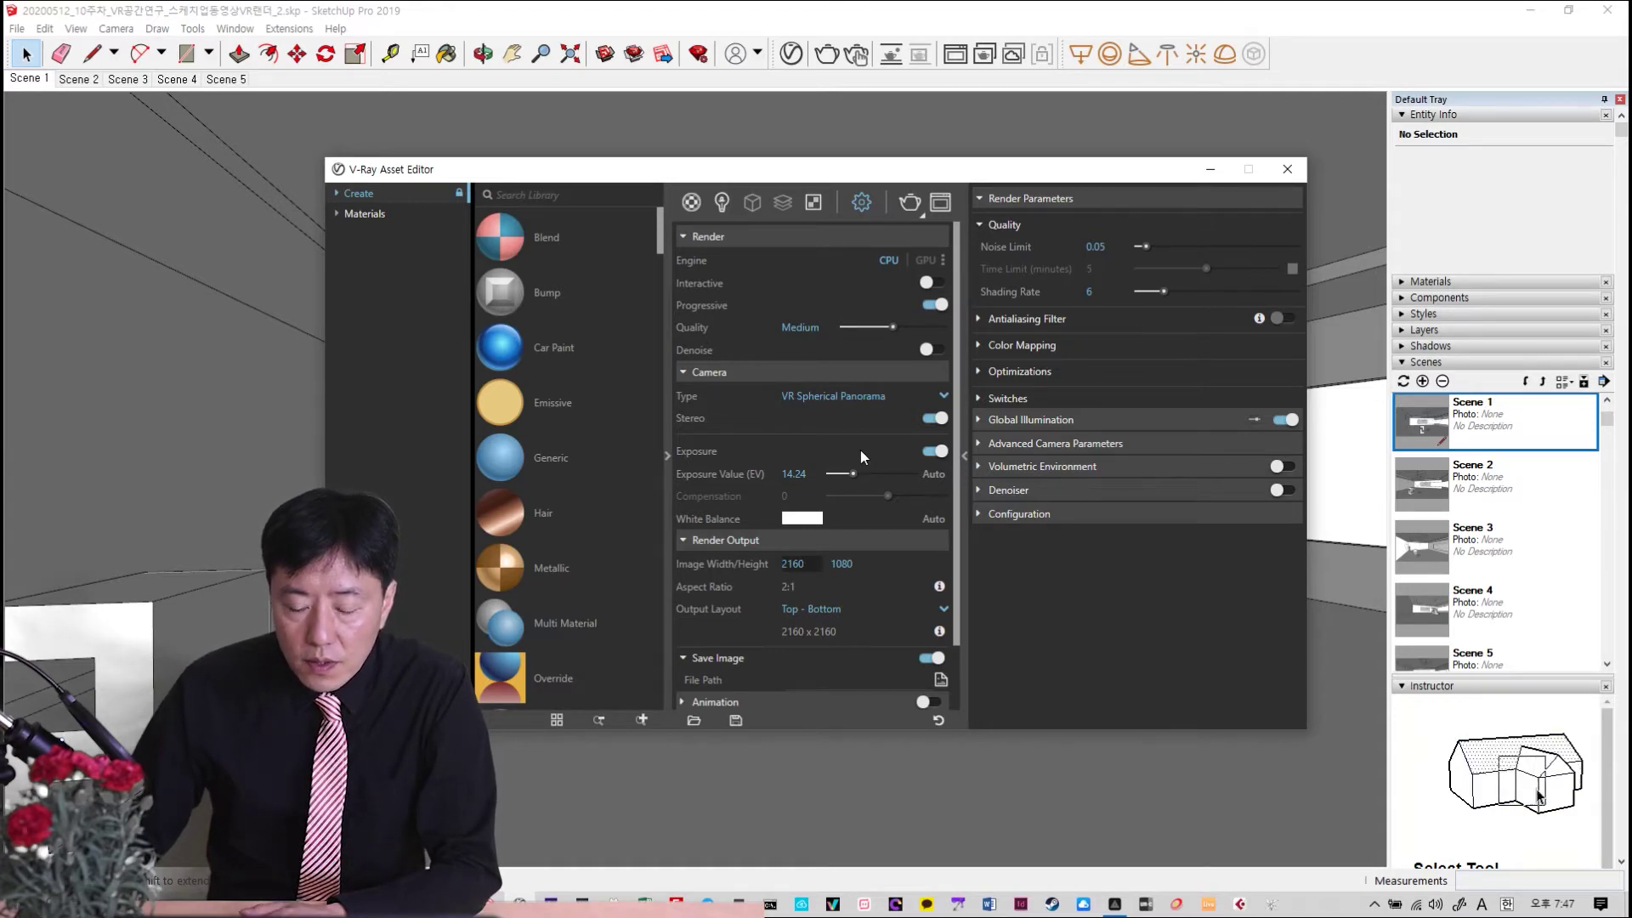
# Move the V-Ray Asset Editor out of the way, and activate Scene 5 after viewing Scene 2
pyautogui.moveTo(933, 176); pyautogui.dragTo(930, 239)
pyautogui.moveTo(914, 805); pyautogui.dragTo(714, 638)
pyautogui.moveTo(880, 635); pyautogui.dragTo(934, 174)
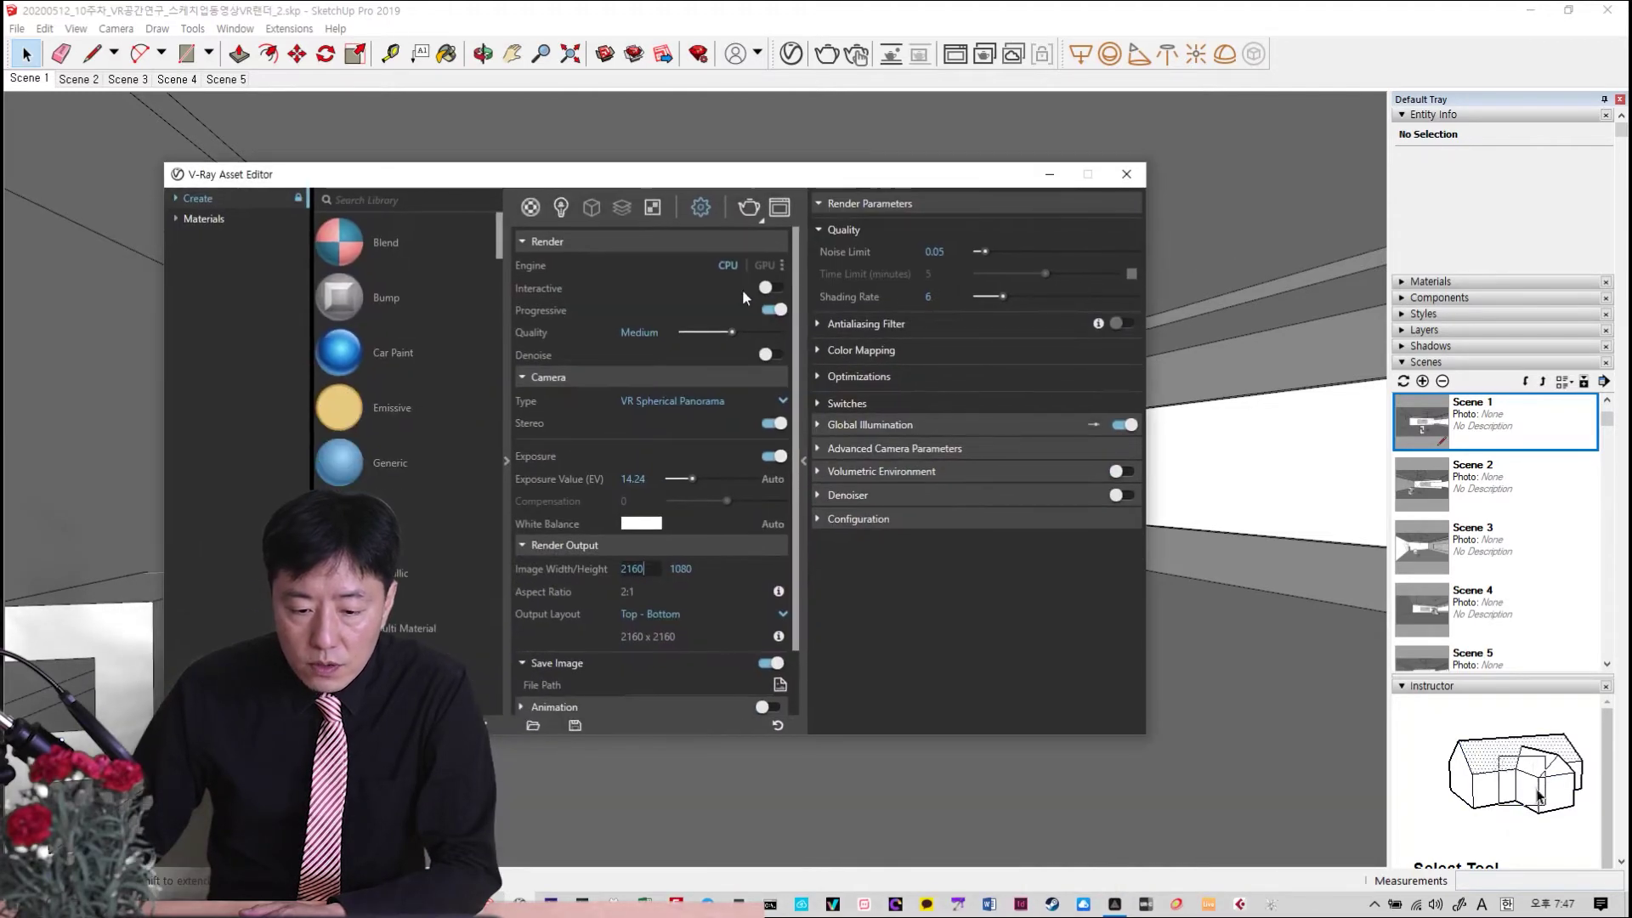
pyautogui.click(78, 79)
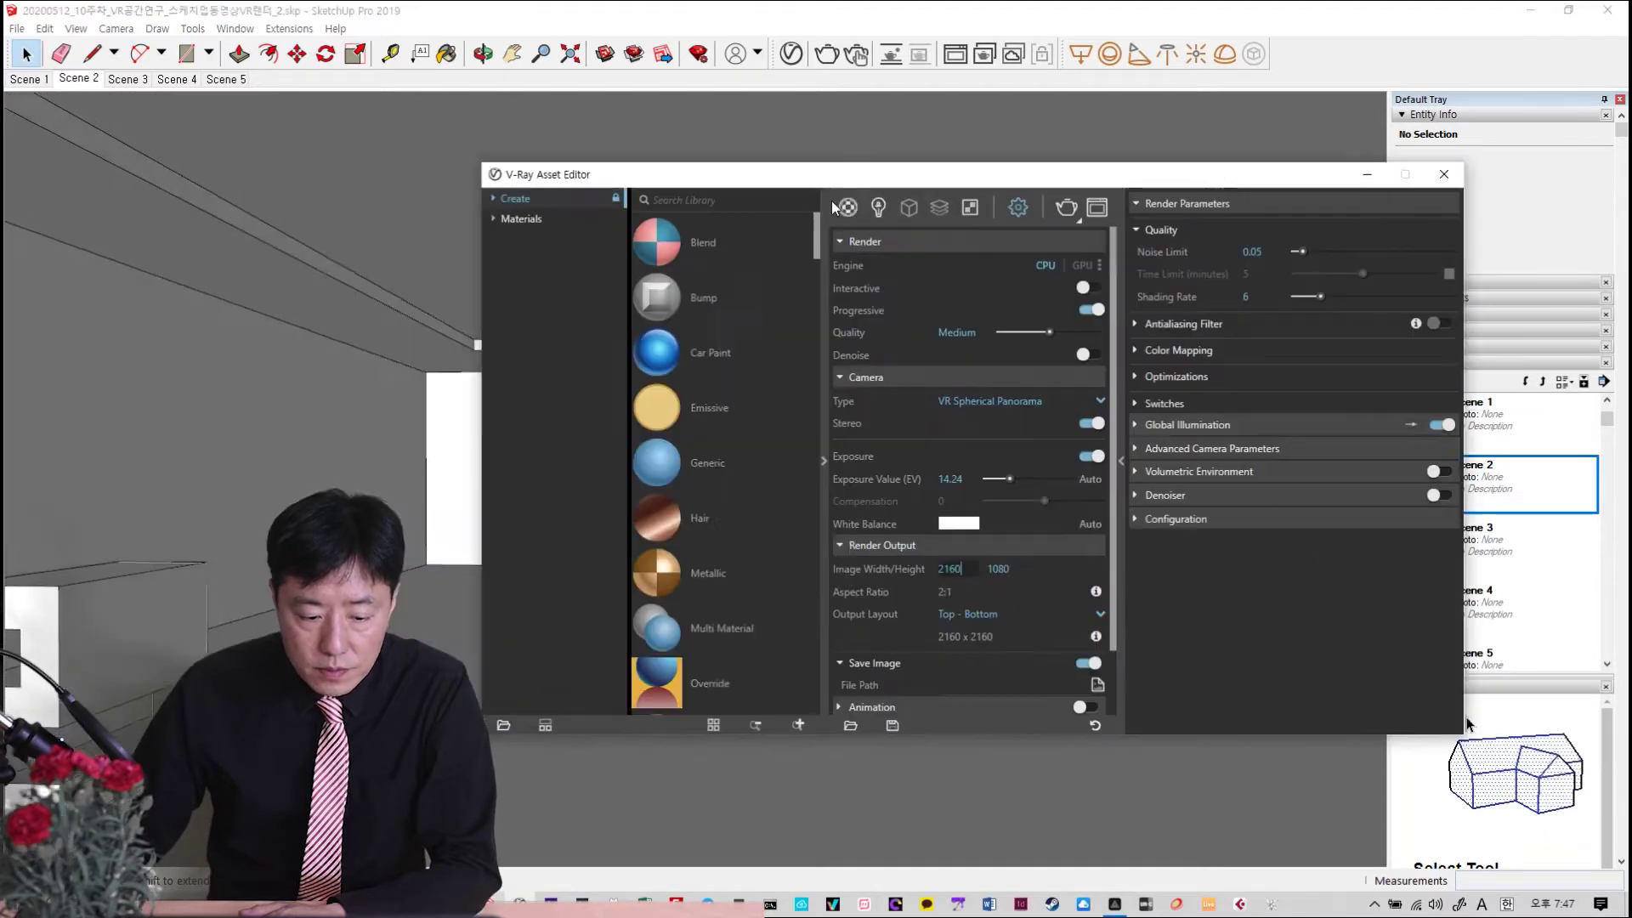
pyautogui.moveTo(379, 183); pyautogui.dragTo(491, 829)
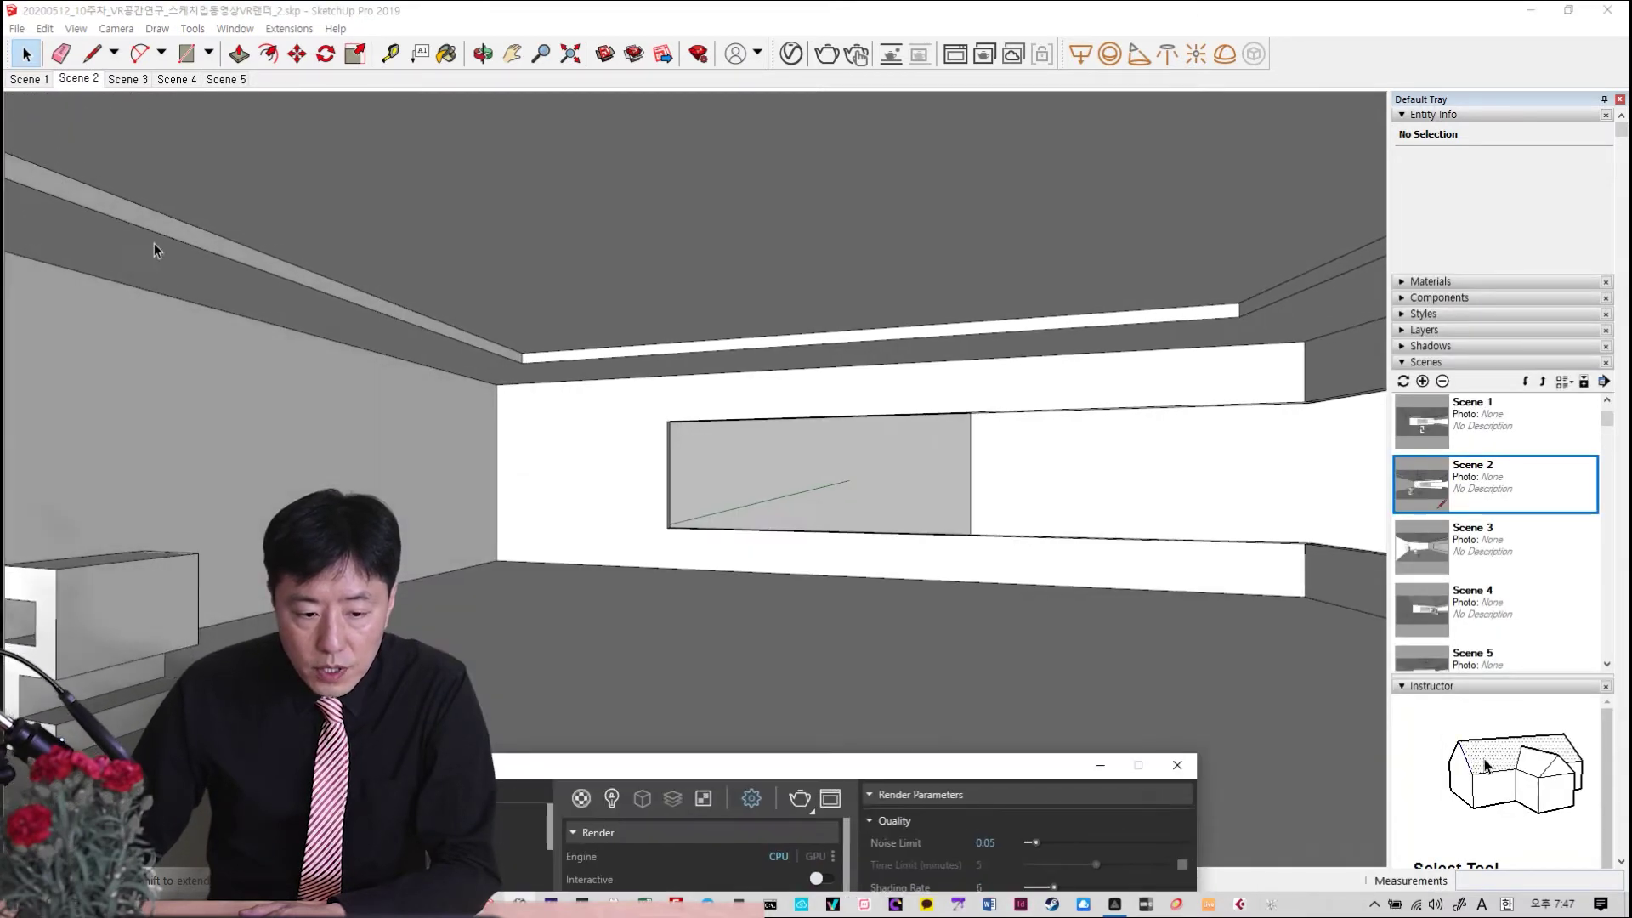
pyautogui.click(226, 78)
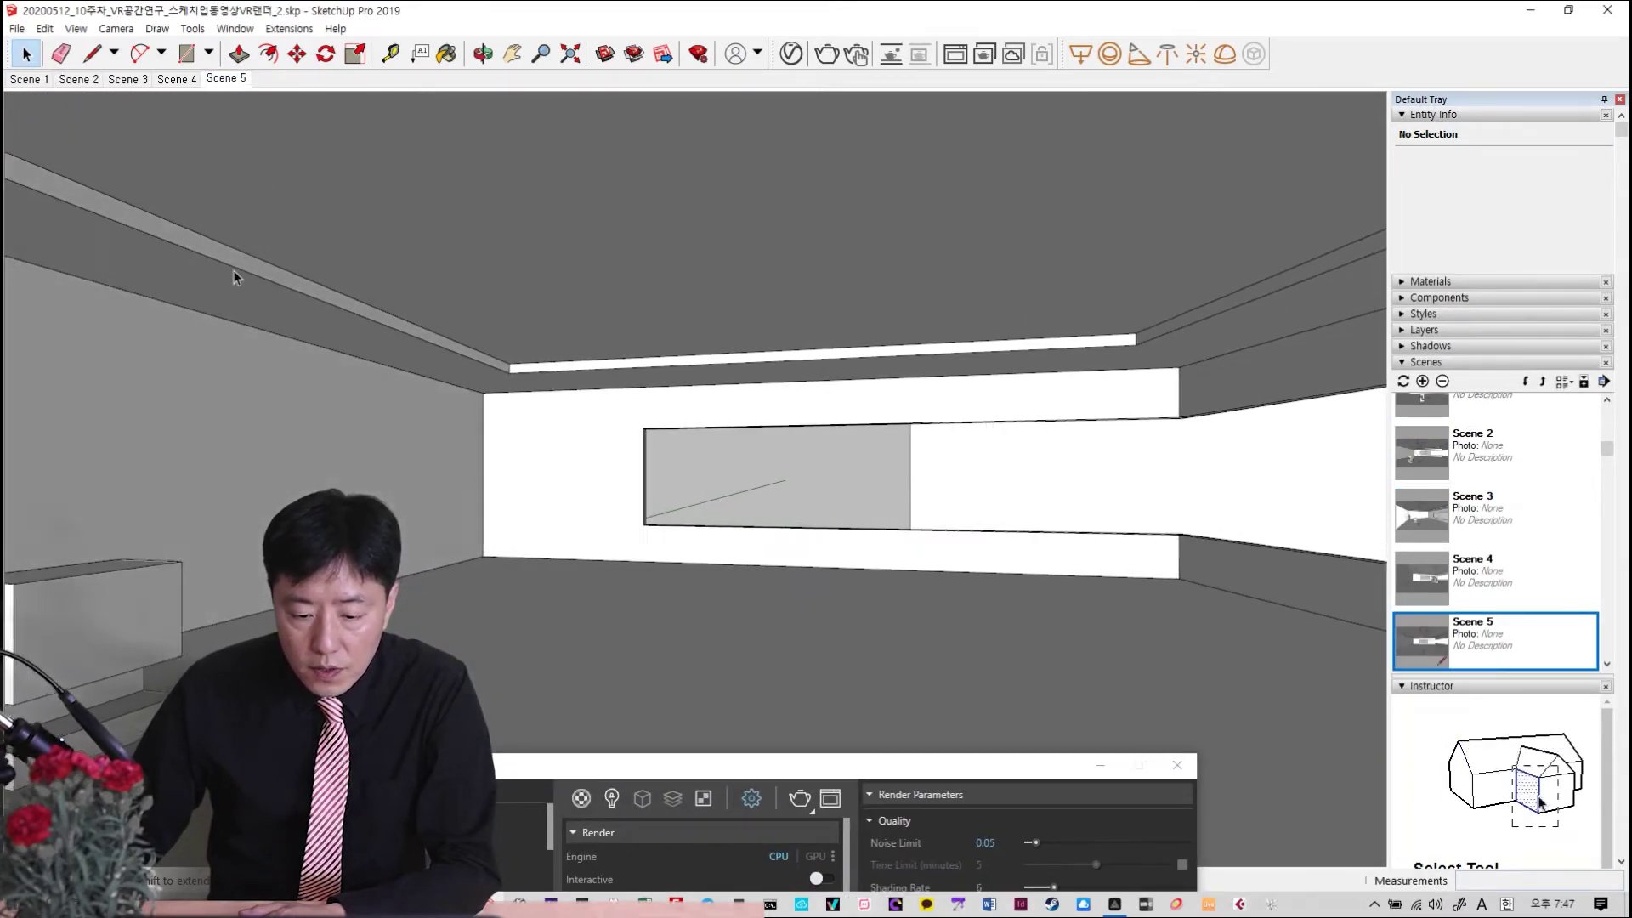
# Bring the V-Ray Asset Editor back into view and start rendering the stereo spherical panorama of Scene 5
pyautogui.click(833, 799)
pyautogui.moveTo(838, 765); pyautogui.dragTo(796, 226)
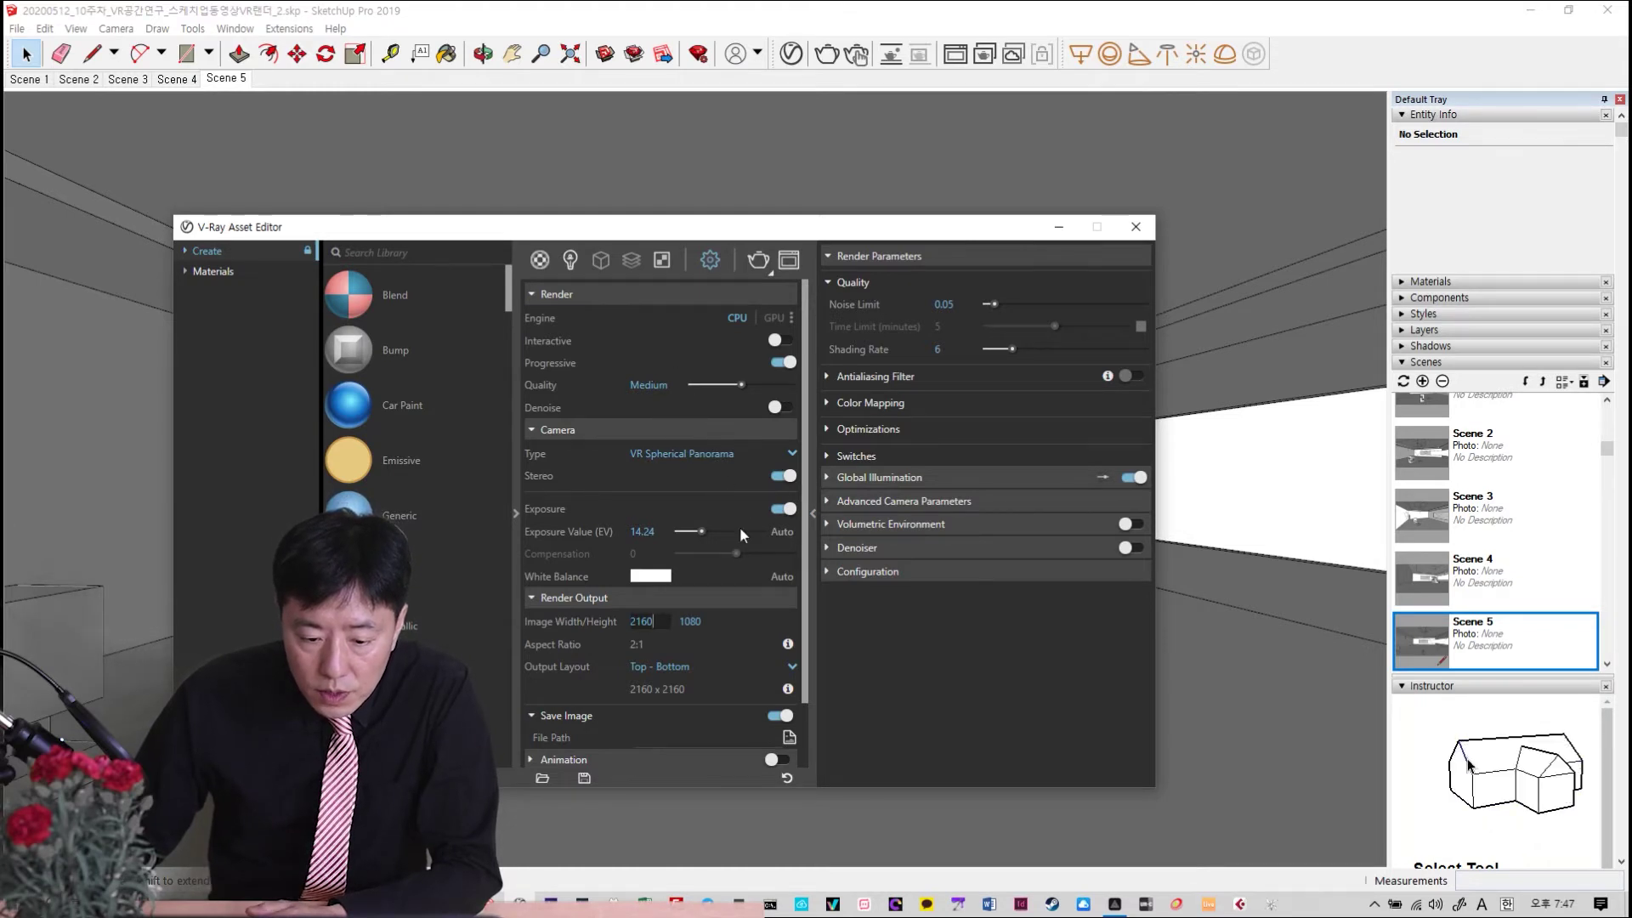
pyautogui.moveTo(813, 542); pyautogui.dragTo(826, 706)
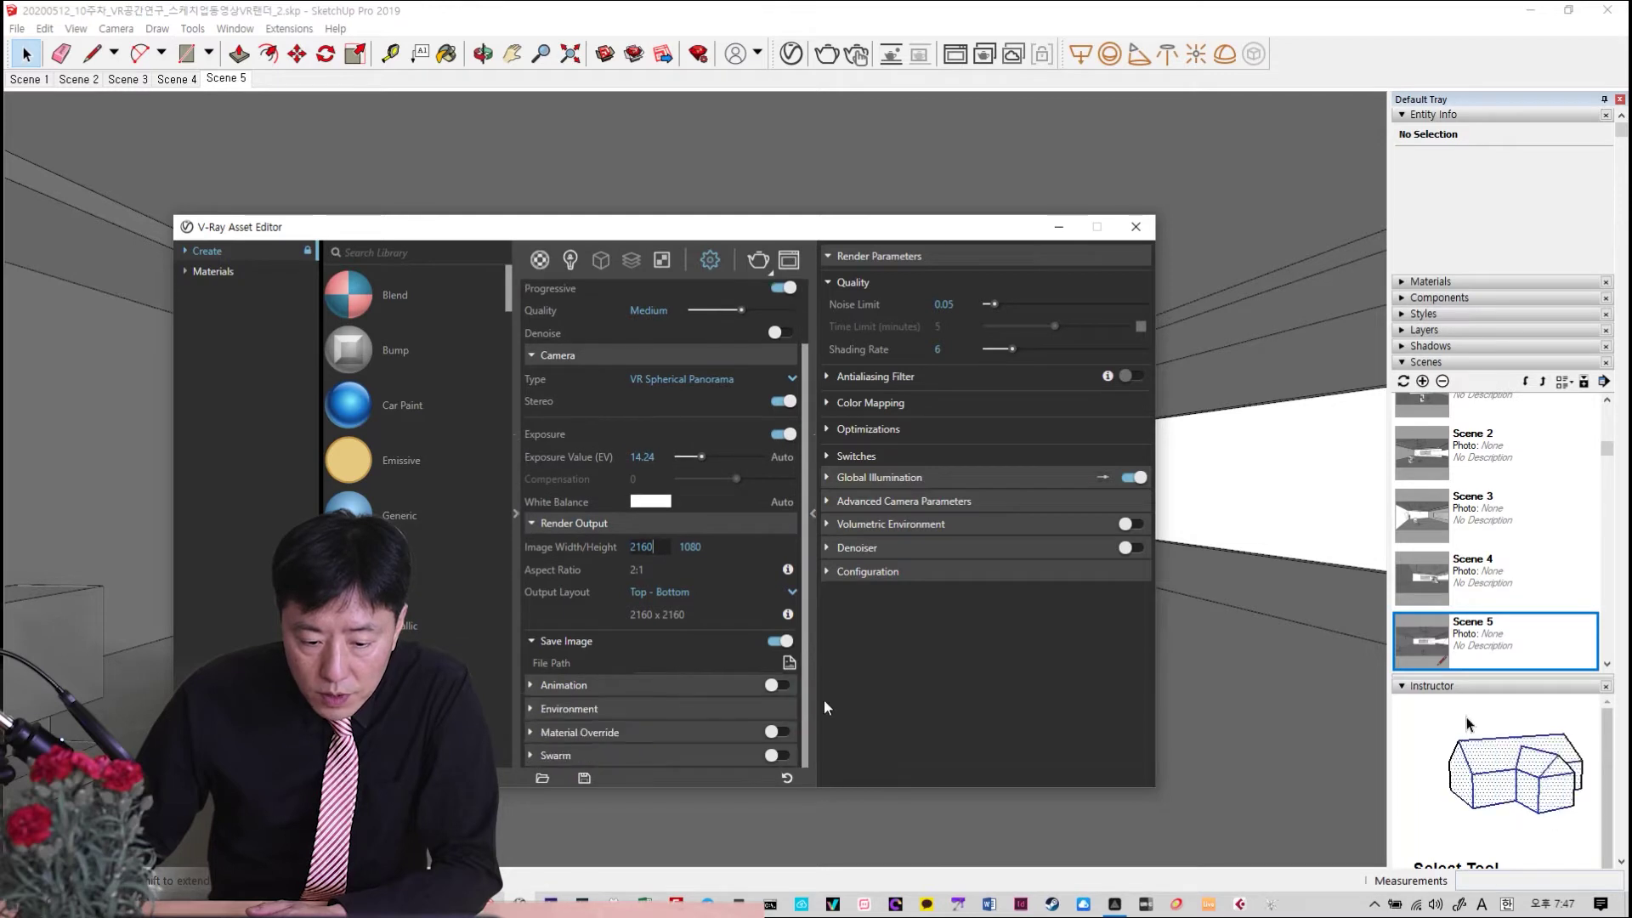
pyautogui.click(757, 269)
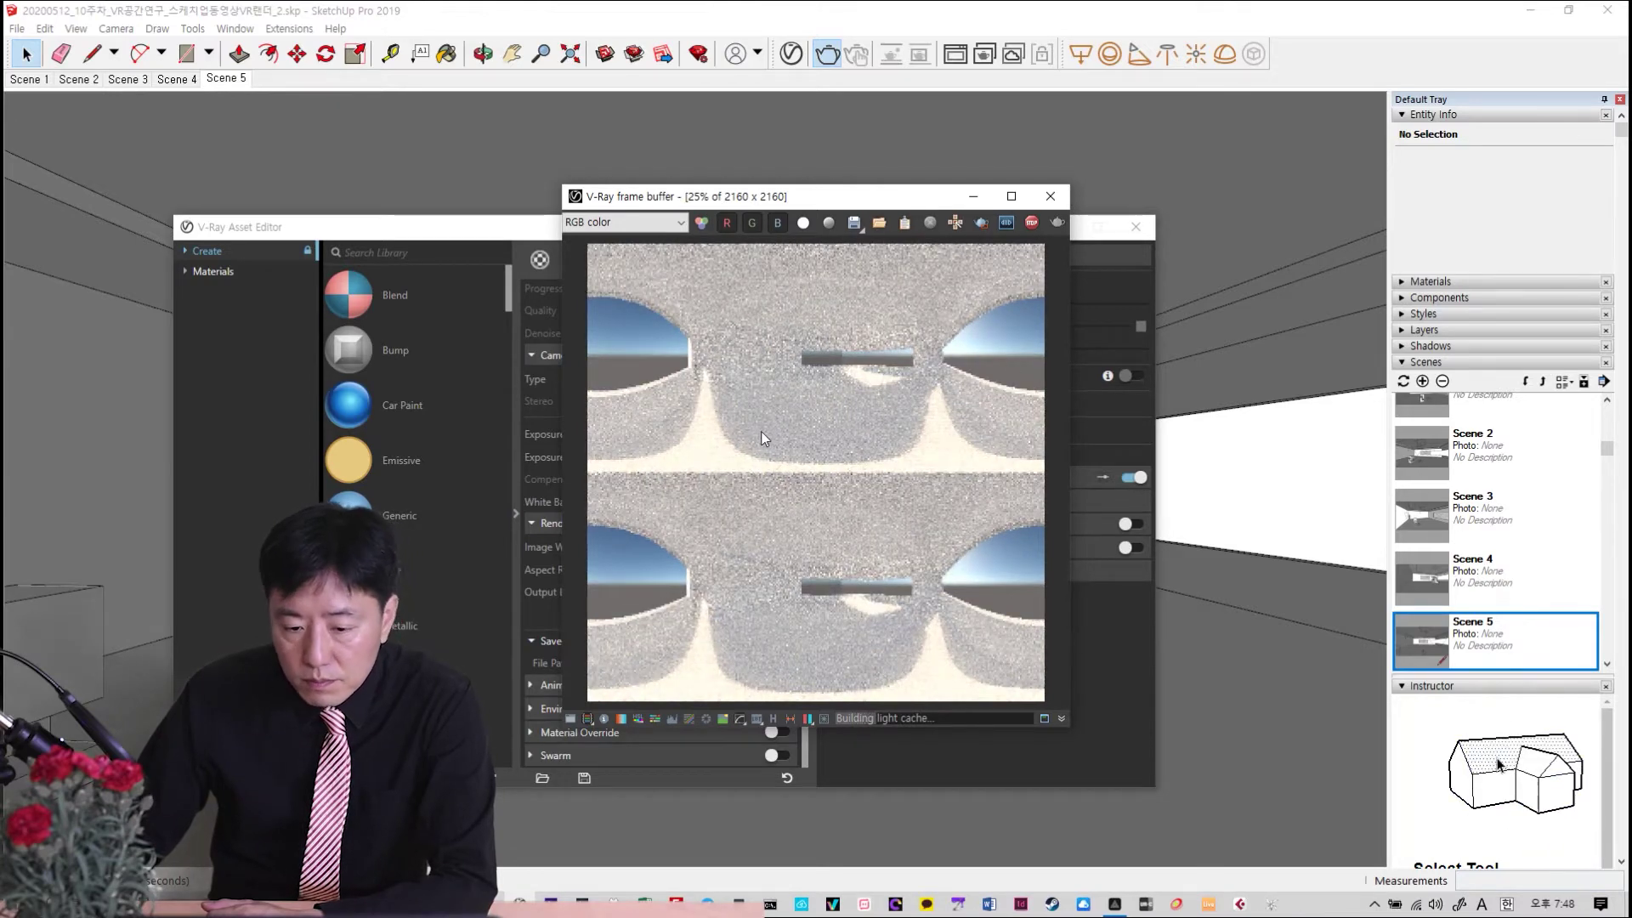
# Stop the running panorama render, dismiss the frame buffer and bring the V-Ray Asset Editor to the front
pyautogui.click(1035, 222)
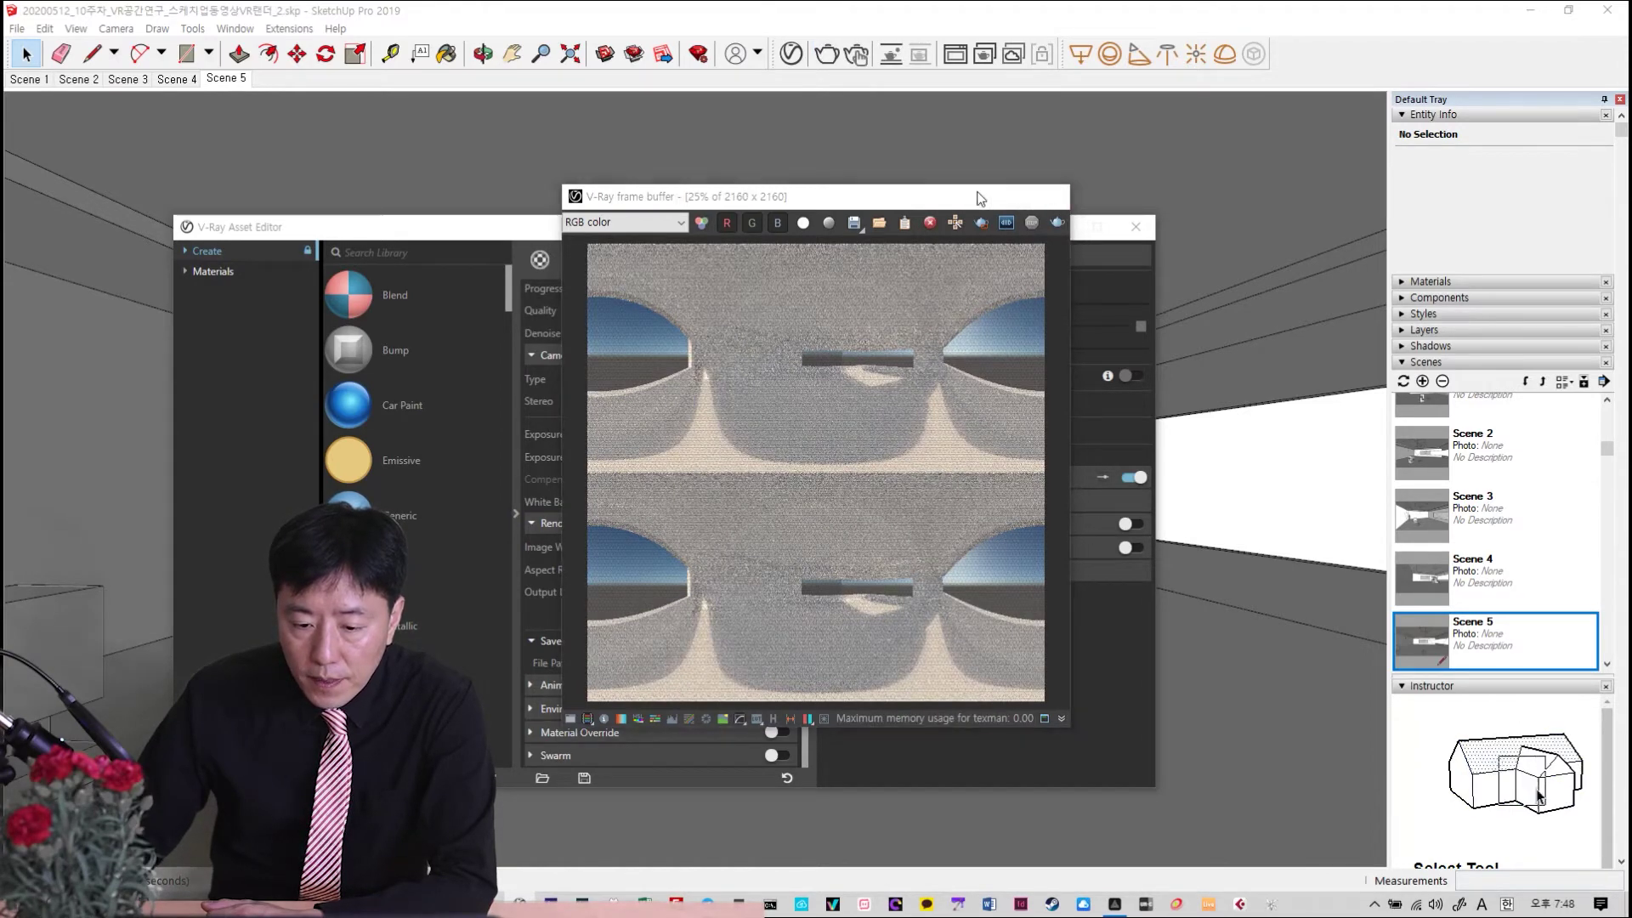
pyautogui.click(973, 195)
pyautogui.click(1057, 229)
pyautogui.click(791, 54)
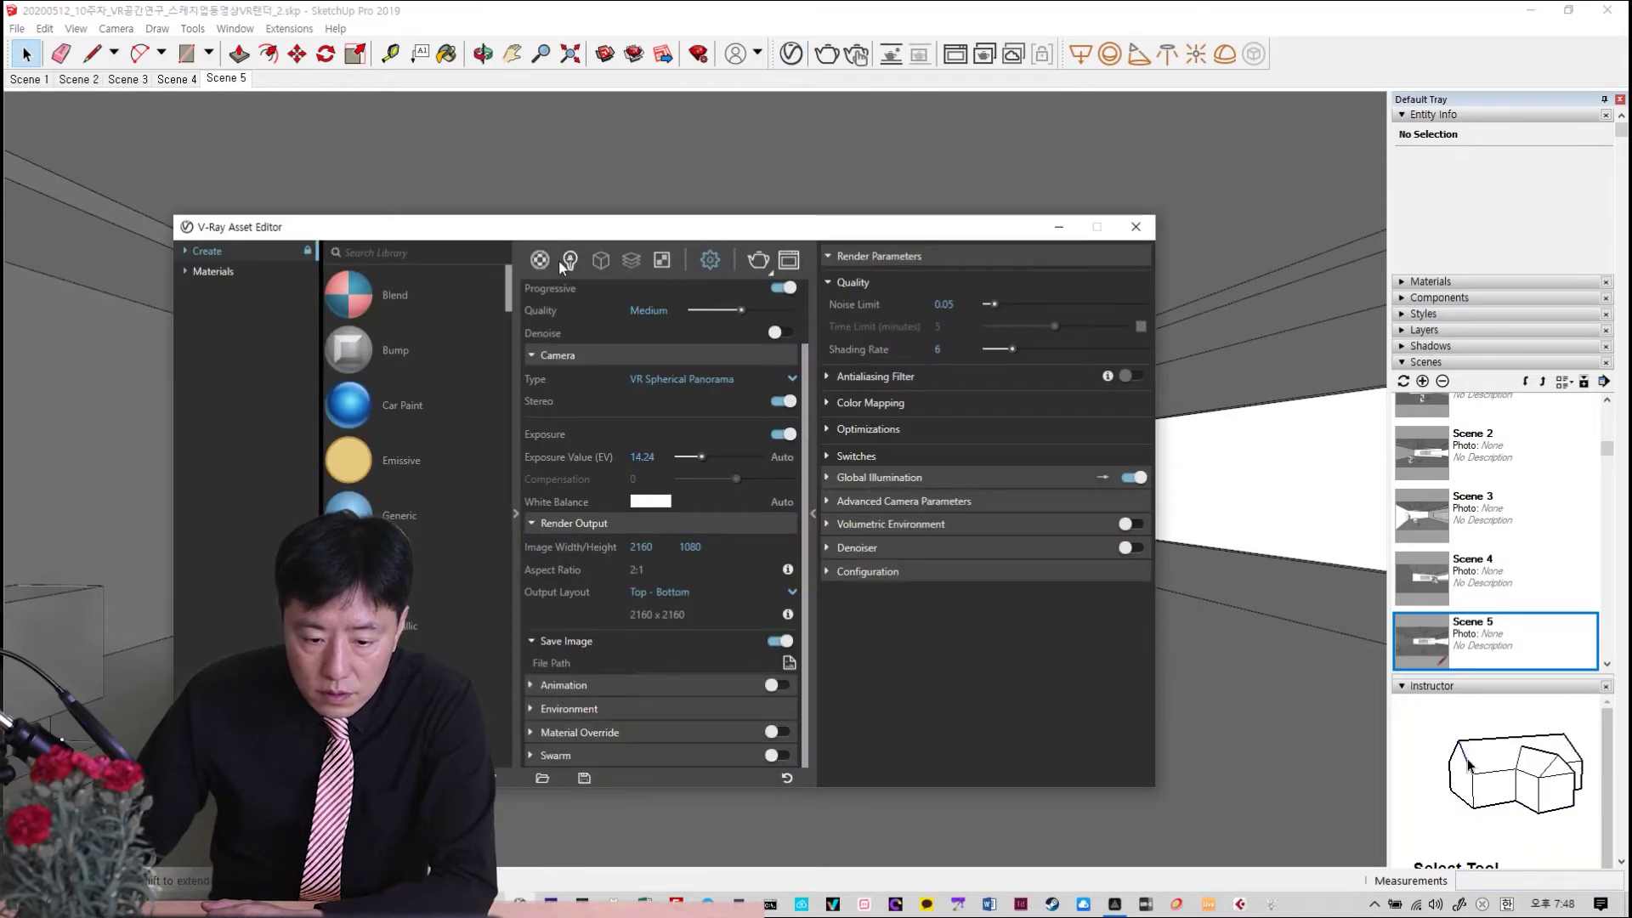
# Check the scene's V-Ray lights, close the Asset Editor and place a Dome Light on the interior floor
pyautogui.click(569, 259)
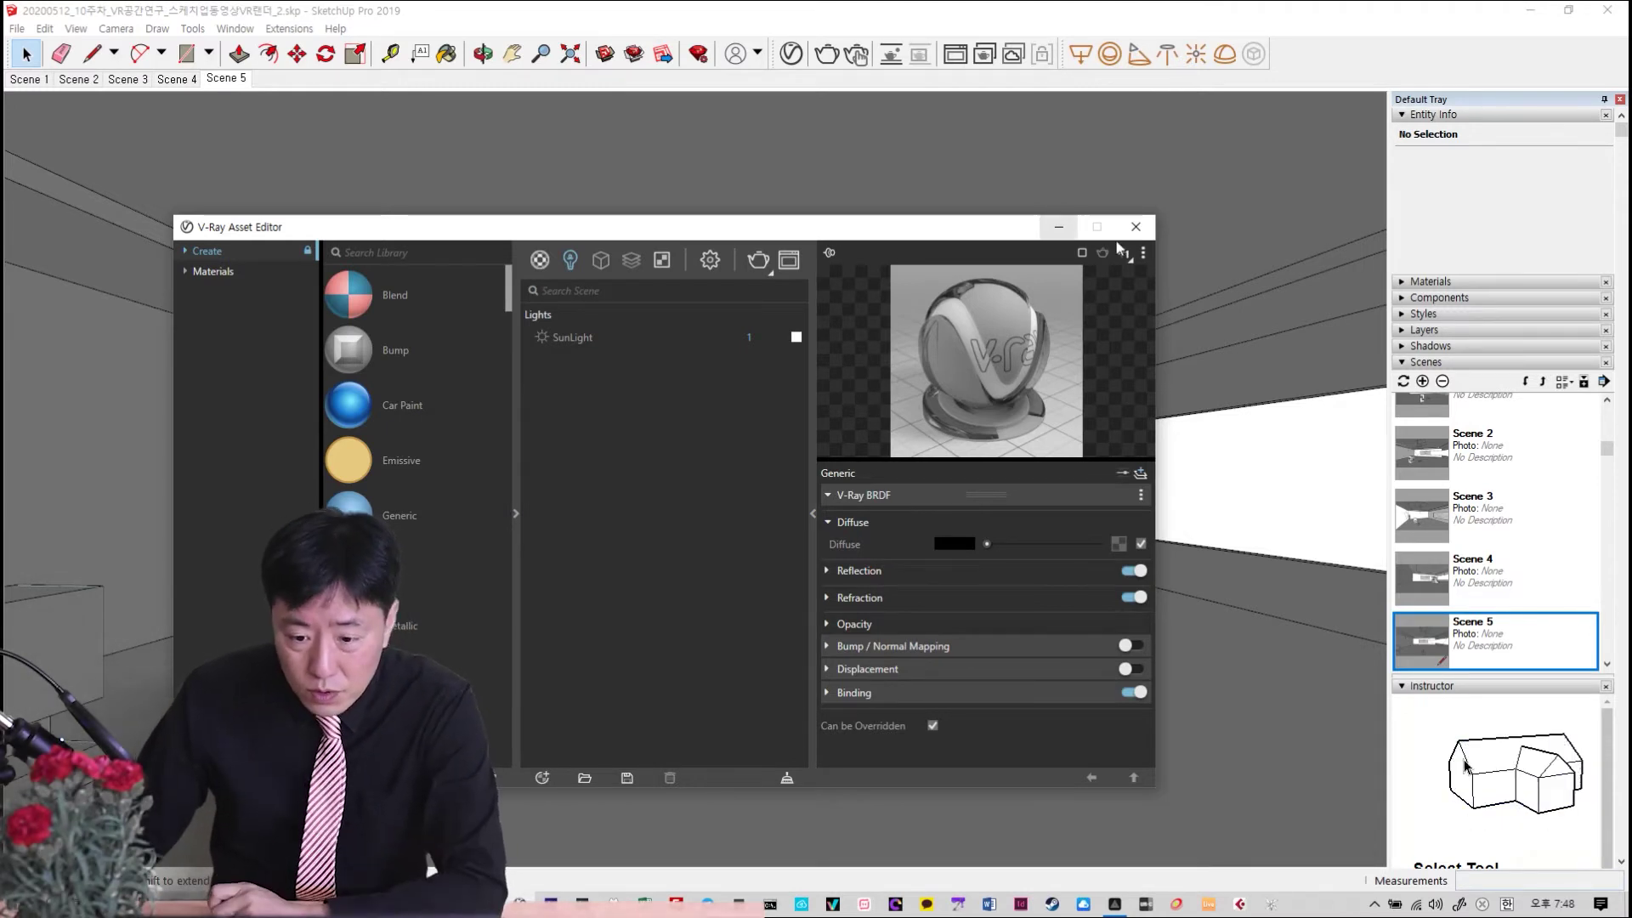
pyautogui.click(1136, 226)
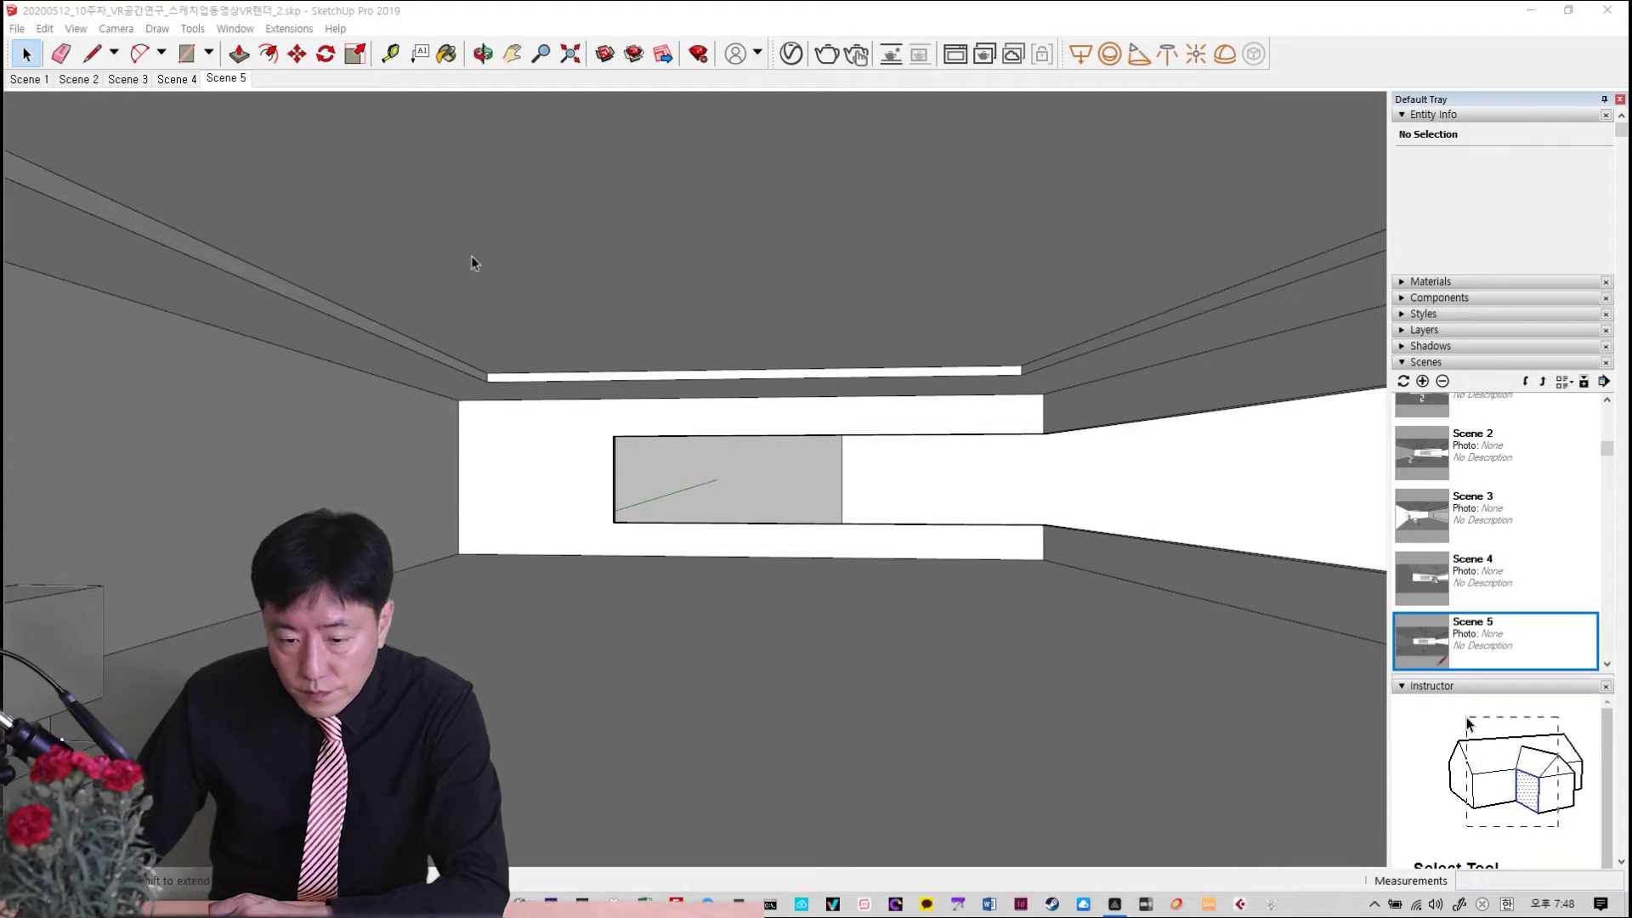
pyautogui.click(1226, 54)
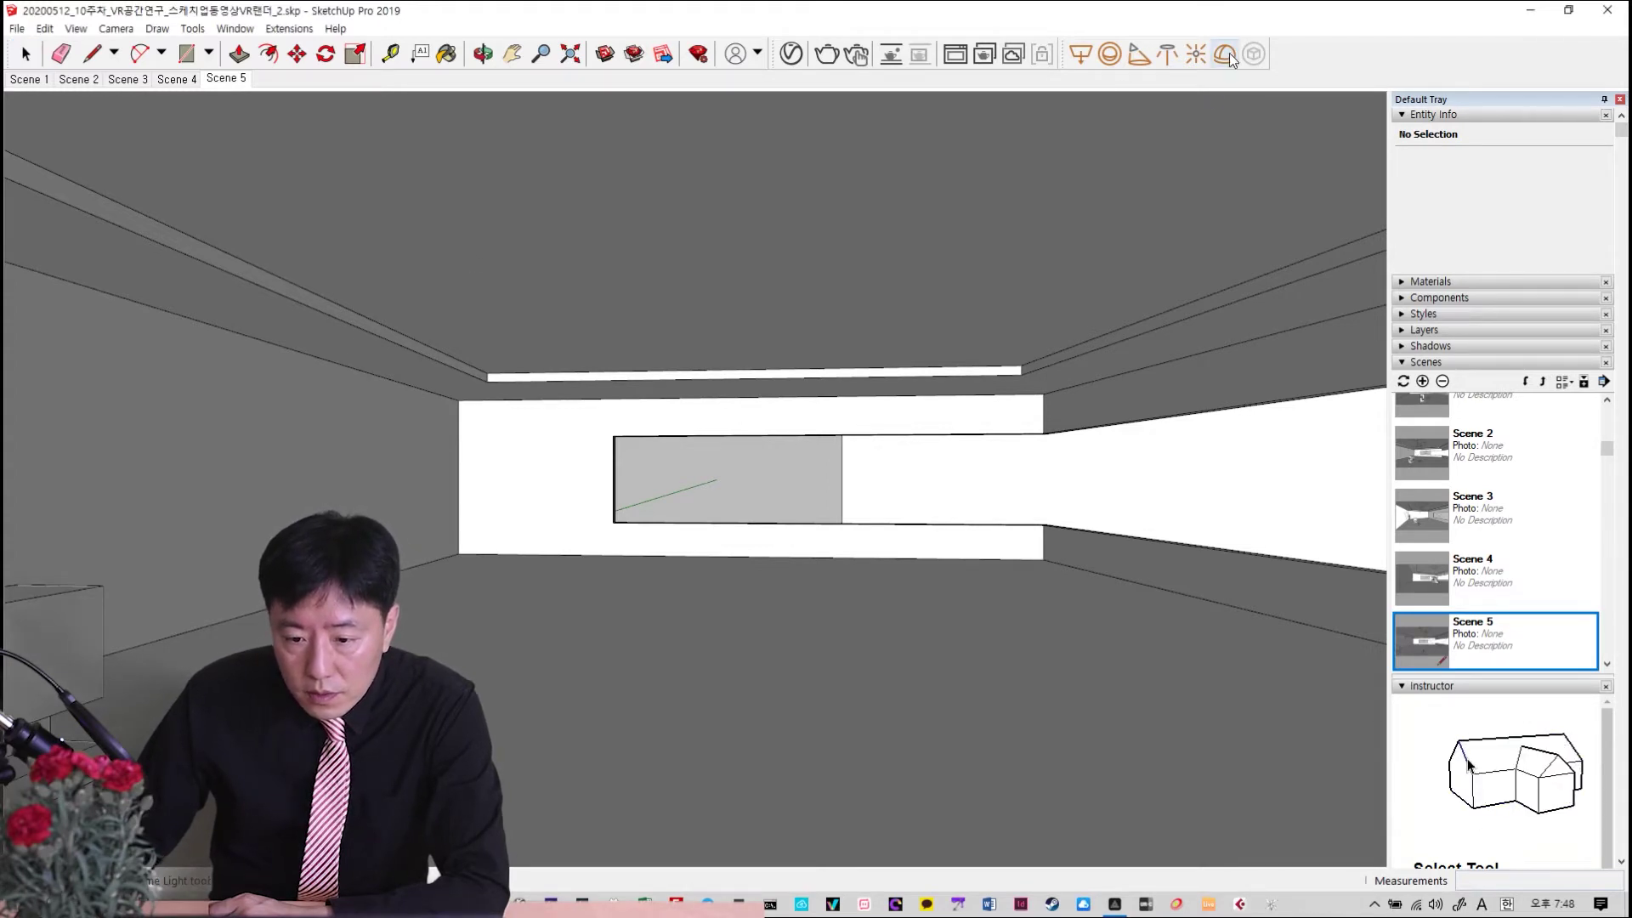
pyautogui.click(1008, 695)
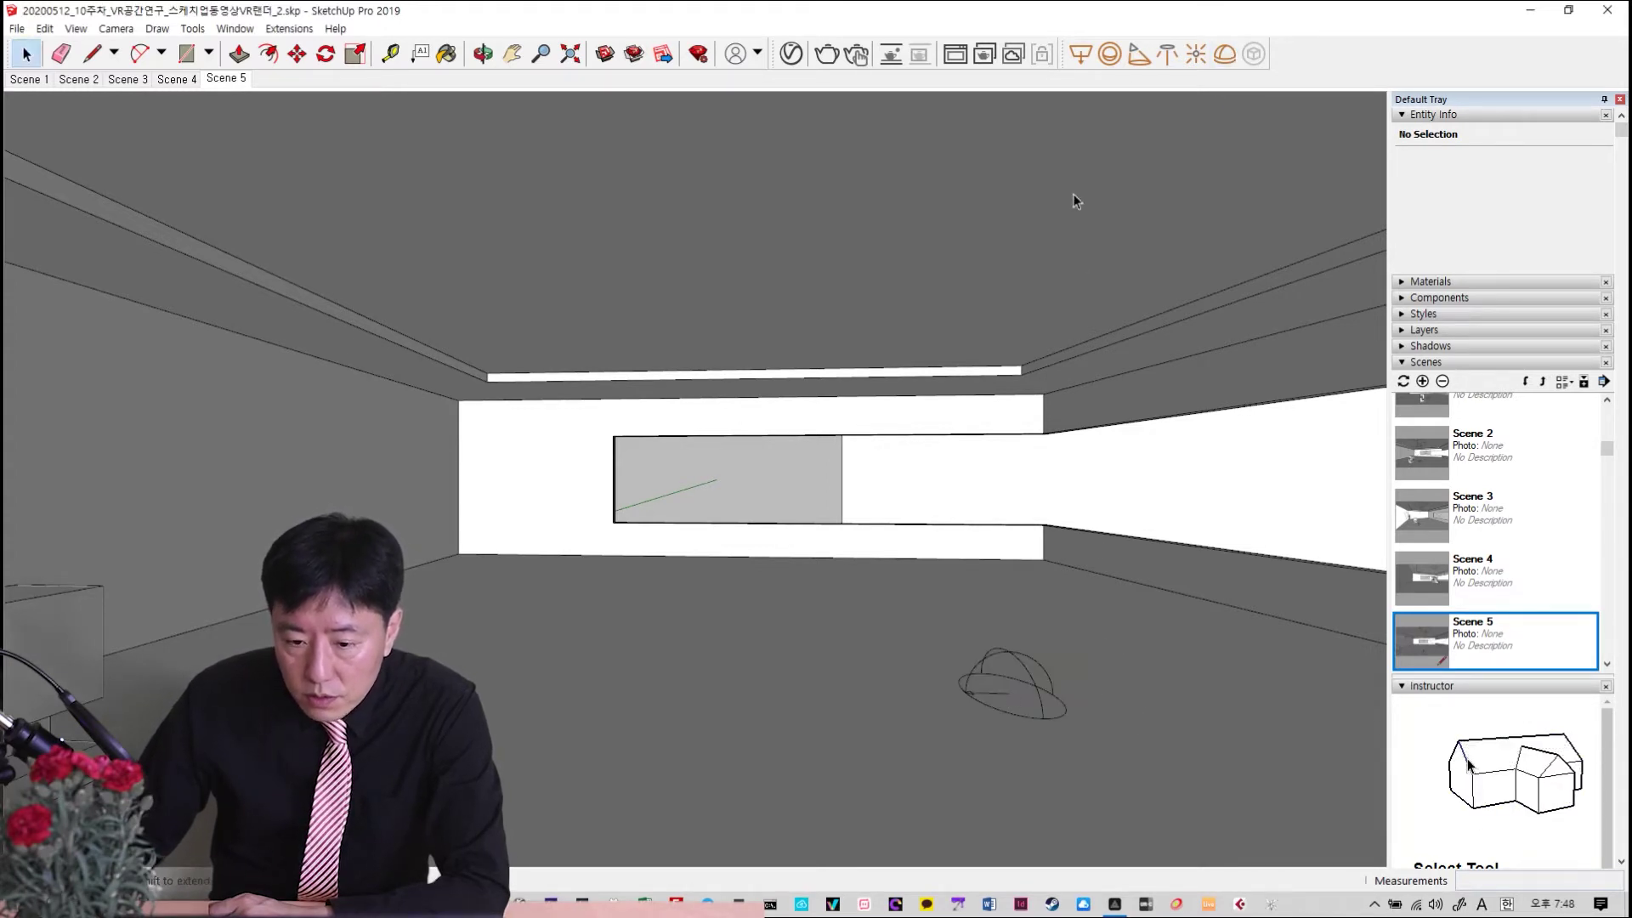
# Replace the Dome Light's texture bitmap with an HDR image from the 20200429_7주차_VR공간연구_HDR lecture folder
pyautogui.click(792, 55)
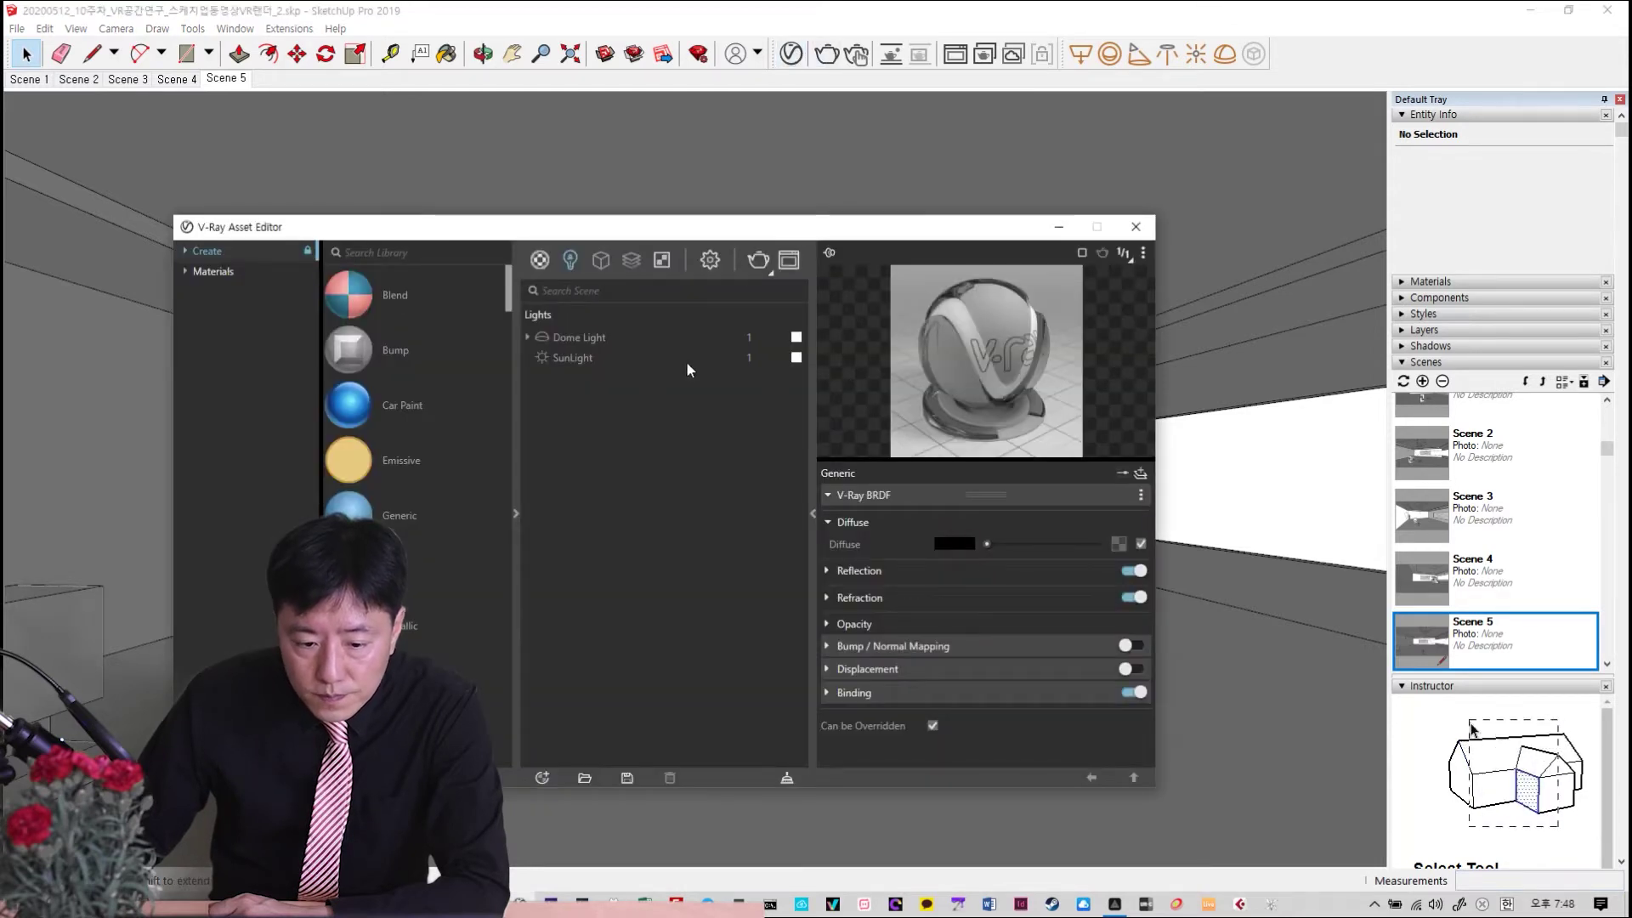
pyautogui.click(571, 339)
pyautogui.click(1119, 520)
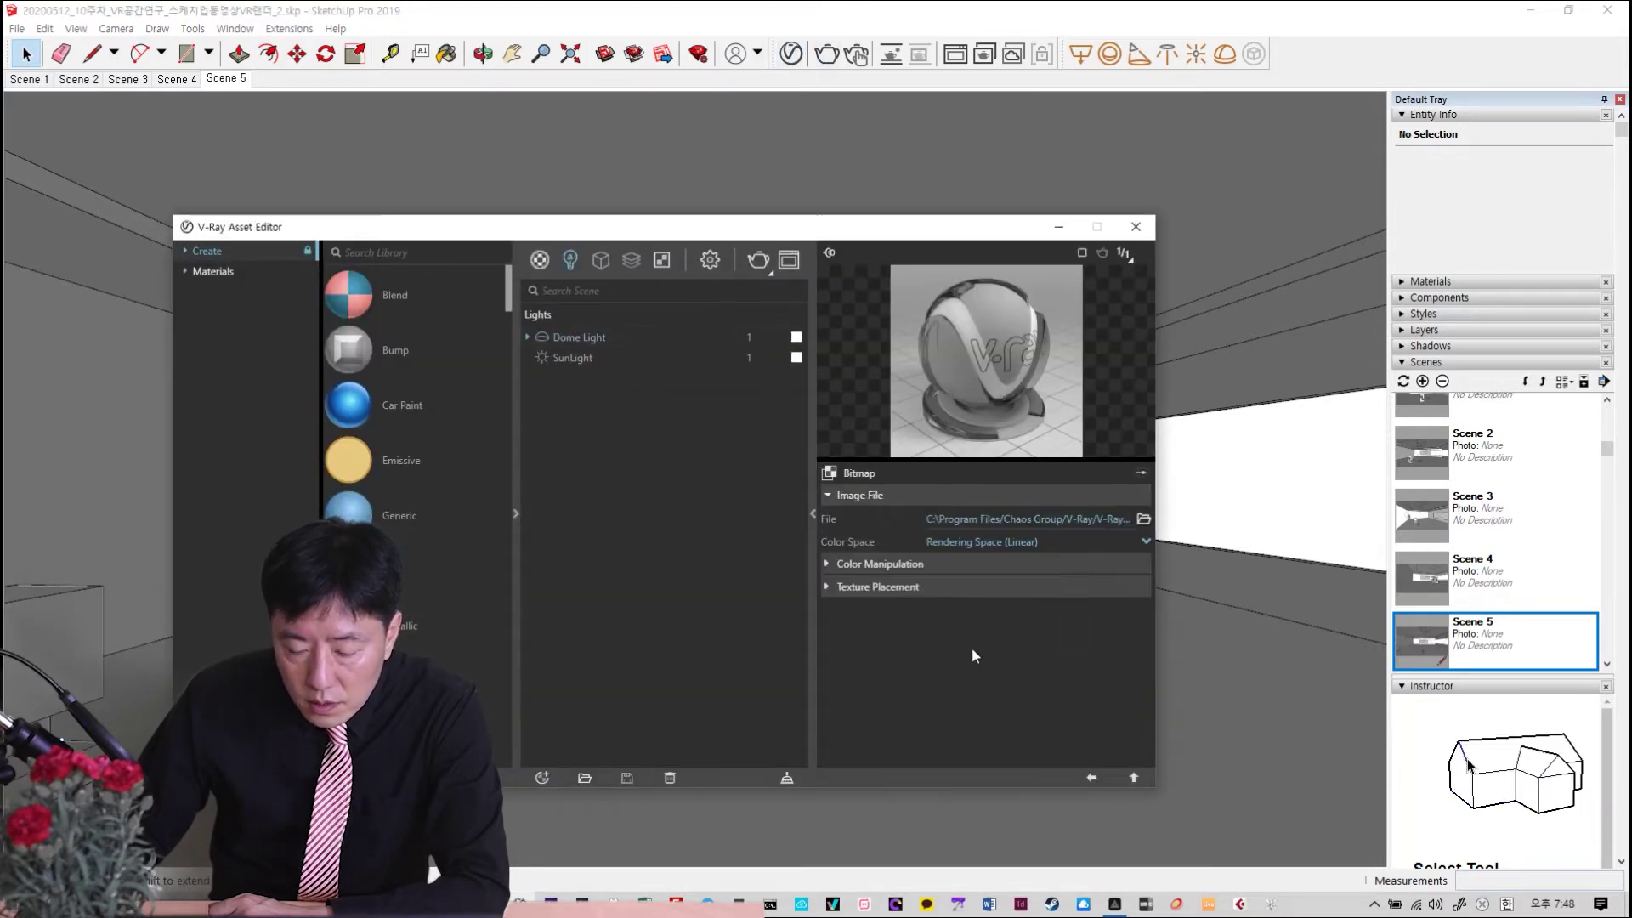
pyautogui.click(1144, 519)
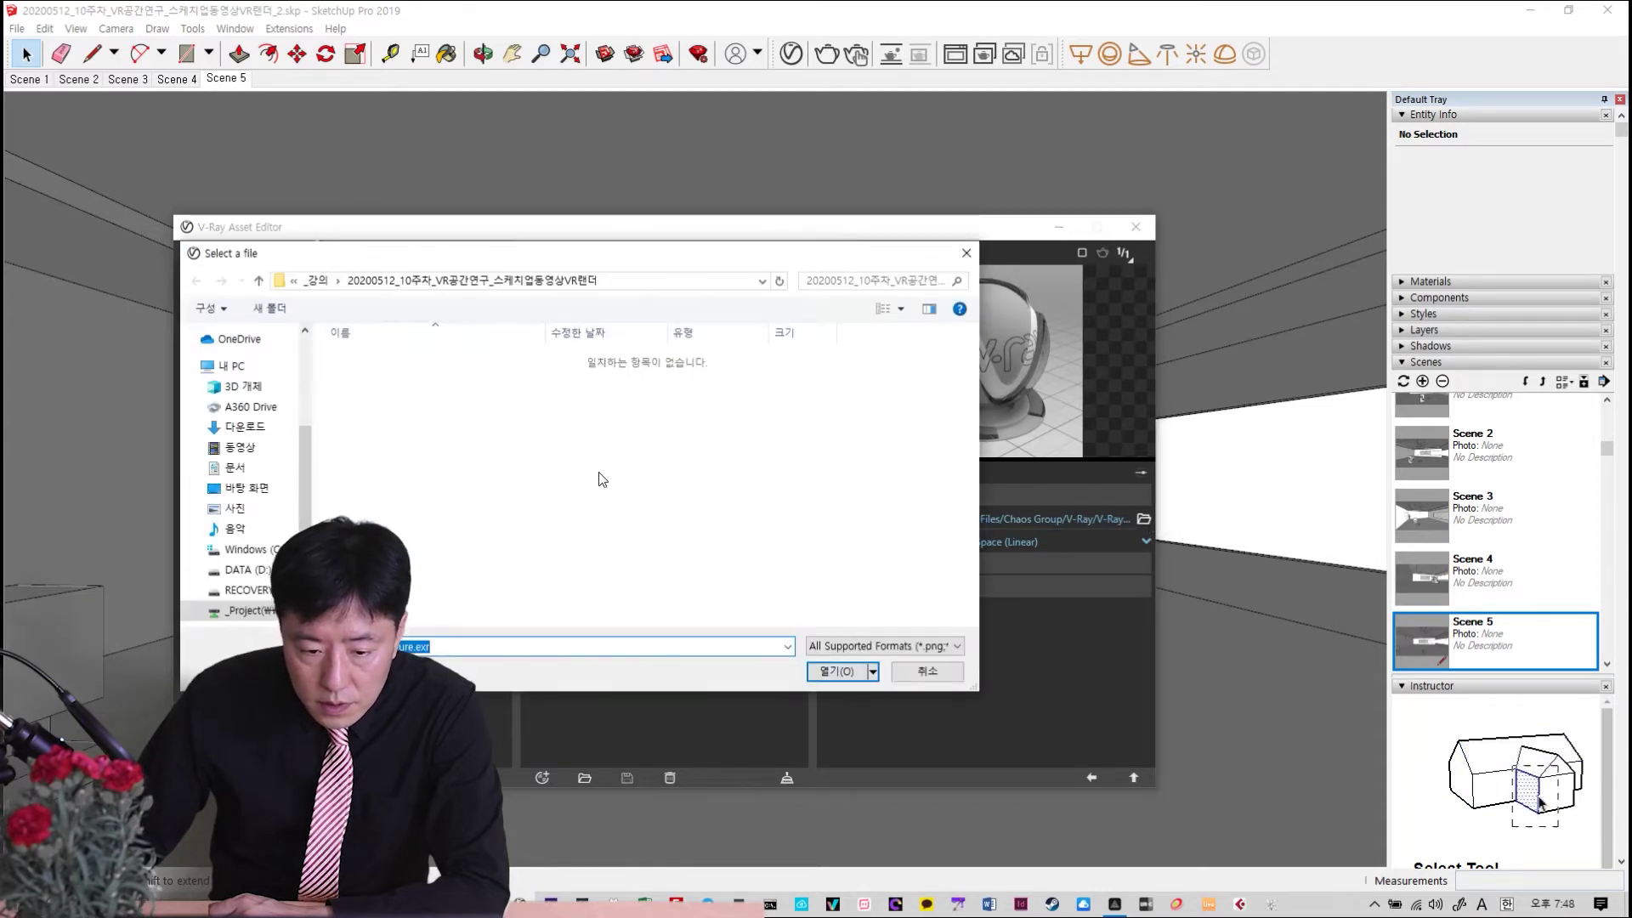
pyautogui.moveTo(974, 686); pyautogui.dragTo(1222, 867)
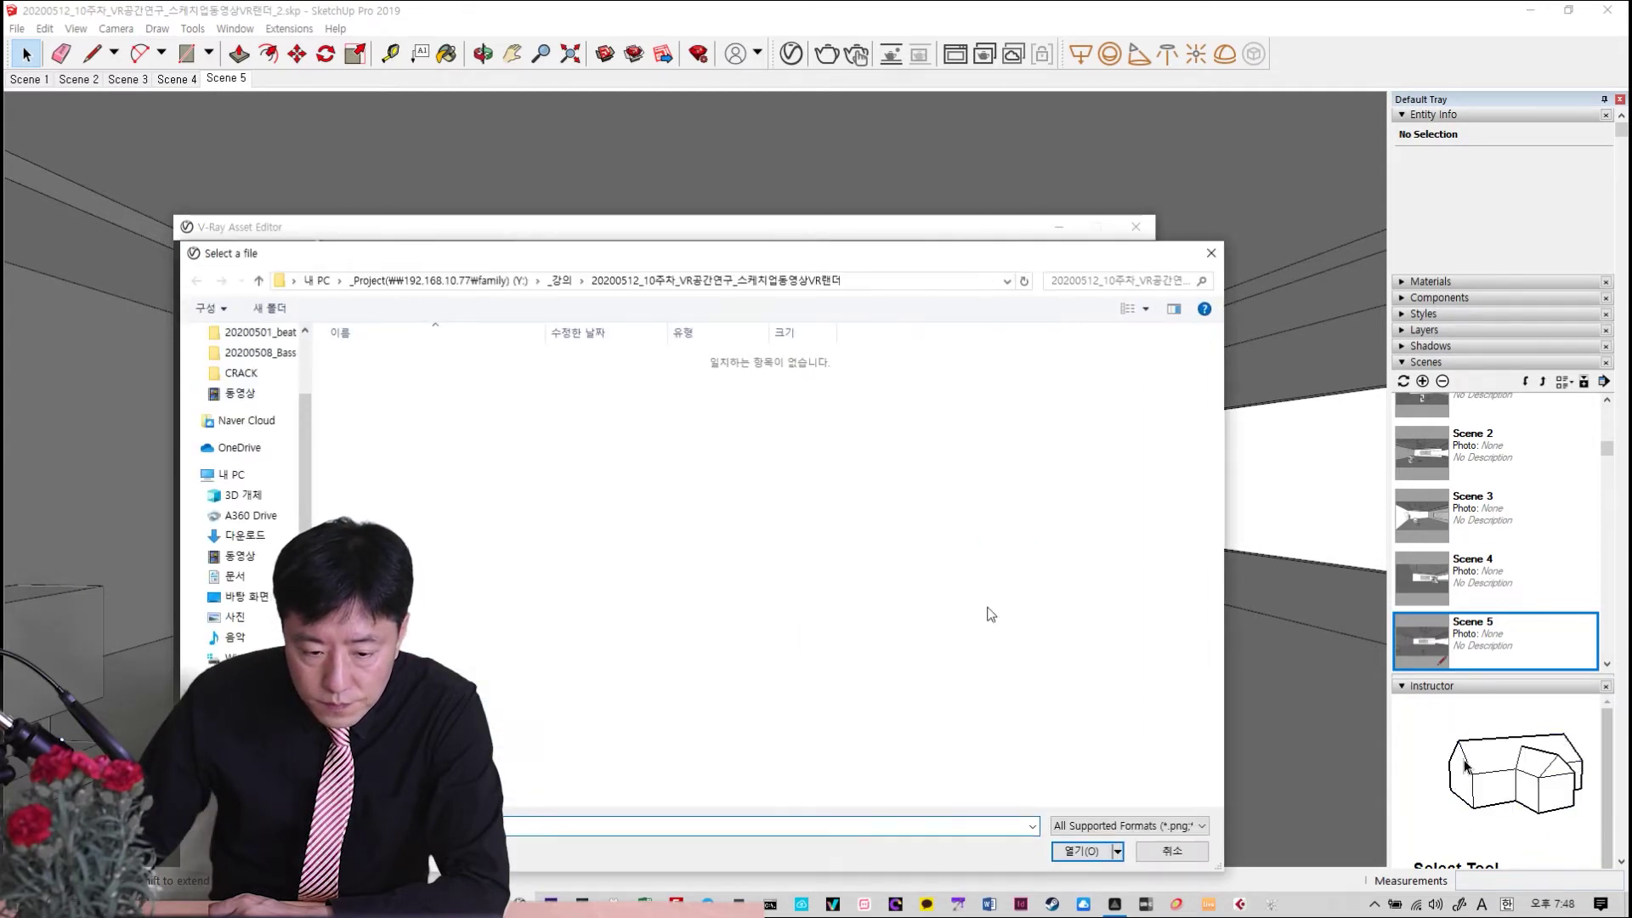
pyautogui.click(560, 280)
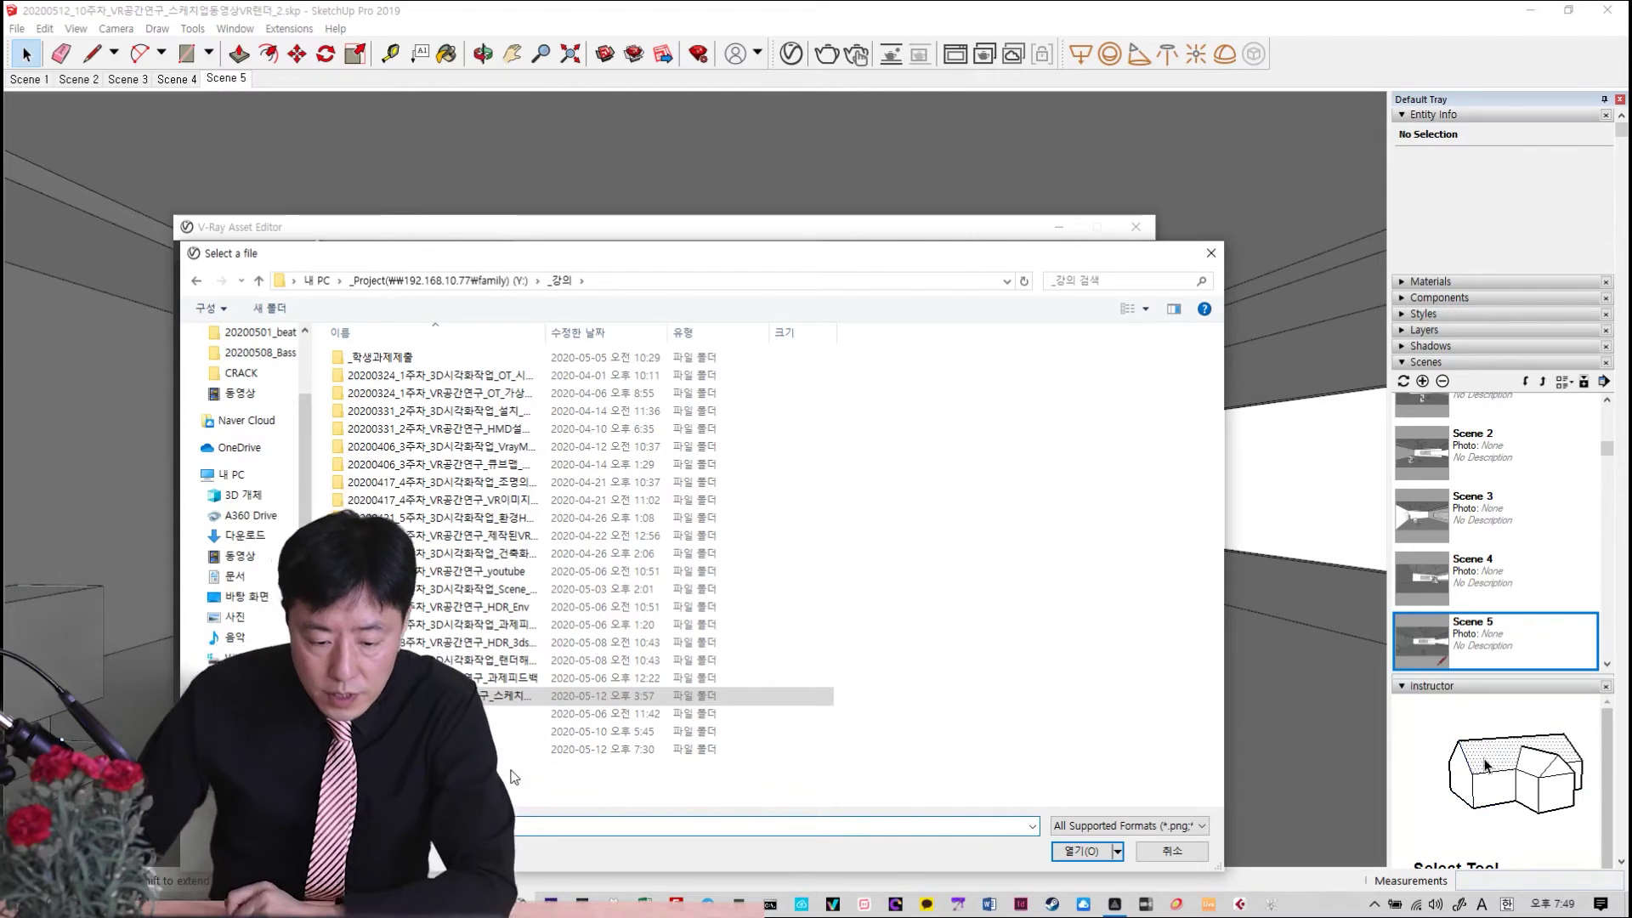
pyautogui.doubleClick(488, 697)
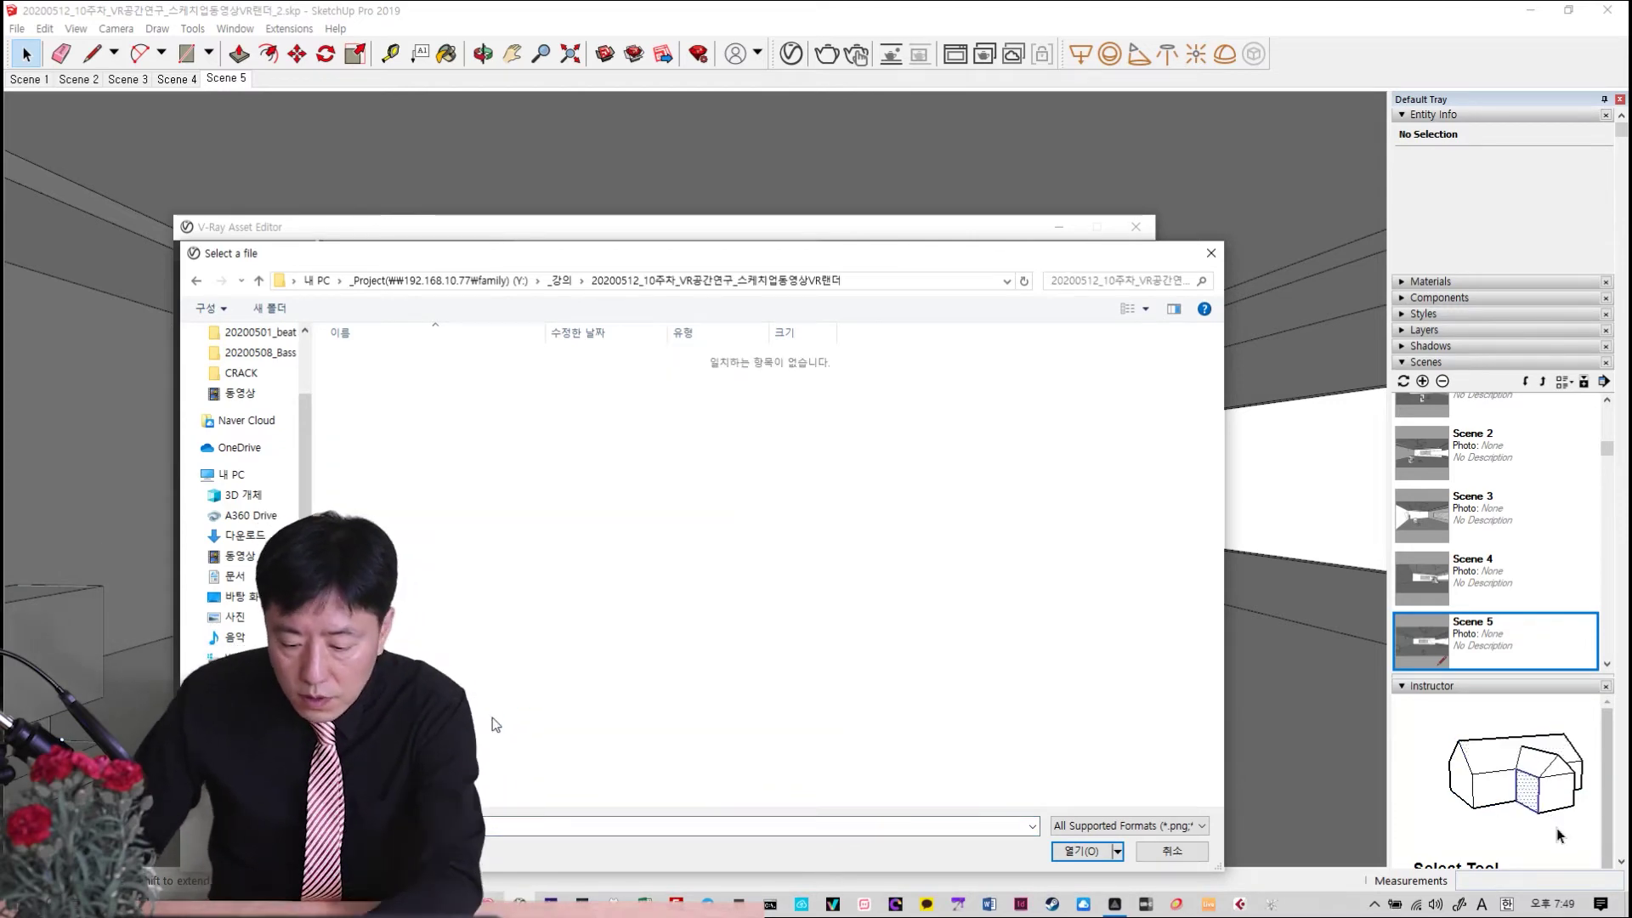
pyautogui.press('BackSpace')
pyautogui.click(508, 608)
pyautogui.doubleClick(509, 609)
pyautogui.doubleClick(426, 430)
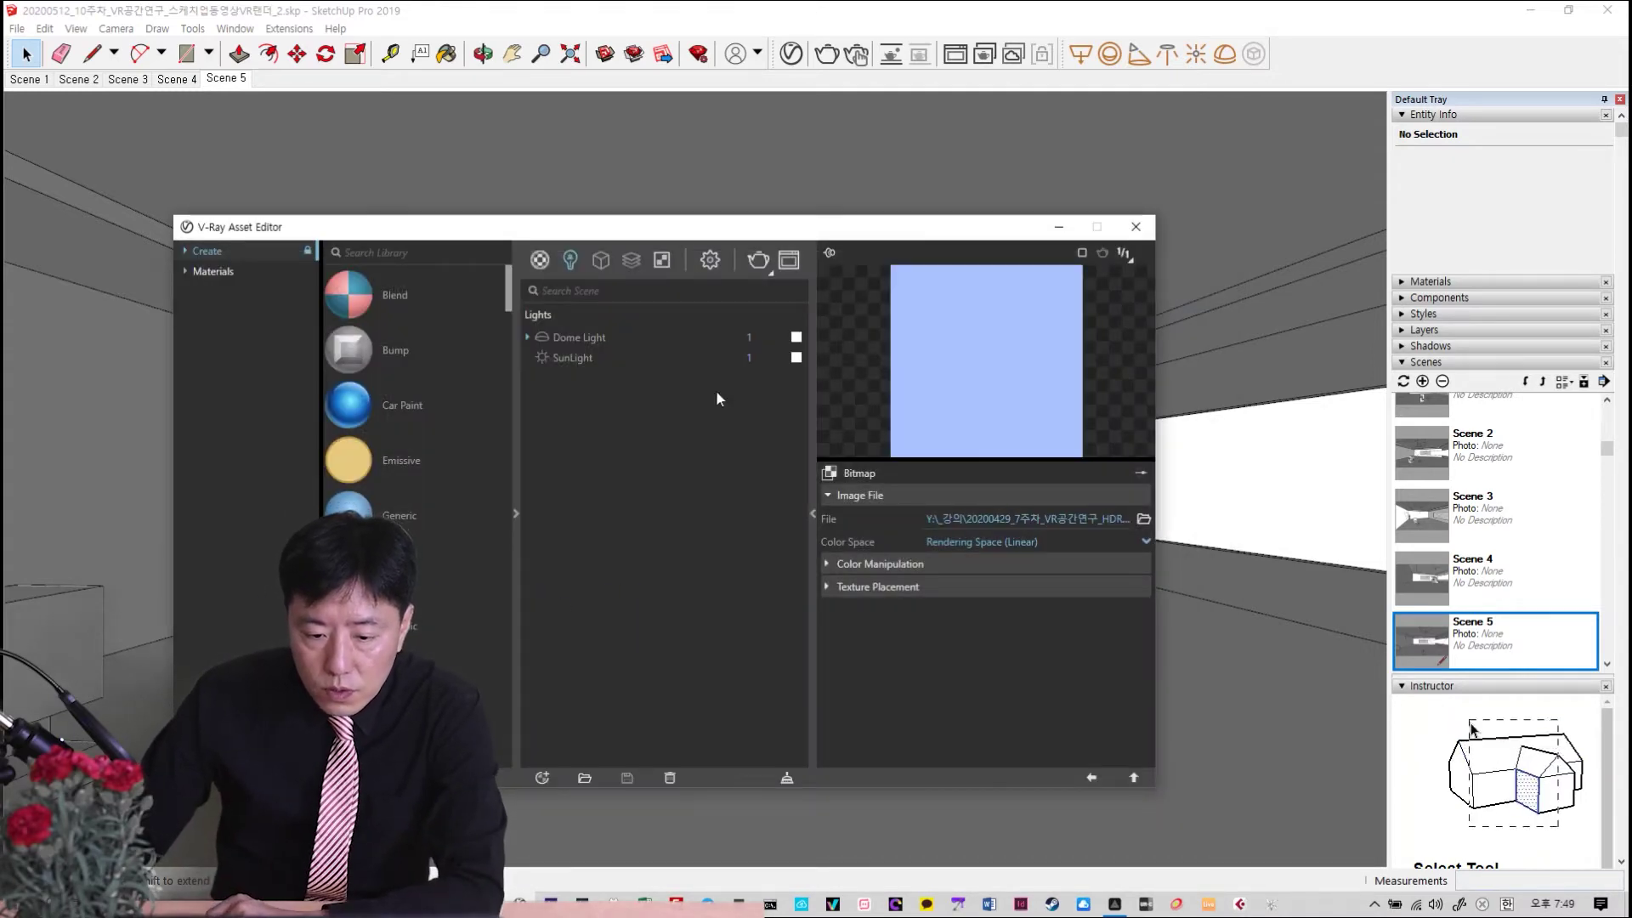
# Test-render the panorama with the HDR dome texture, inspect the background and close the frame buffer
pyautogui.click(762, 267)
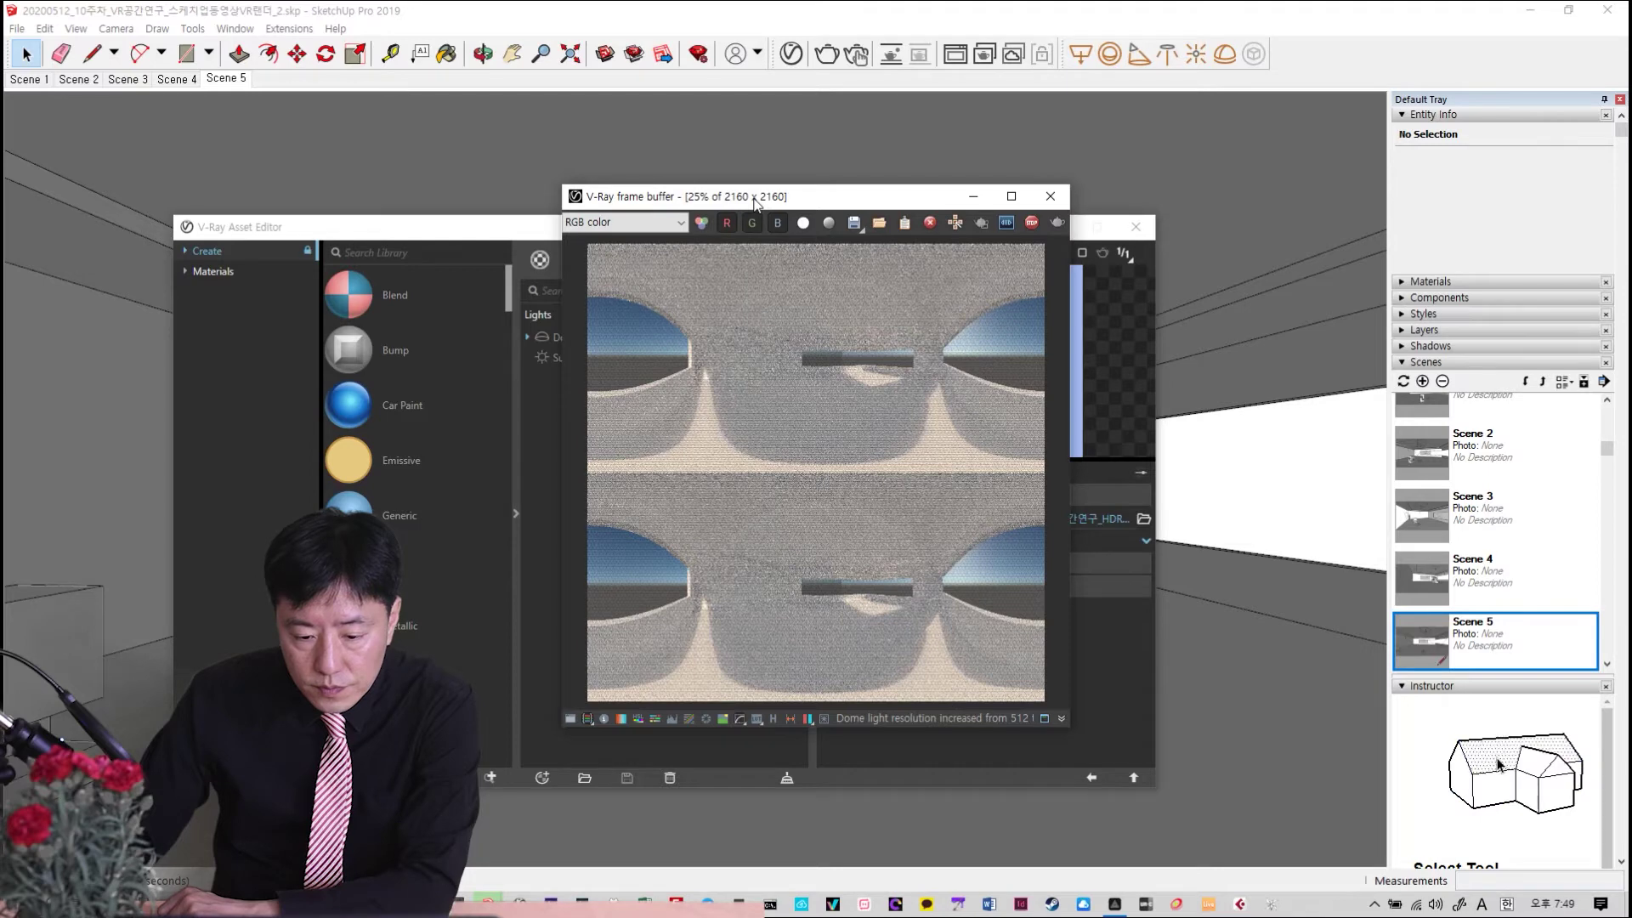
pyautogui.moveTo(822, 201); pyautogui.dragTo(445, 153)
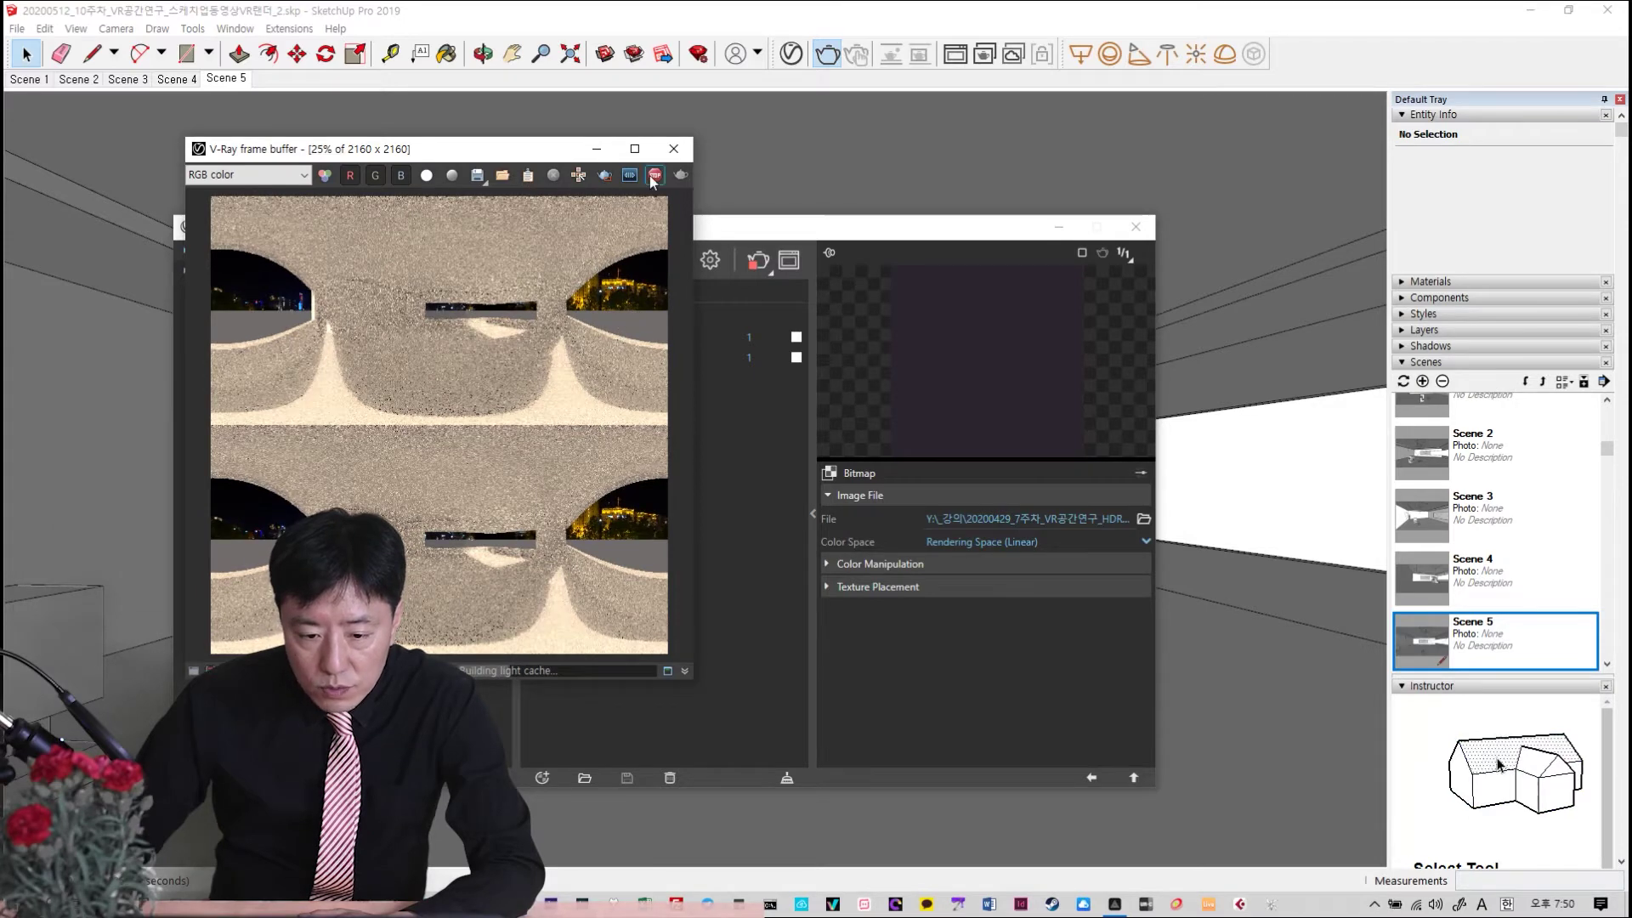
pyautogui.click(673, 149)
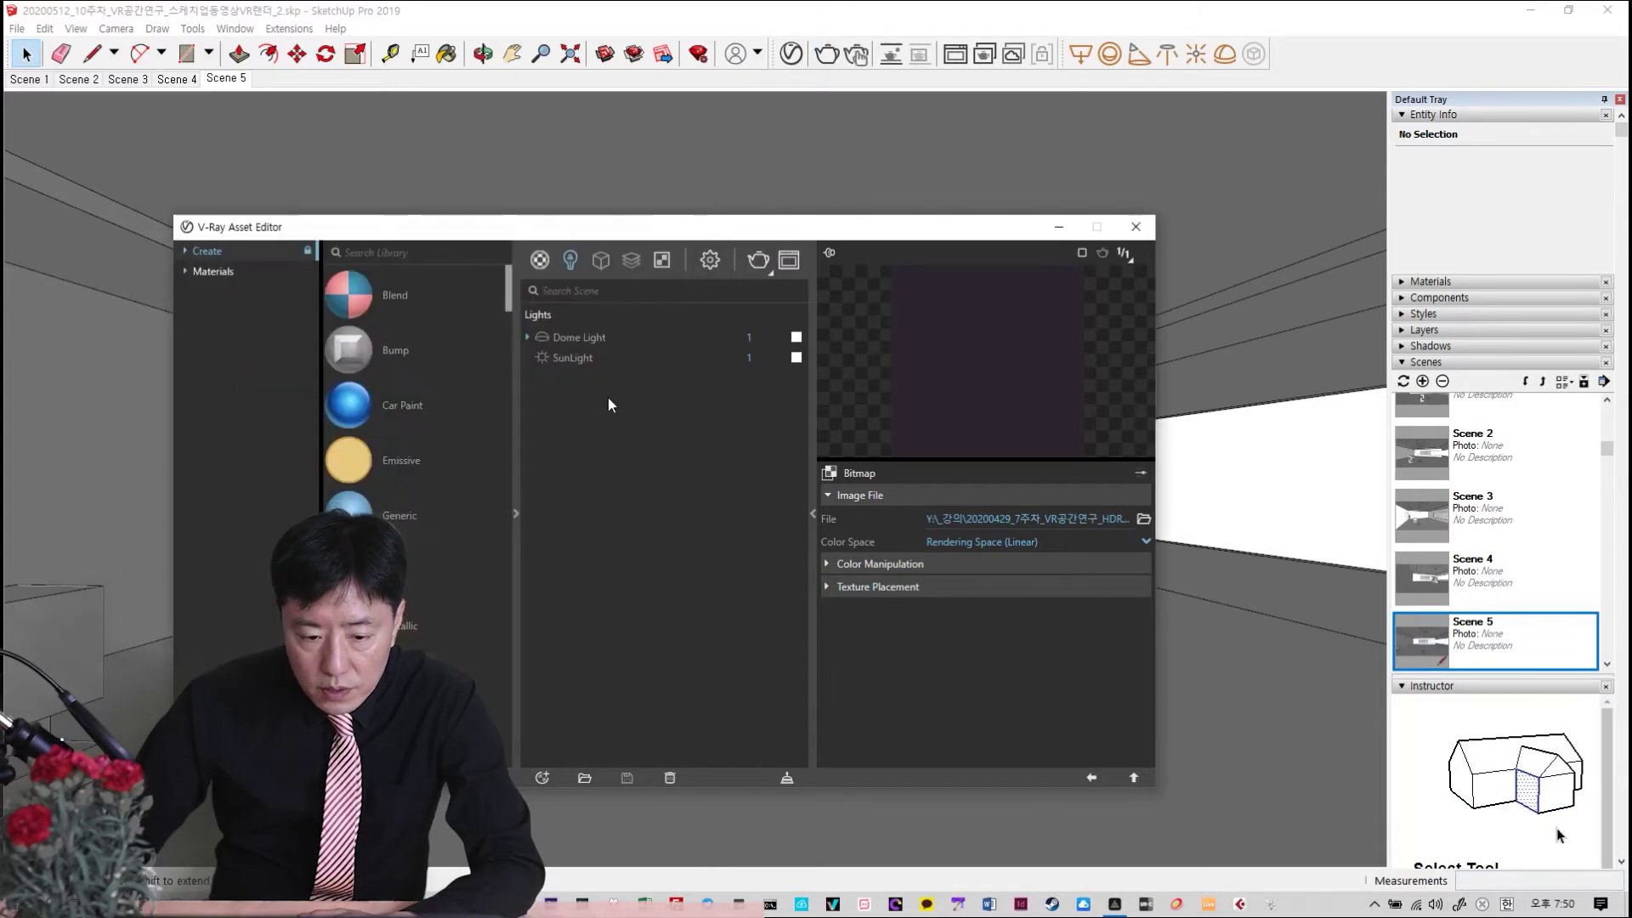
# Disable the SunLight and set the Dome Light's shape to Sphere
pyautogui.click(576, 357)
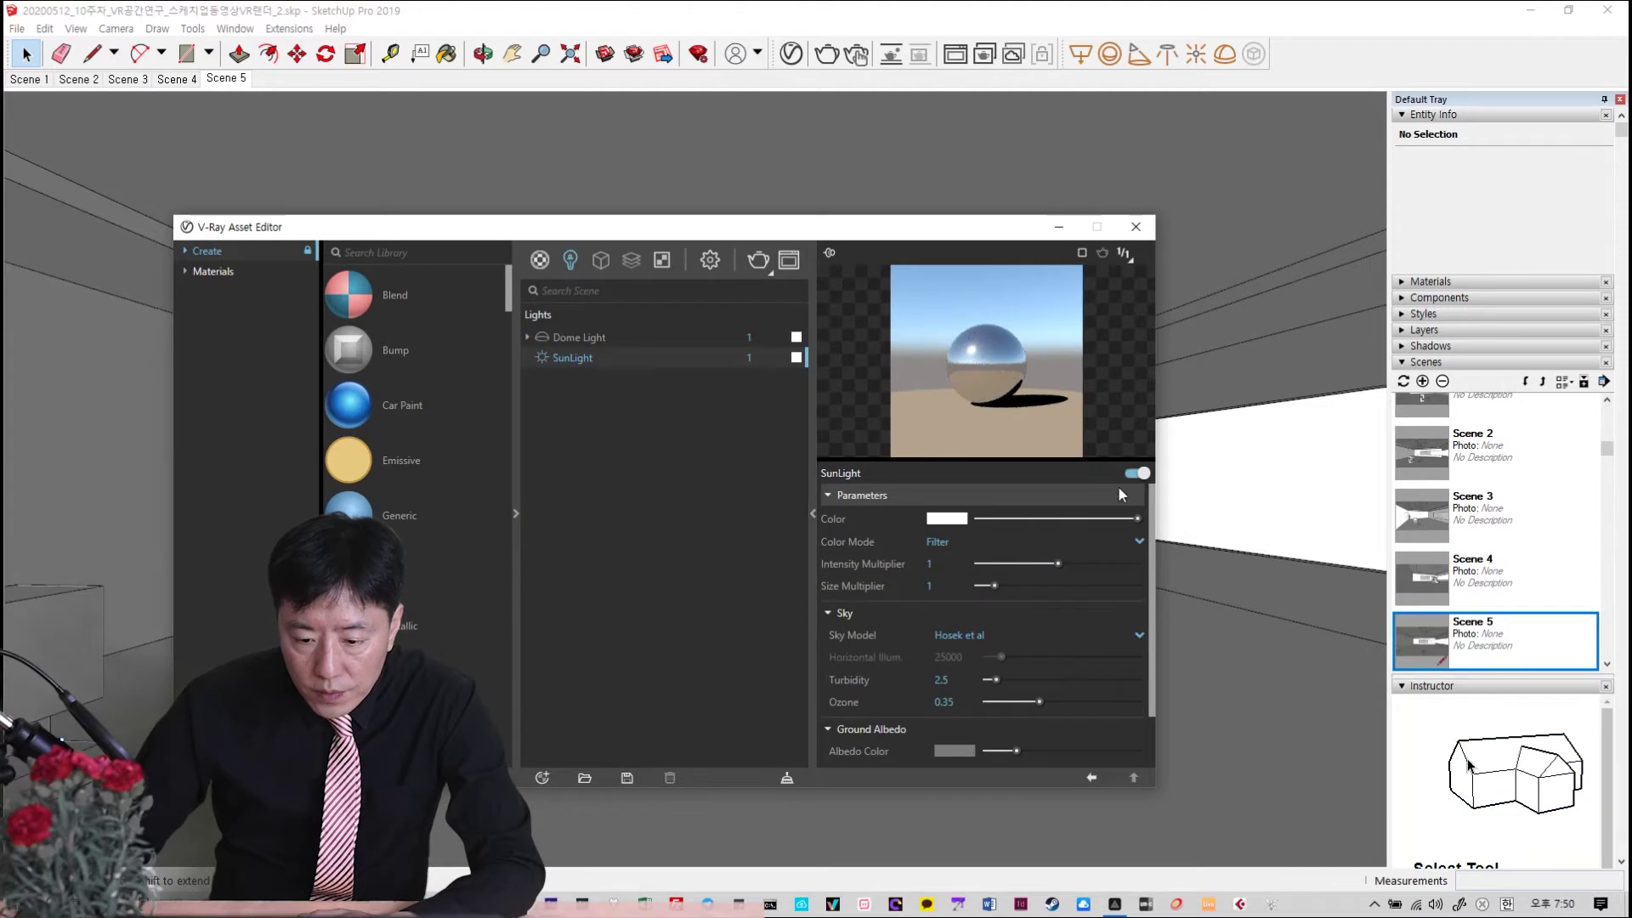
pyautogui.click(1139, 475)
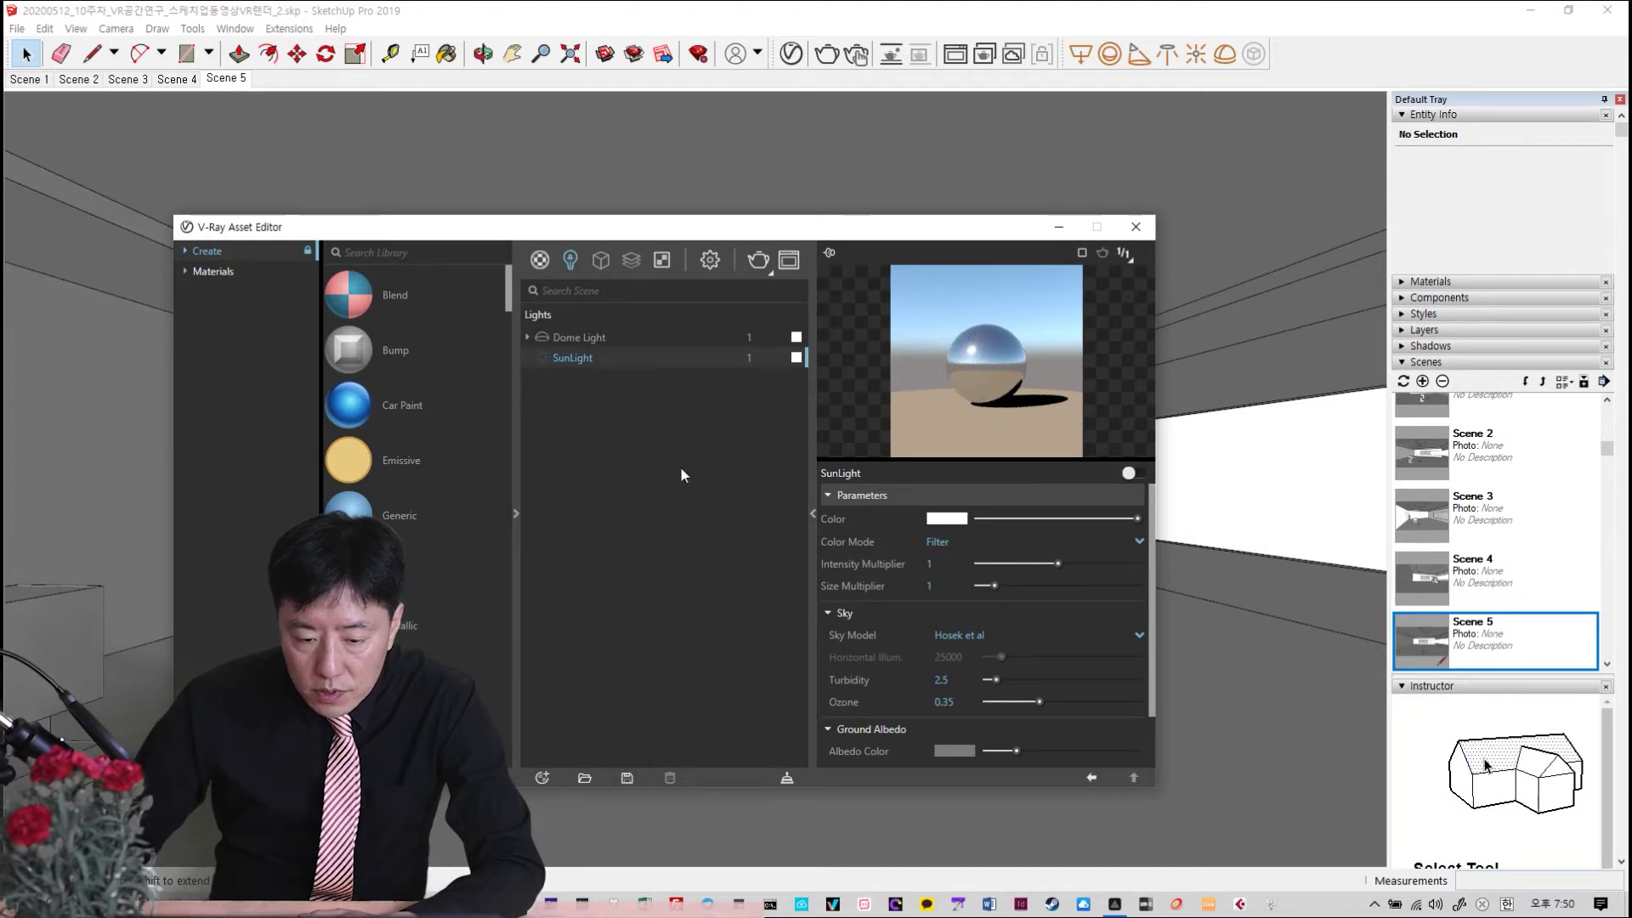
pyautogui.click(655, 338)
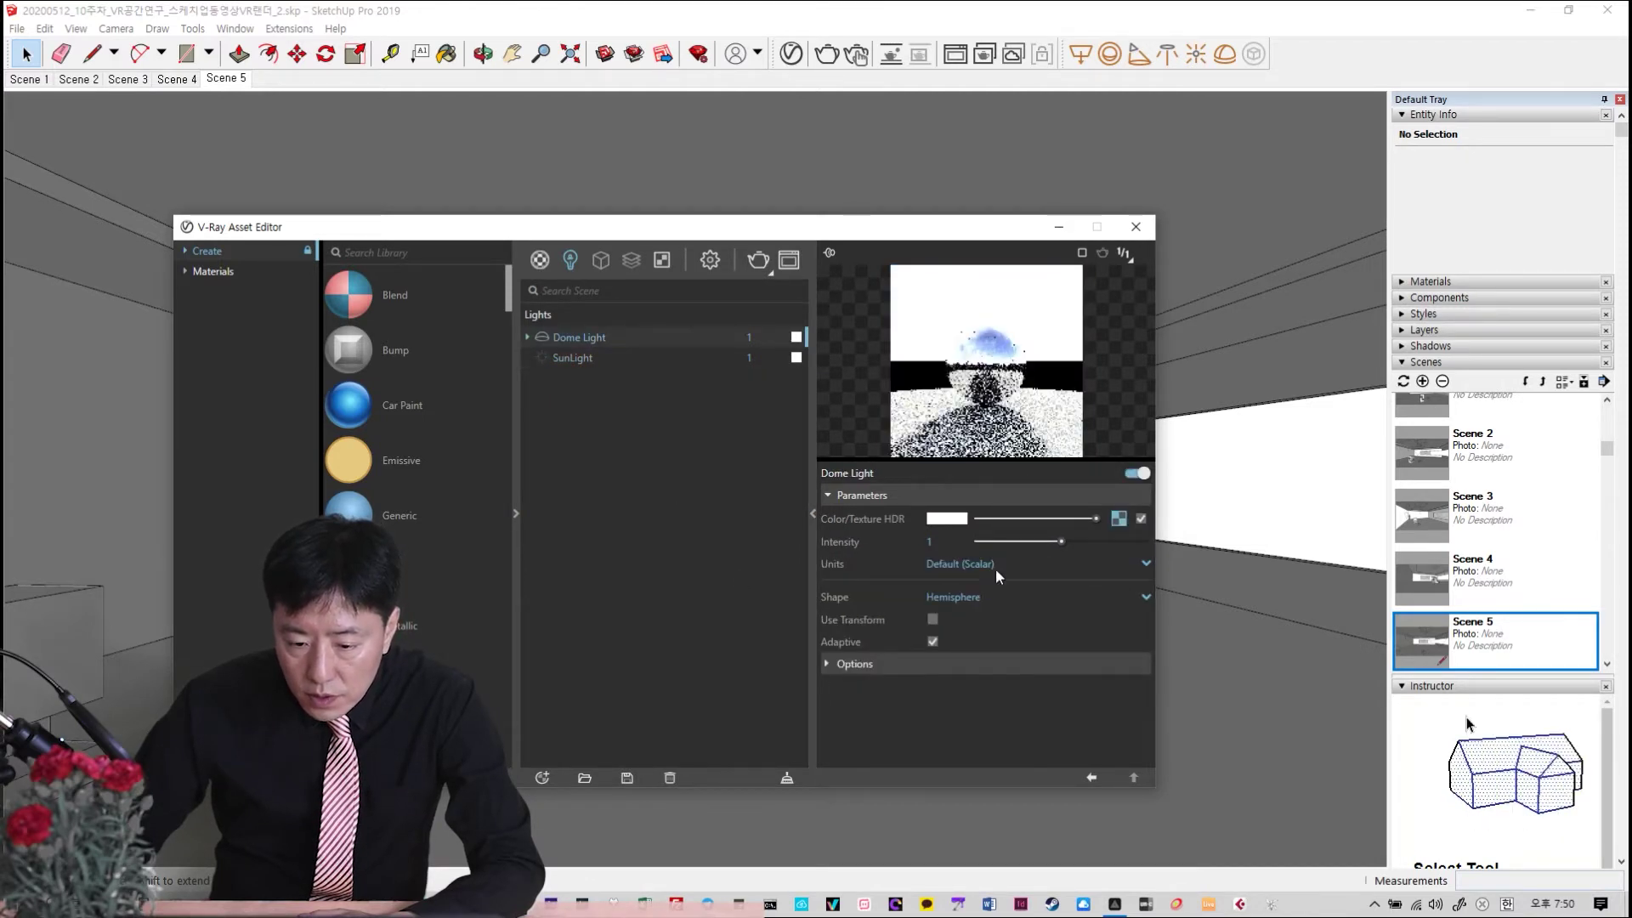
pyautogui.click(977, 597)
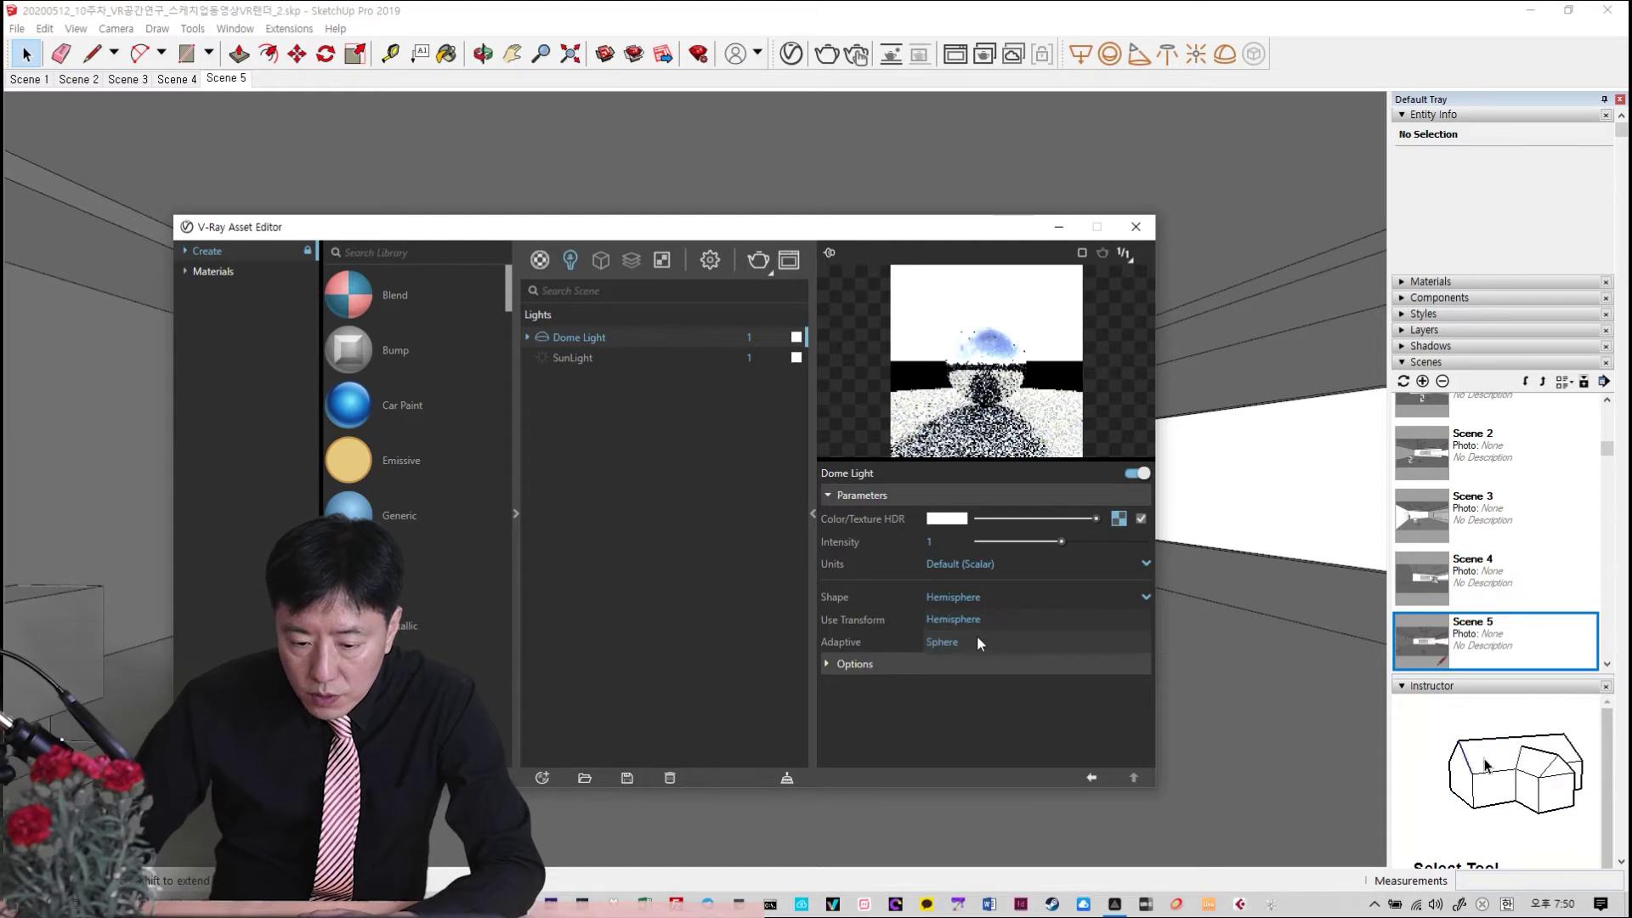
pyautogui.click(966, 643)
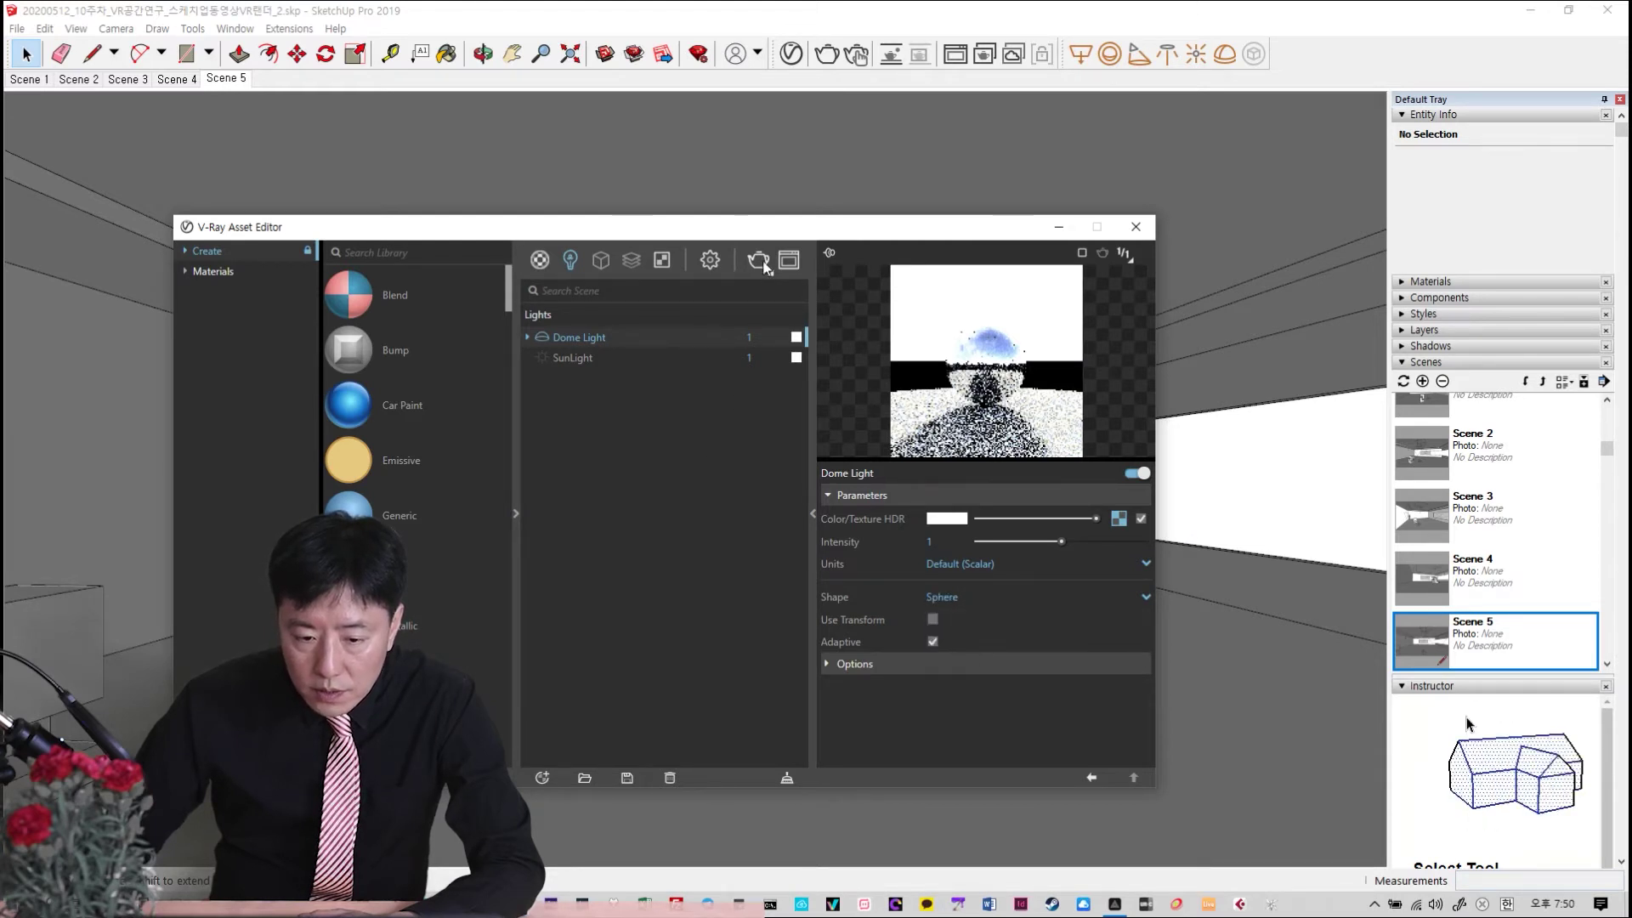
# Set the render output's image size to 800 x 400
pyautogui.click(711, 261)
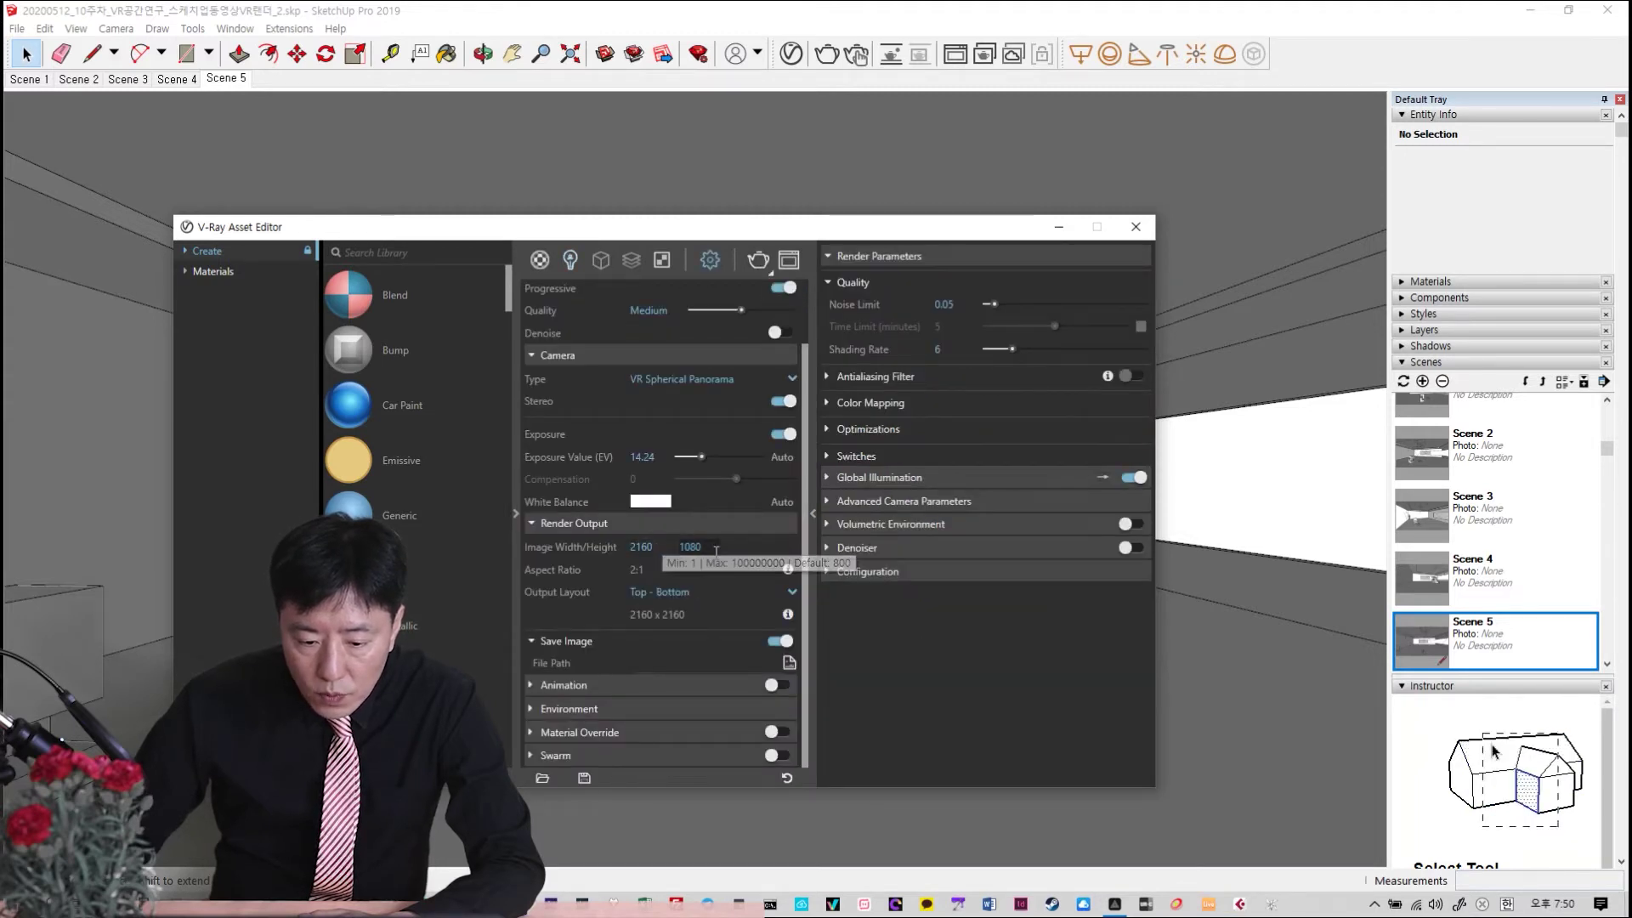
pyautogui.doubleClick(705, 549)
pyautogui.write('4')
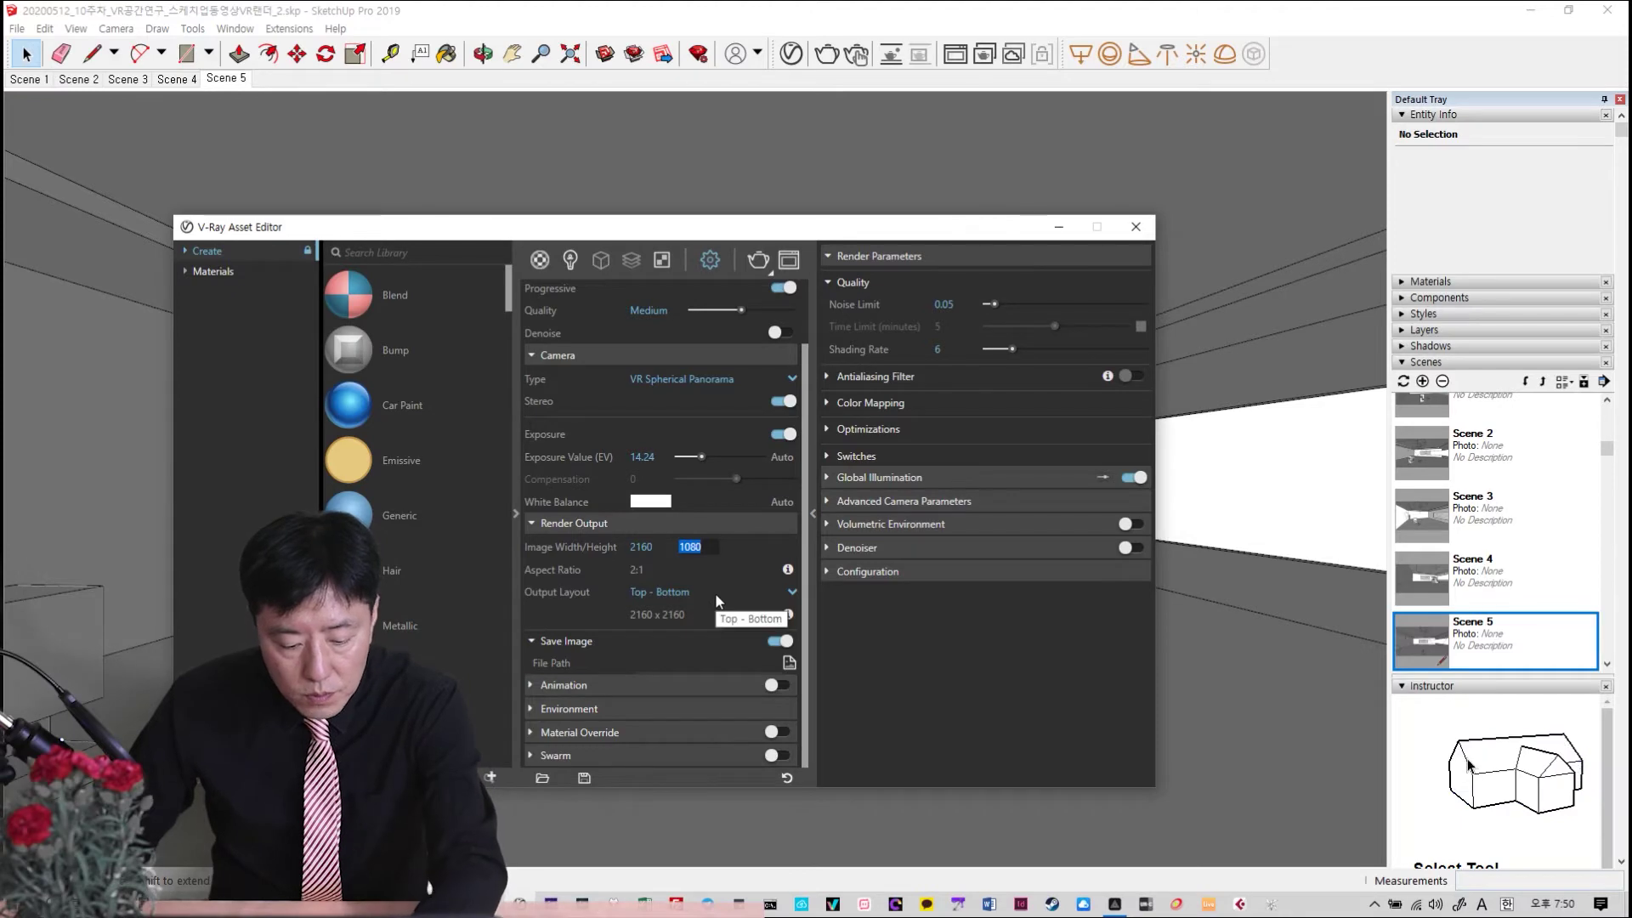
pyautogui.write('00')
pyautogui.press('Return')
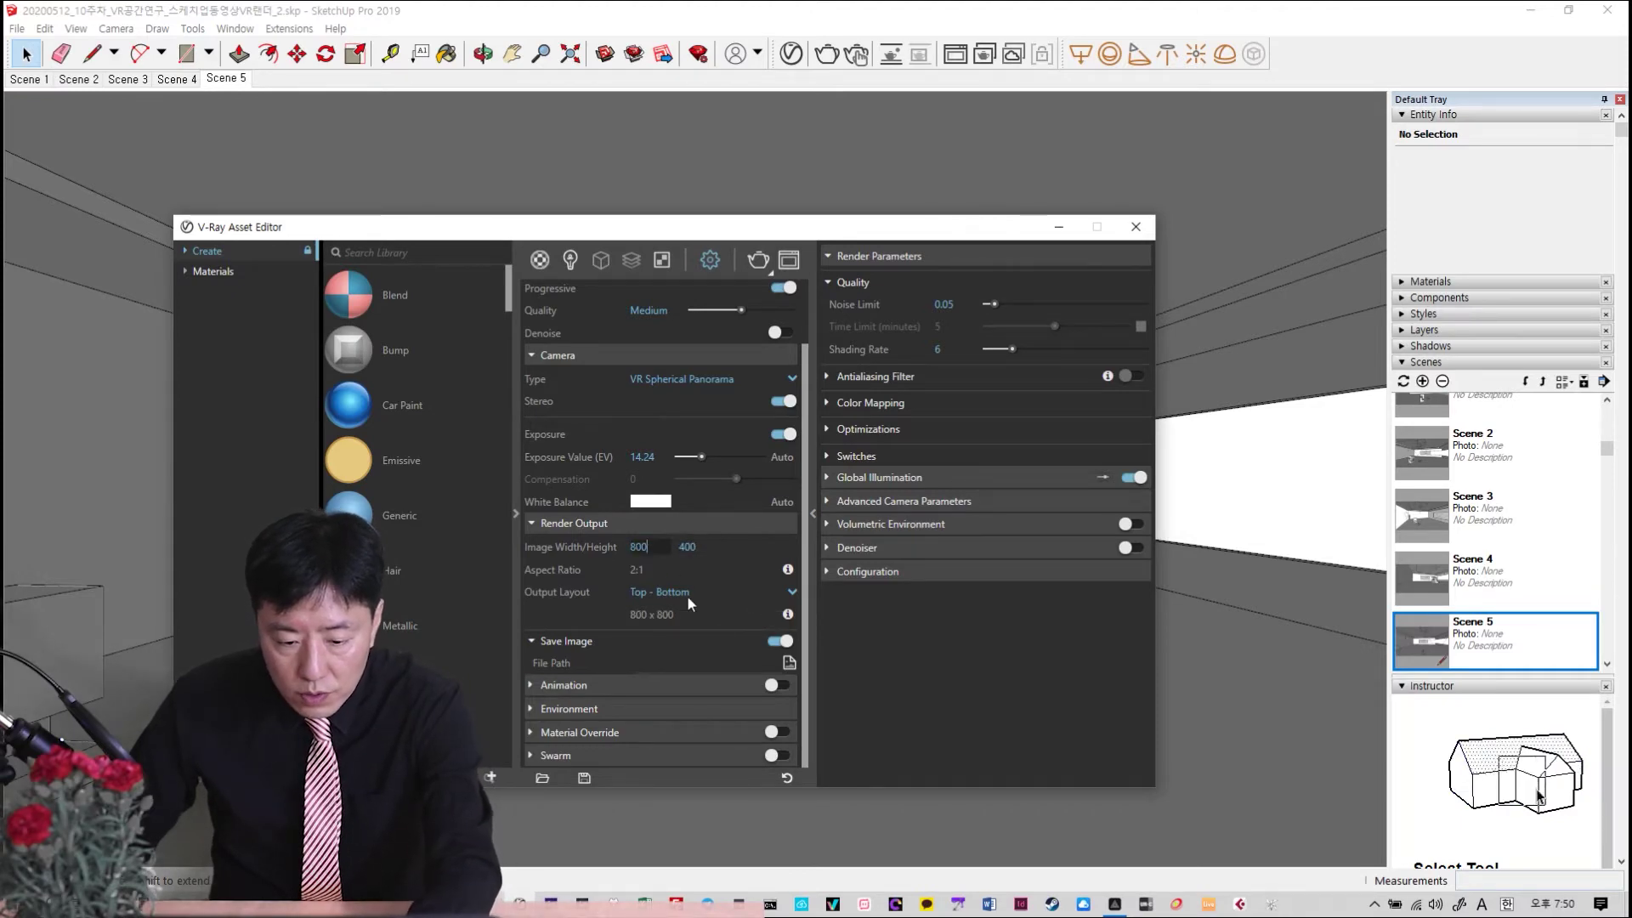
# Test-render the panorama lit only by the spherical Dome Light, inspect its brightness and stop the render
pyautogui.click(761, 265)
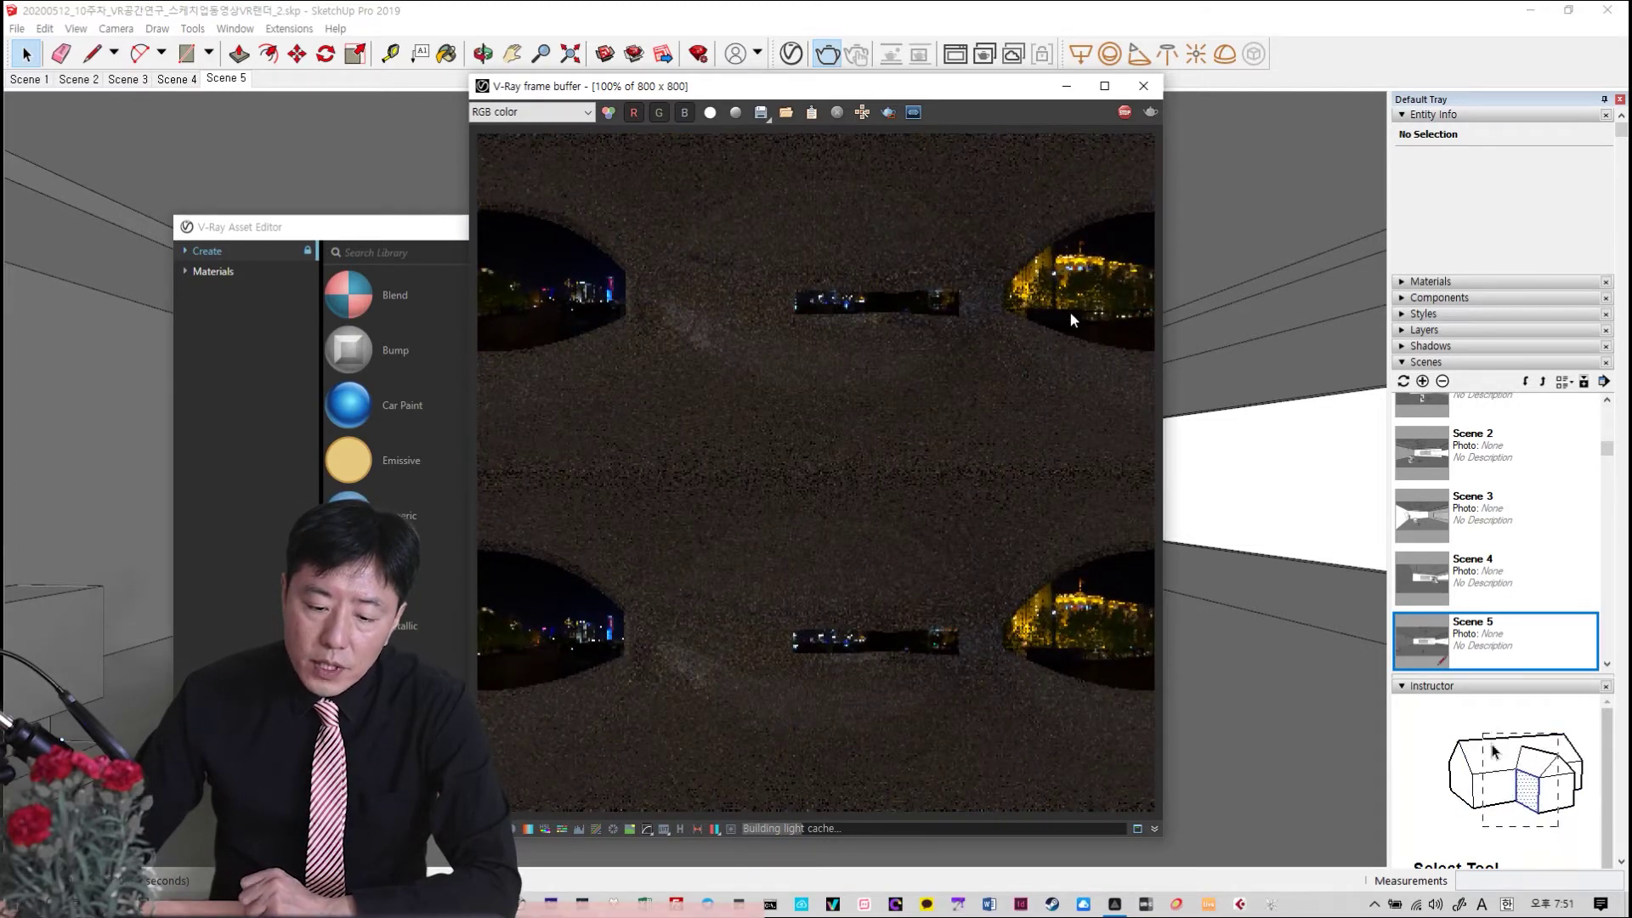
pyautogui.click(1067, 87)
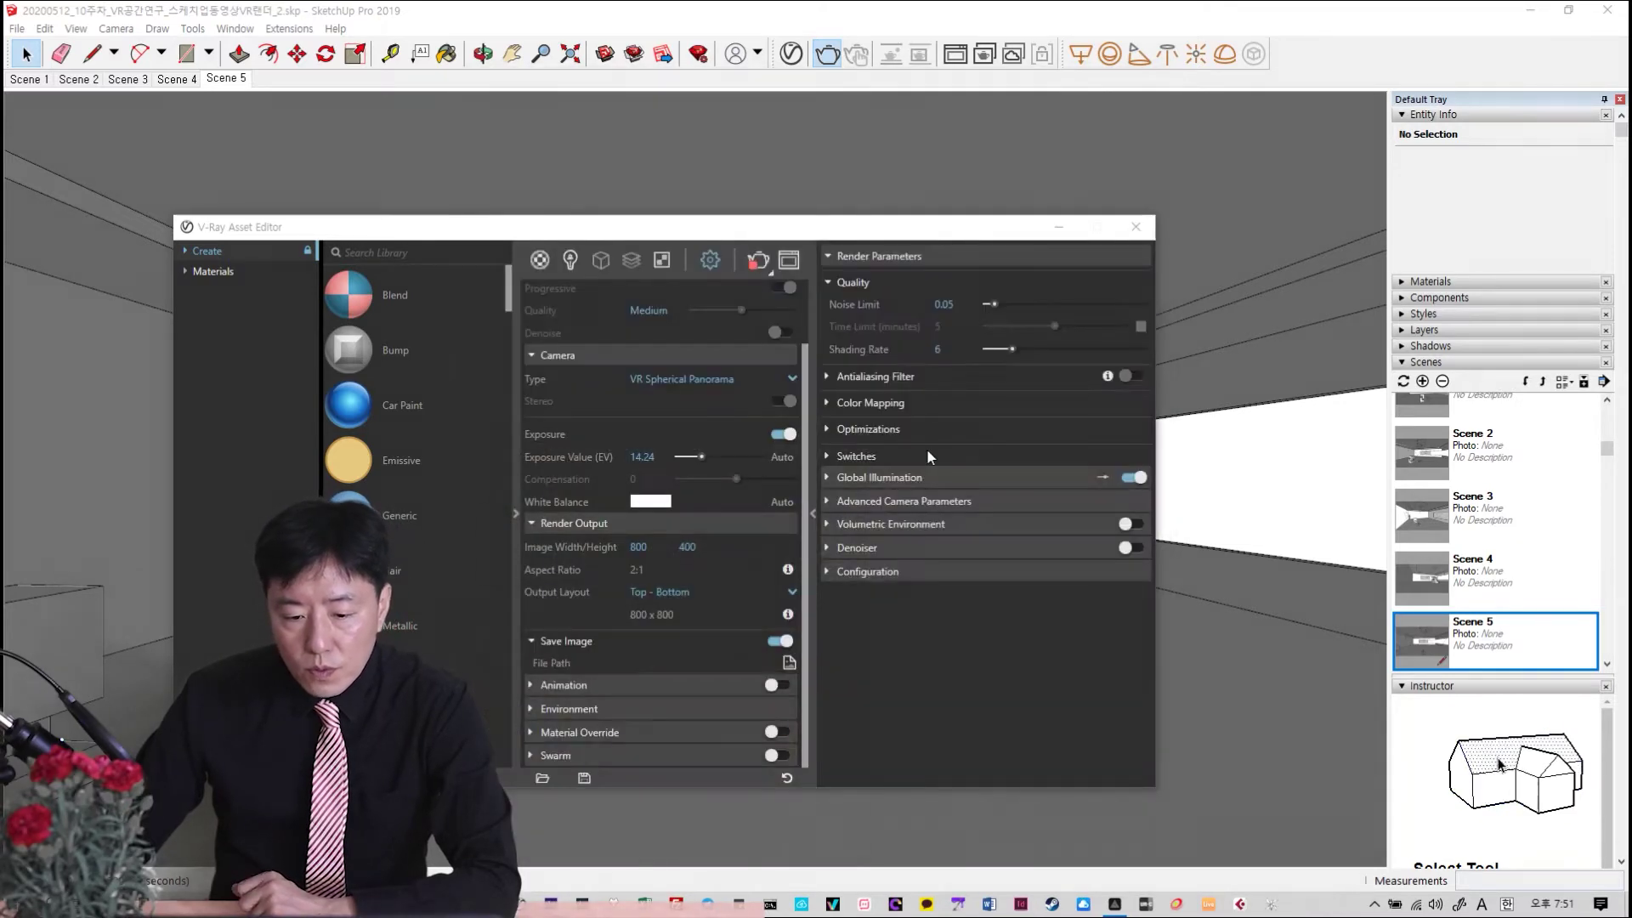
pyautogui.click(759, 262)
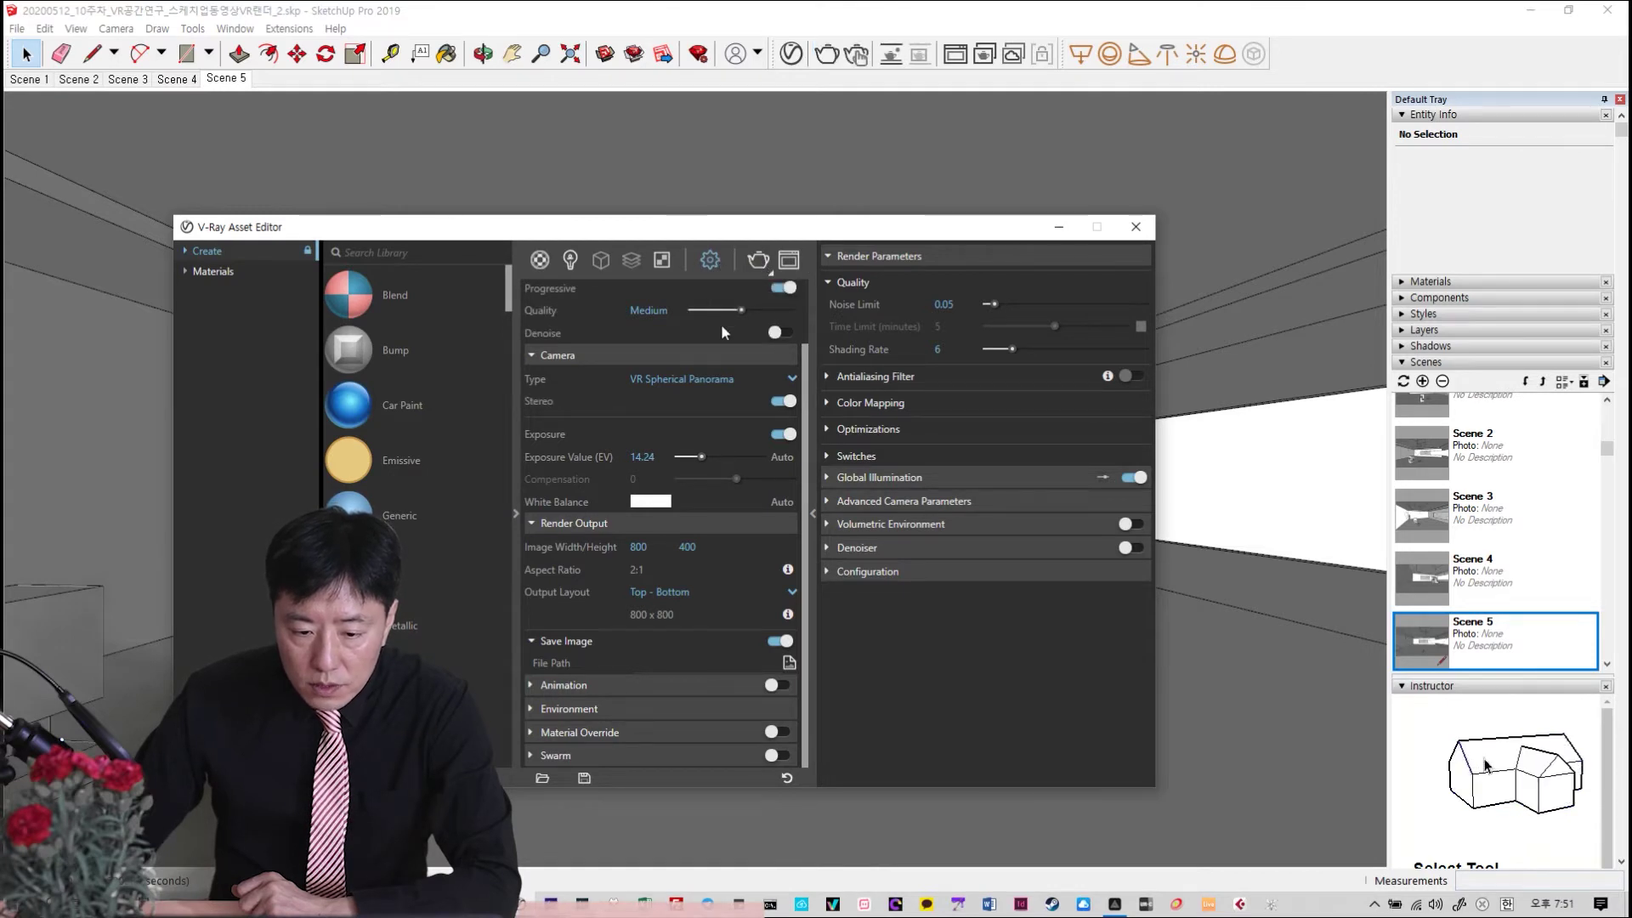
# Set the Dome Light's intensity to 10
pyautogui.click(571, 259)
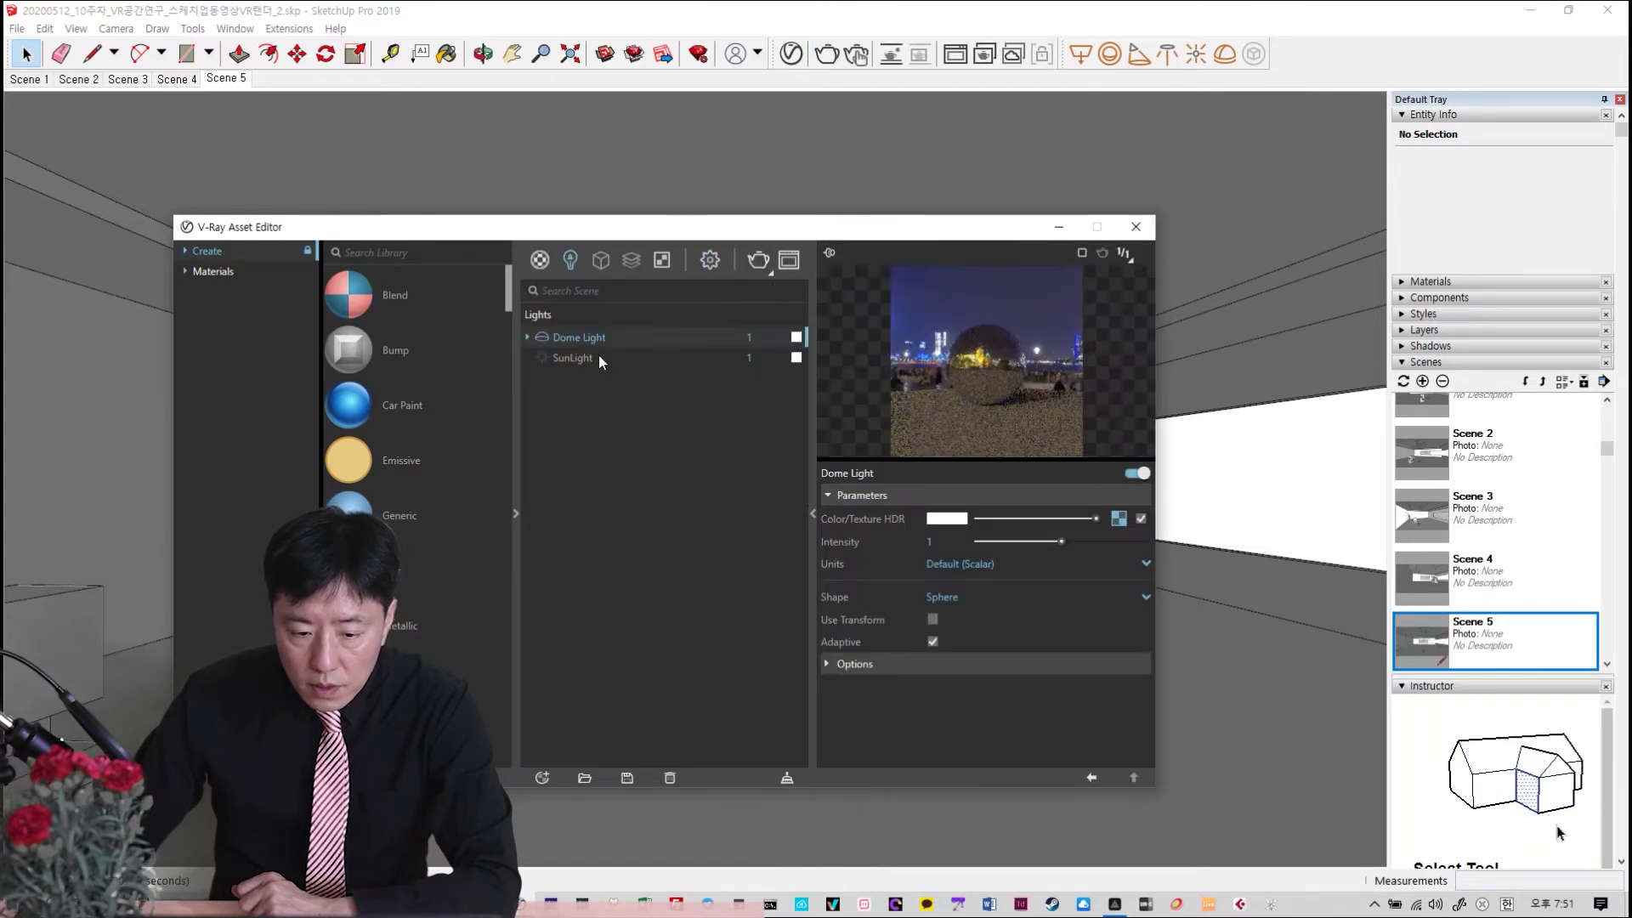
pyautogui.click(947, 546)
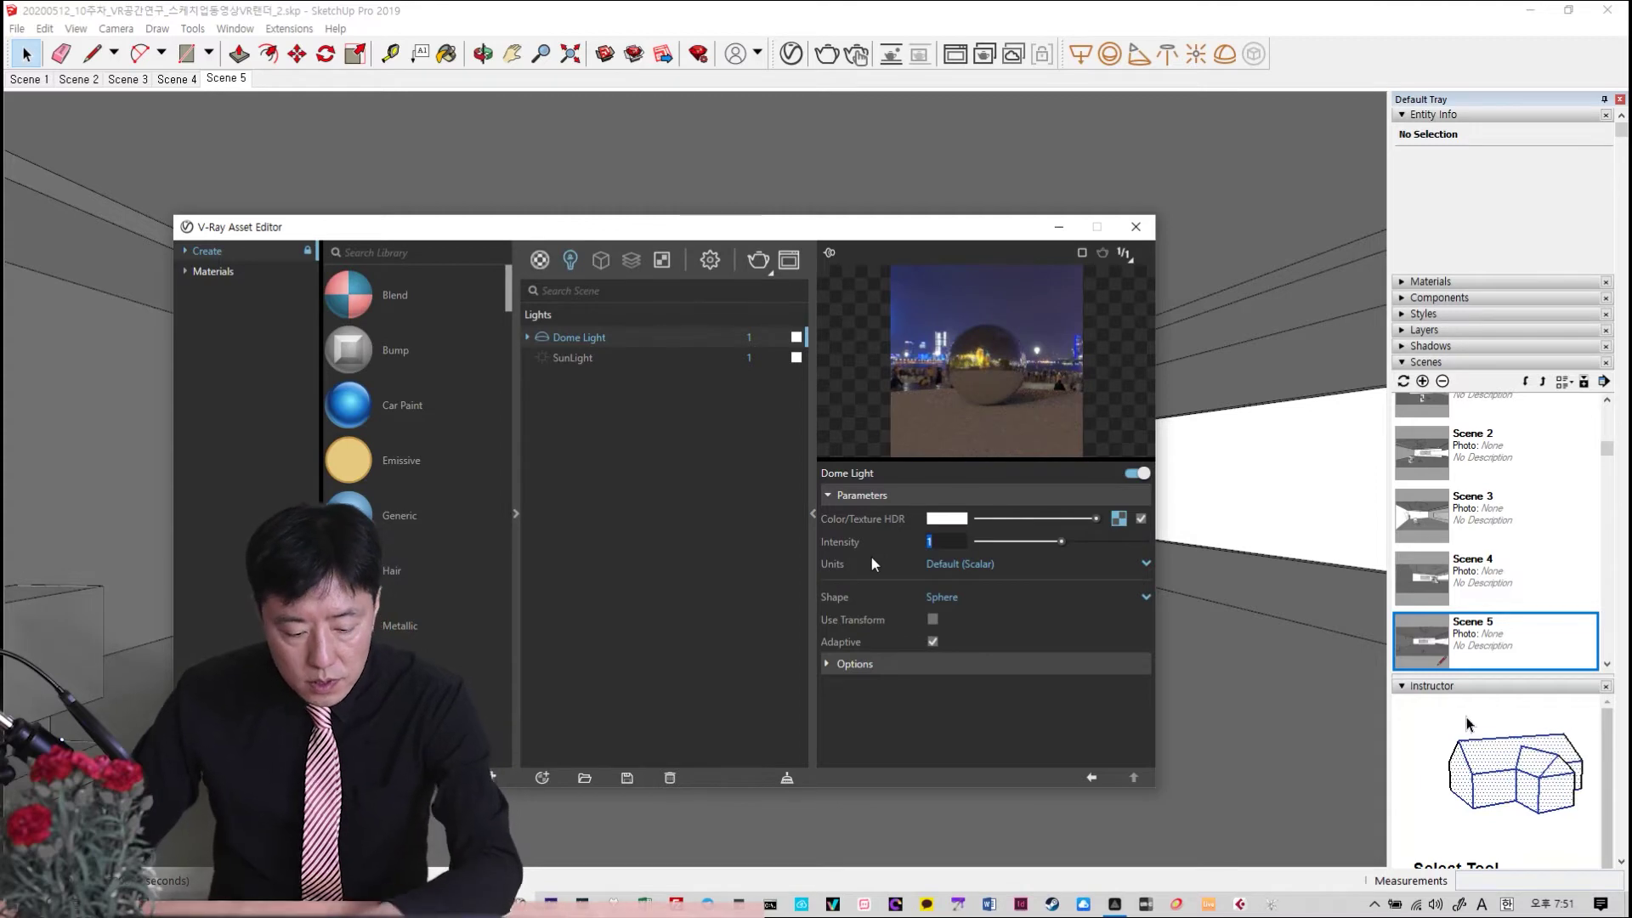
pyautogui.write('0')
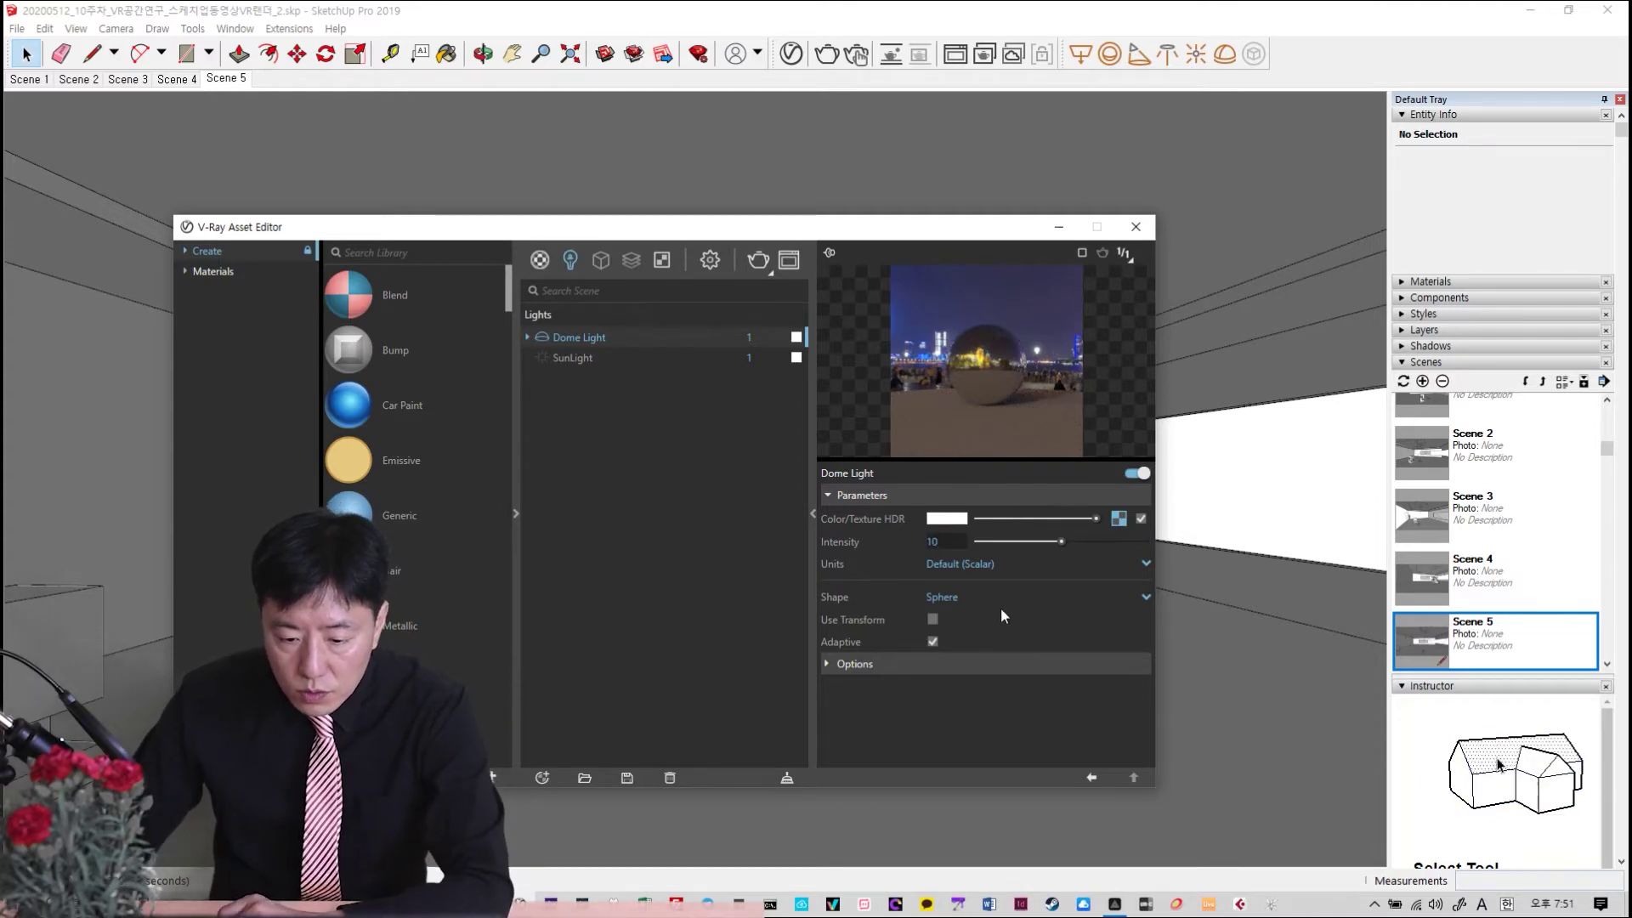
# Test-render the panorama with the brighter Dome Light, then stop the render and close the frame buffer
pyautogui.click(758, 259)
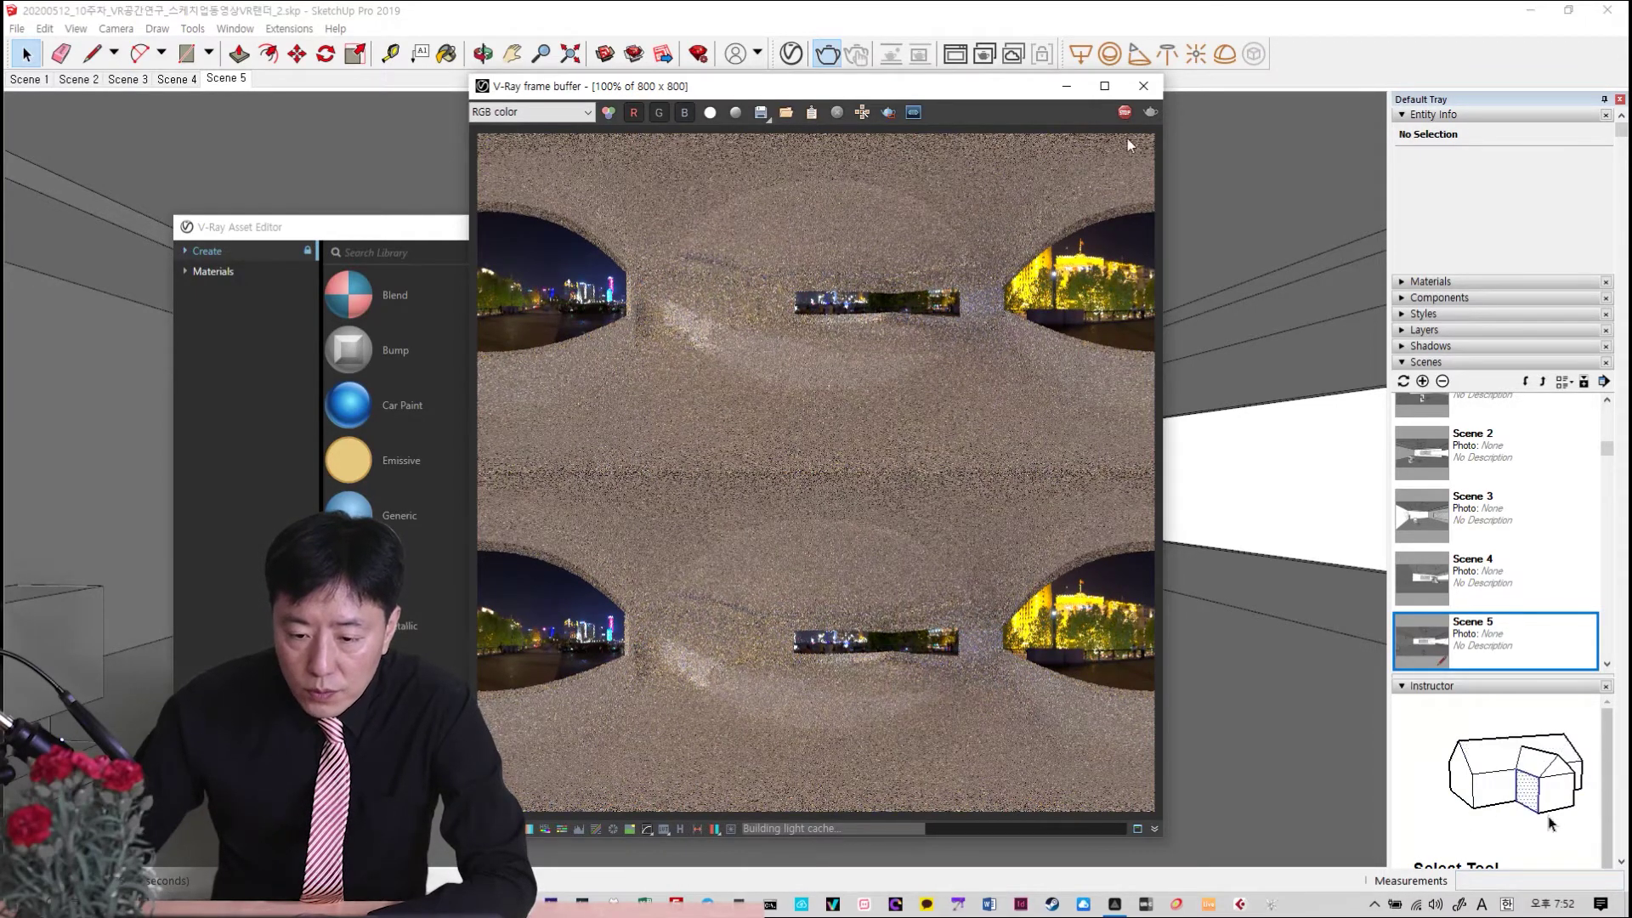
pyautogui.click(1125, 112)
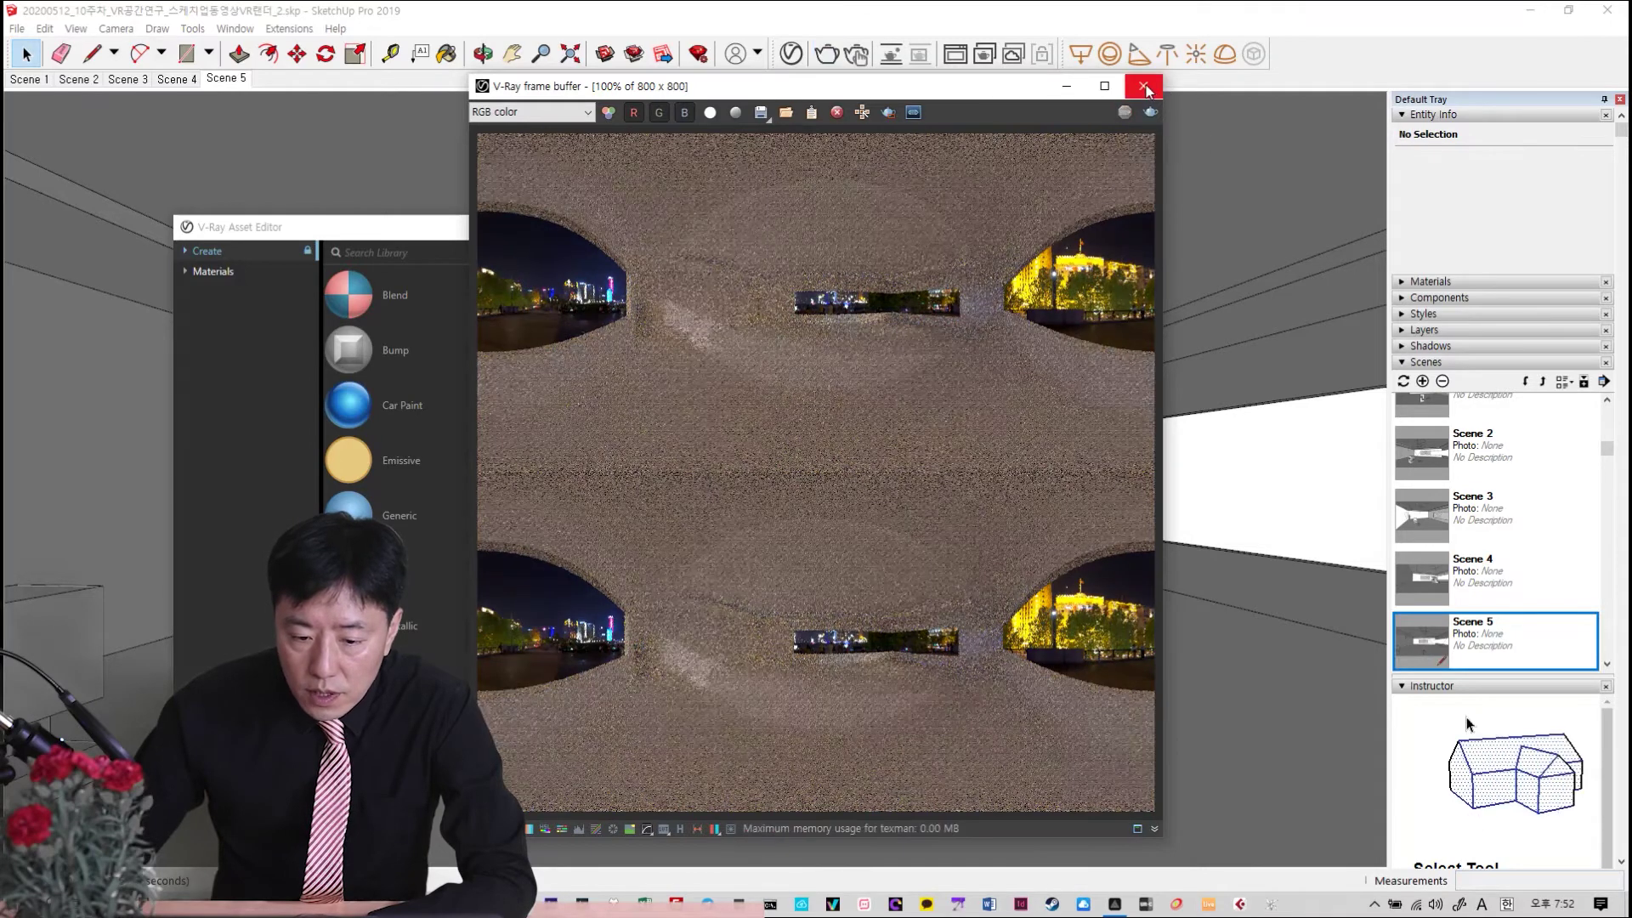
pyautogui.click(1144, 86)
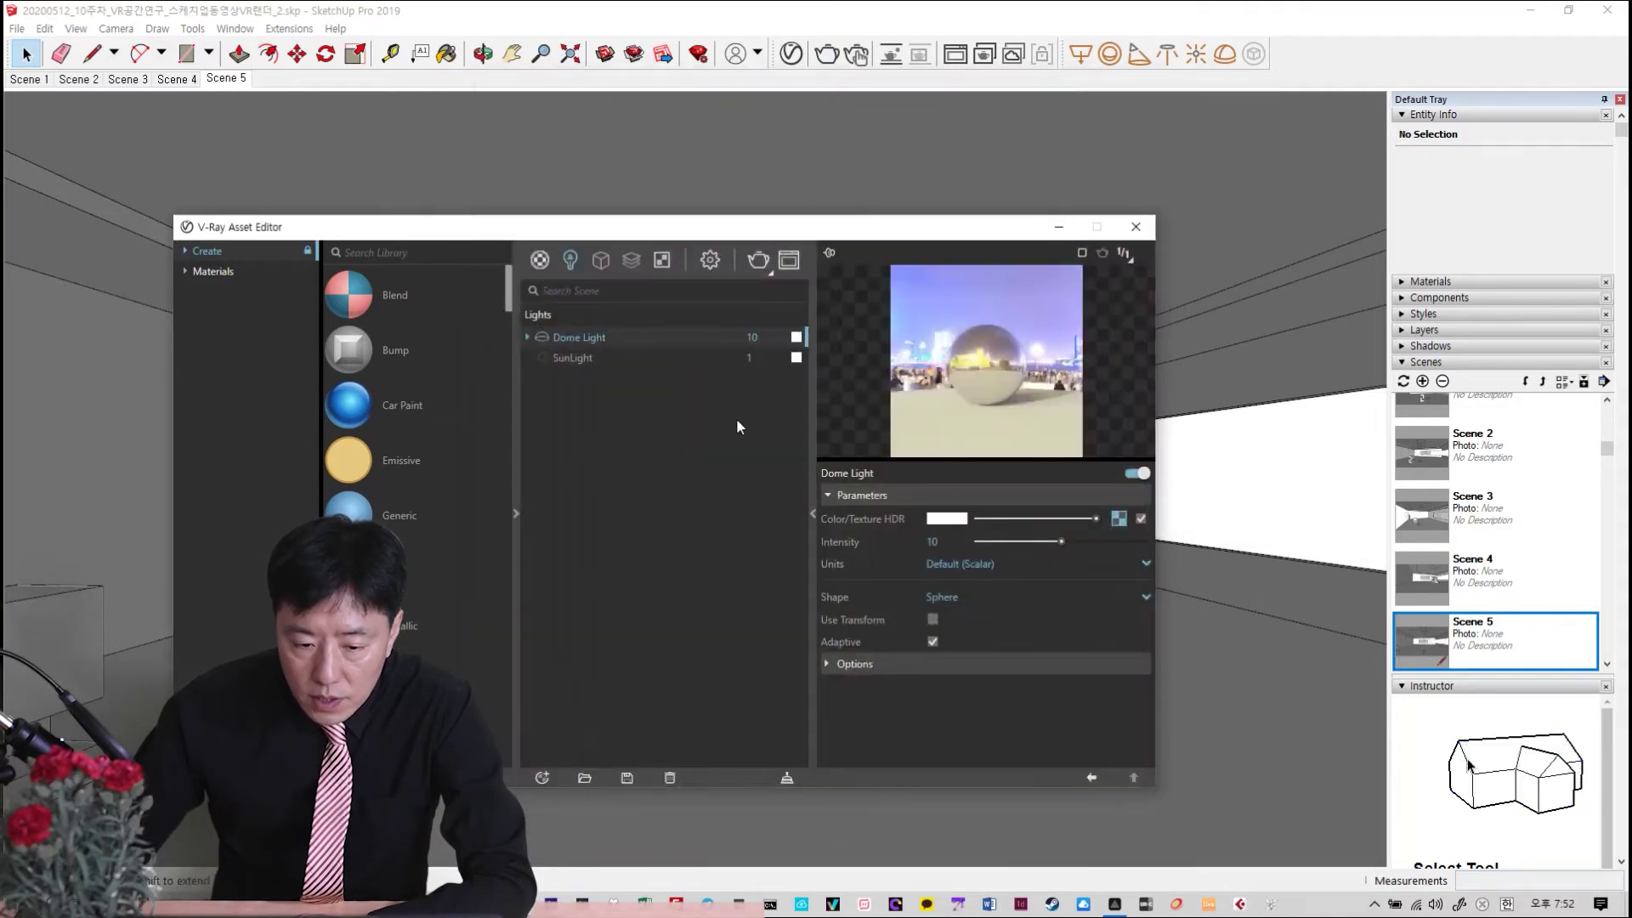
# Set the render output's image width to 2160 and height to 1080
pyautogui.click(709, 260)
pyautogui.doubleClick(703, 548)
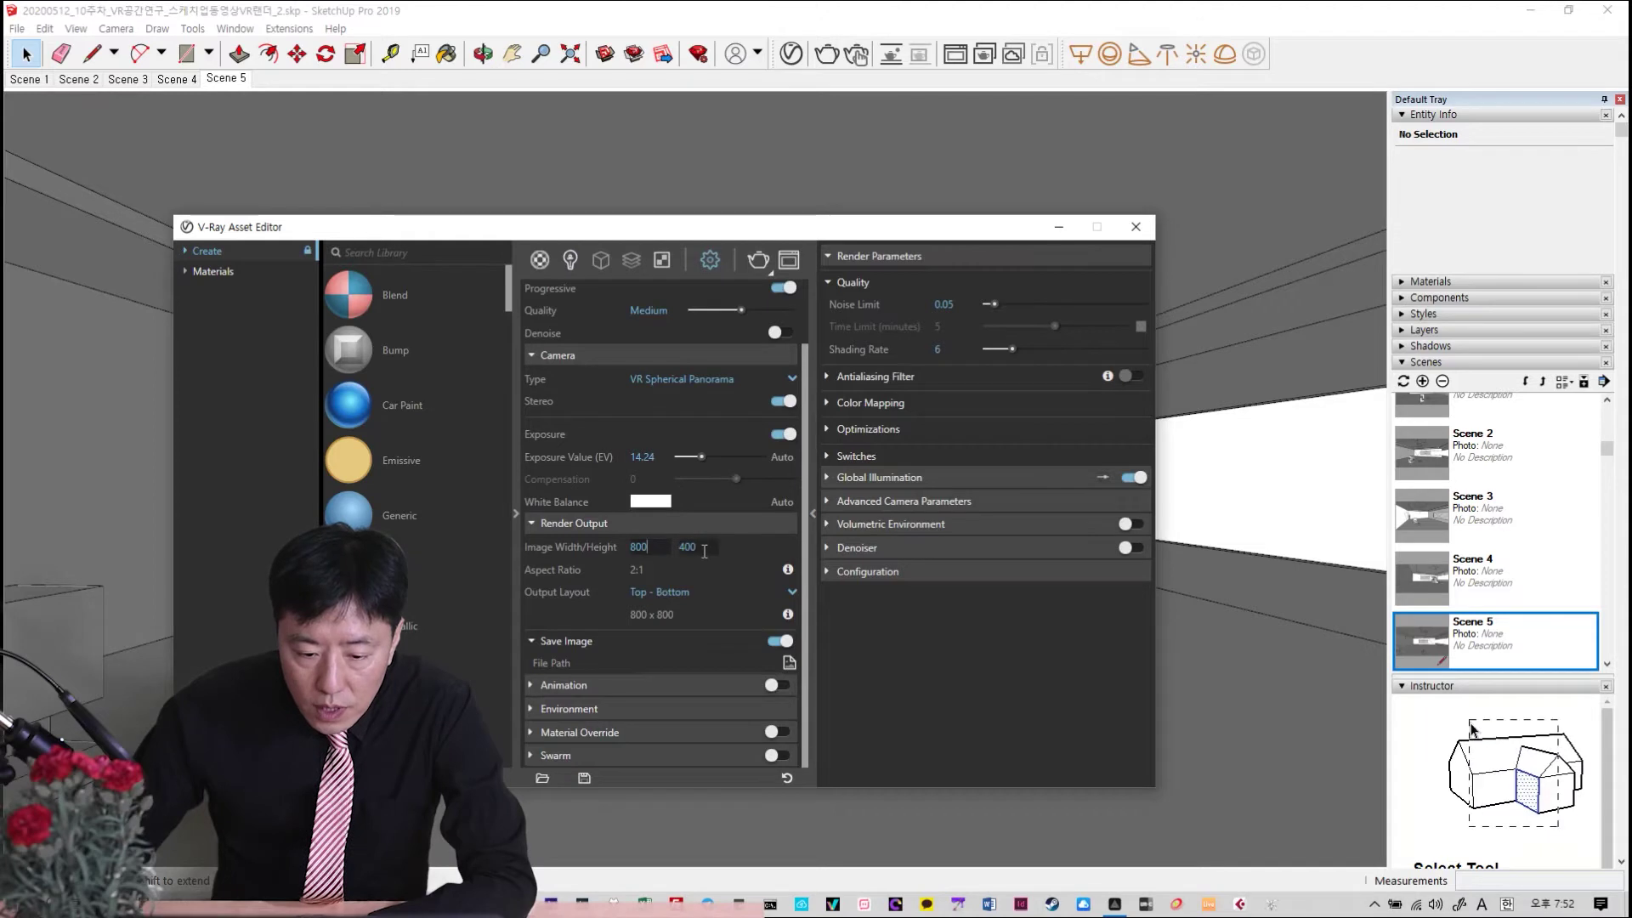
pyautogui.write('1080')
pyautogui.doubleClick(640, 548)
pyautogui.write('2160')
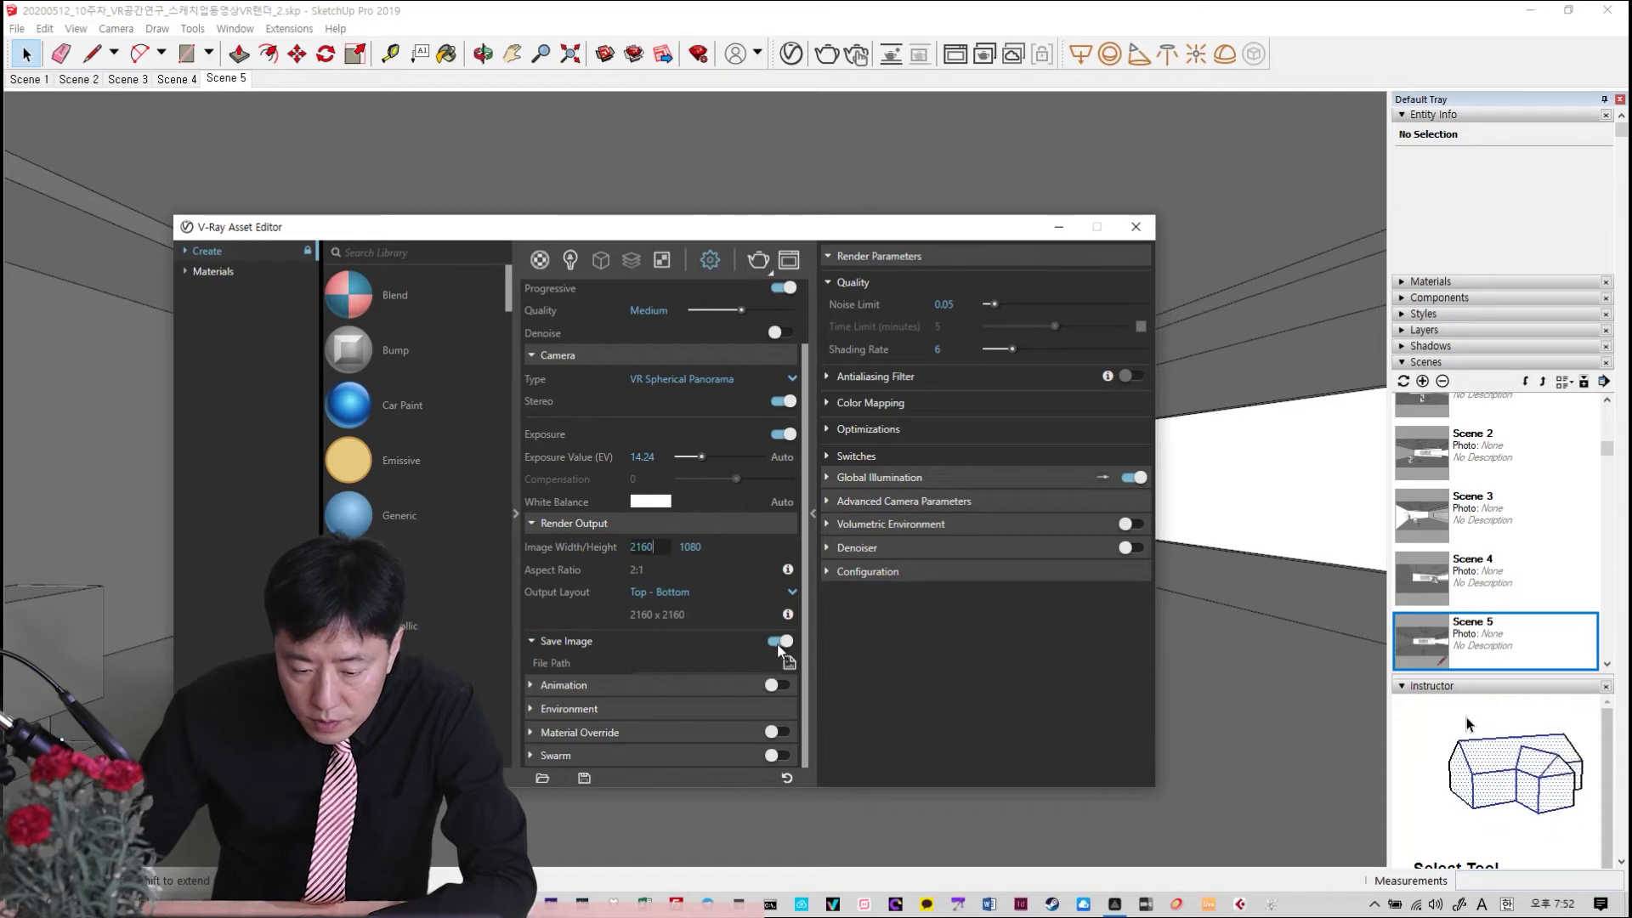
# Enable animation output, set its time segment to Frame Range and fetch the scene's animation range of frames 0 to 359
pyautogui.click(533, 682)
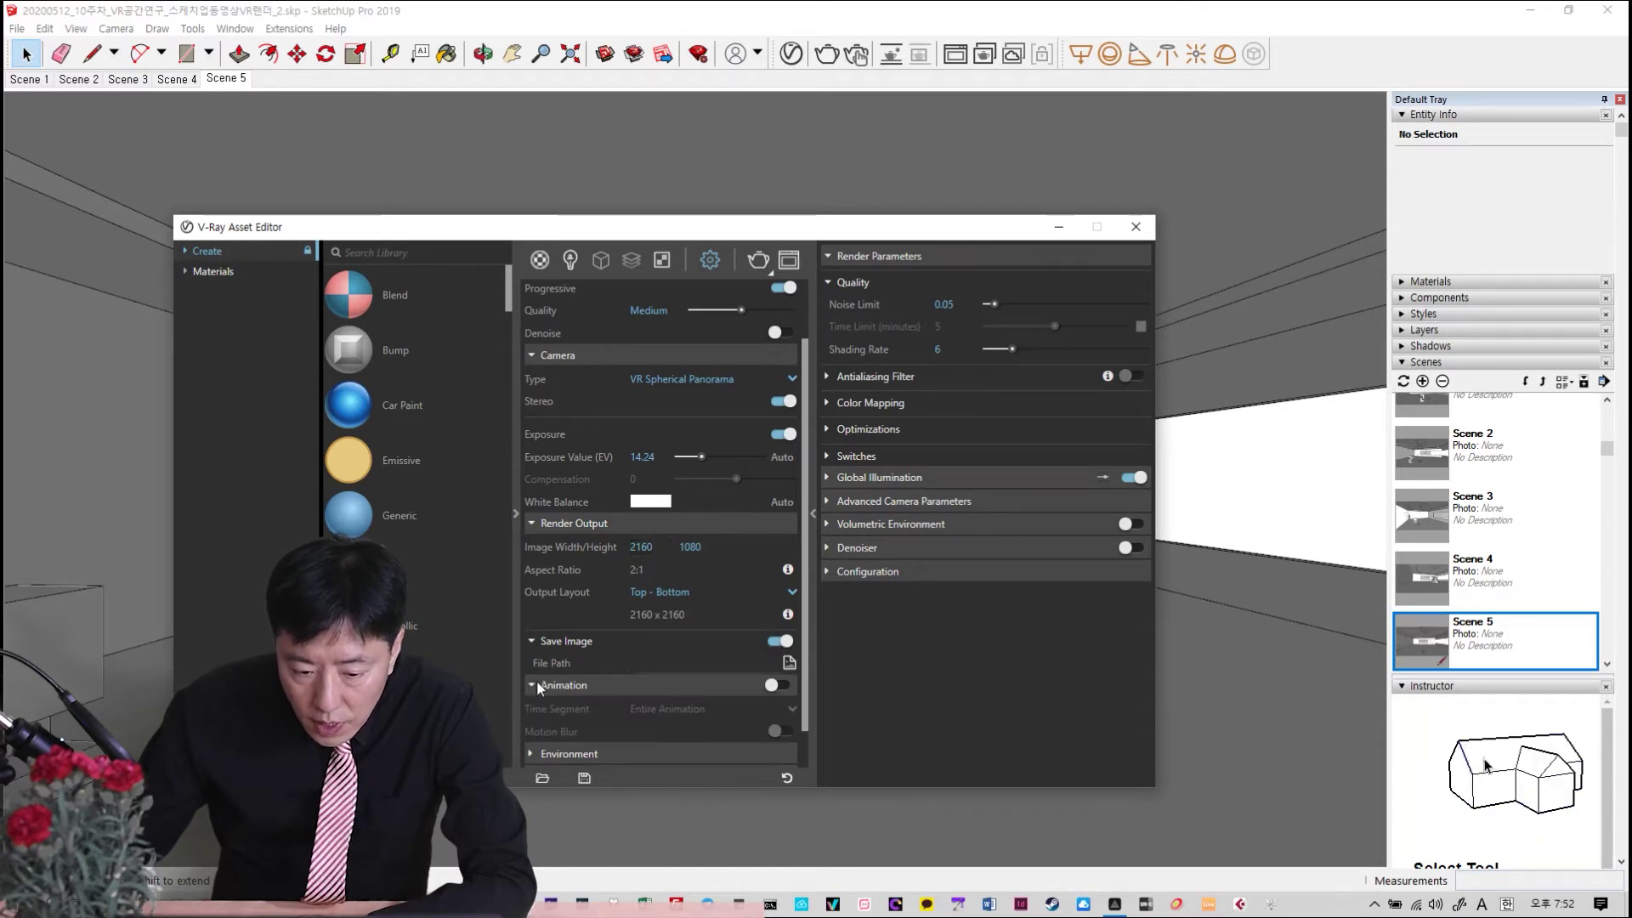
pyautogui.scroll(-1, 646, 690)
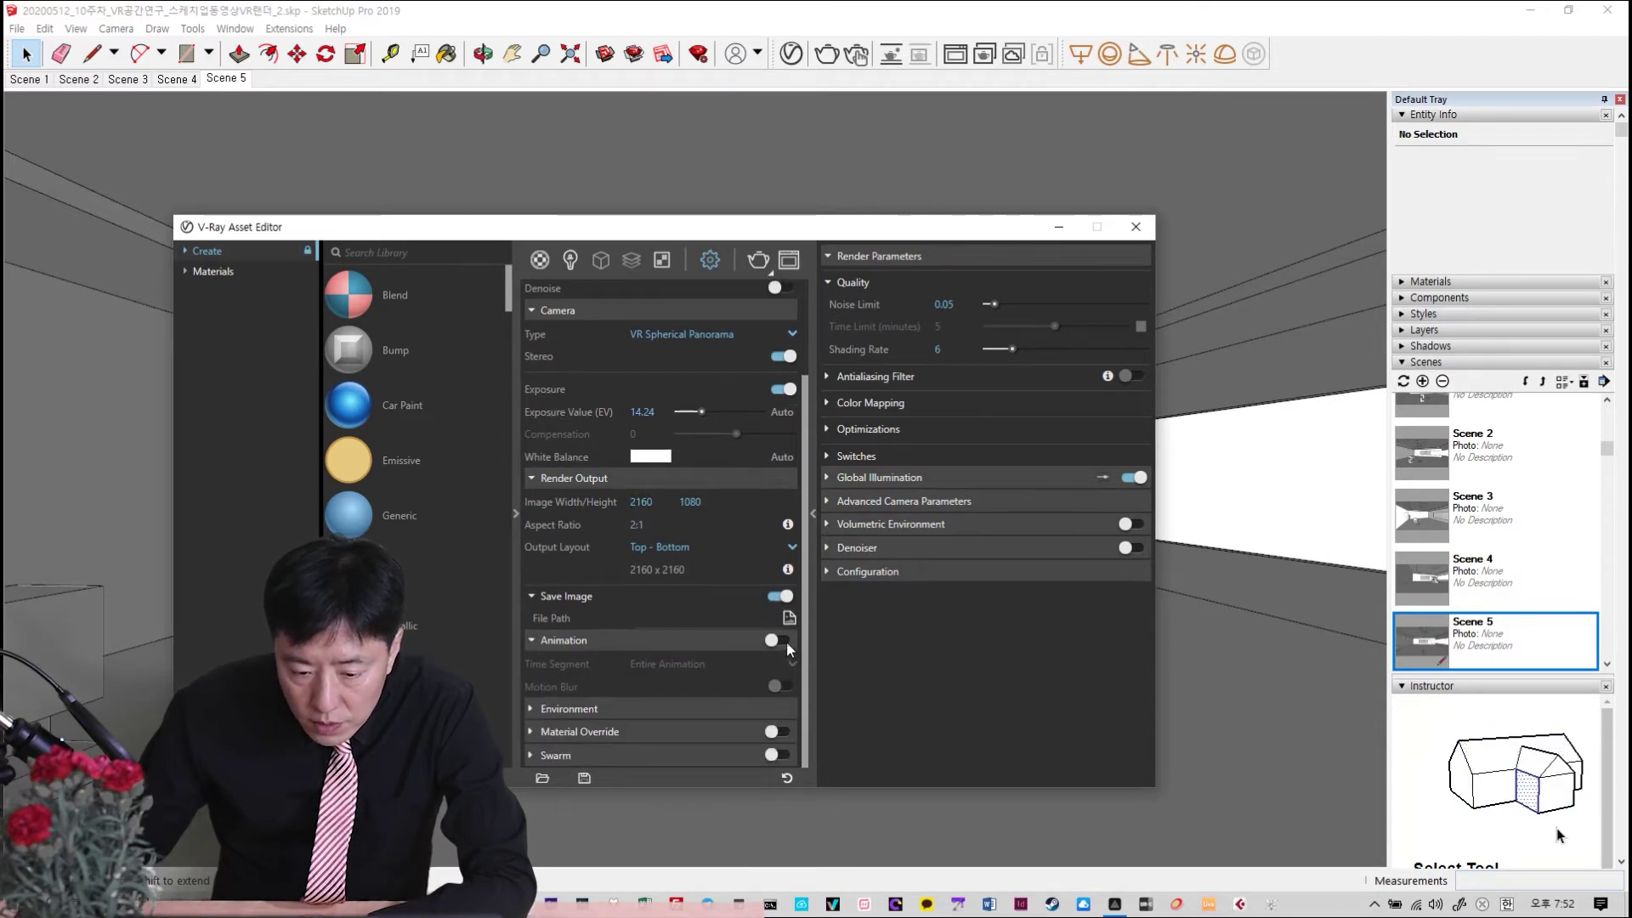
pyautogui.click(780, 642)
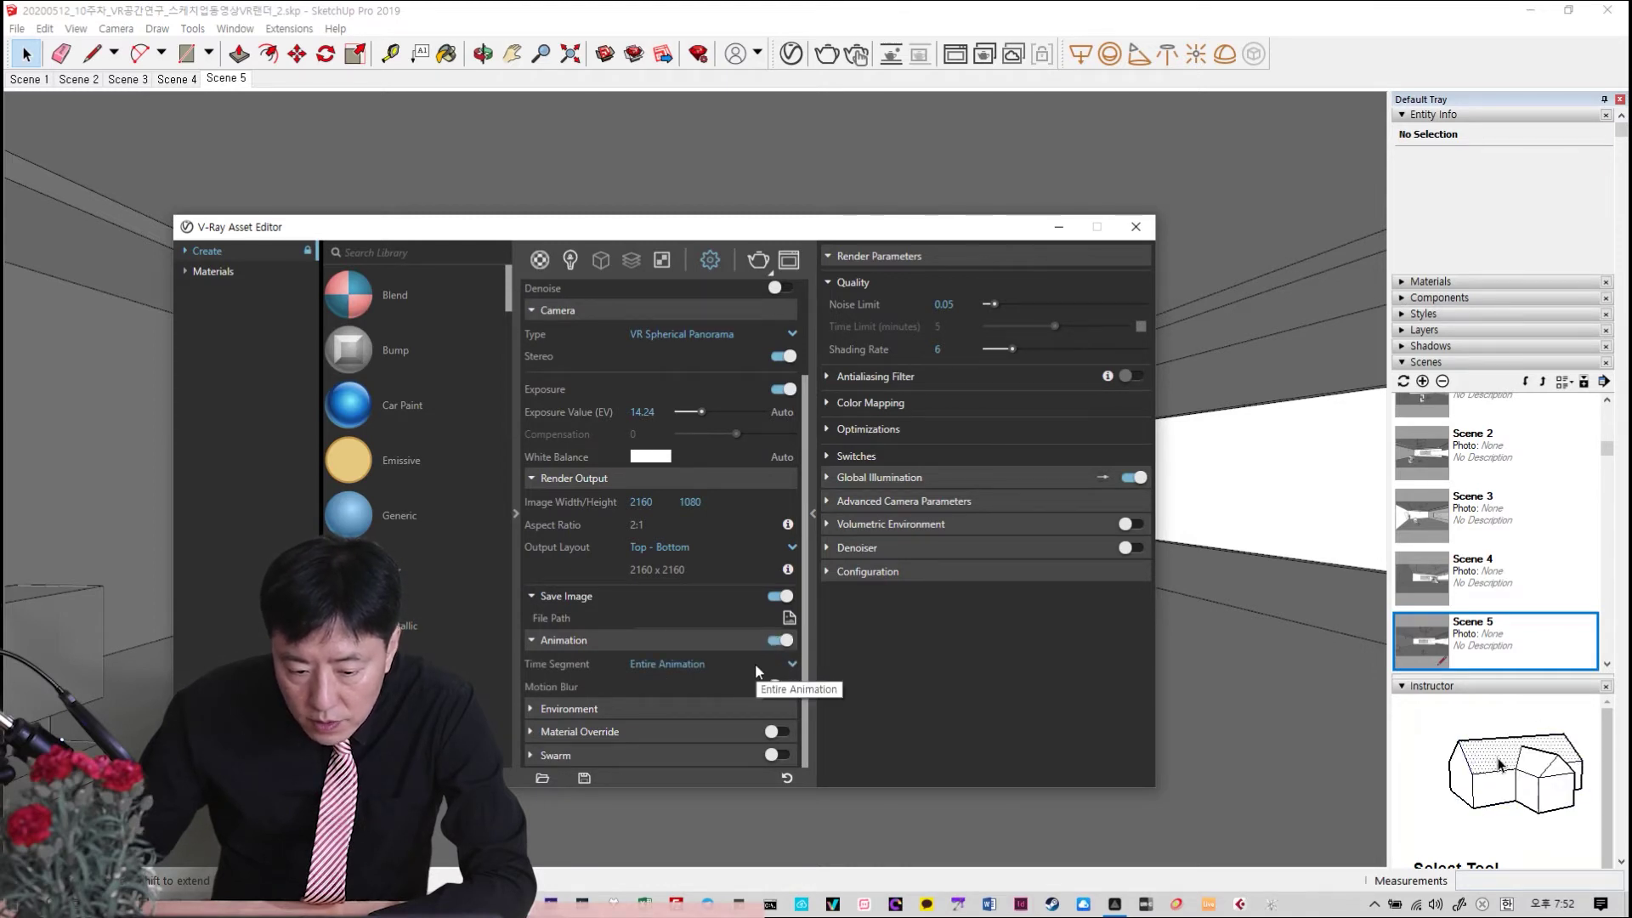
pyautogui.click(695, 665)
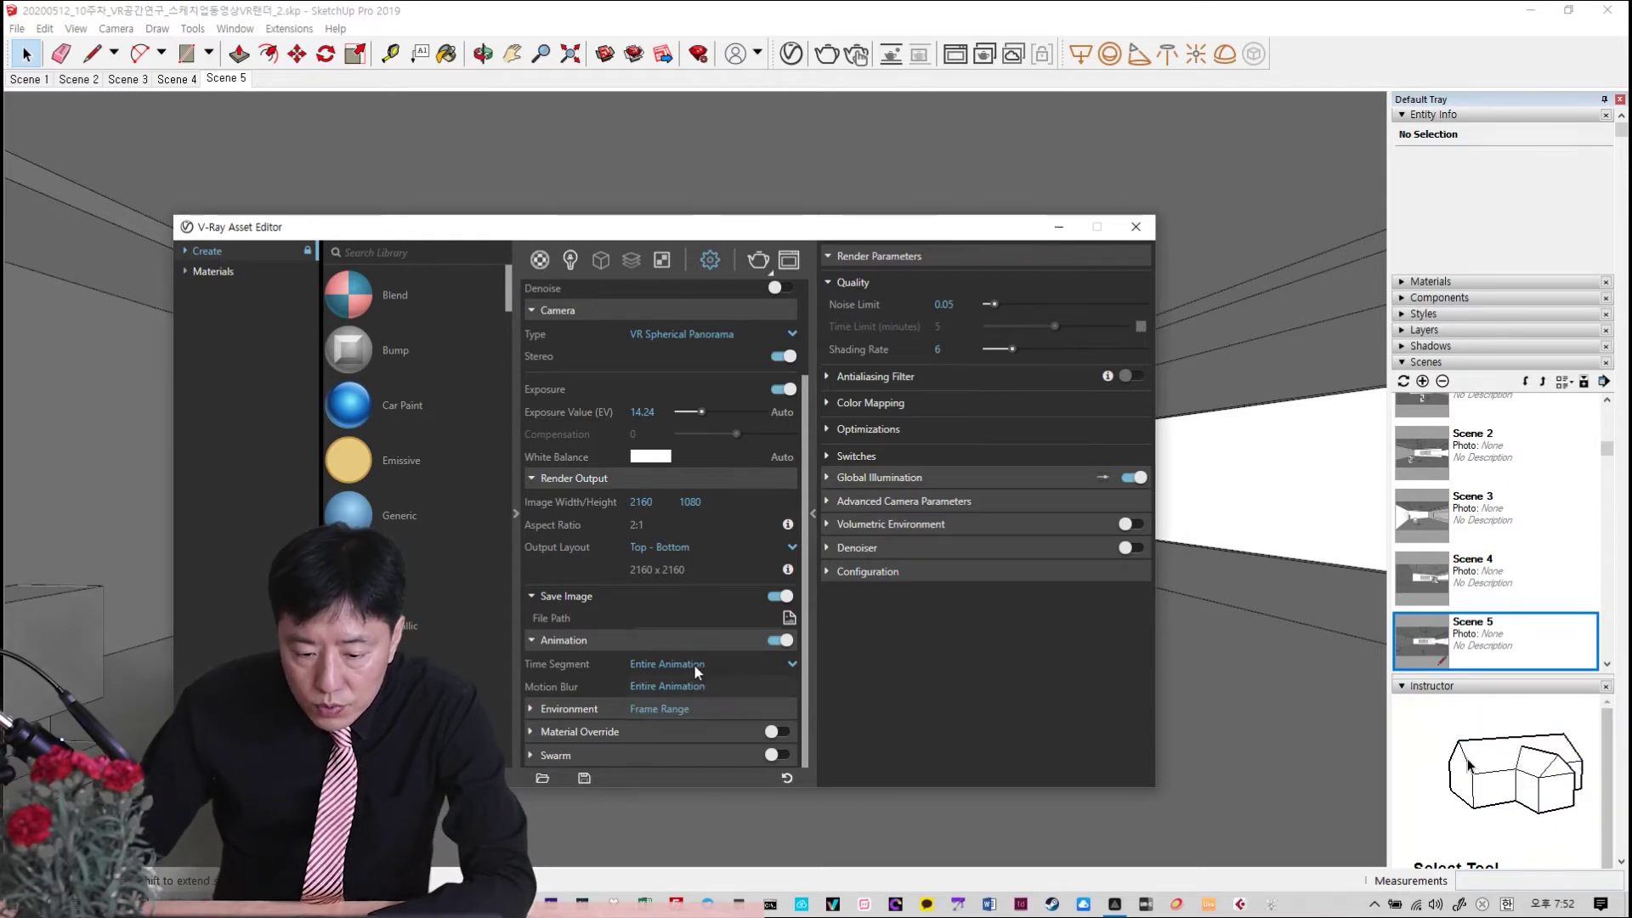
pyautogui.click(687, 711)
pyautogui.scroll(-2, 733, 641)
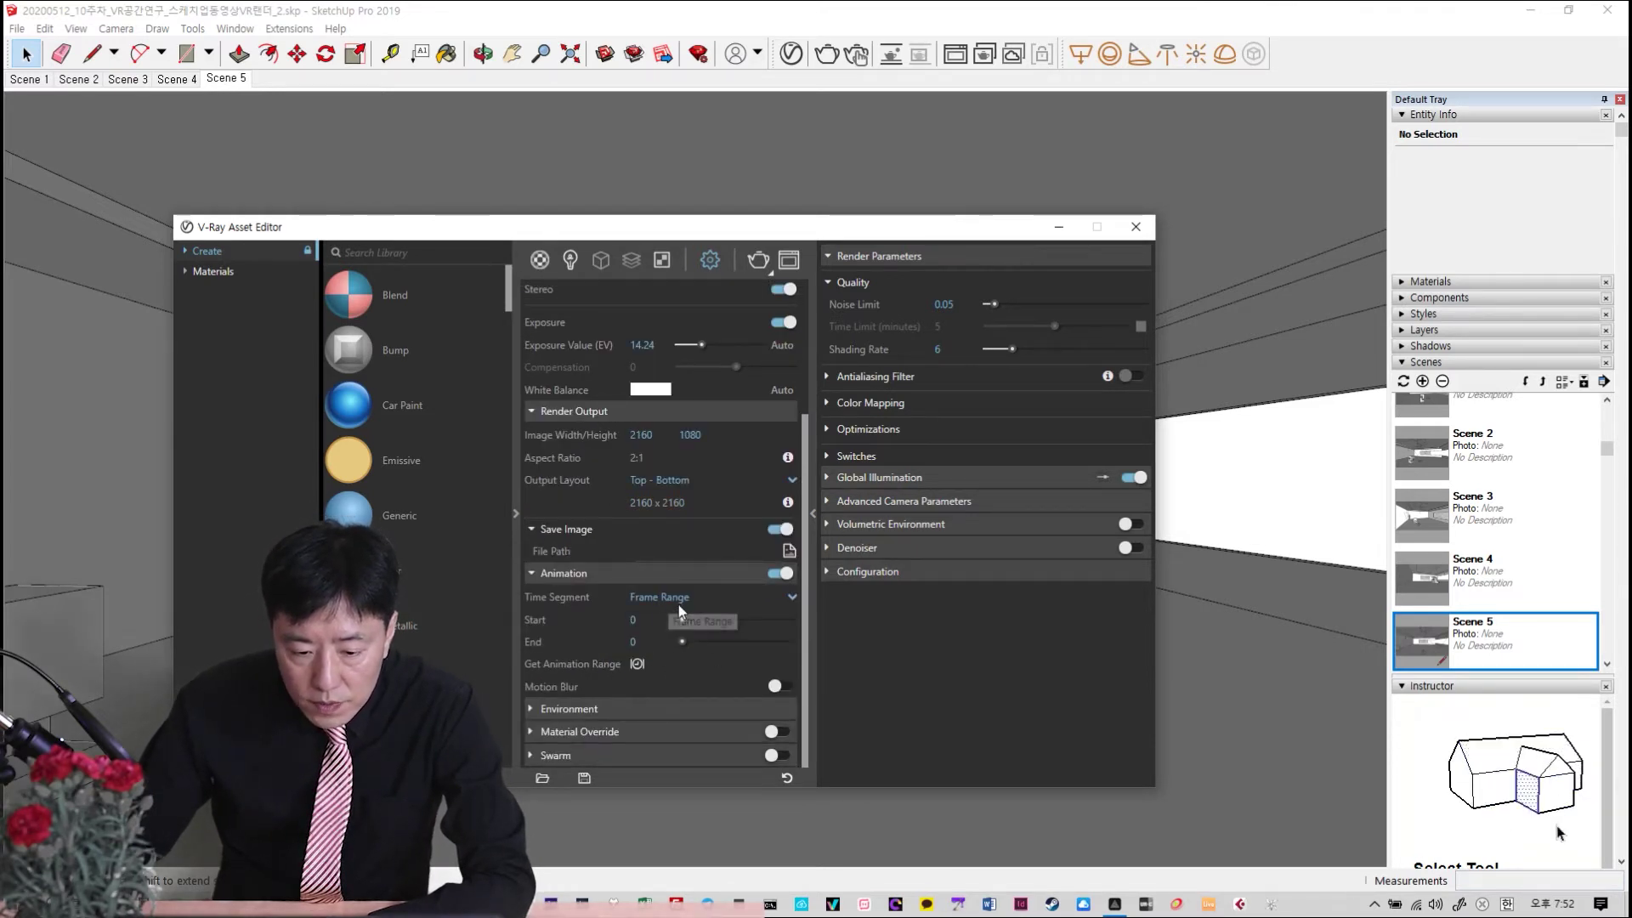
pyautogui.click(638, 665)
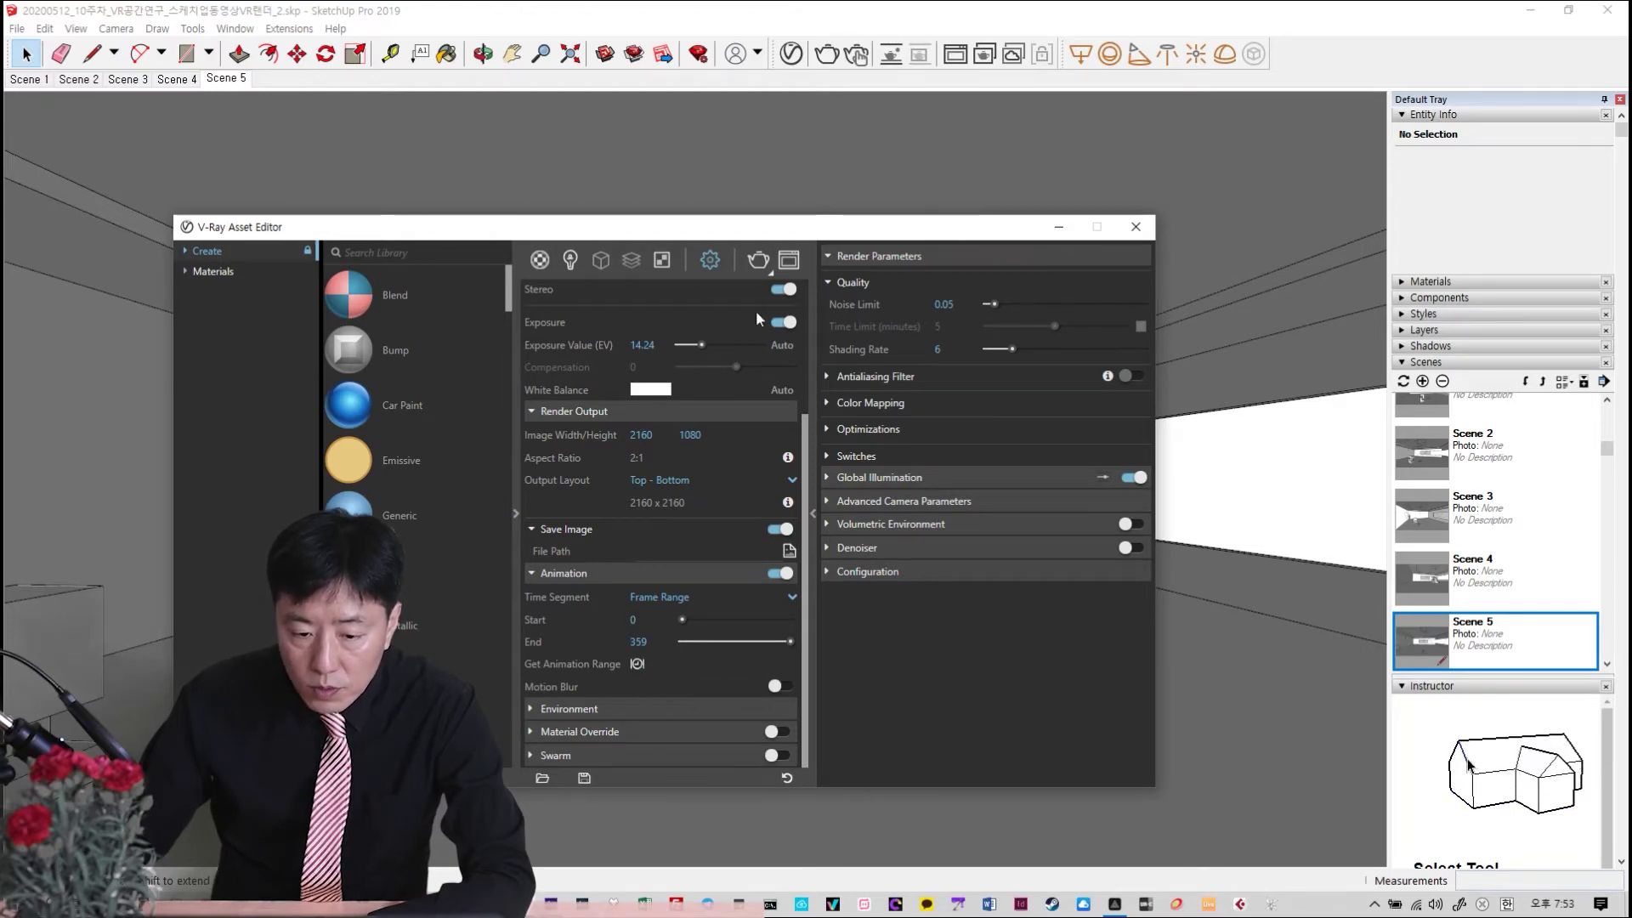
pyautogui.click(759, 264)
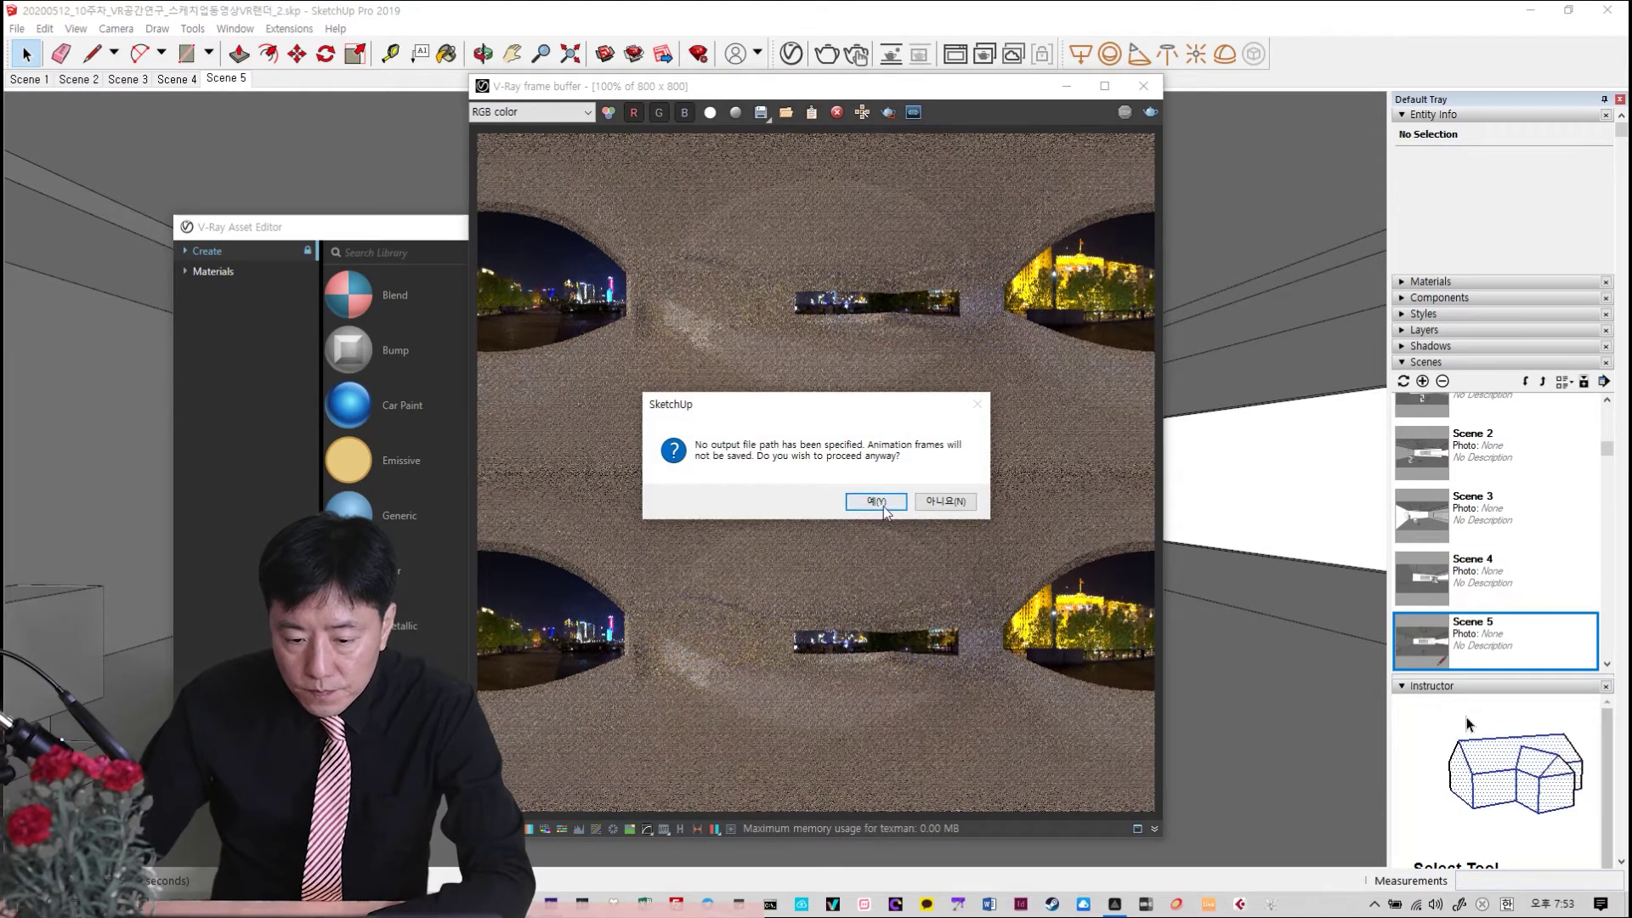
pyautogui.click(953, 504)
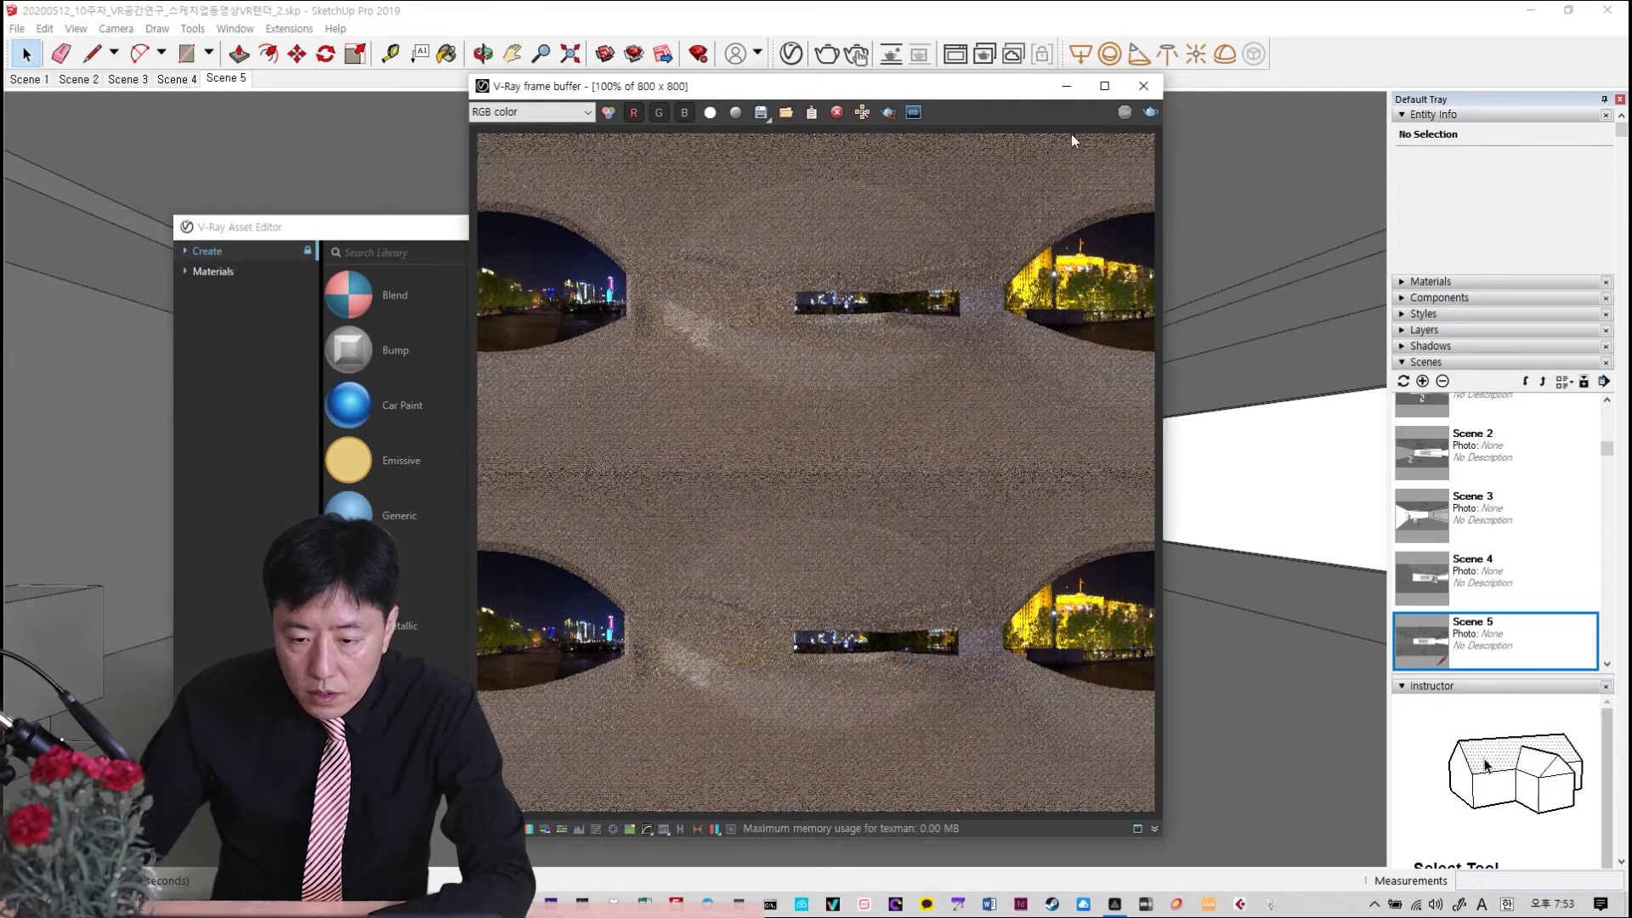
pyautogui.click(1143, 86)
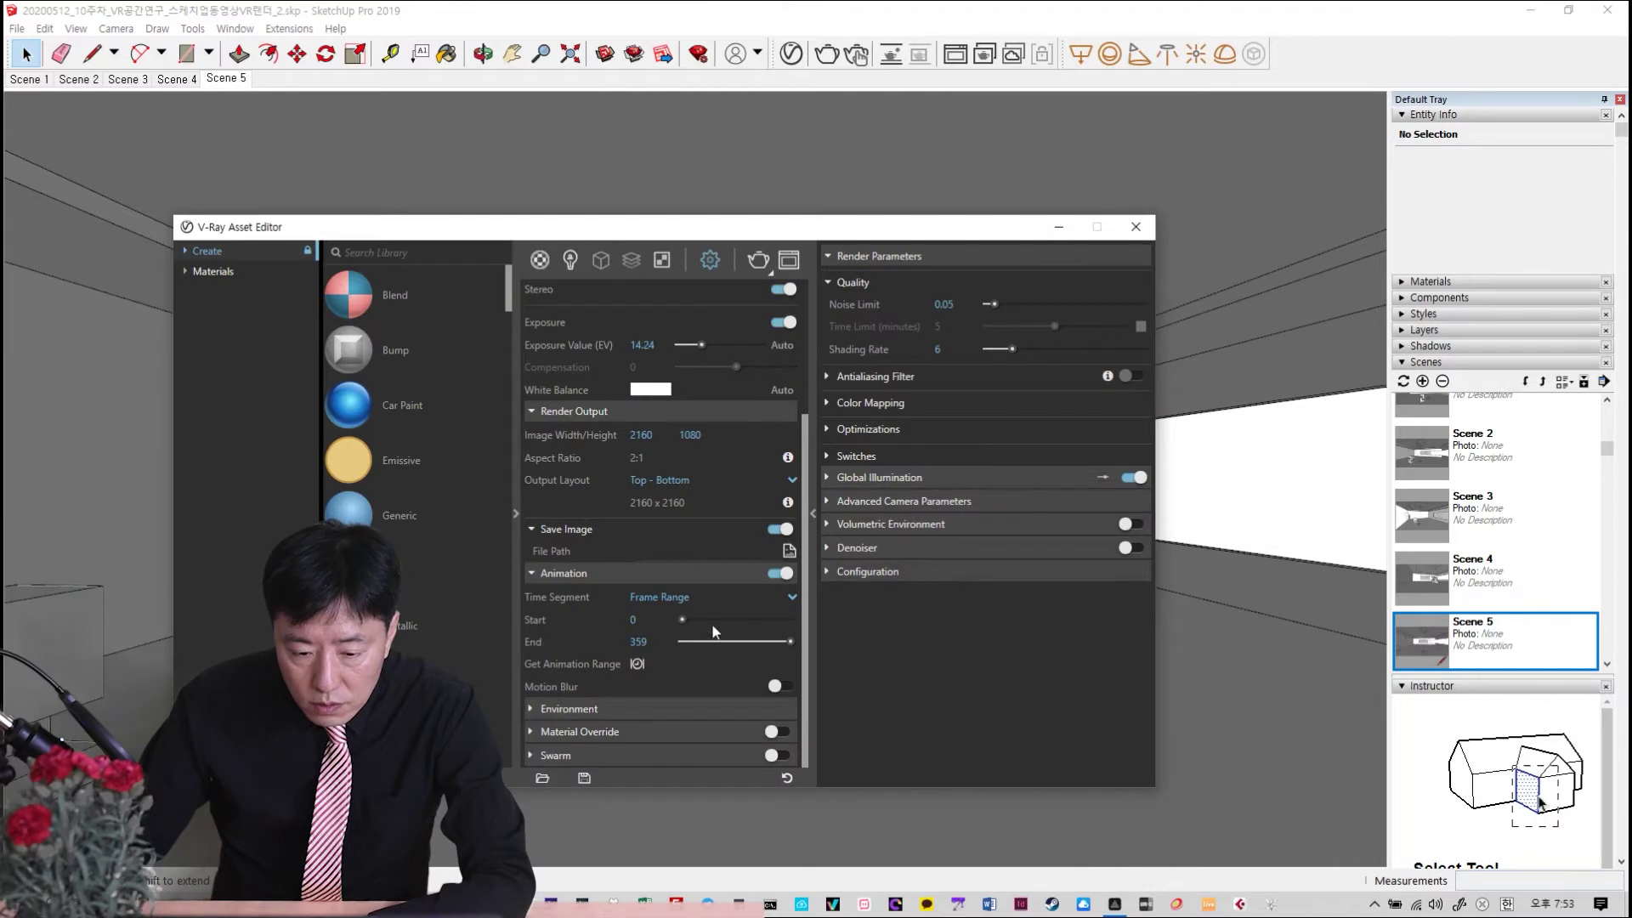
# Choose a file path for the saved render images and browse to the DATA (D:) drive
pyautogui.click(787, 553)
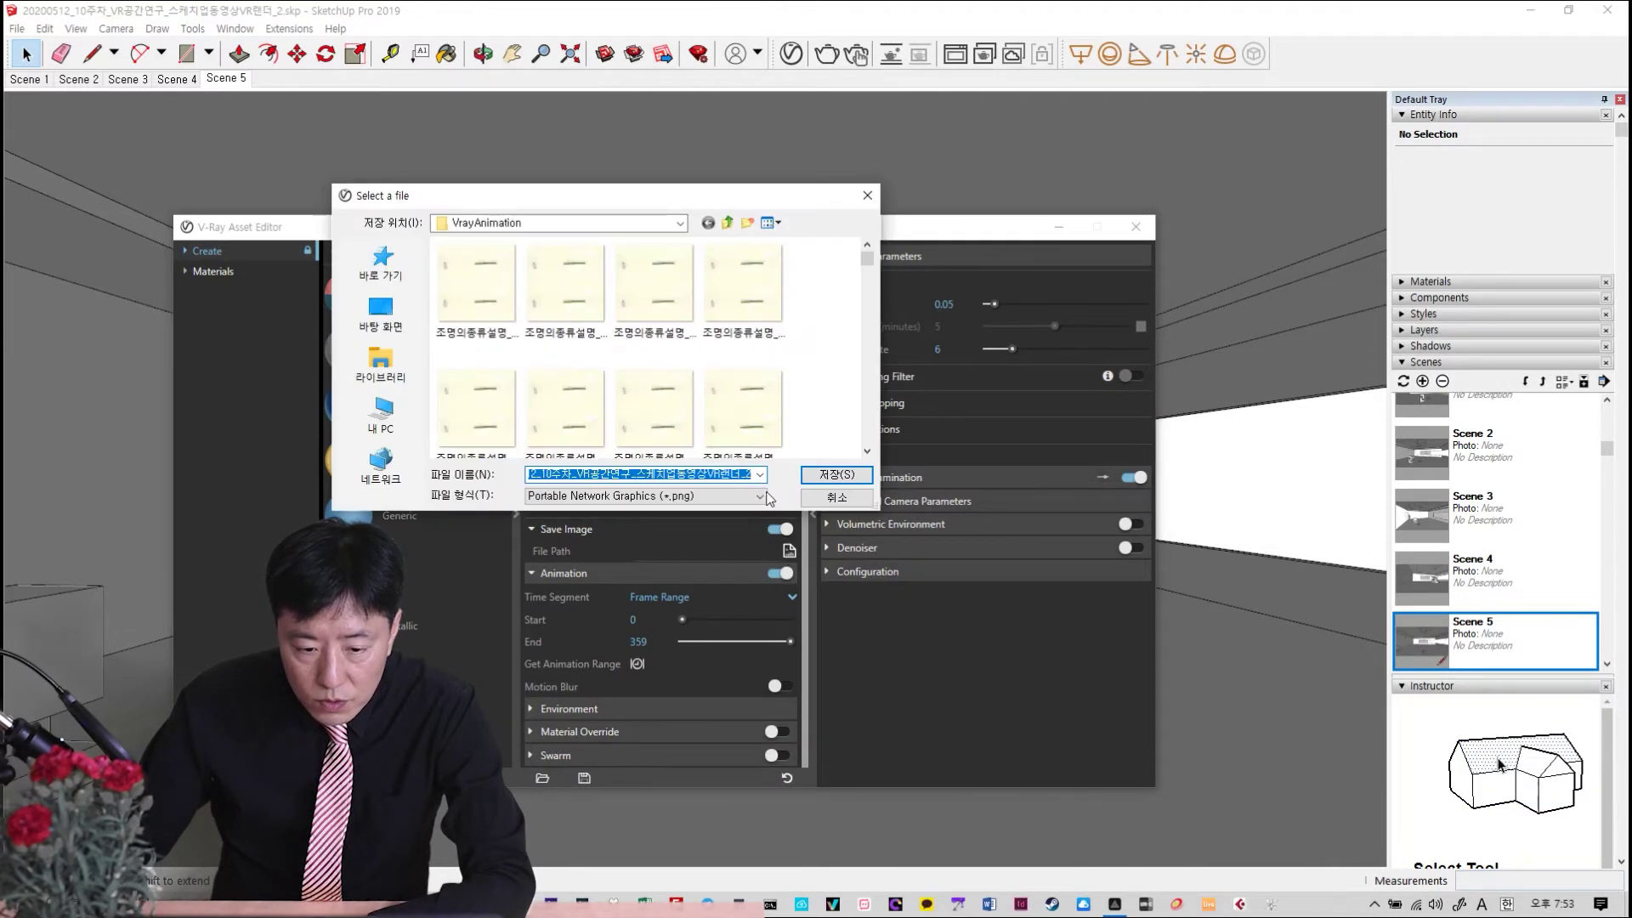
pyautogui.click(729, 225)
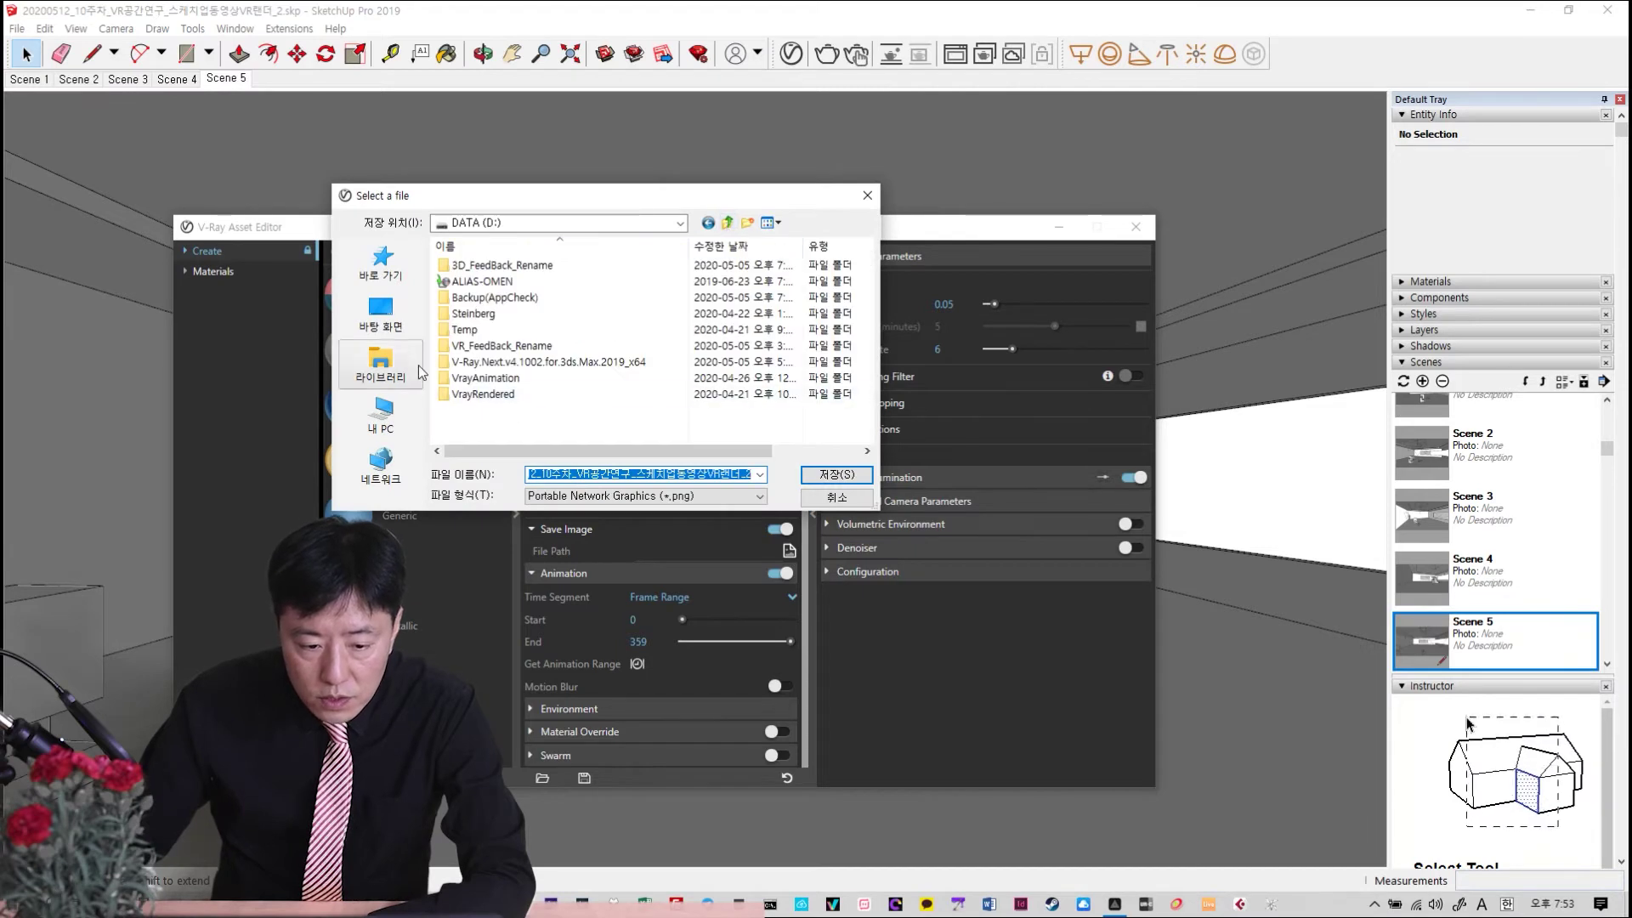
pyautogui.click(381, 313)
pyautogui.rightClick(530, 387)
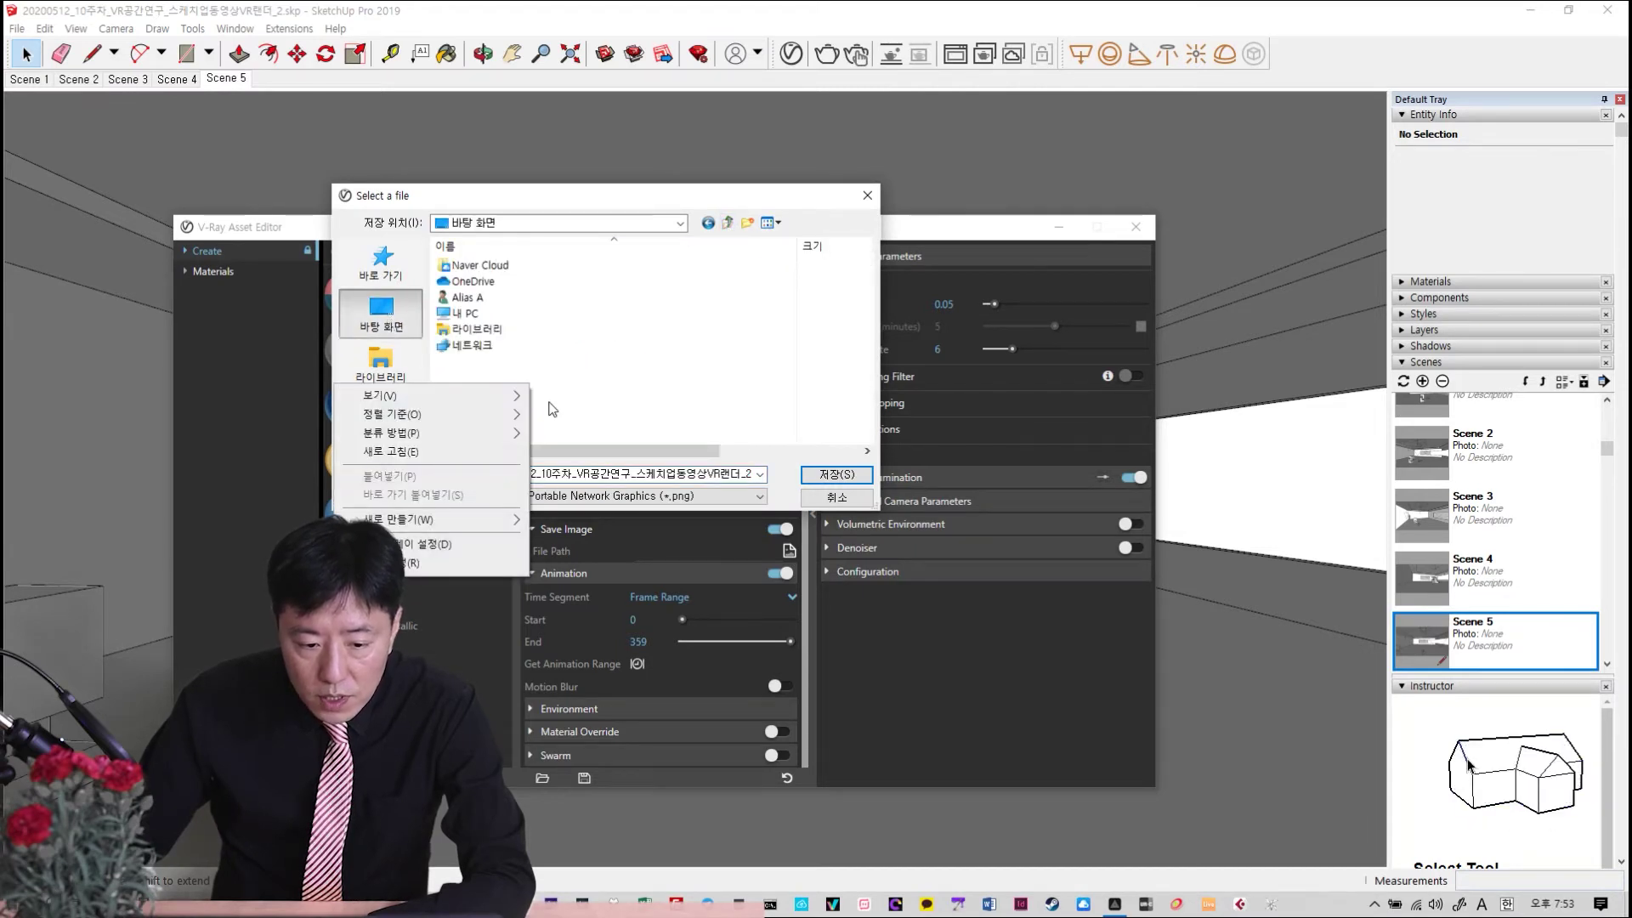
pyautogui.click(576, 366)
pyautogui.click(381, 414)
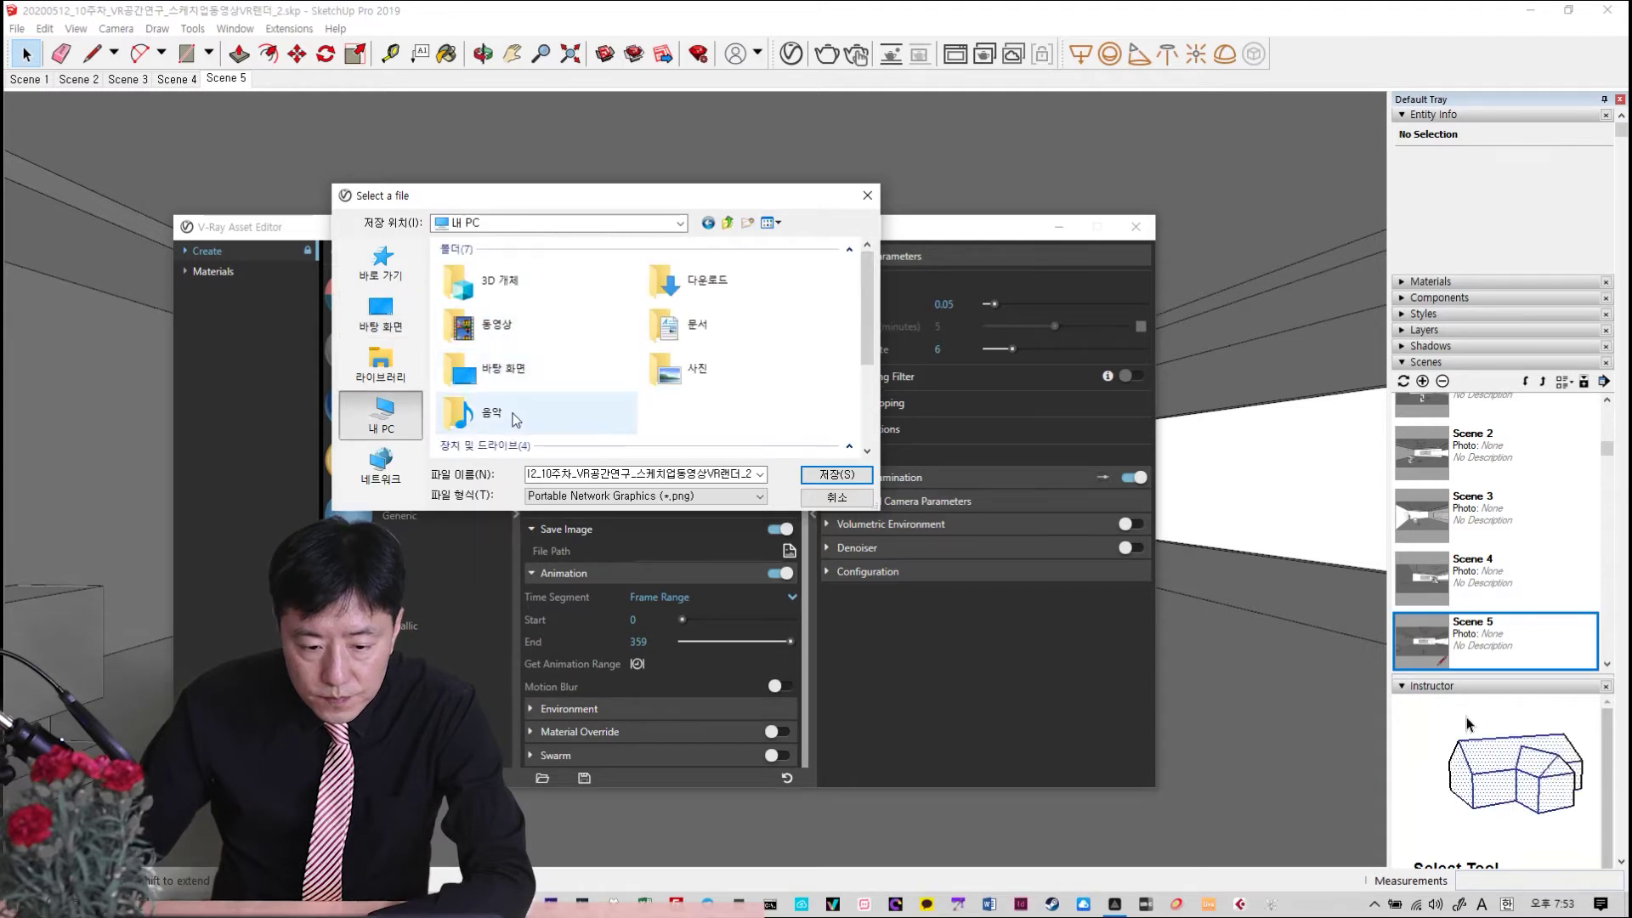
pyautogui.scroll(-3, 510, 371)
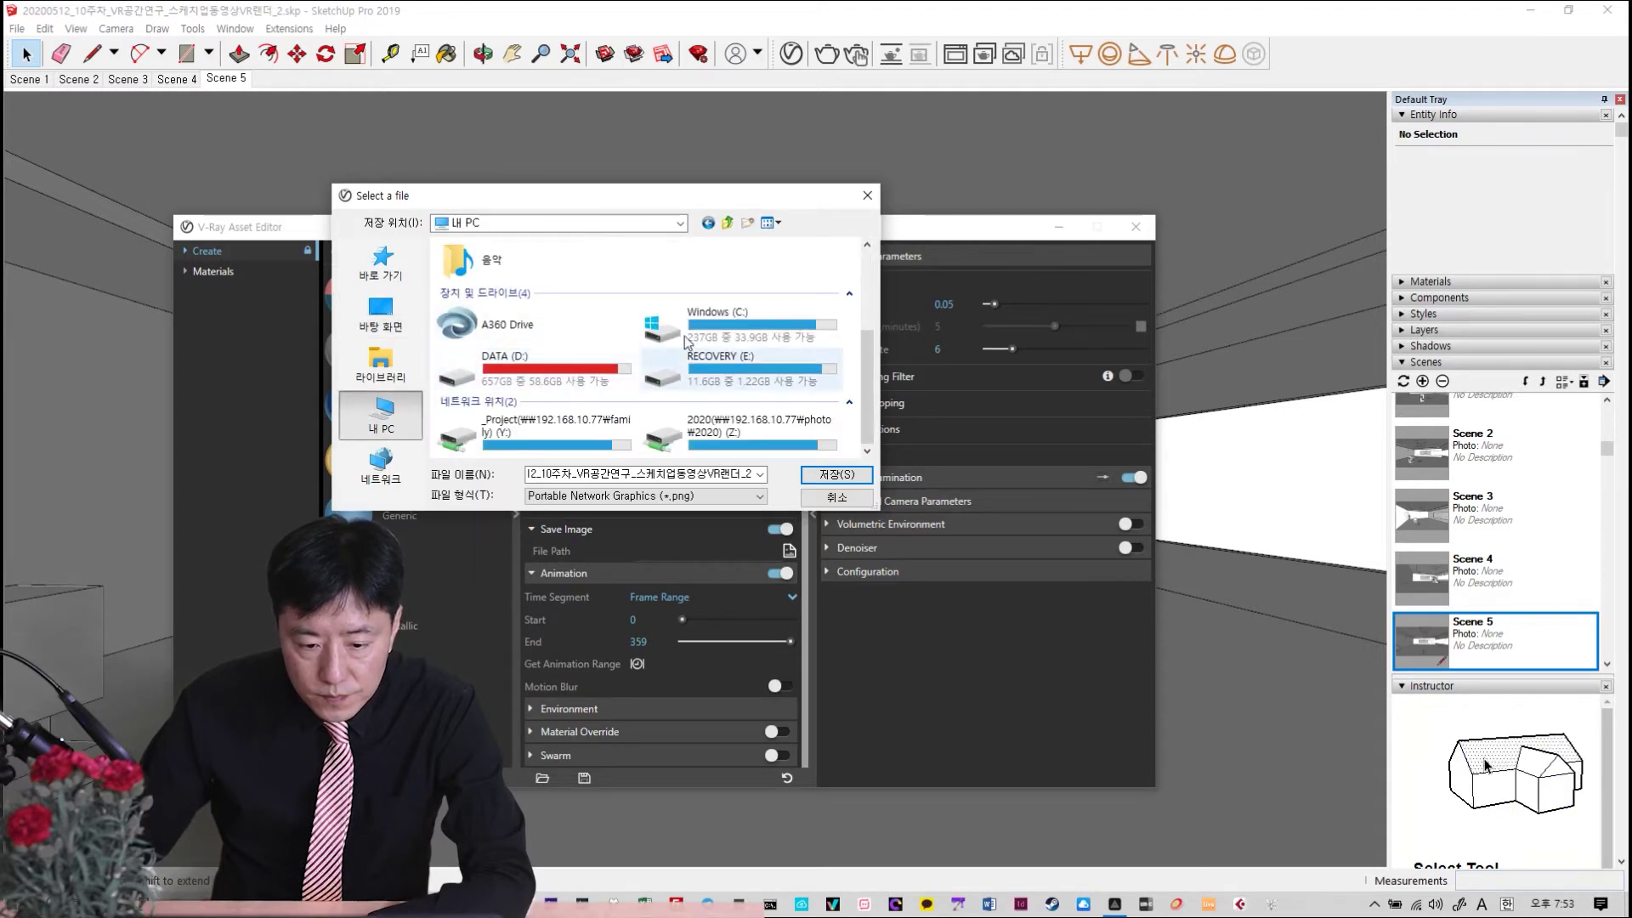
pyautogui.doubleClick(569, 375)
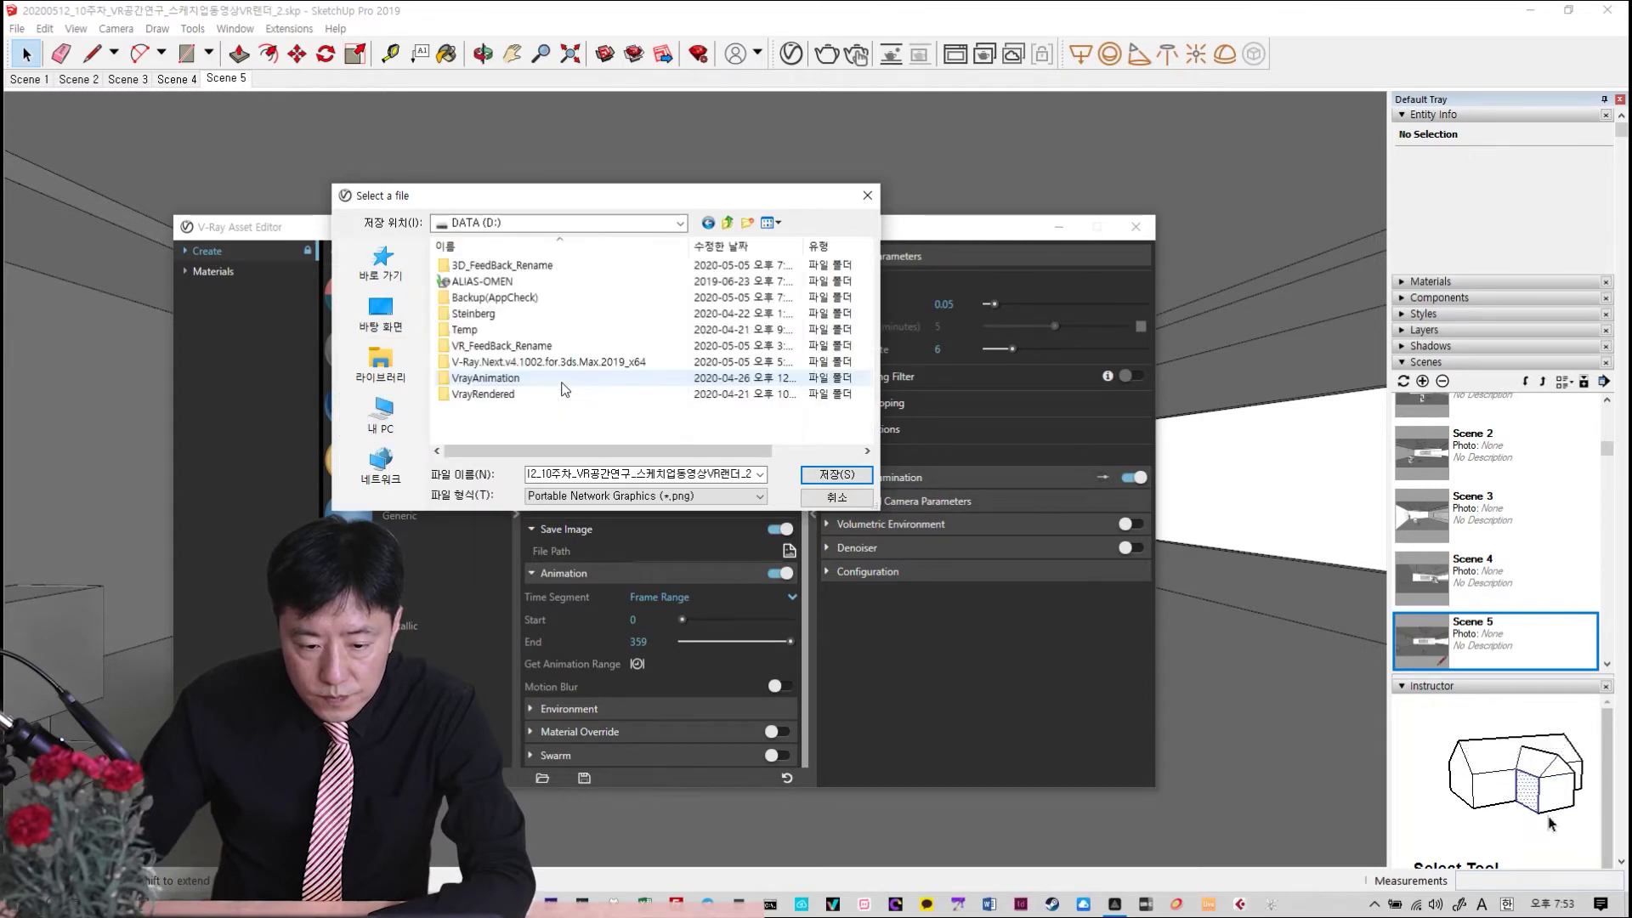
# Create a folder named Vray on the D: drive and save the PNG output path inside it
pyautogui.rightClick(507, 434)
pyautogui.moveTo(484, 594)
pyautogui.click(597, 588)
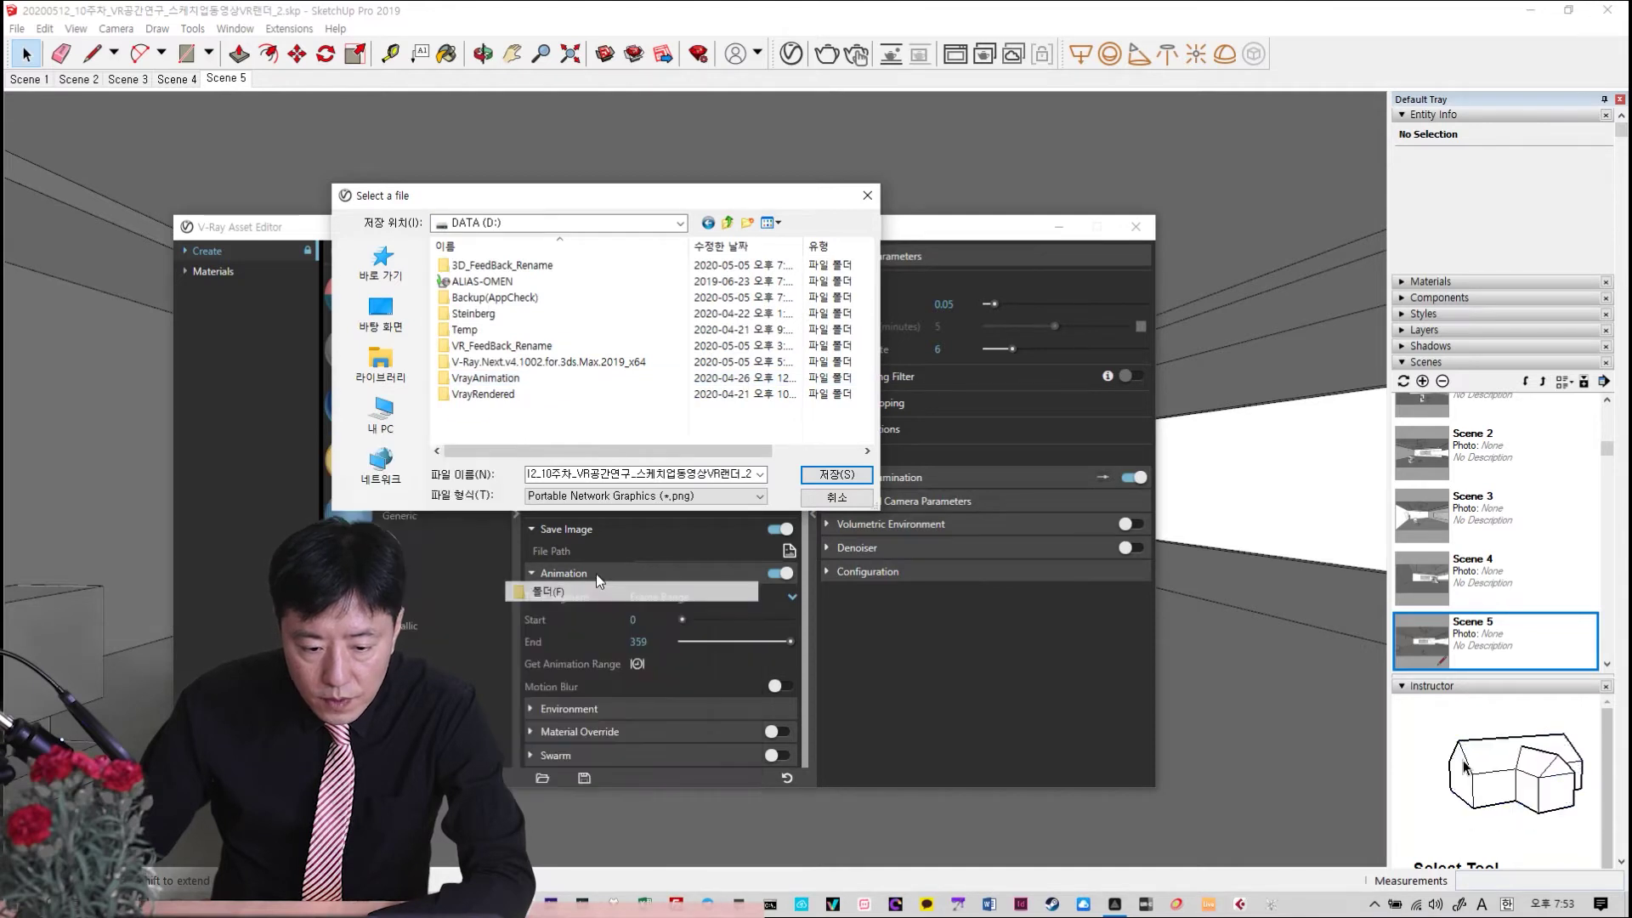
pyautogui.write('Vray')
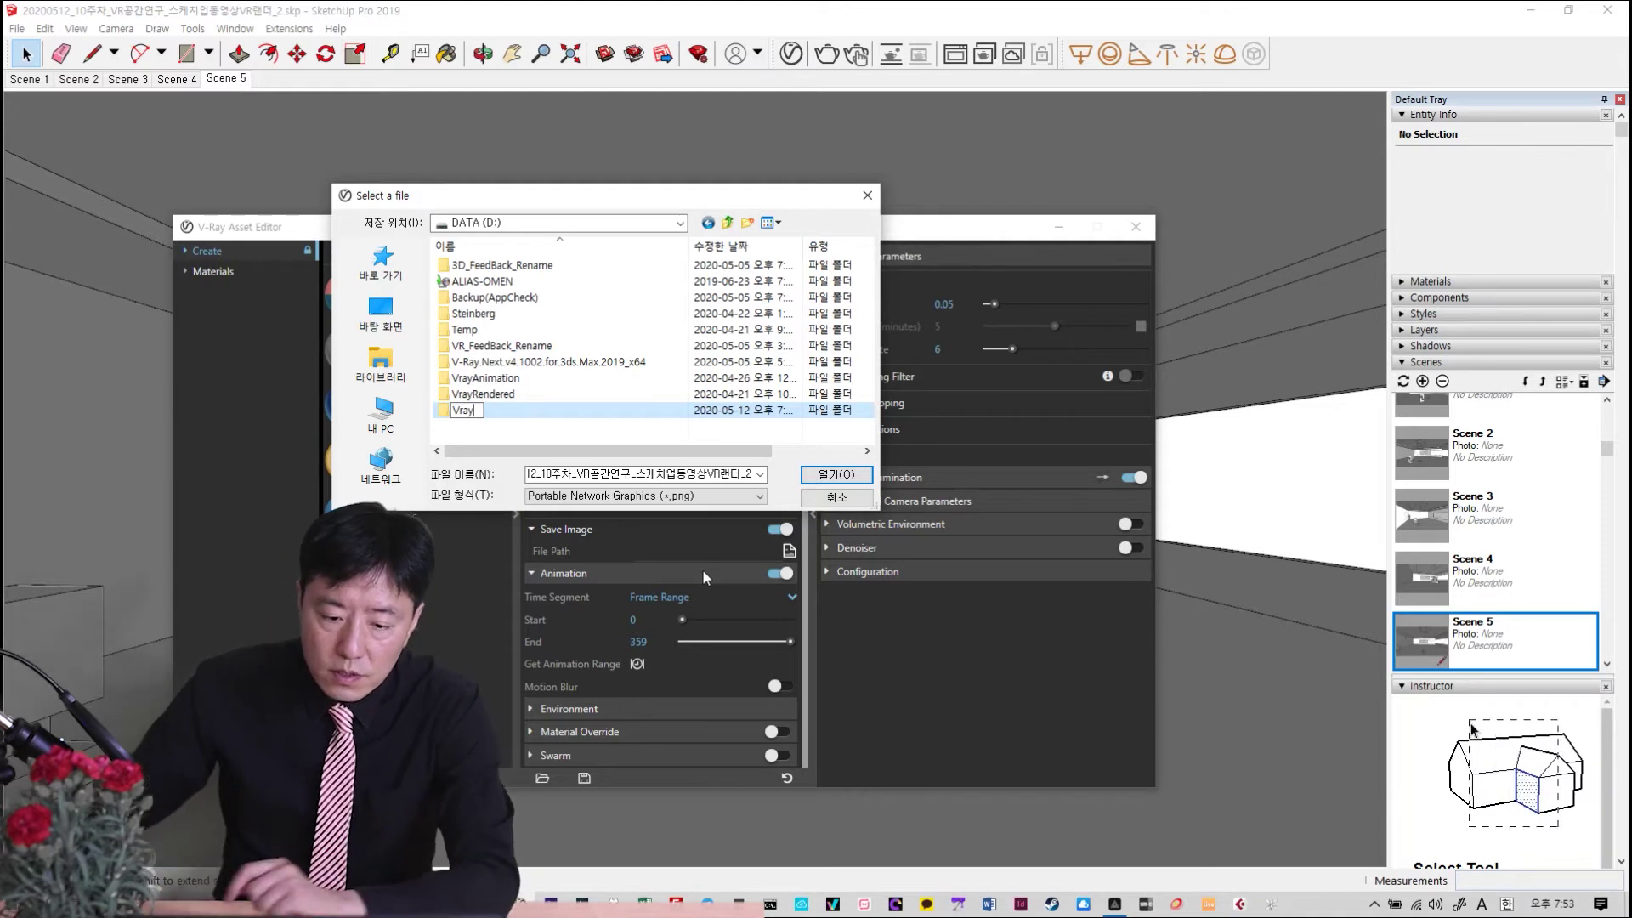
pyautogui.press('Return')
pyautogui.press('Return')
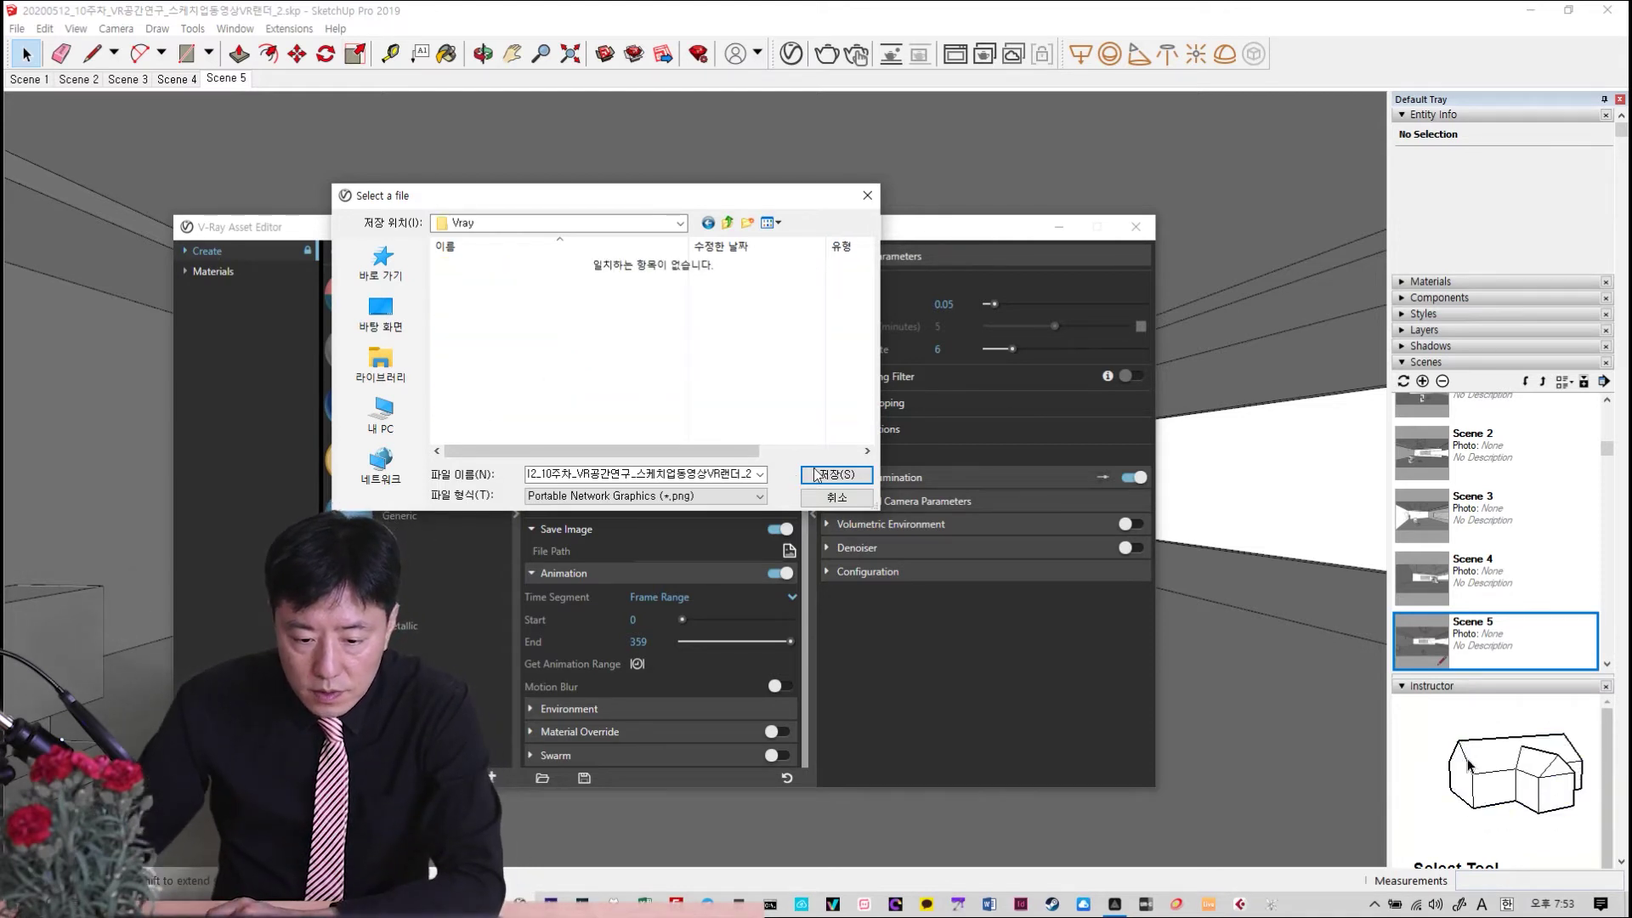
pyautogui.click(816, 473)
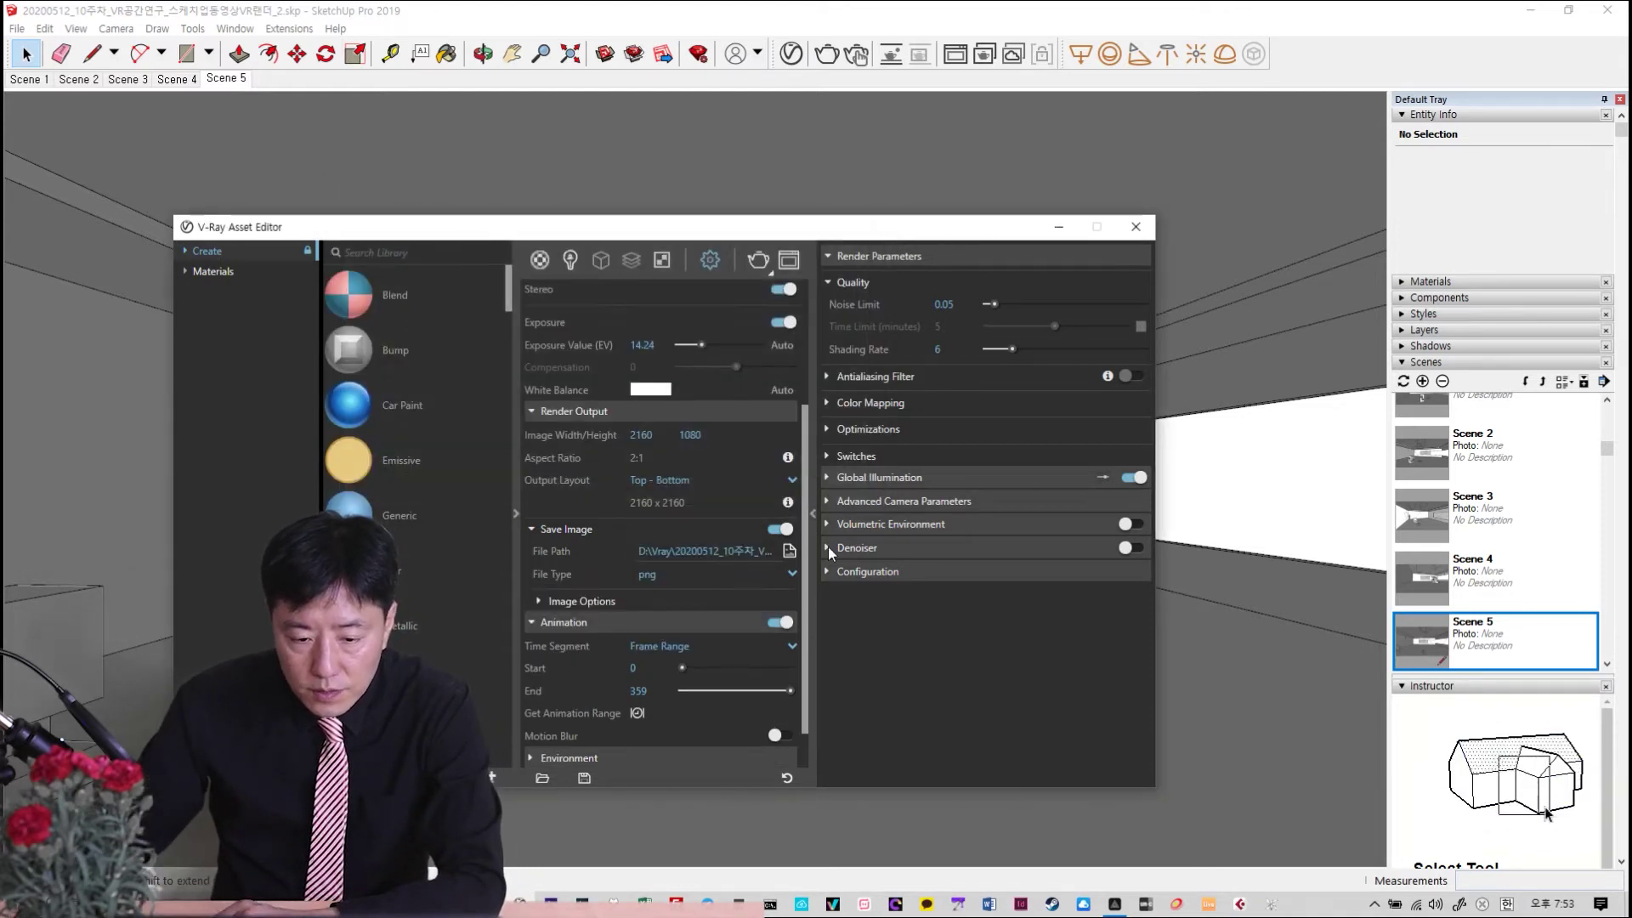
# Start rendering the animation at 2160 x 2160, inspect the enlarged frame buffer and minimize it
pyautogui.click(758, 259)
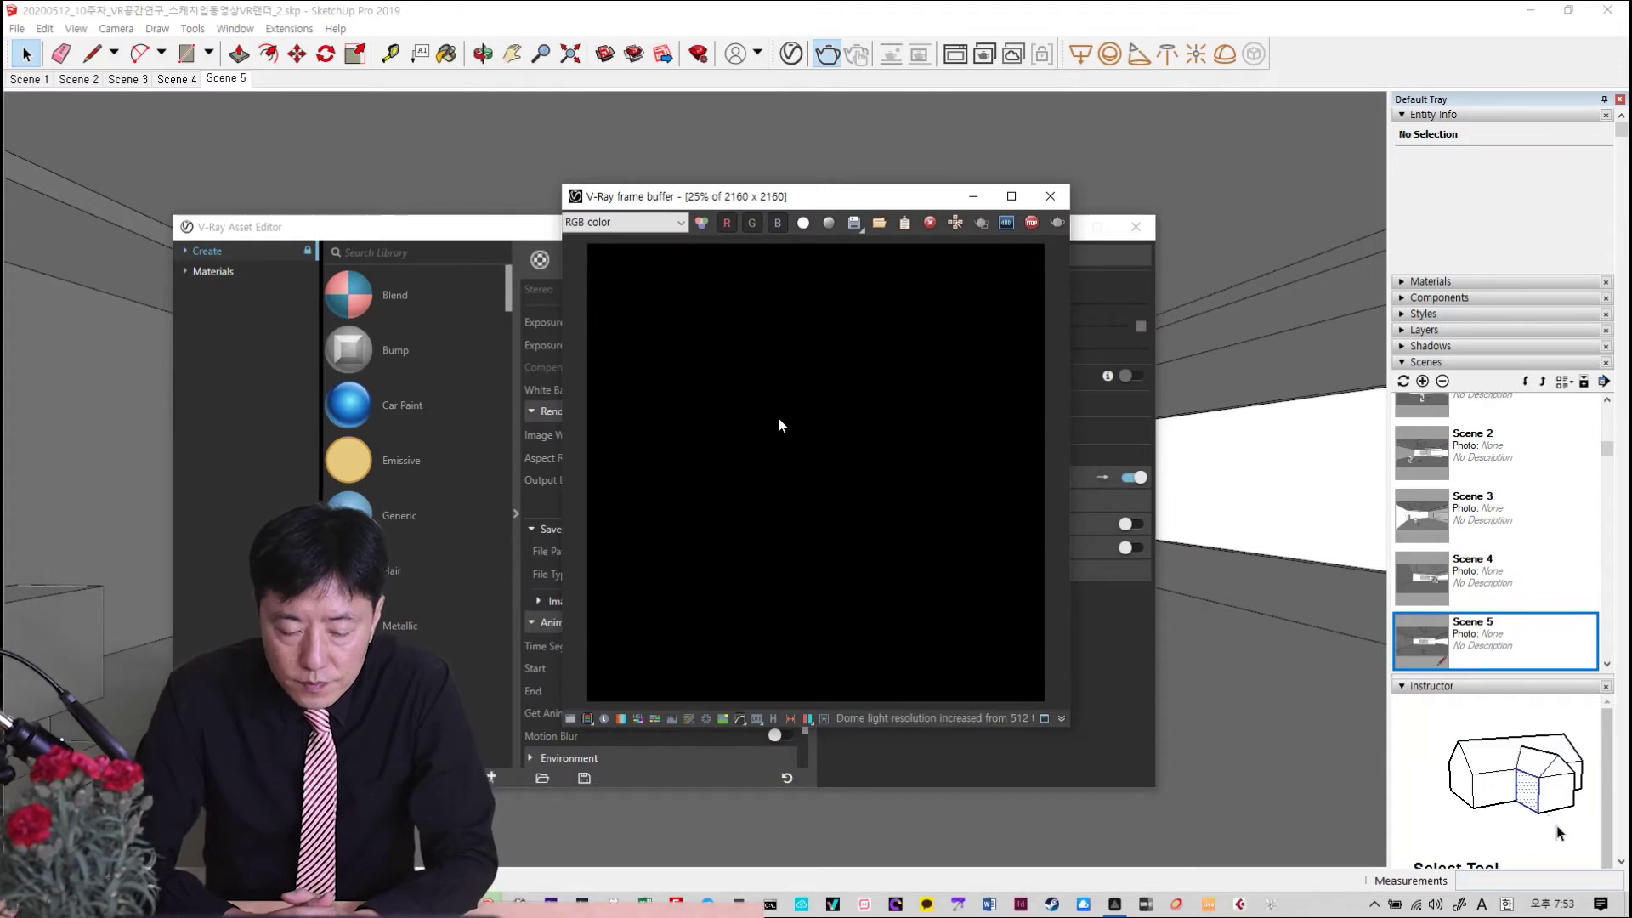
pyautogui.click(1013, 198)
pyautogui.scroll(1, 821, 498)
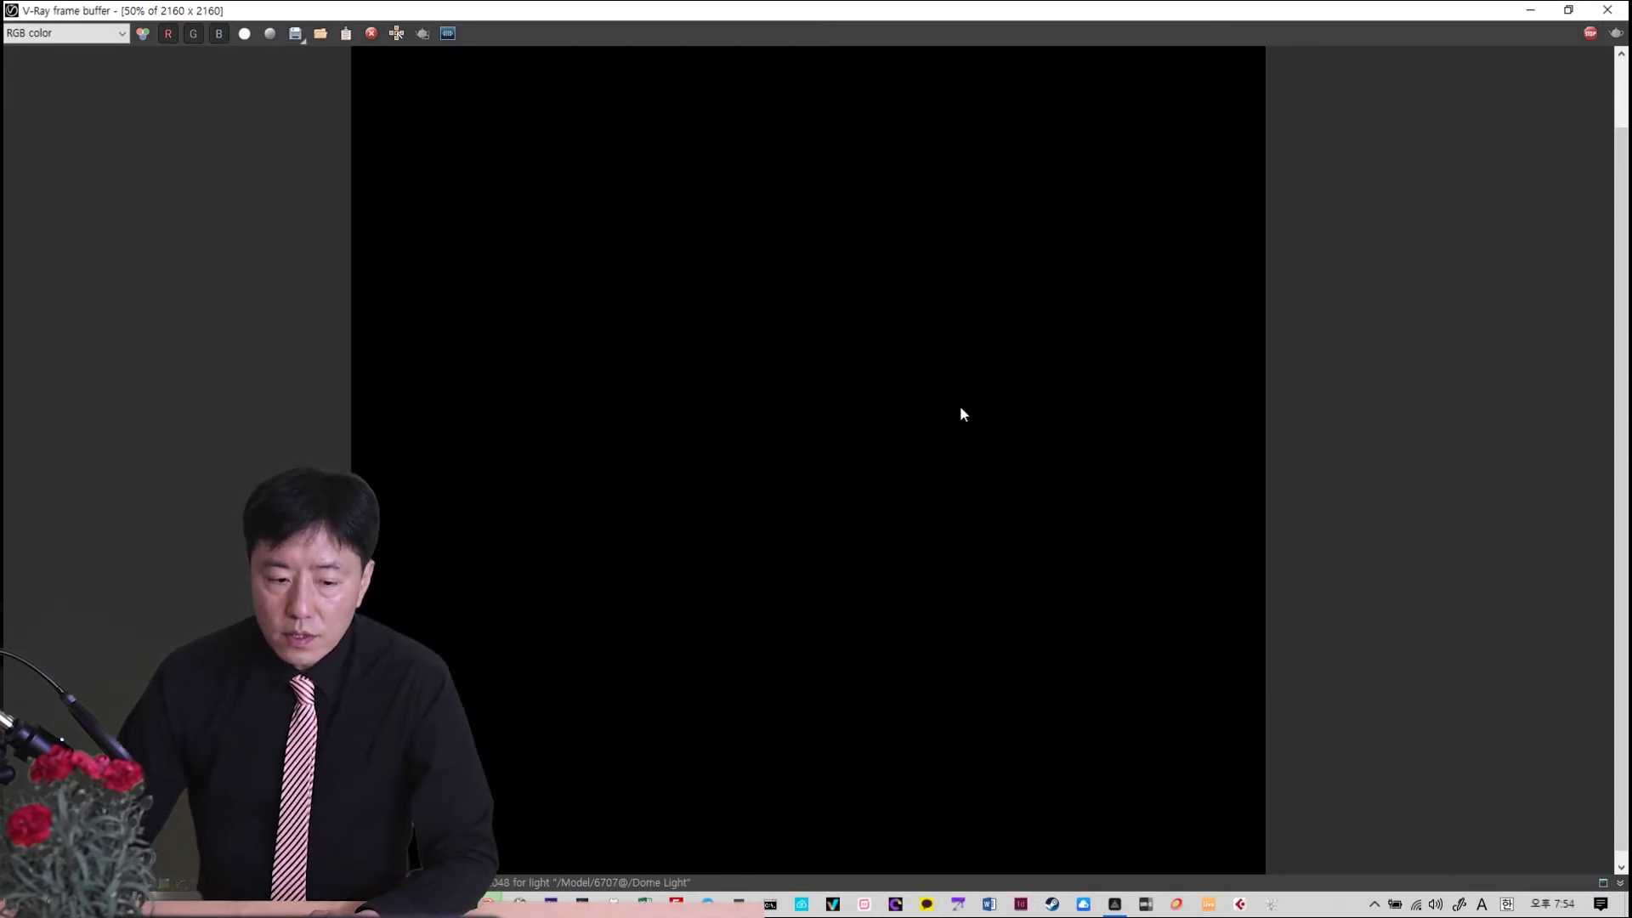
pyautogui.click(1530, 12)
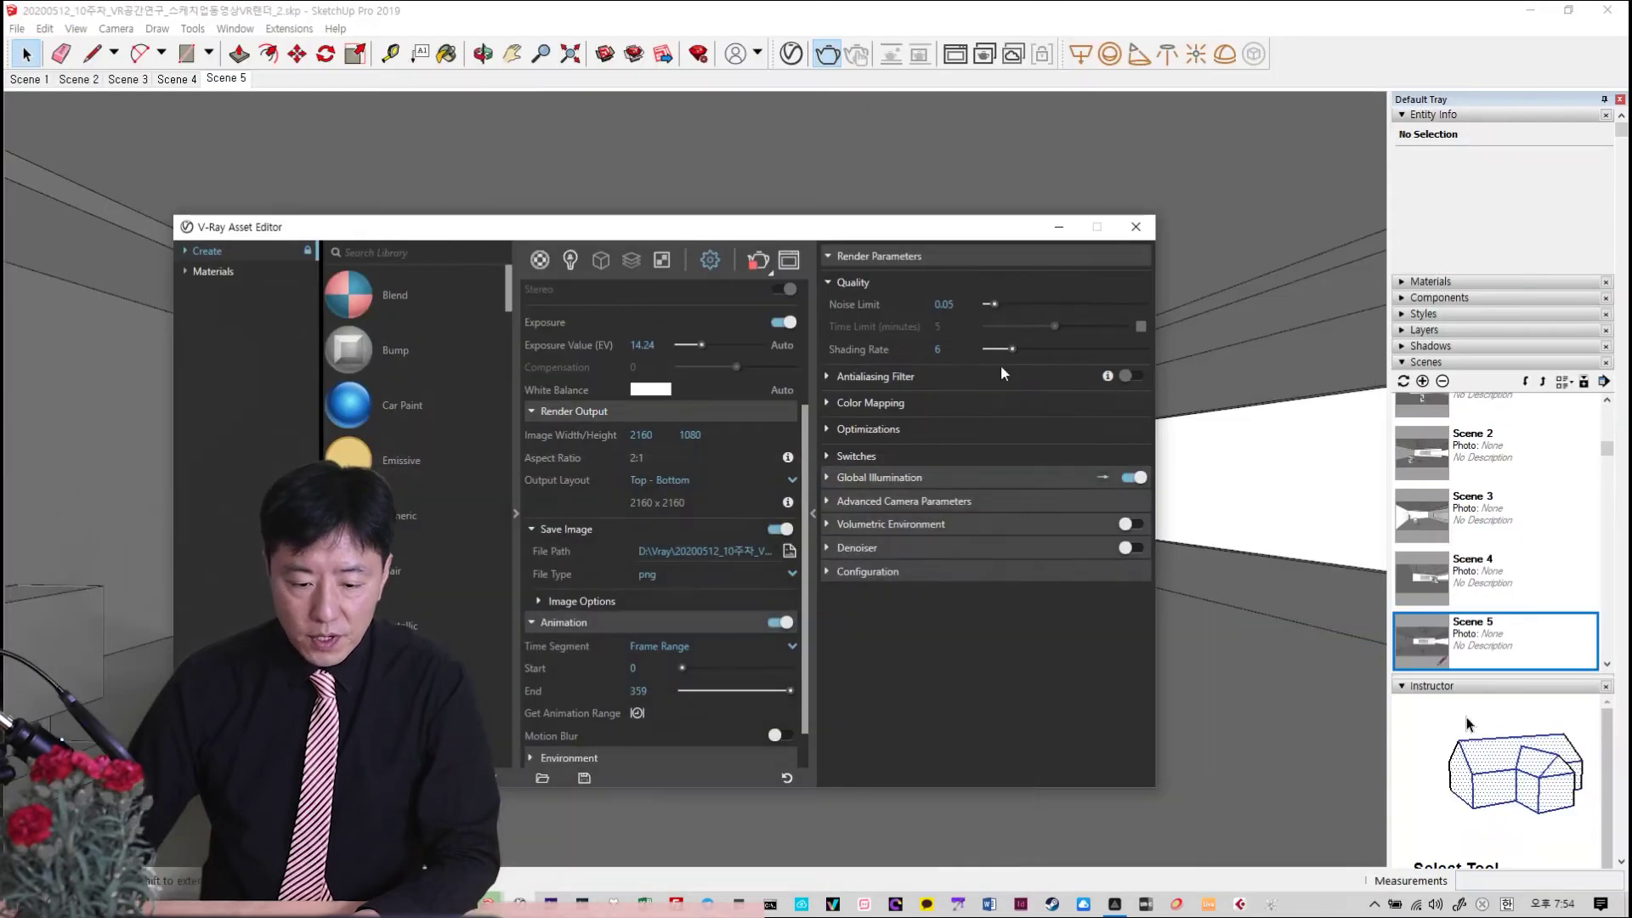
# Set the output image height to 640 at the 2:1 ratio, stop the running render and lower the quality to Draft
pyautogui.moveTo(803, 408); pyautogui.dragTo(811, 287)
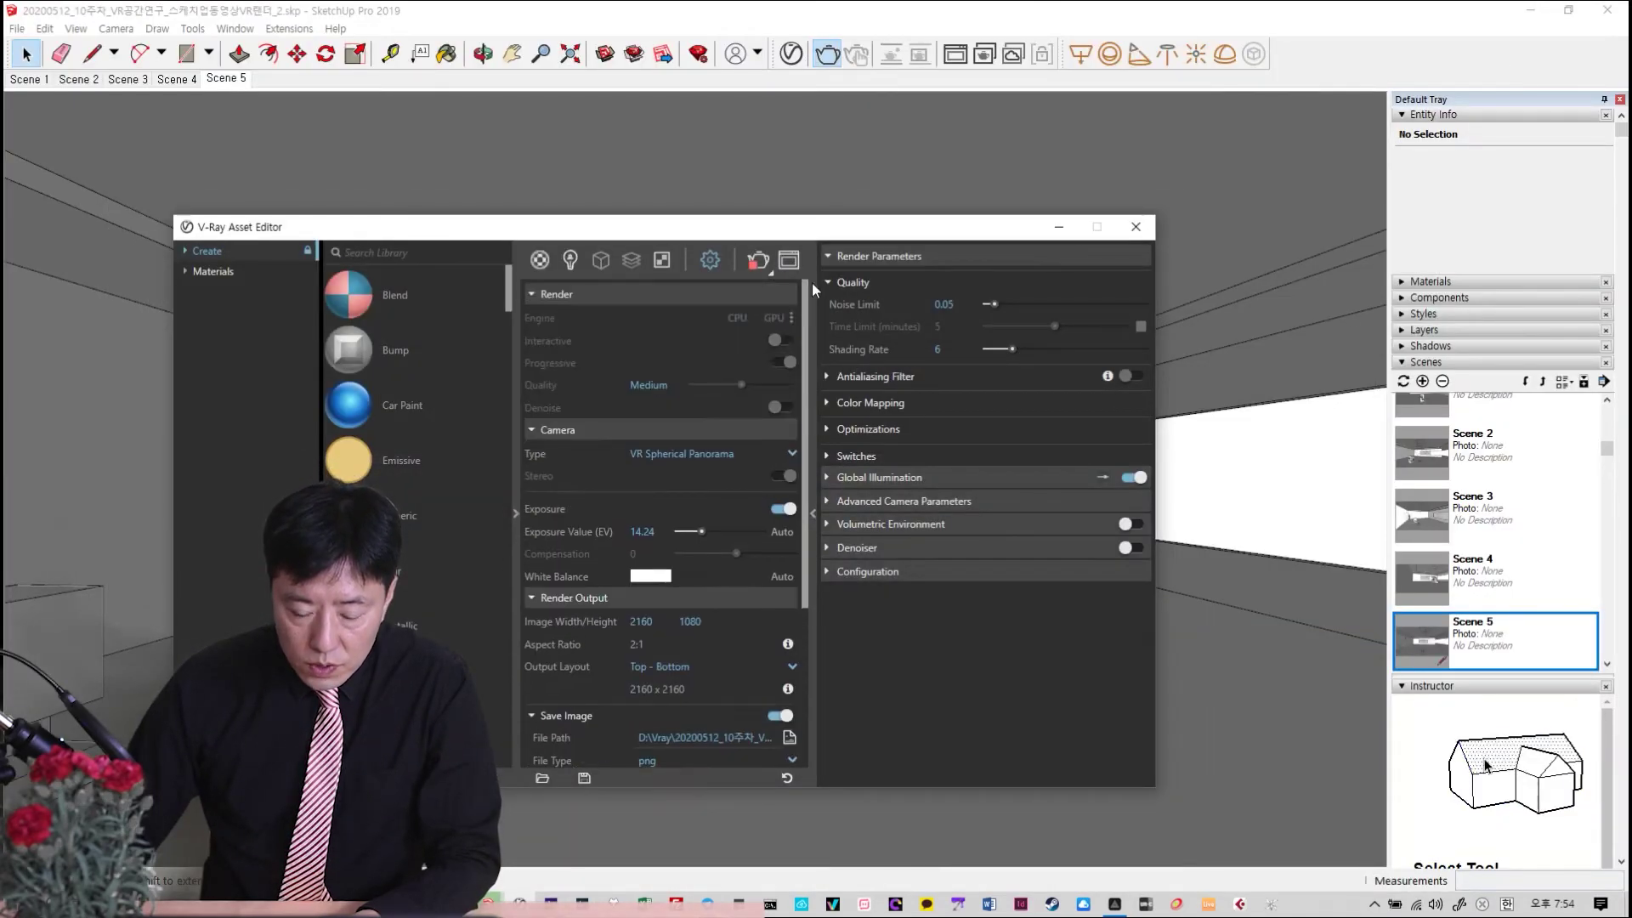
pyautogui.click(712, 624)
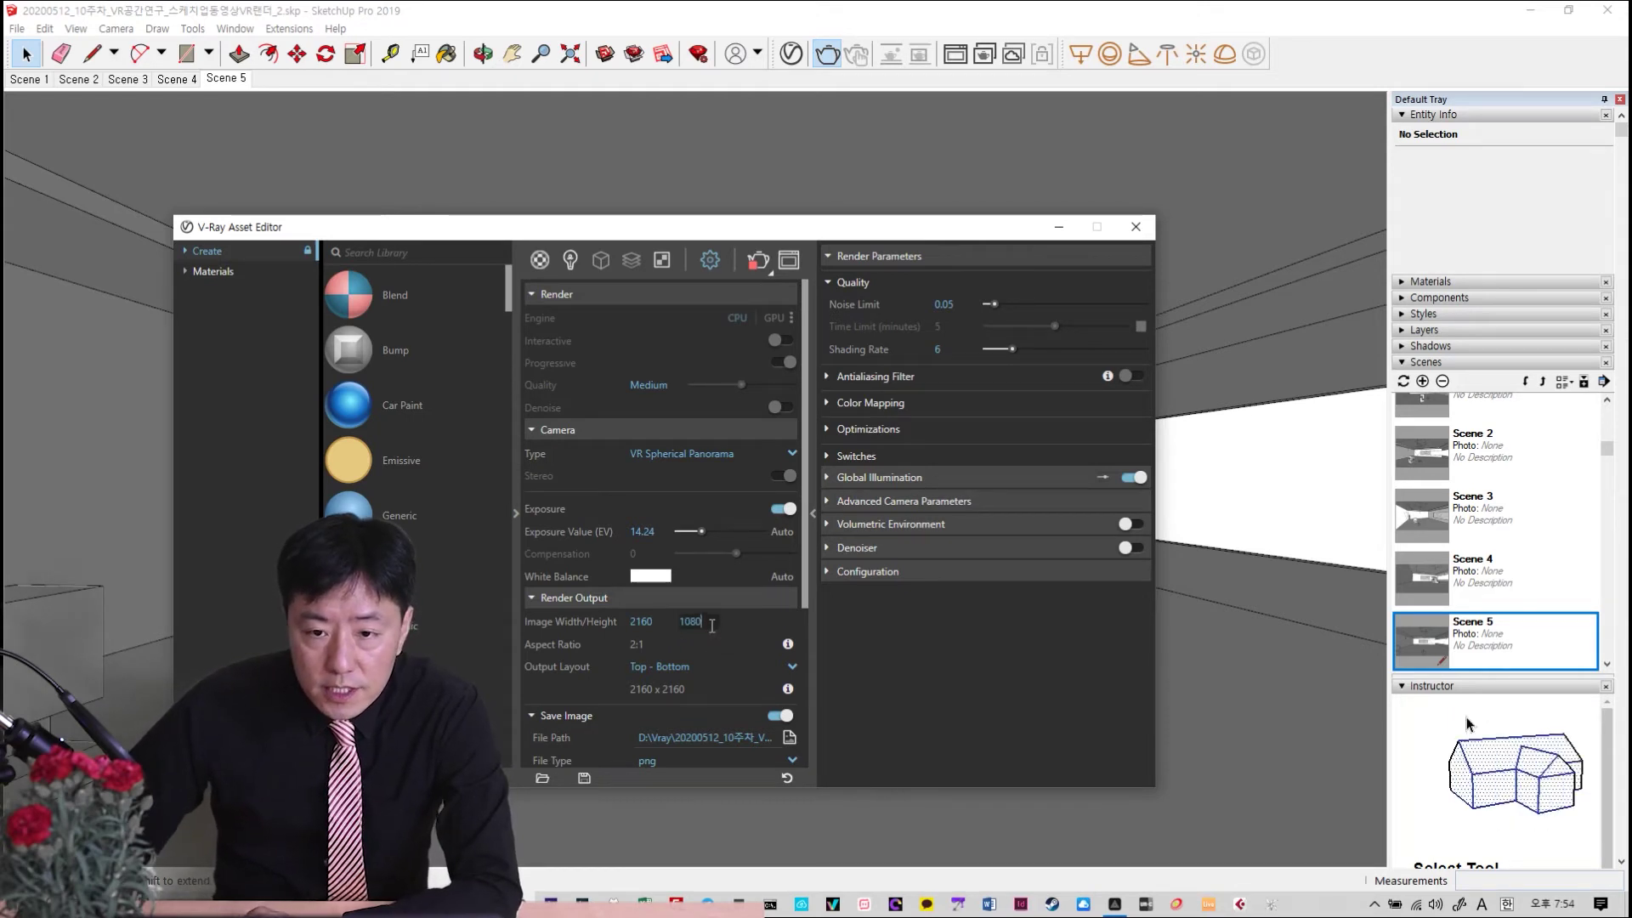
pyautogui.doubleClick(713, 625)
pyautogui.write('64')
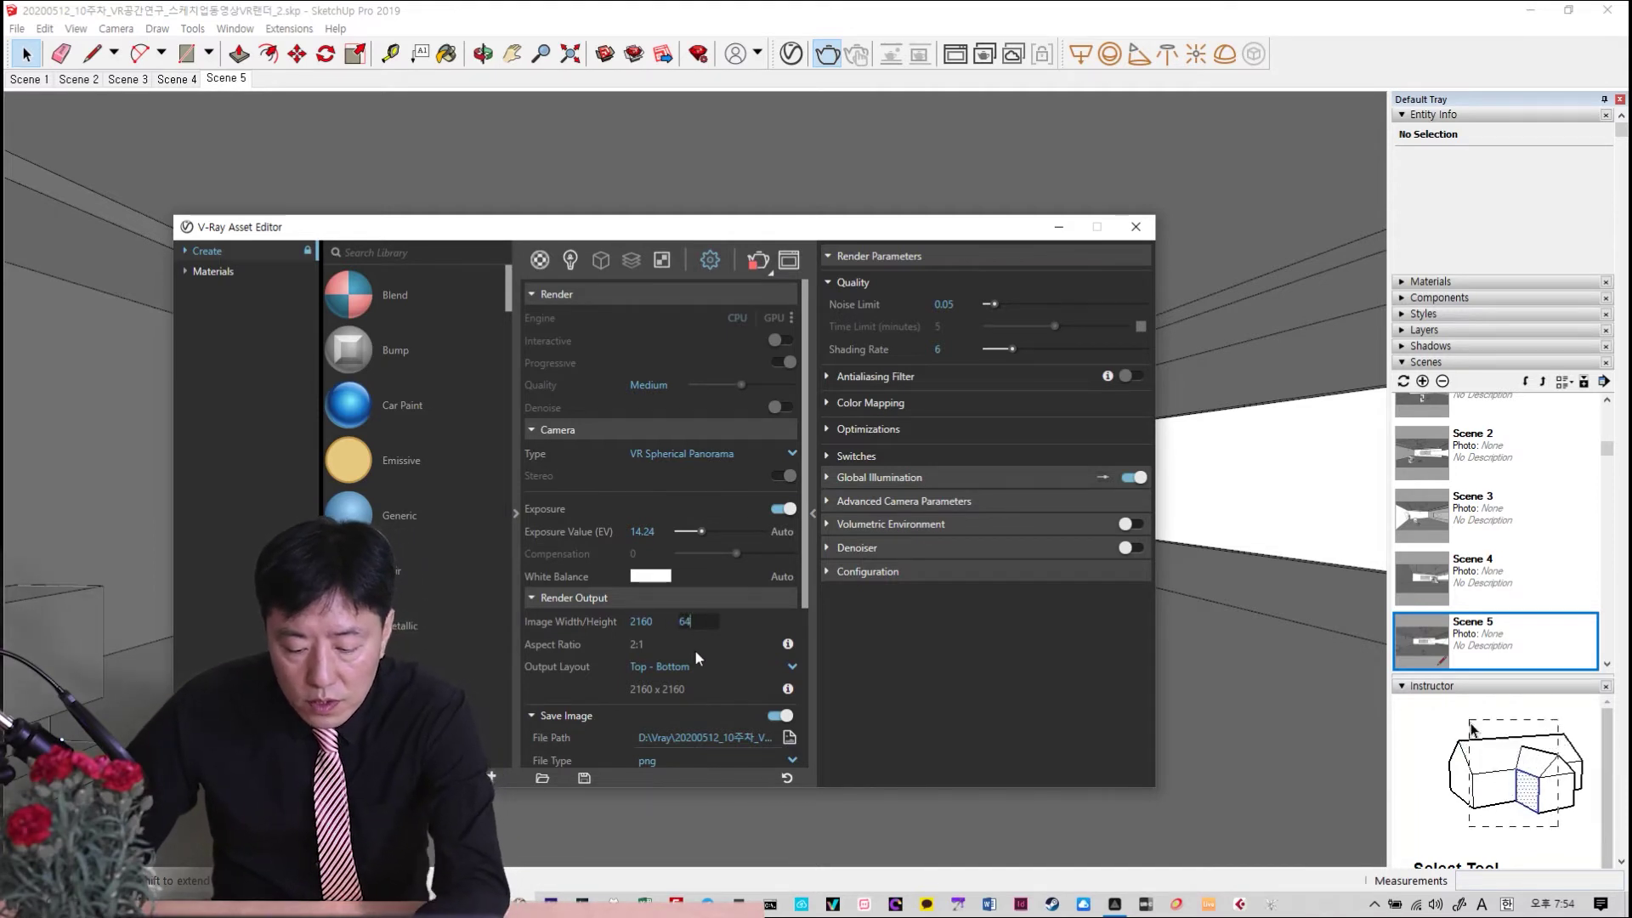
pyautogui.write('0')
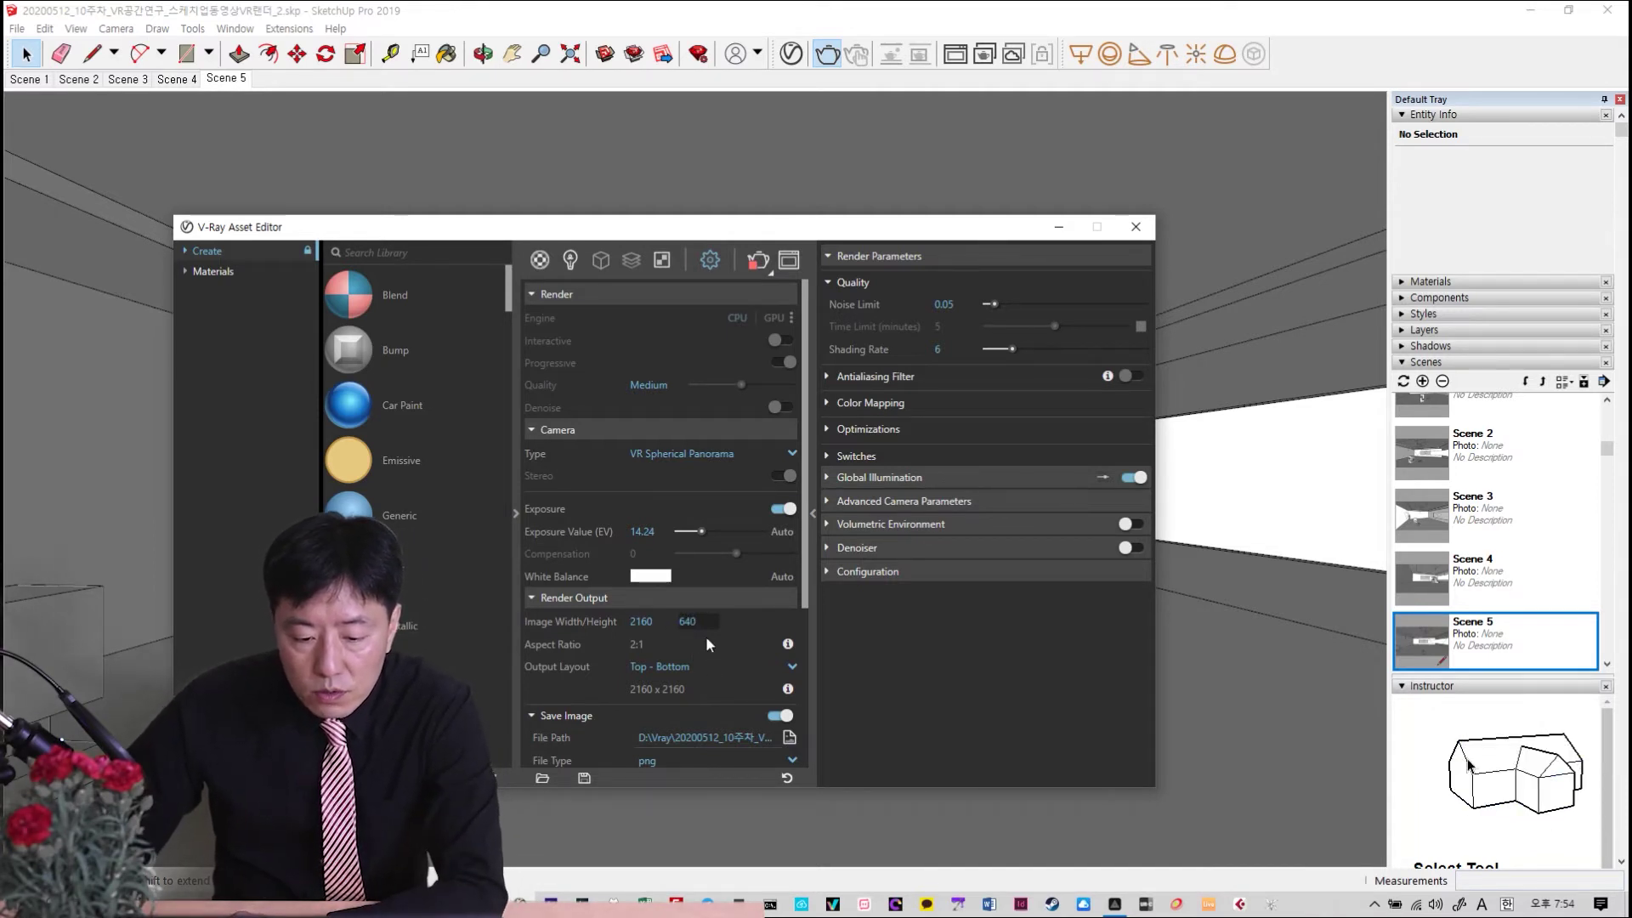
pyautogui.press('Return')
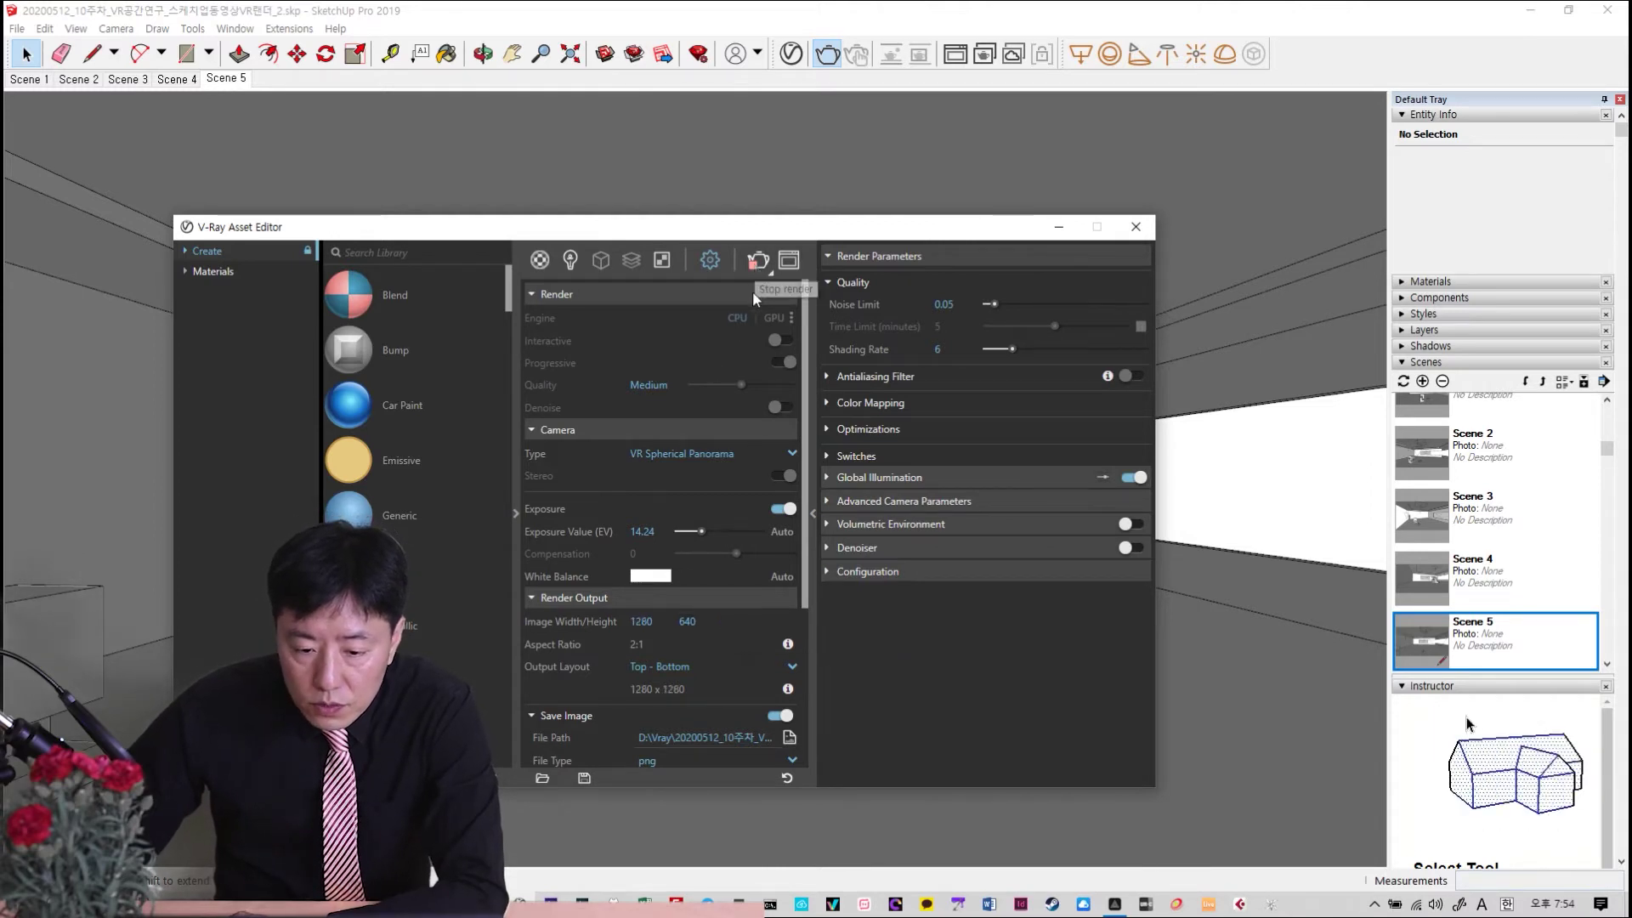
pyautogui.moveTo(716, 387); pyautogui.dragTo(653, 386)
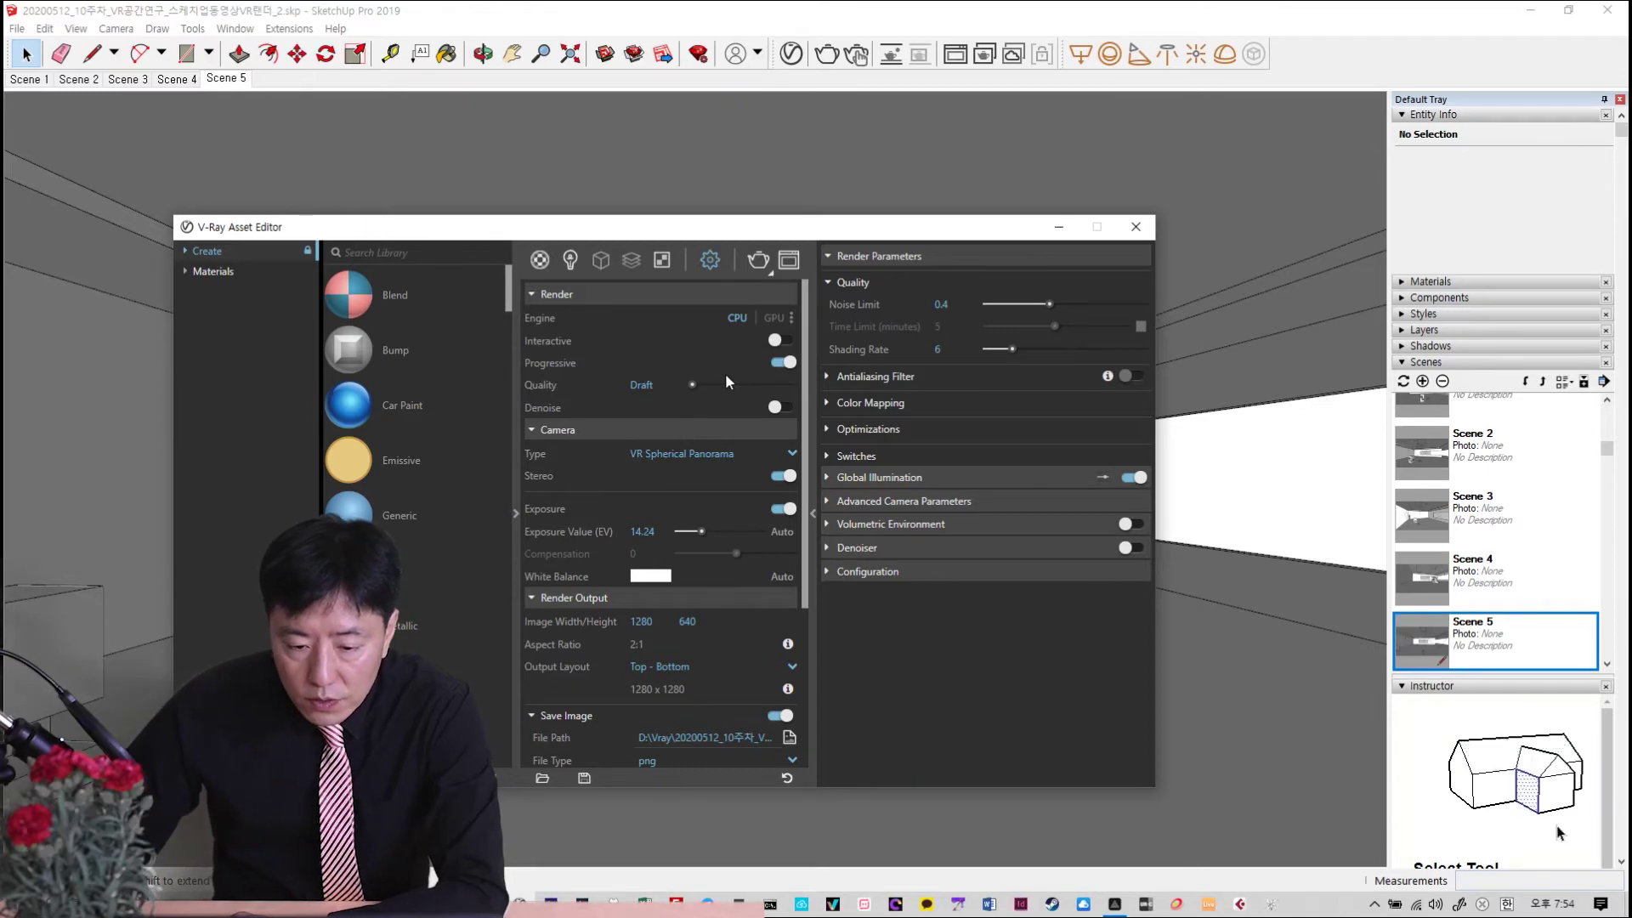
# Start the animation render with the reduced settings, enlarge the frame buffer window and minimize it
pyautogui.click(758, 263)
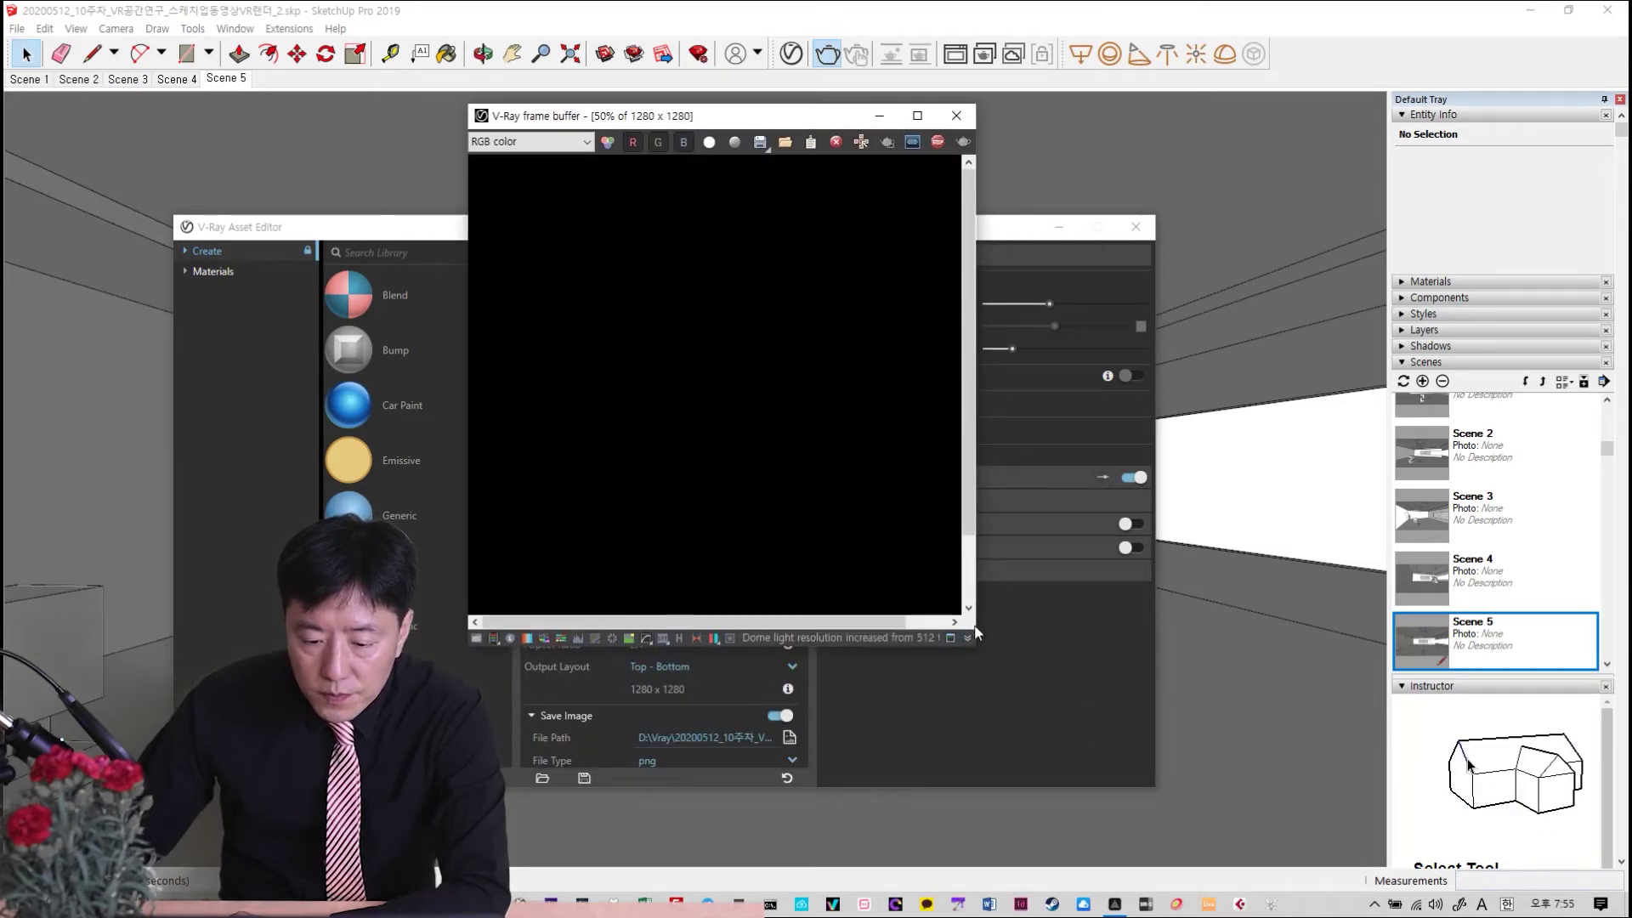
pyautogui.moveTo(976, 622); pyautogui.dragTo(1234, 820)
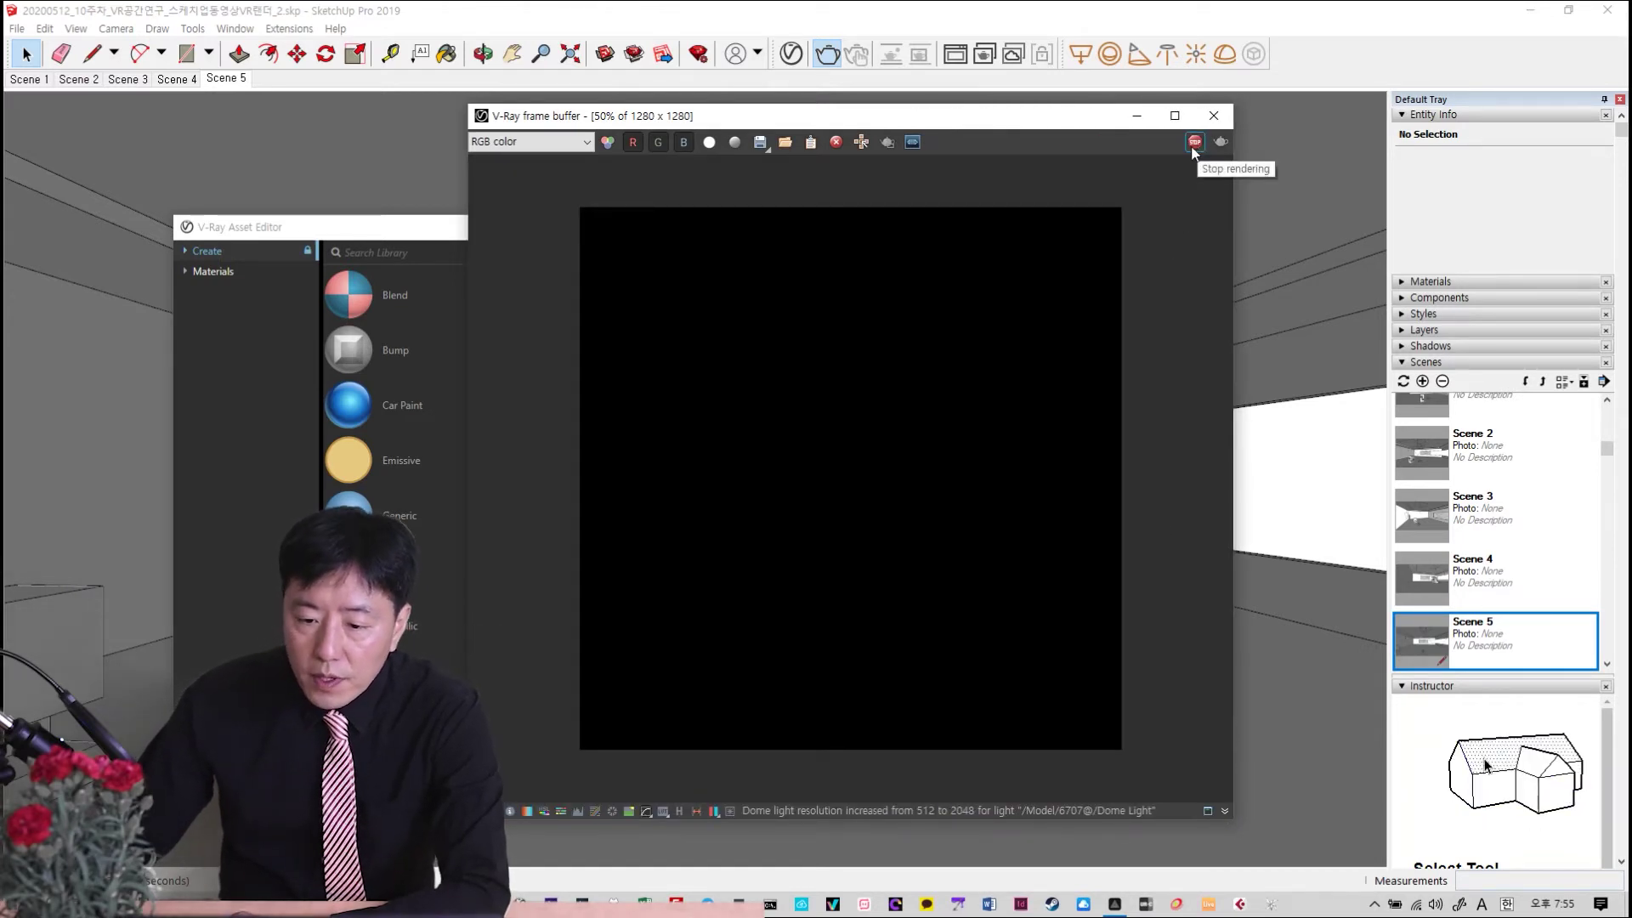
pyautogui.click(1136, 120)
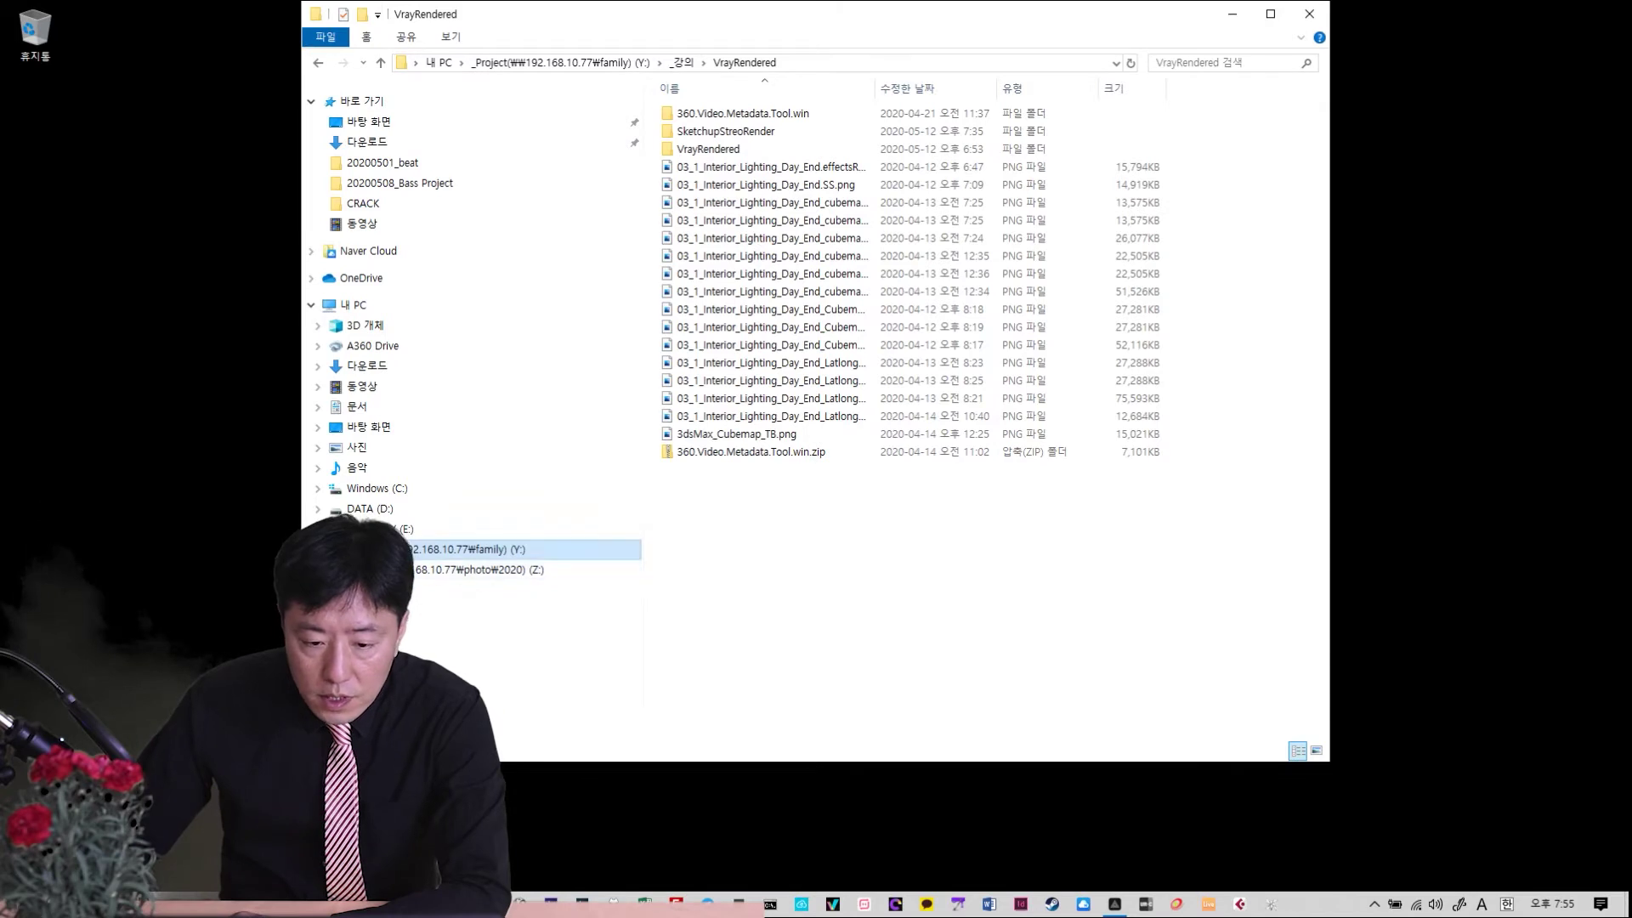
# Switch to File Explorer and examine the rendered PNG sequences in the VrayRendered and SketchupStreoRender folders
pyautogui.doubleClick(729, 152)
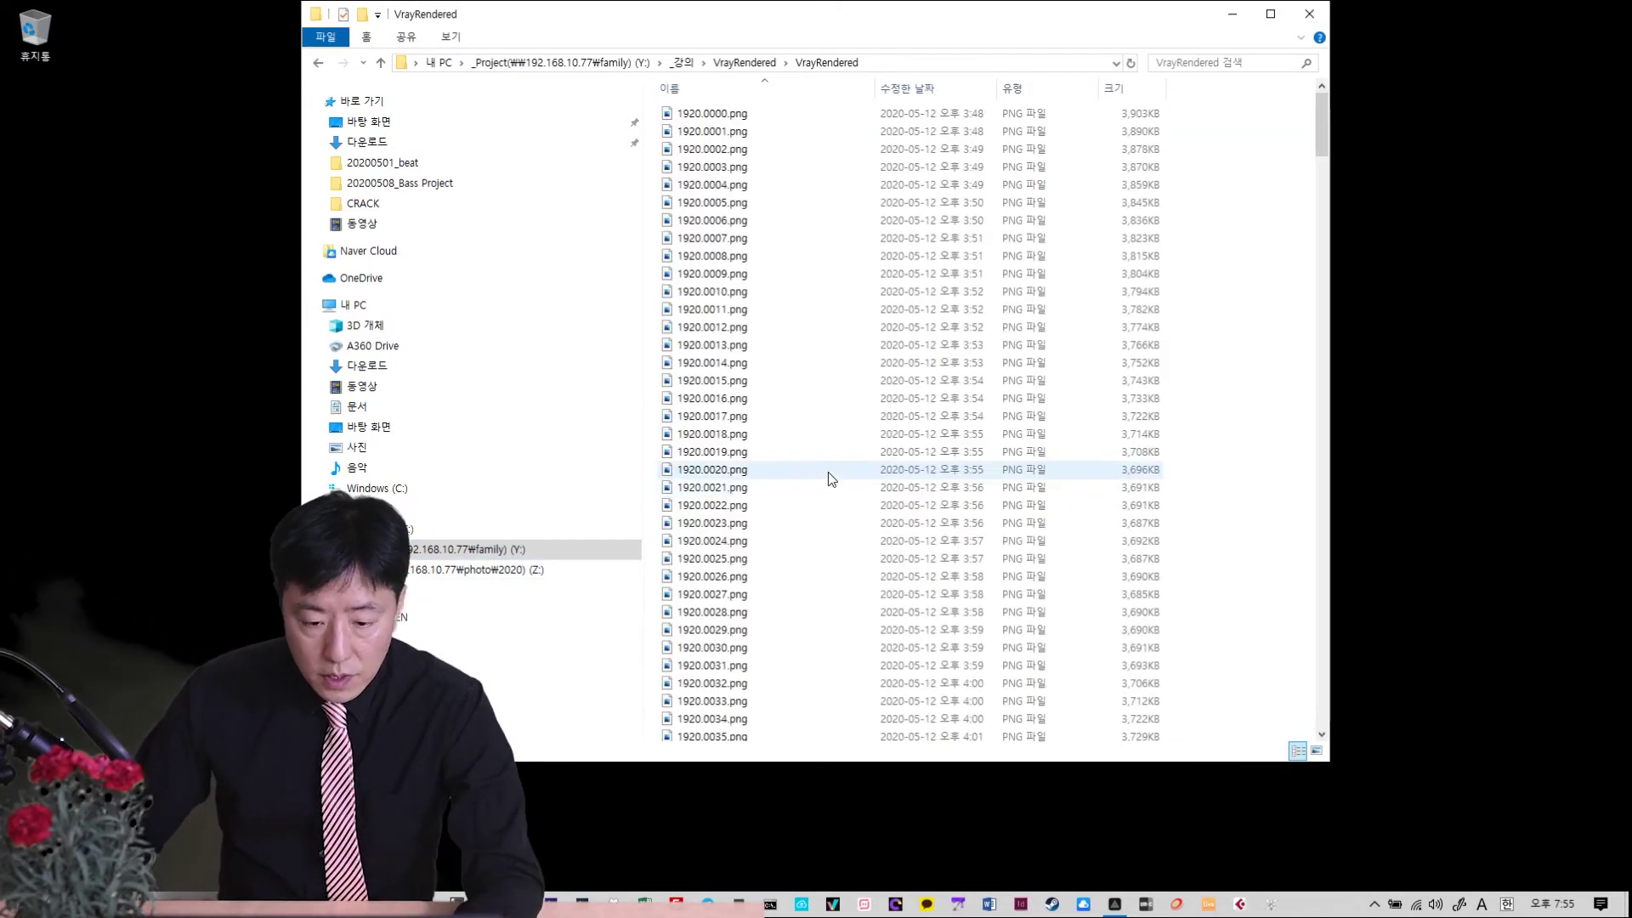
pyautogui.keyDown('ctrl'); pyautogui.scroll(5, 845, 444); pyautogui.keyUp('ctrl')
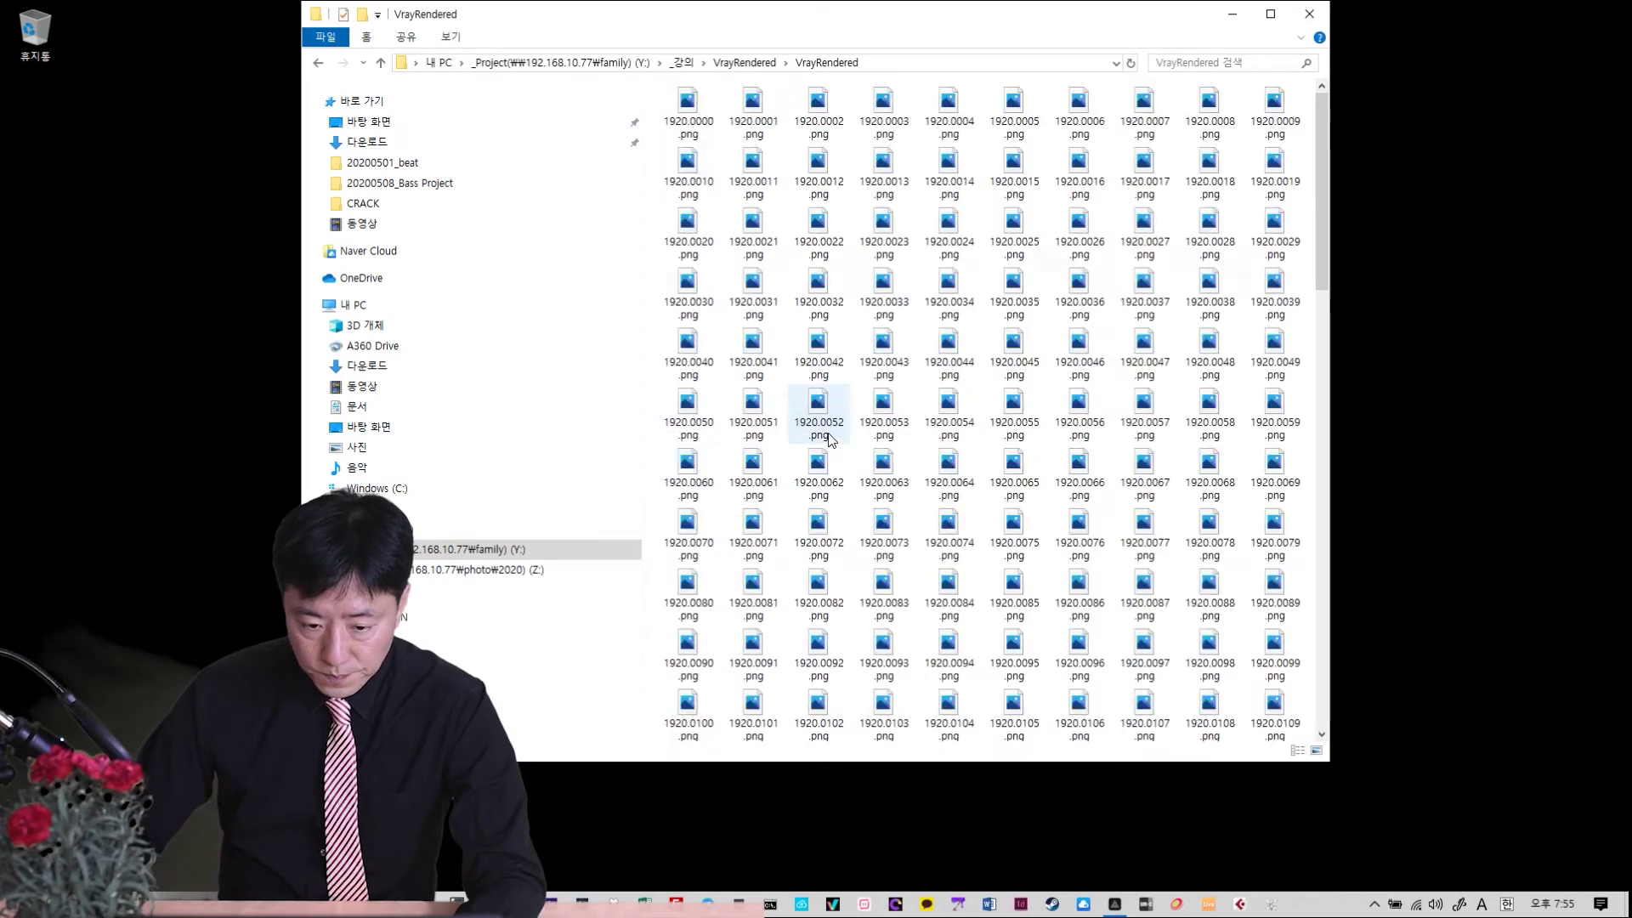
pyautogui.click(1270, 14)
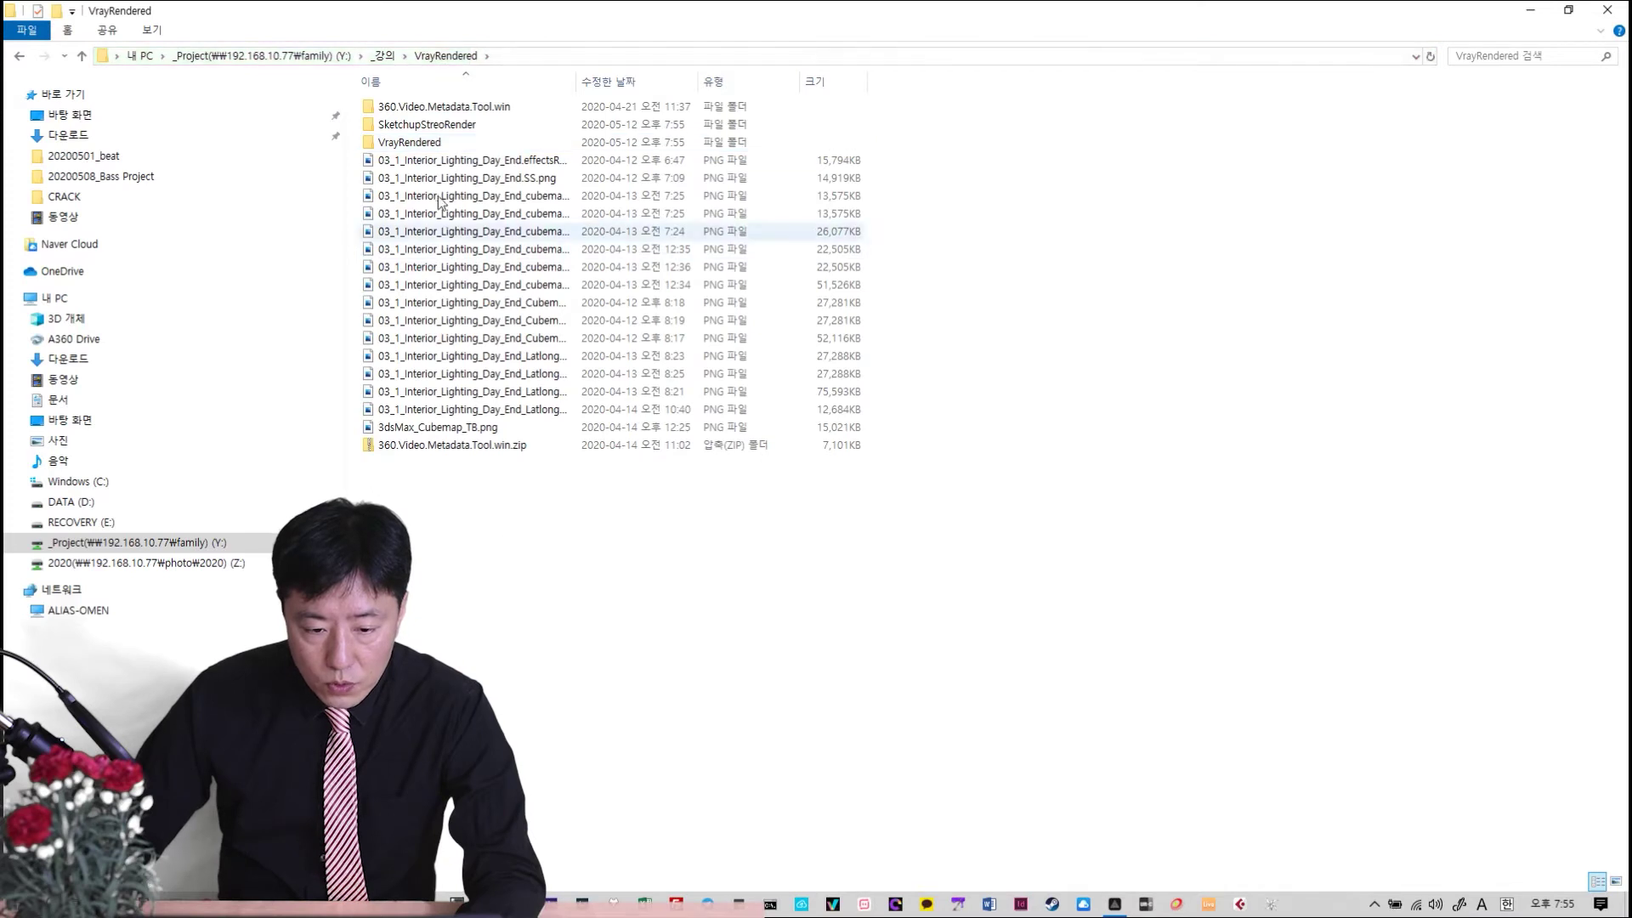
pyautogui.doubleClick(426, 124)
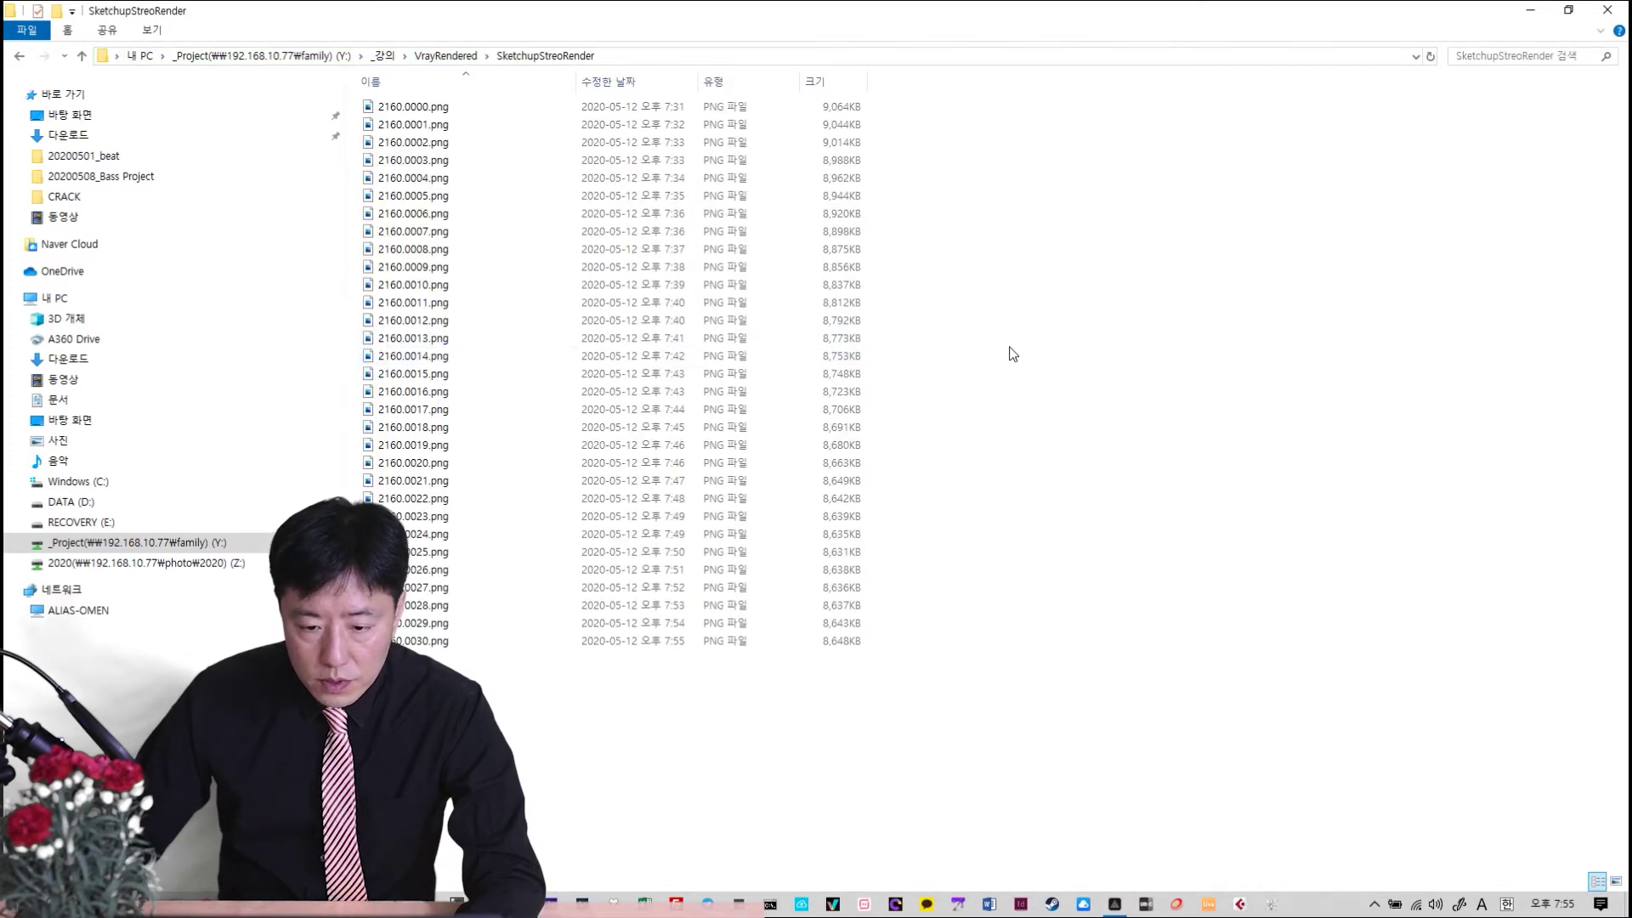
# Enlarge the file thumbnails, open 2160.0000.png in the image viewer, examine the frames through 2160.0005.png and close the viewer
pyautogui.keyDown('ctrl'); pyautogui.scroll(3, 1006, 340); pyautogui.keyUp('ctrl')
pyautogui.keyDown('ctrl'); pyautogui.scroll(2, 587, 442); pyautogui.keyUp('ctrl')
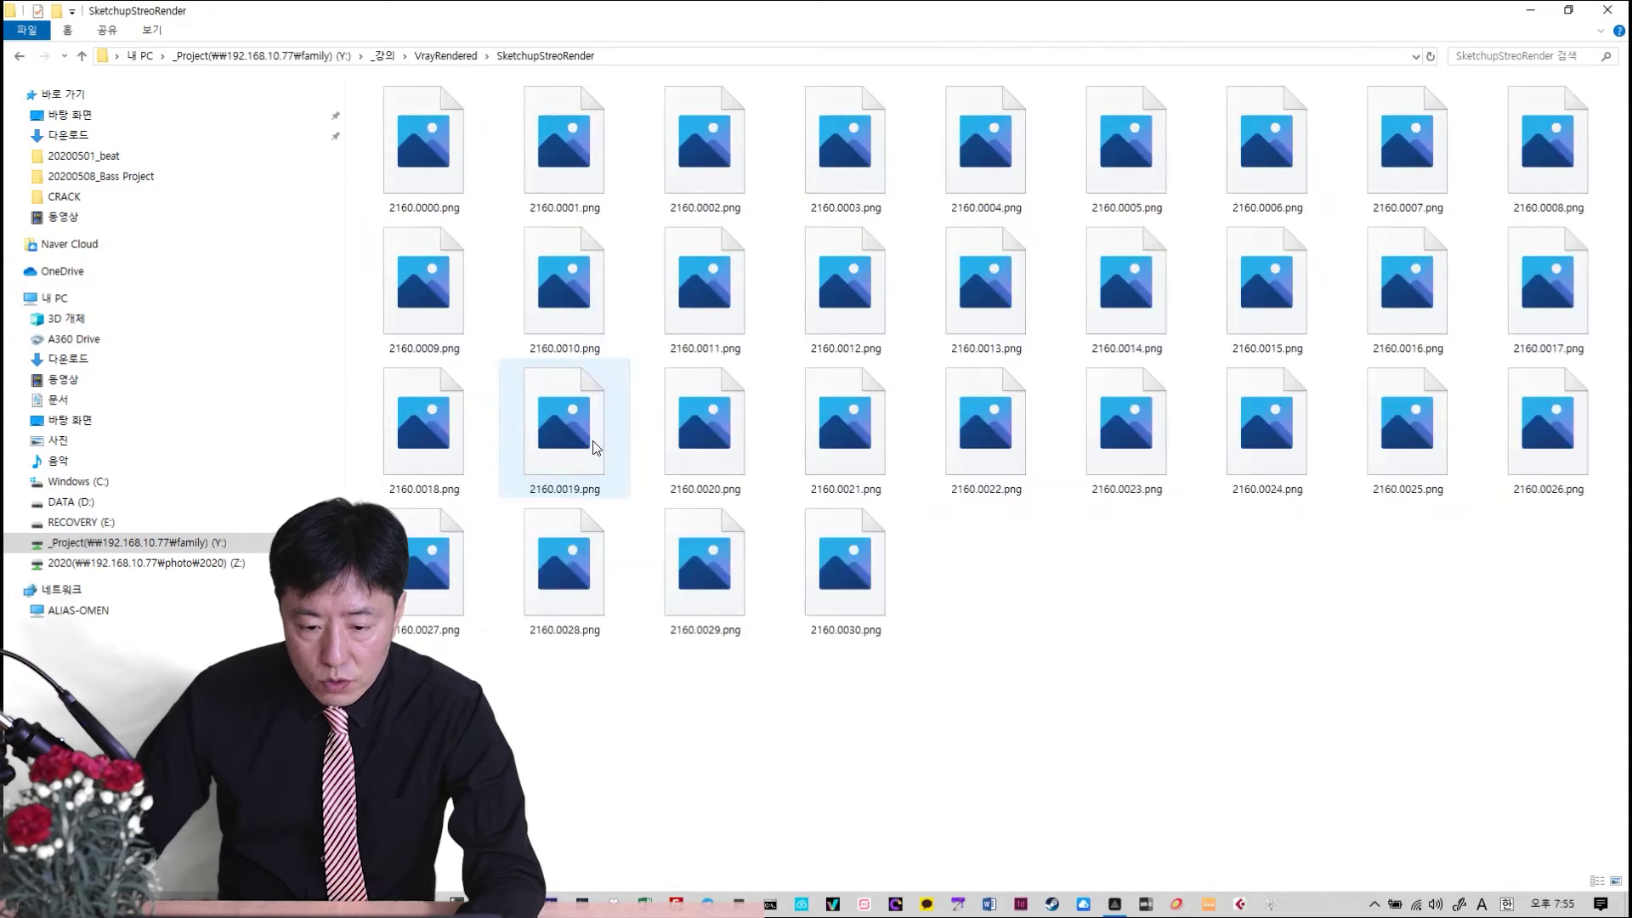
pyautogui.keyDown('ctrl'); pyautogui.scroll(1, 586, 441); pyautogui.keyUp('ctrl')
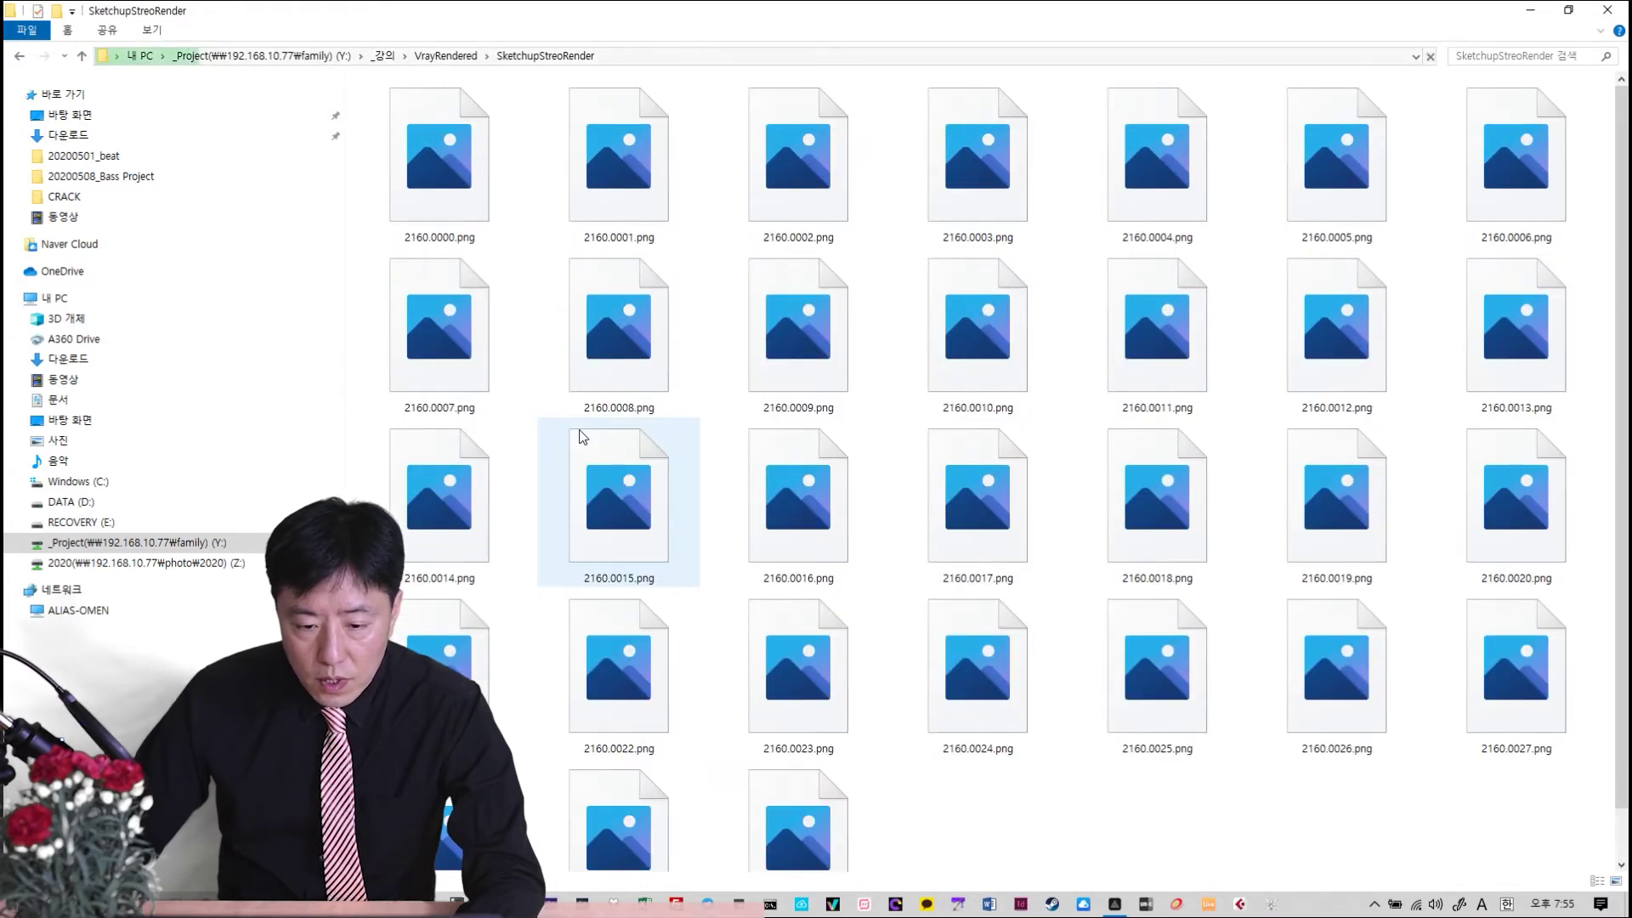
pyautogui.click(469, 194)
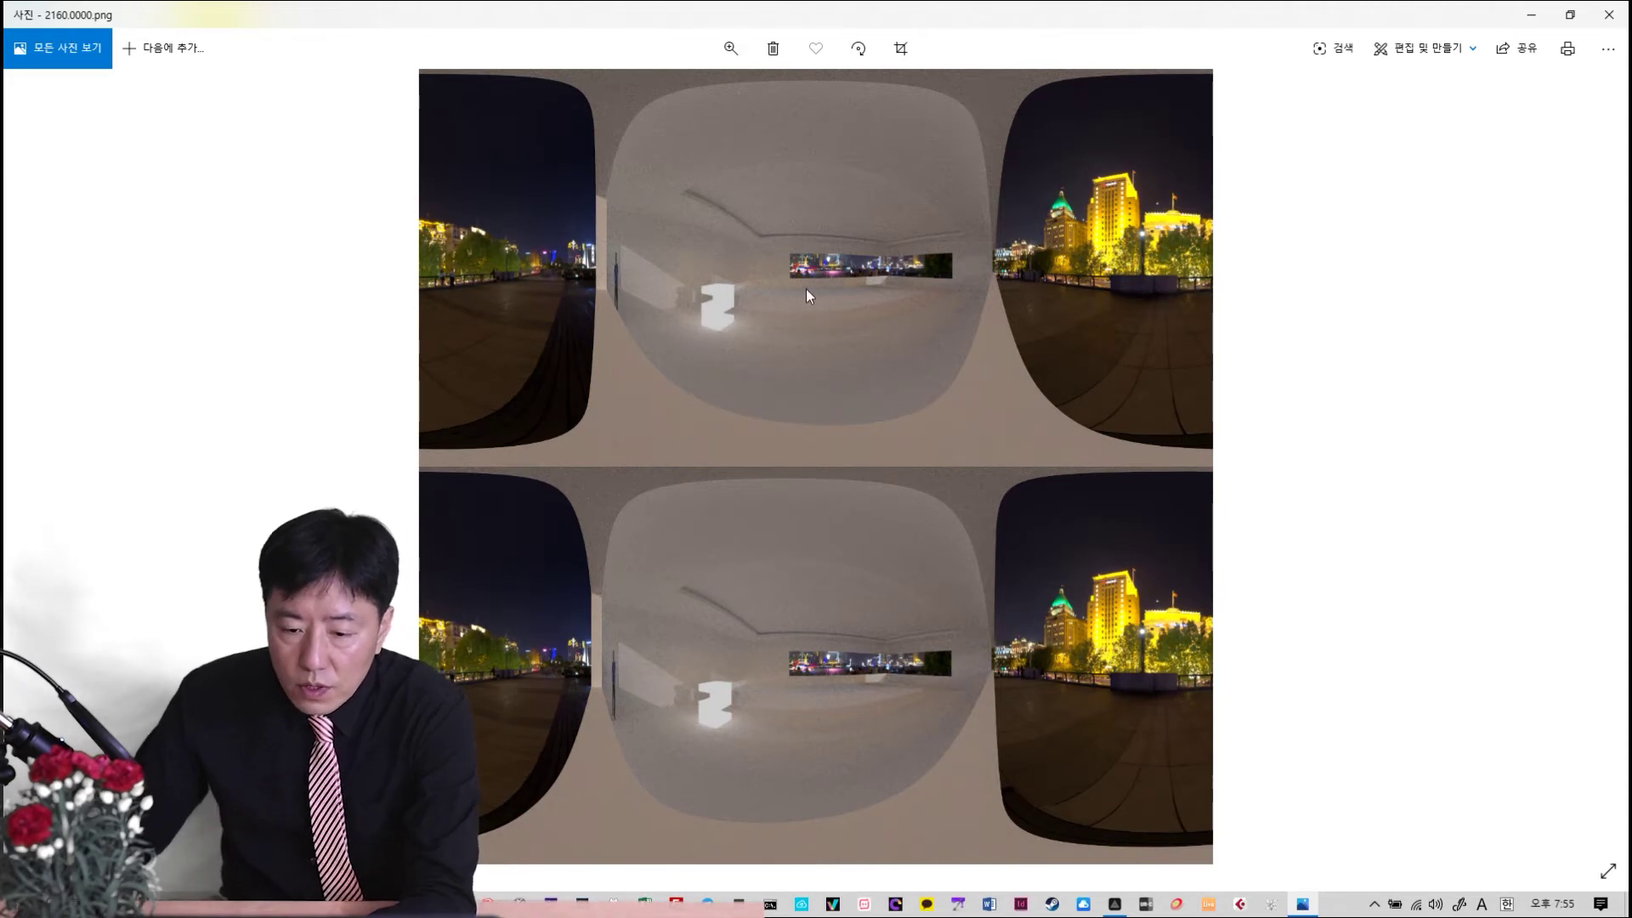
pyautogui.press('Right')
pyautogui.press('Right')
pyautogui.press('Right')
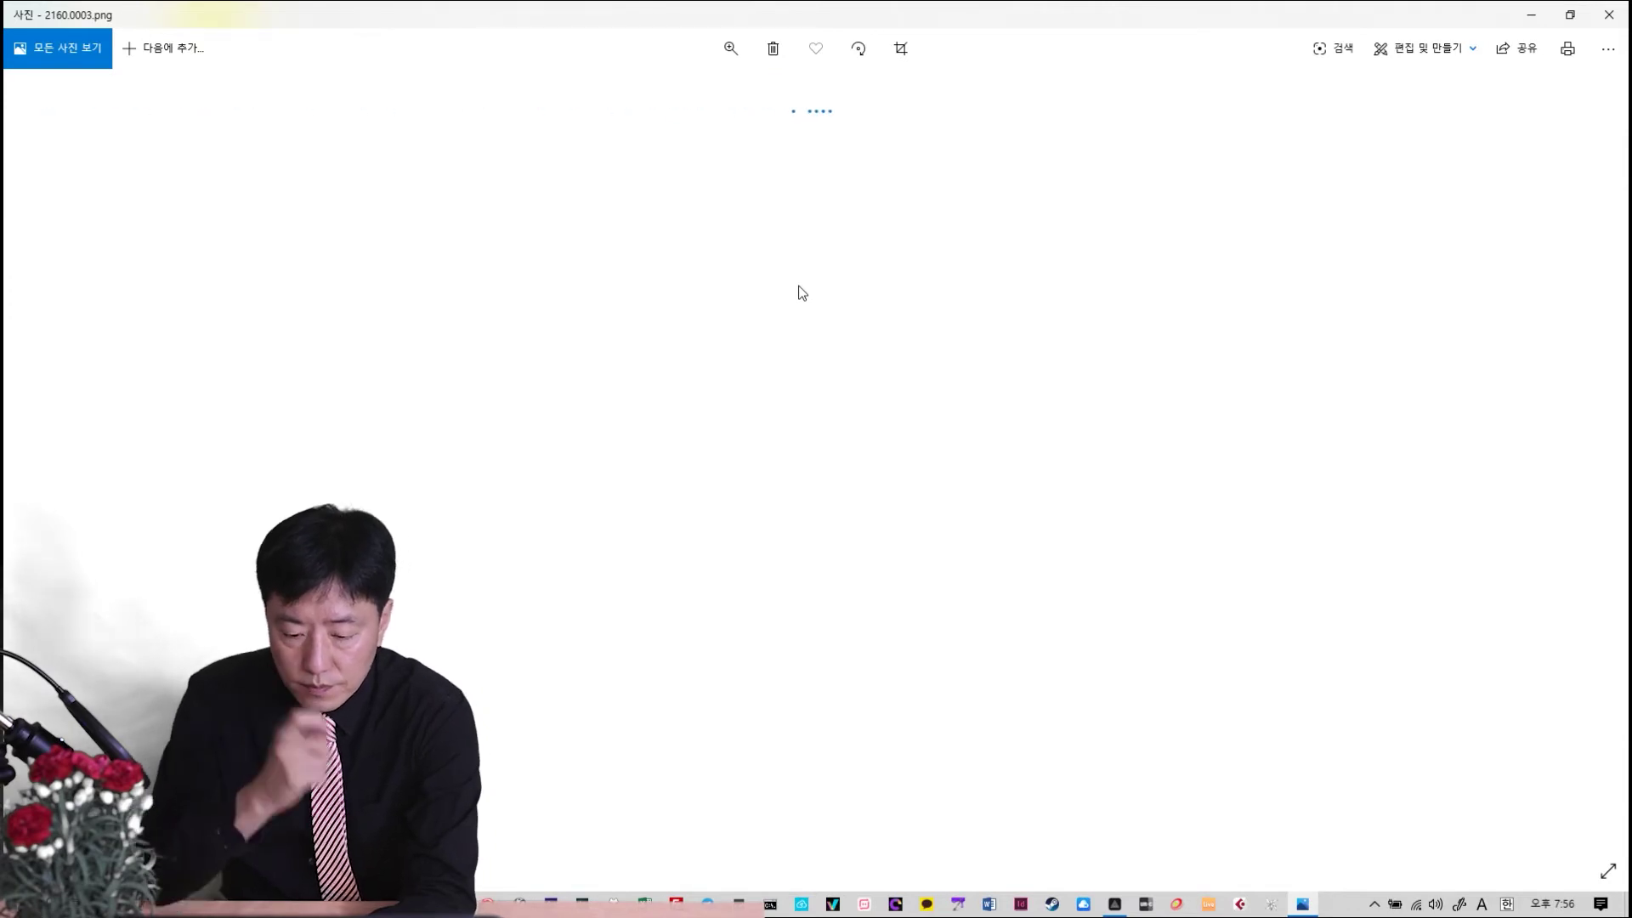
pyautogui.press('Left')
pyautogui.press('Right')
pyautogui.press('Right')
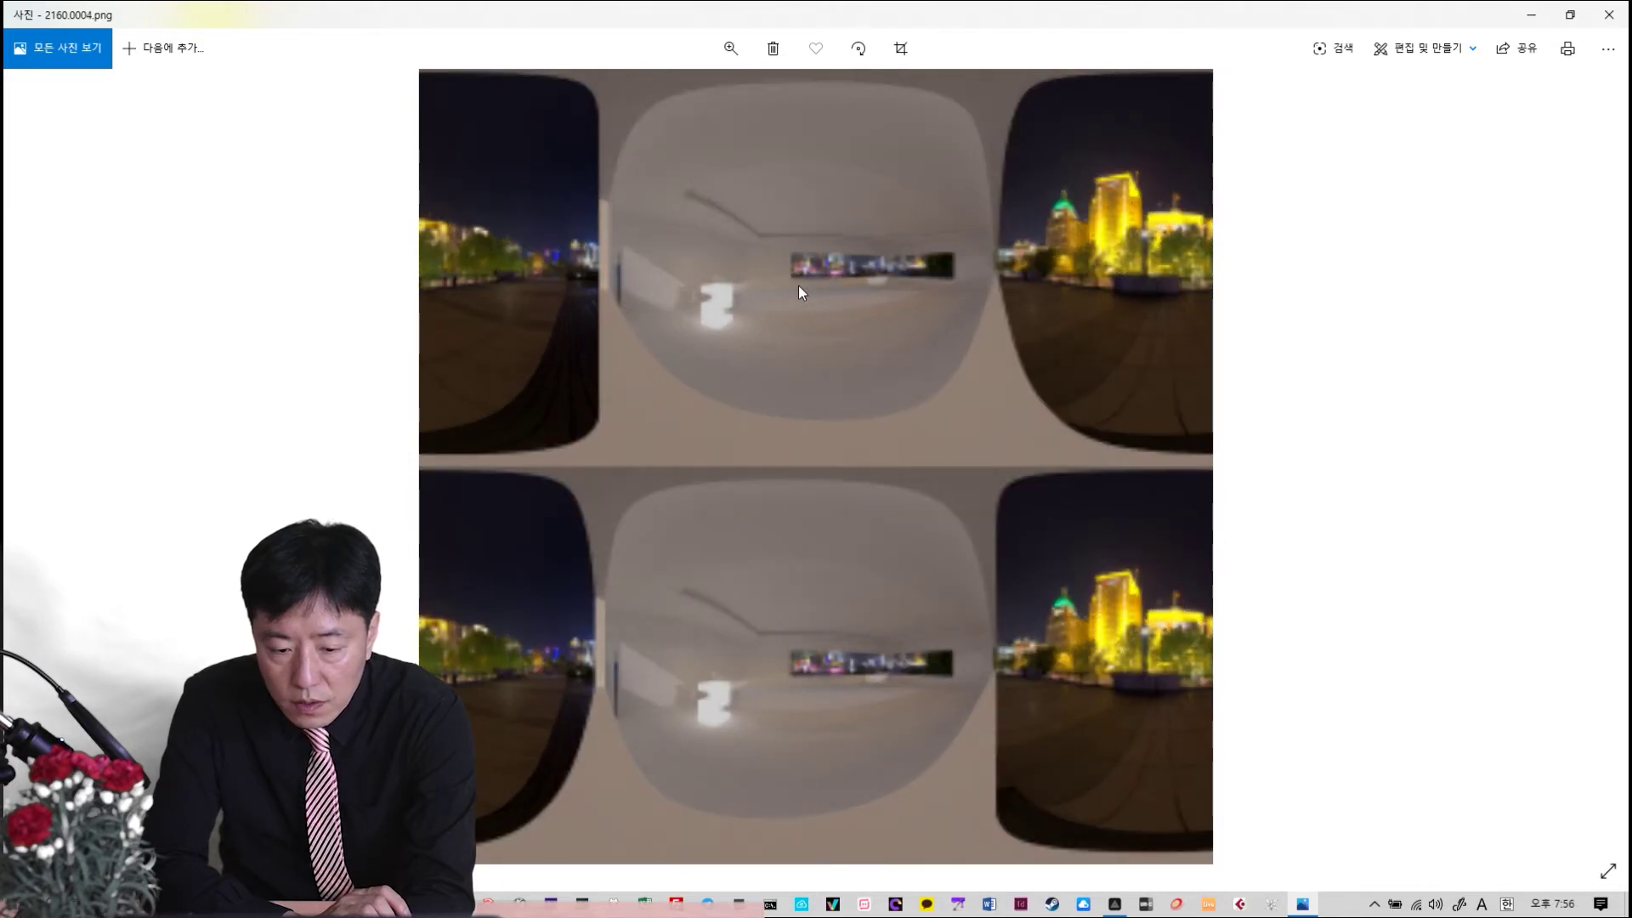
pyautogui.press('Right')
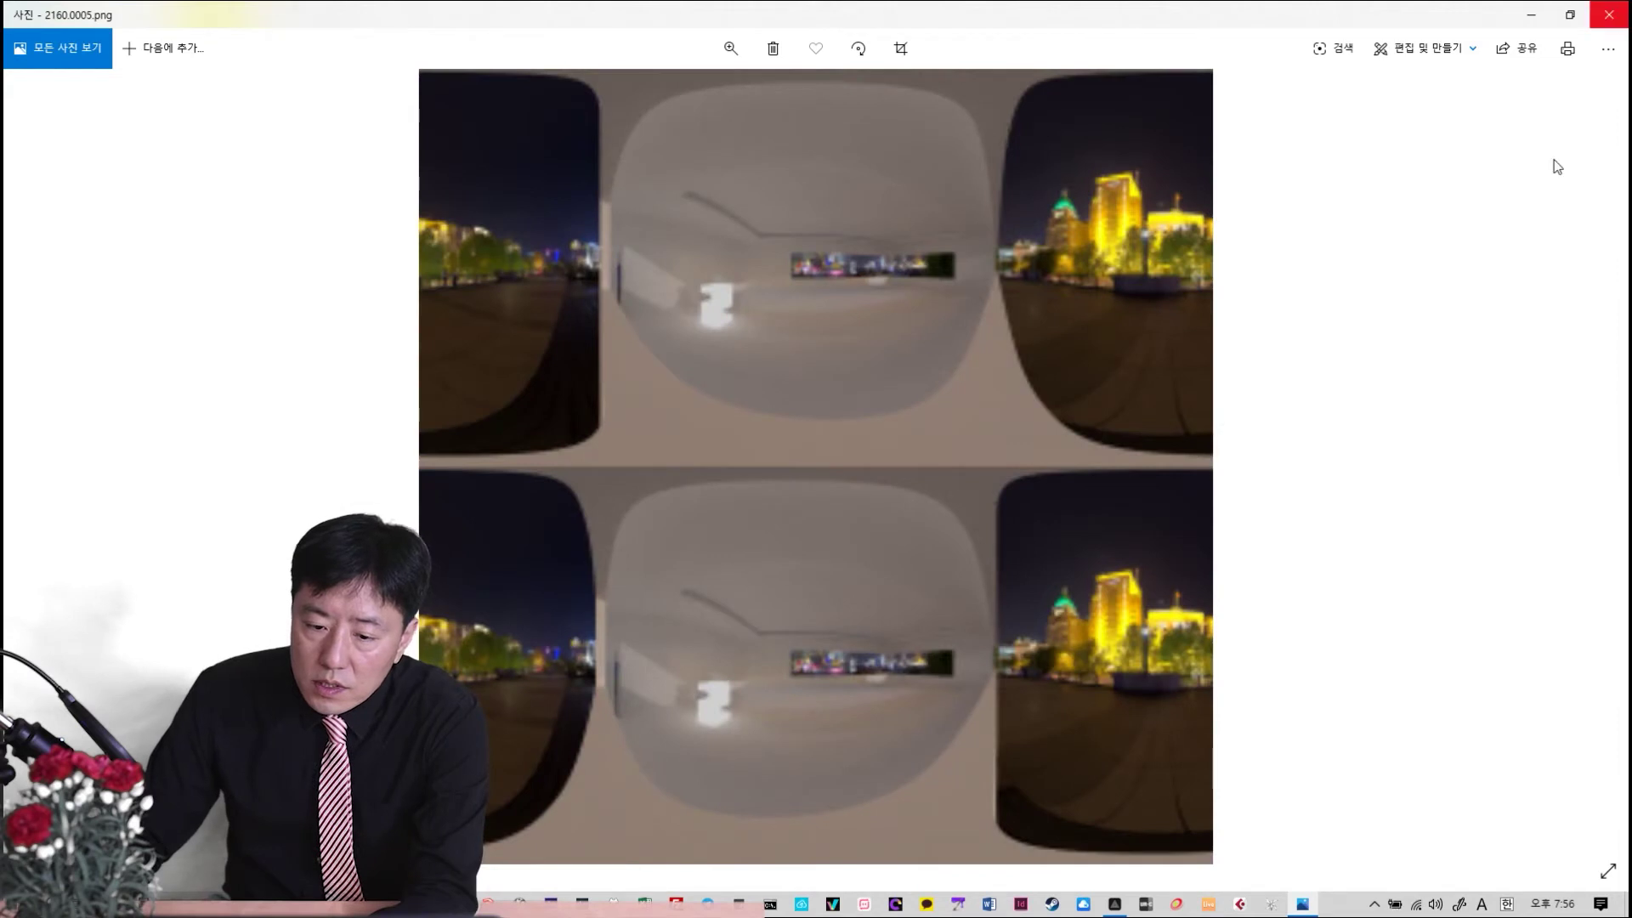
pyautogui.click(1609, 15)
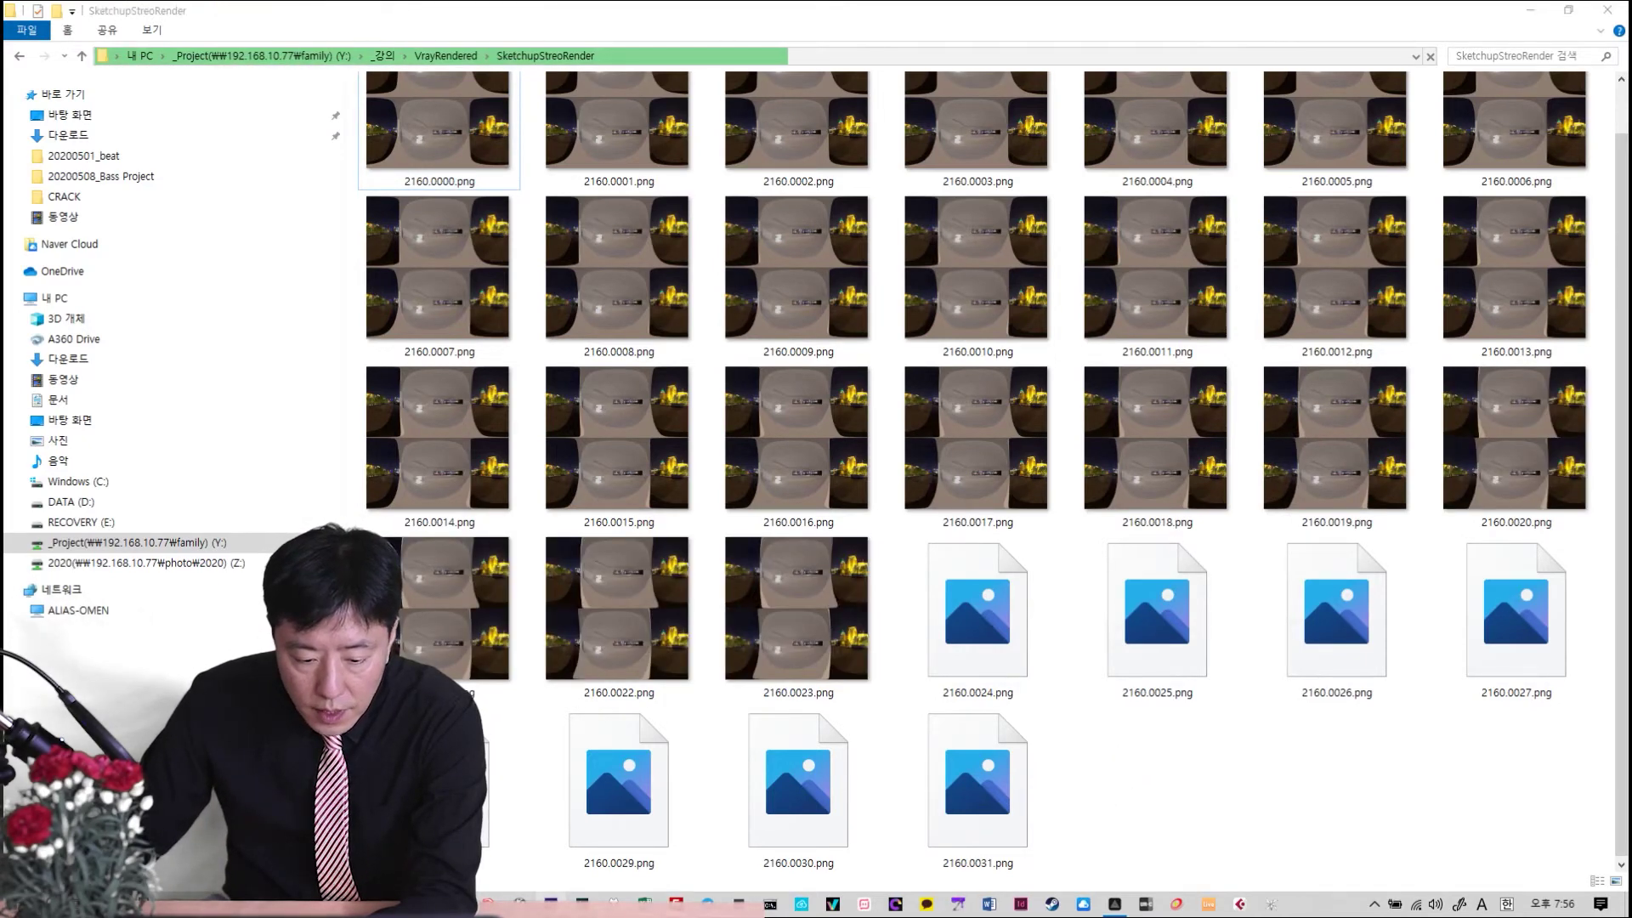
# Switch to After Effects and create a new folder in the project, keeping its default name
pyautogui.click(551, 905)
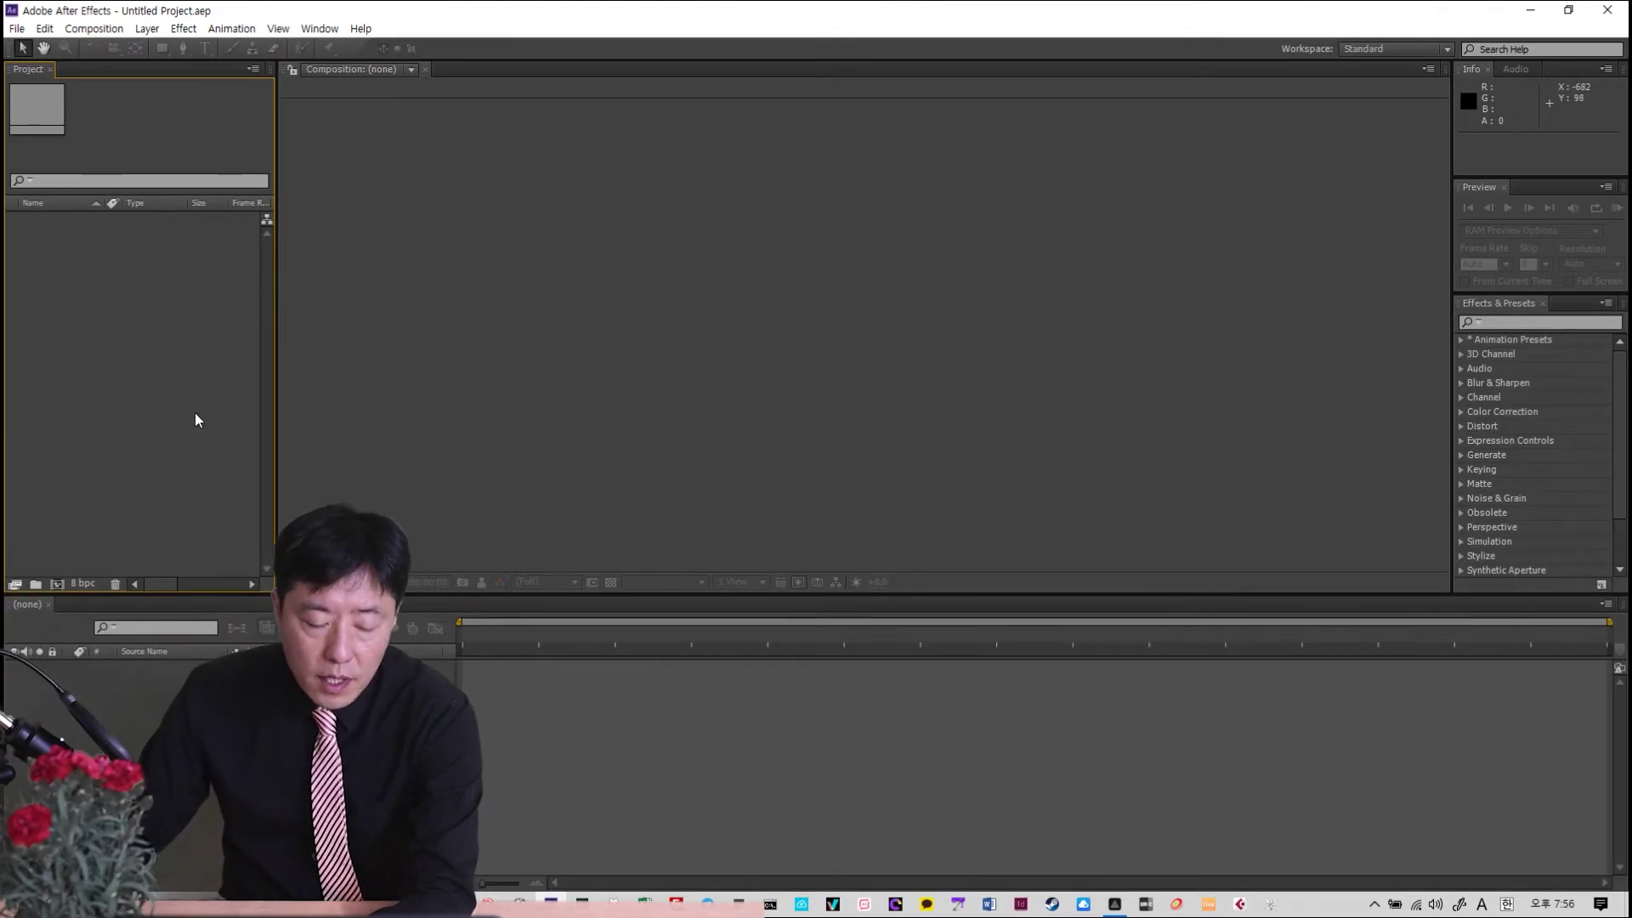
pyautogui.rightClick(122, 319)
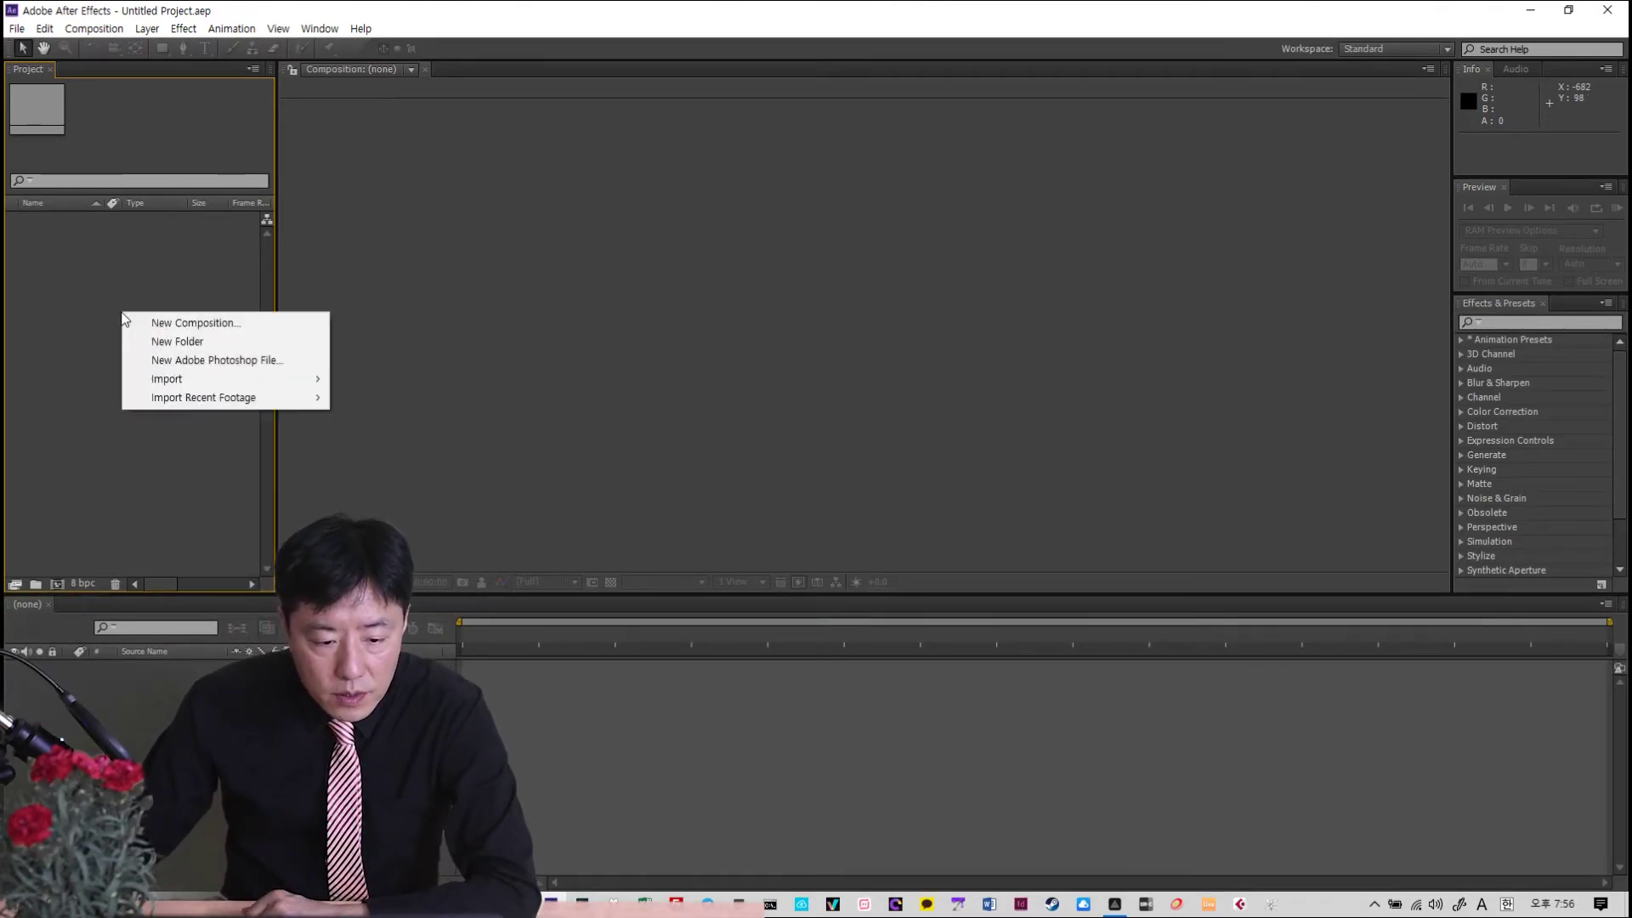
pyautogui.click(145, 339)
pyautogui.click(136, 364)
pyautogui.click(74, 219)
# Start a file import and browse from the VrayRendered sequence to the SketchupStreoRender folder
pyautogui.click(21, 29)
pyautogui.moveTo(117, 251)
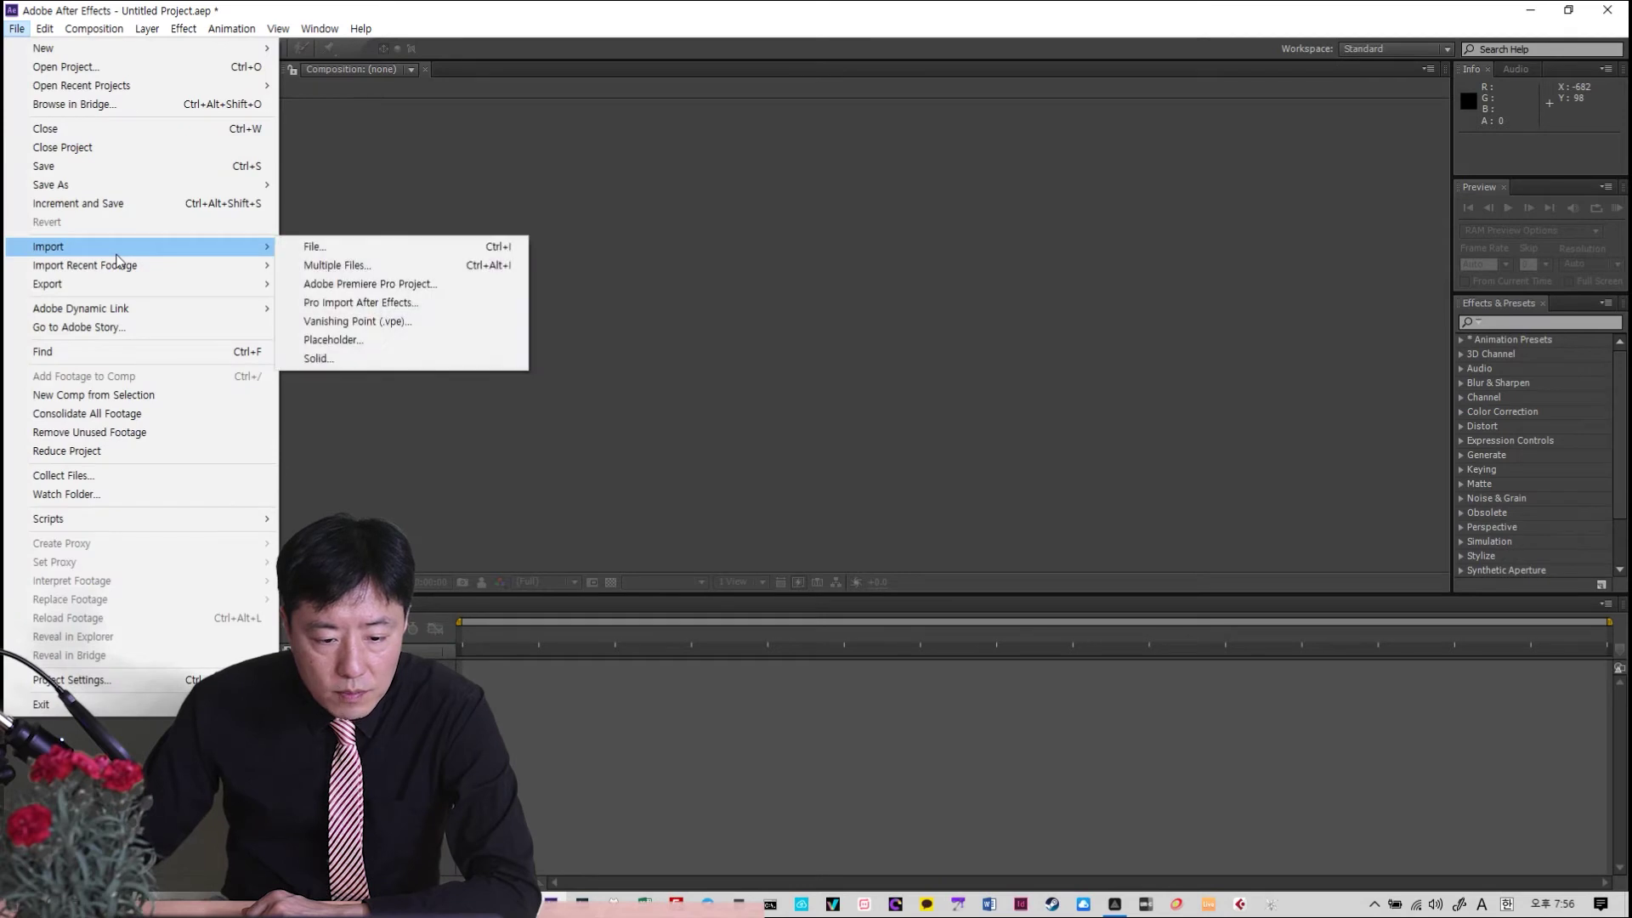
pyautogui.click(311, 249)
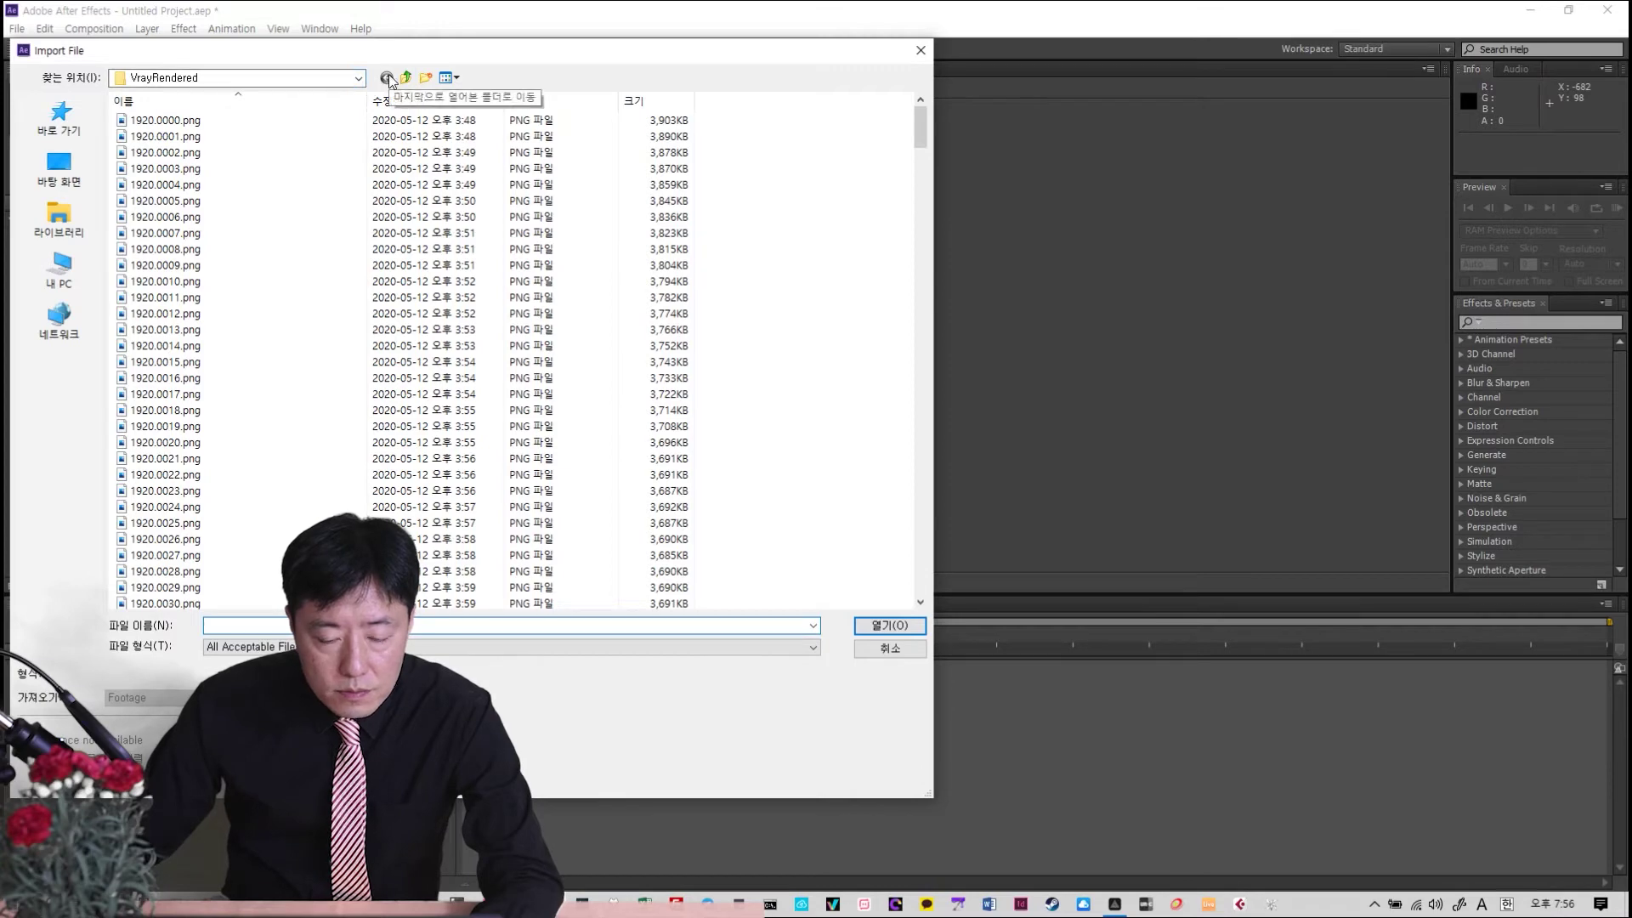
pyautogui.keyDown('ctrl'); pyautogui.scroll(4, 528, 335); pyautogui.keyUp('ctrl')
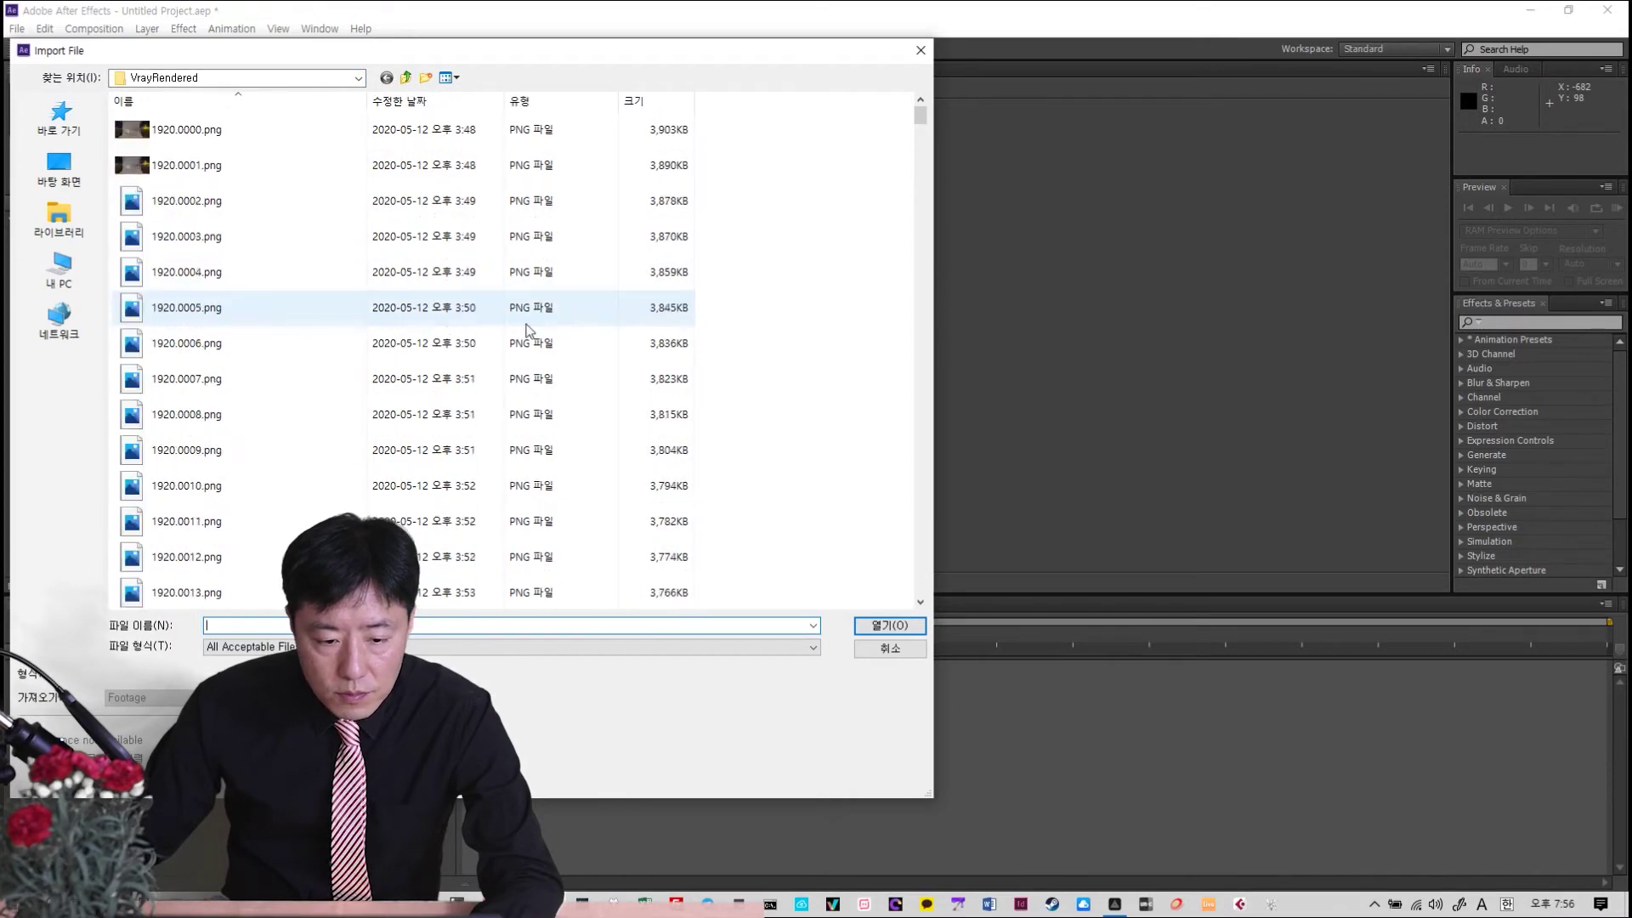
pyautogui.keyDown('ctrl'); pyautogui.scroll(2, 362, 323); pyautogui.keyUp('ctrl')
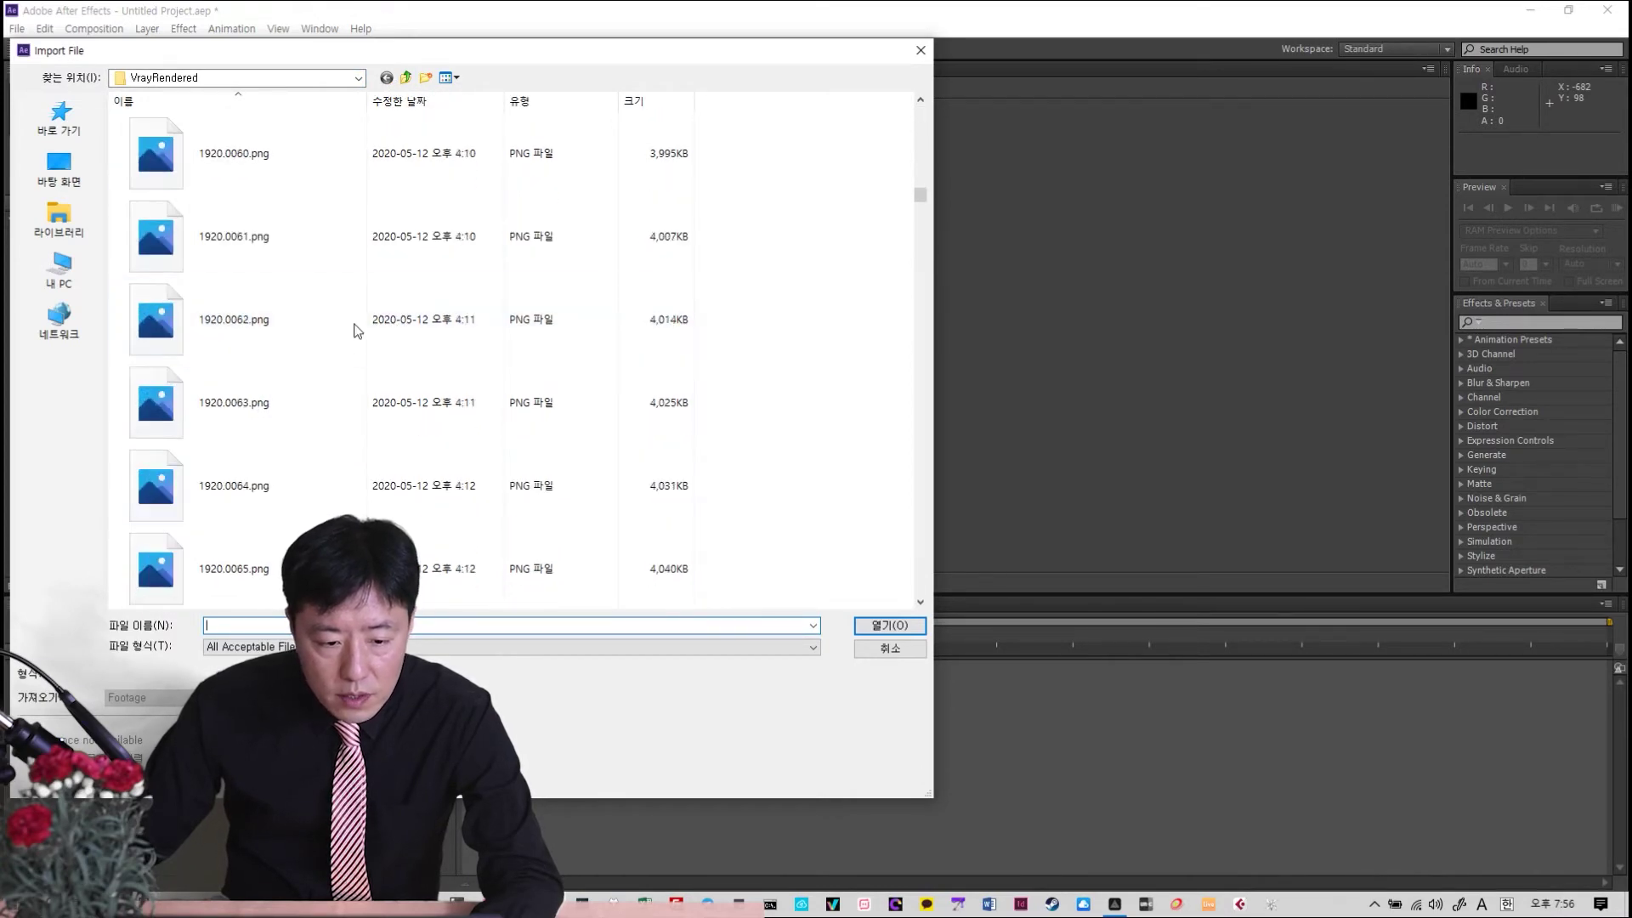
pyautogui.scroll(-20, 363, 319)
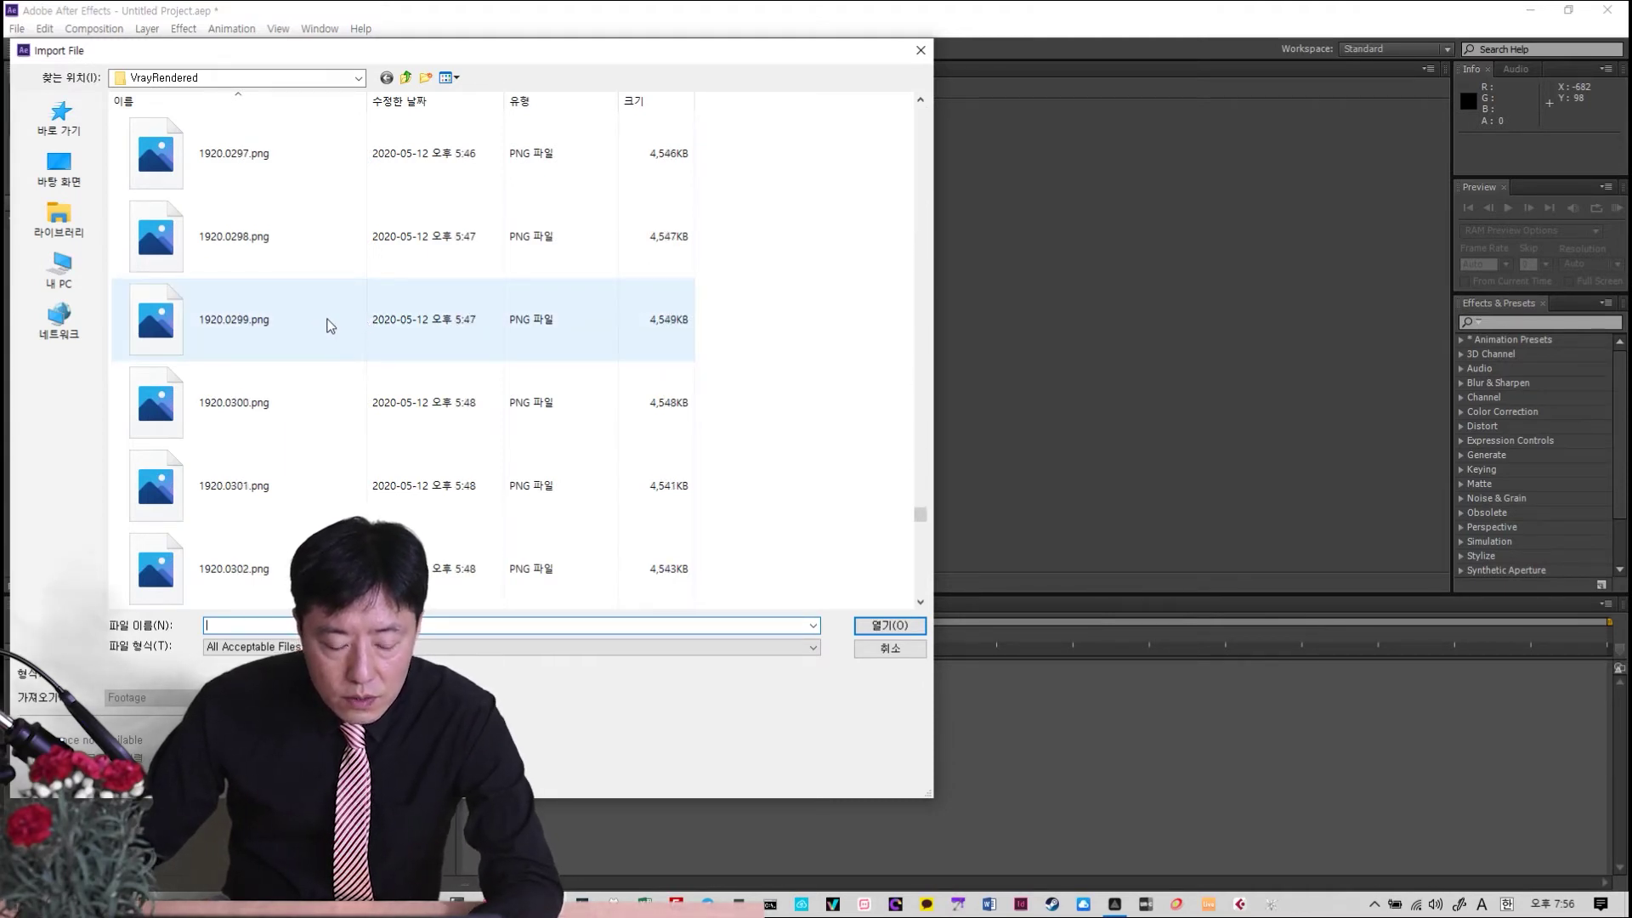
pyautogui.scroll(7, 340, 255)
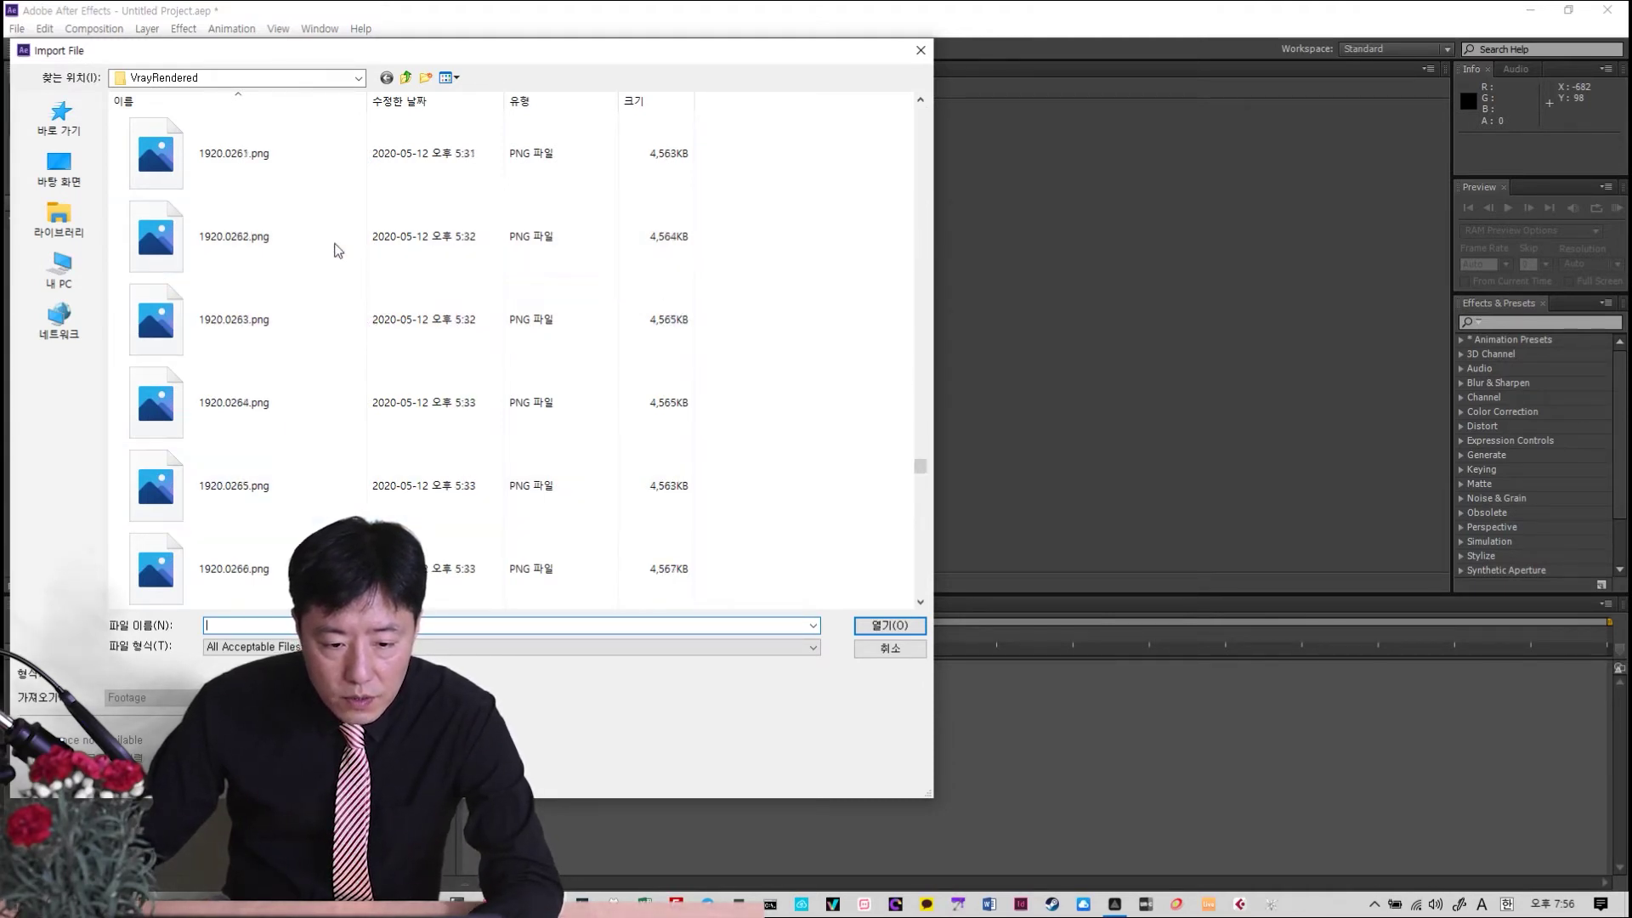
pyautogui.click(405, 78)
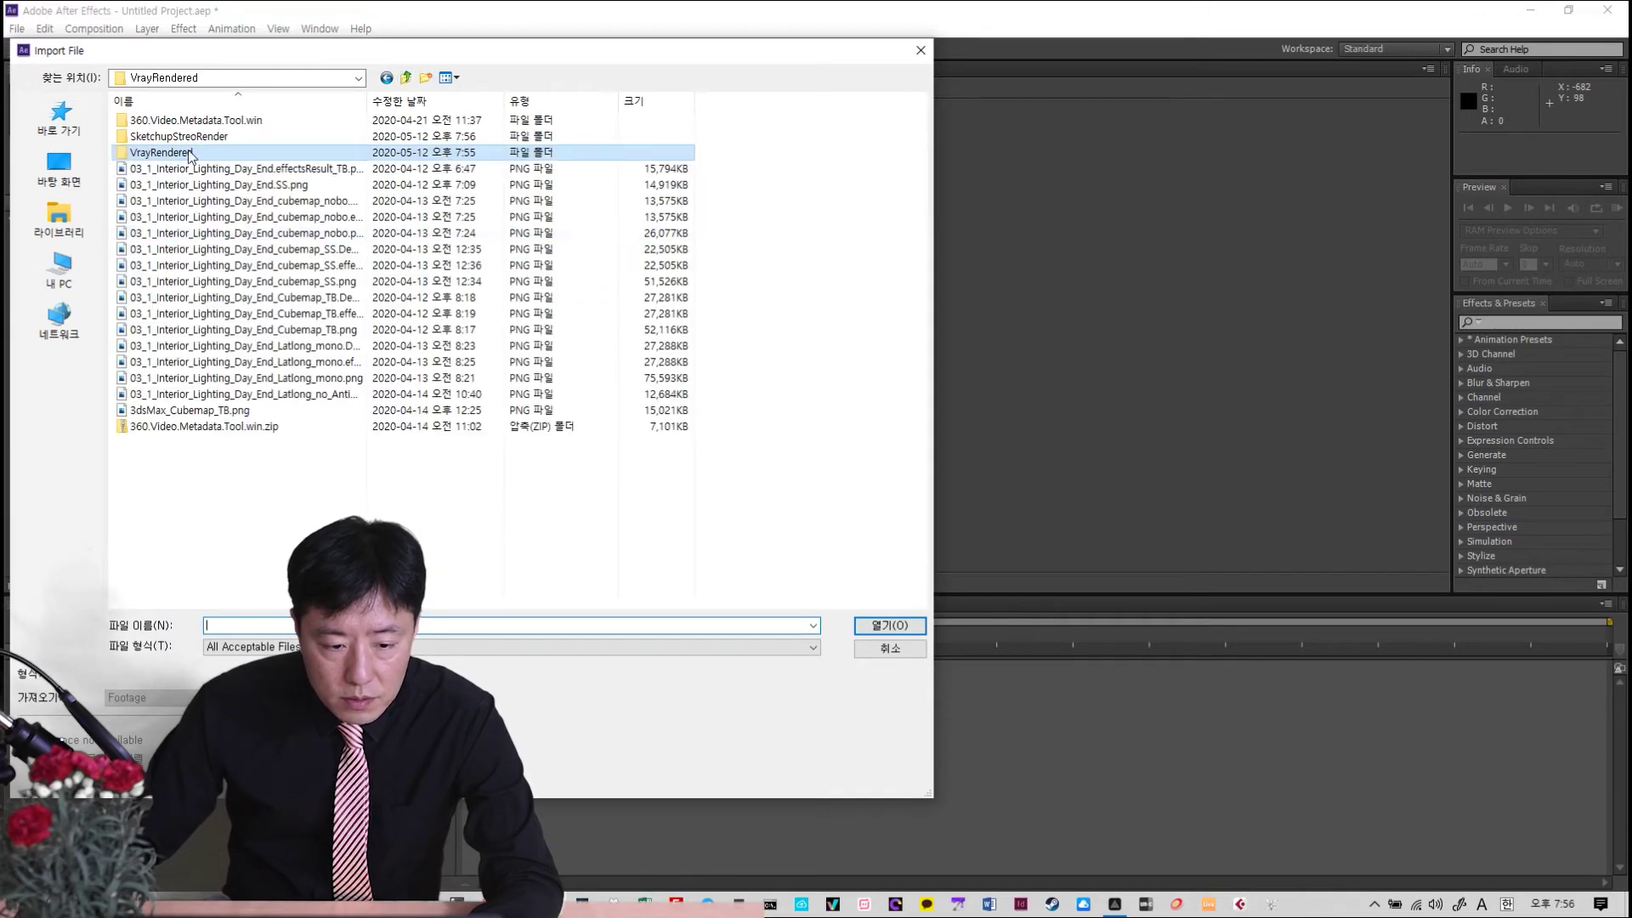
pyautogui.doubleClick(183, 137)
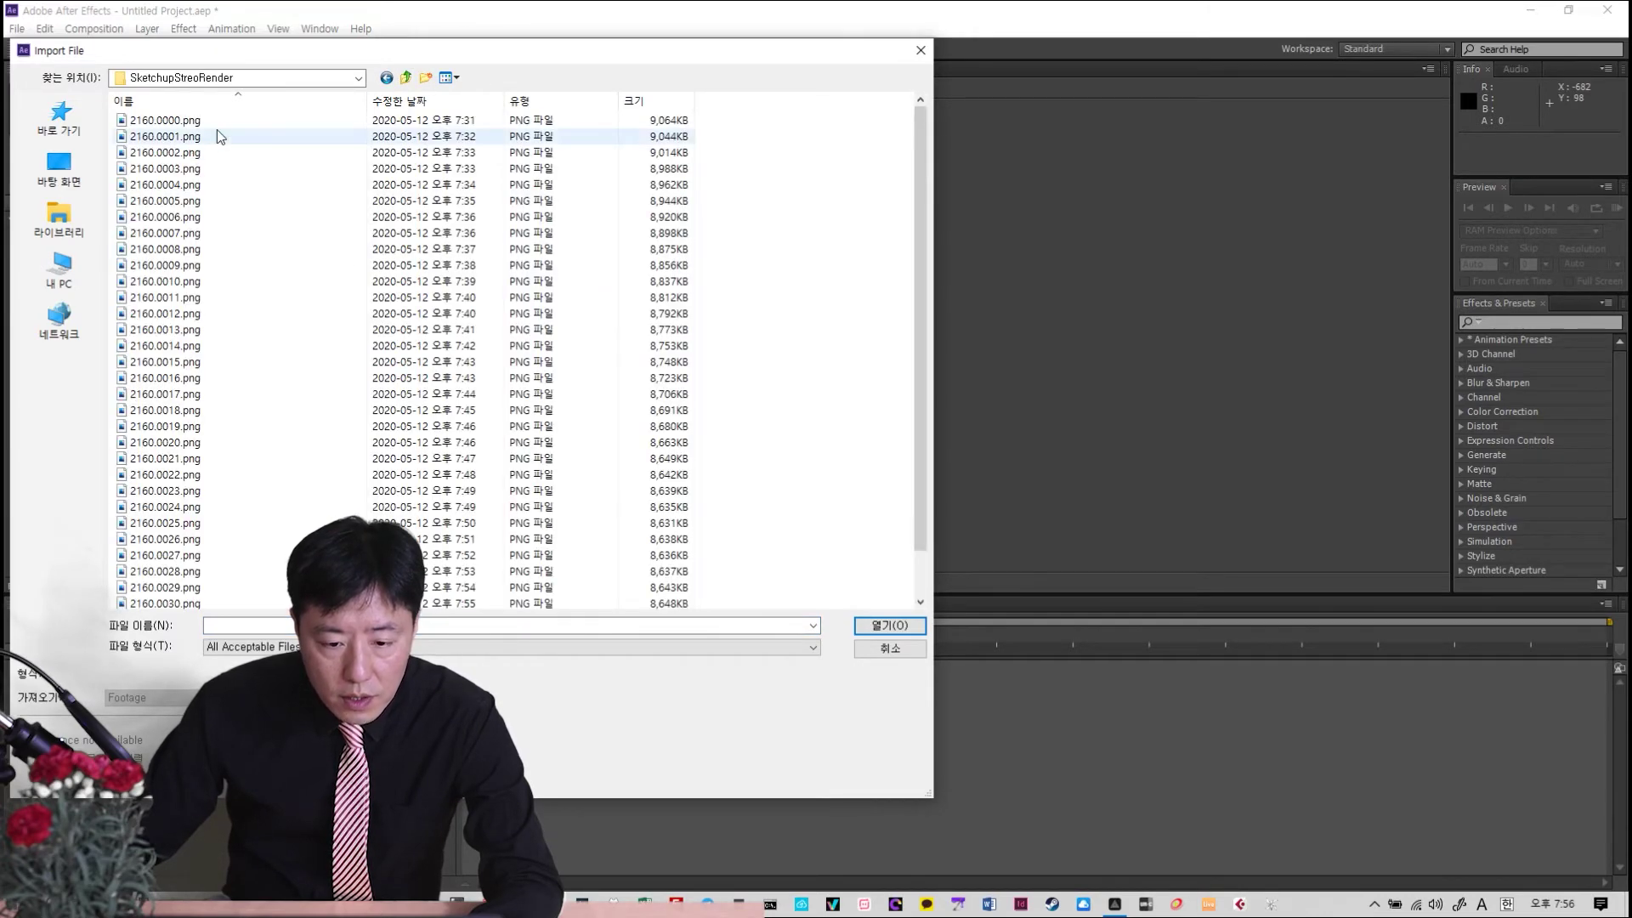
# Select all PNG frames from 2160.0000.png to 2160.0032.png and import them as footage
pyautogui.keyDown('ctrl'); pyautogui.scroll(5, 347, 280); pyautogui.keyUp('ctrl')
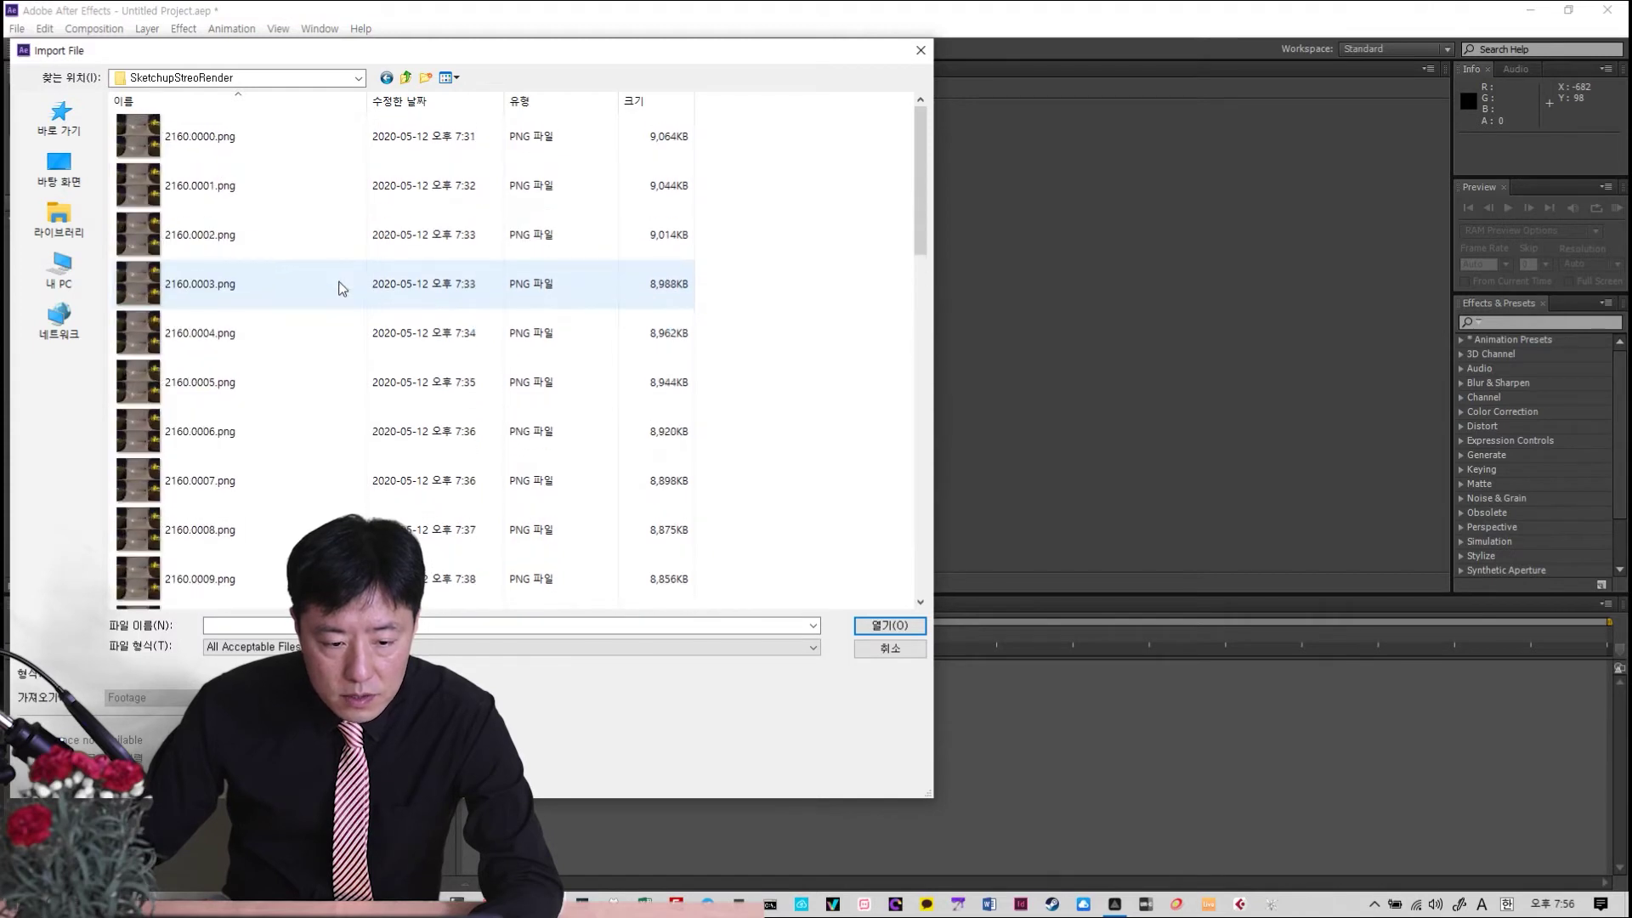
pyautogui.scroll(-5, 346, 290)
pyautogui.scroll(-5, 345, 287)
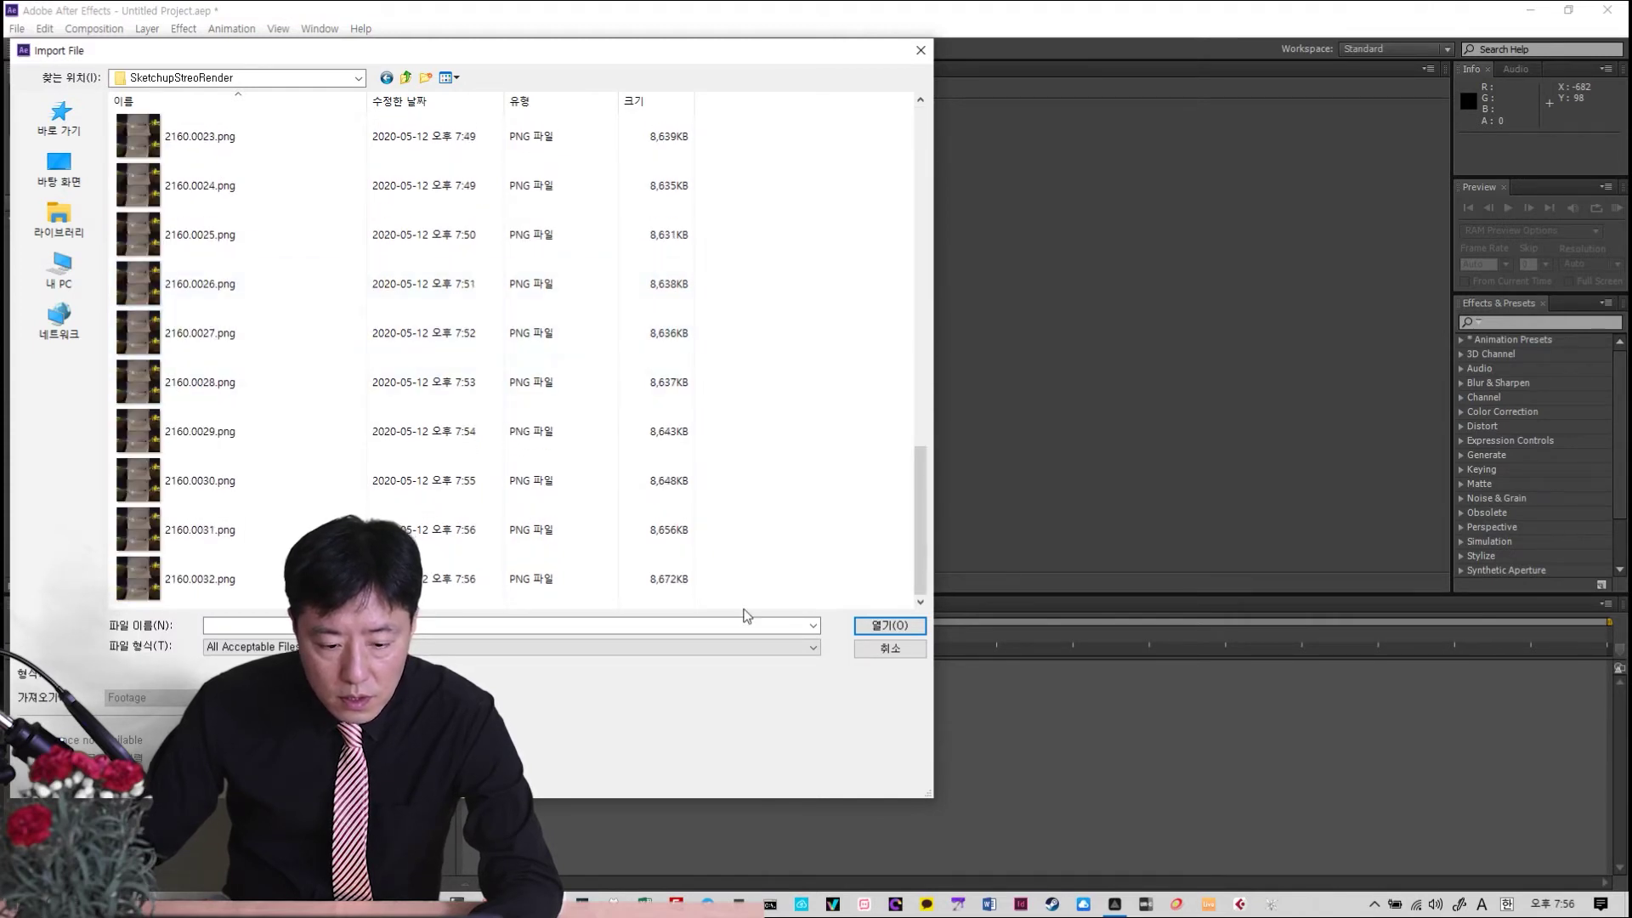
pyautogui.click(241, 590)
pyautogui.scroll(8, 281, 263)
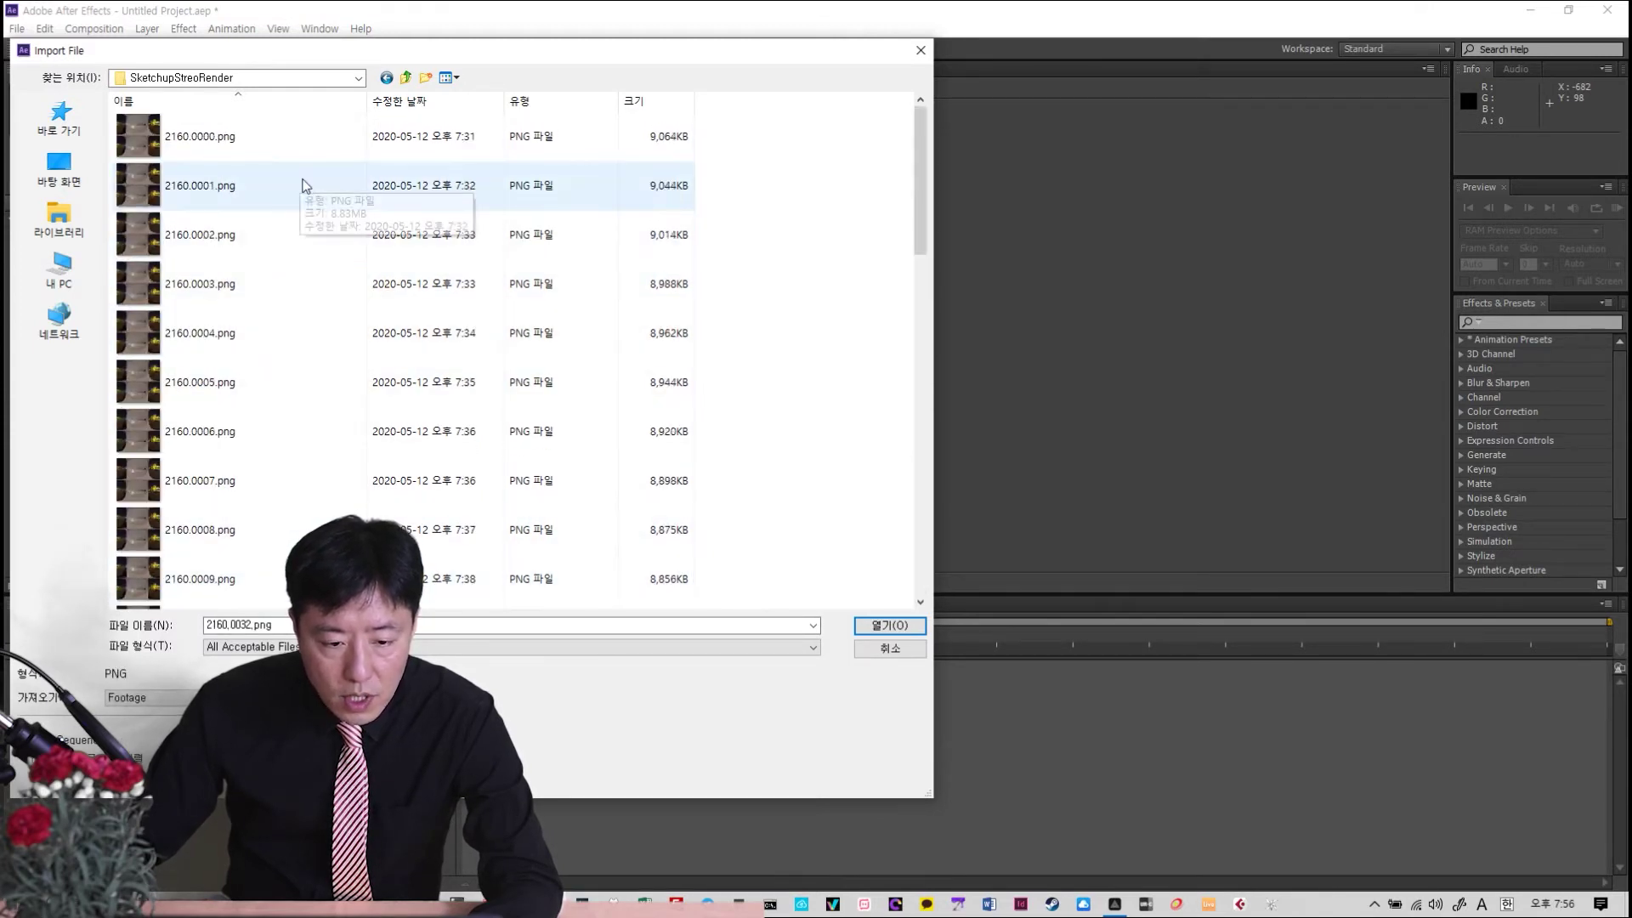
pyautogui.keyDown('shift'); pyautogui.click(237, 142); pyautogui.keyUp('shift')
pyautogui.scroll(-8, 370, 310)
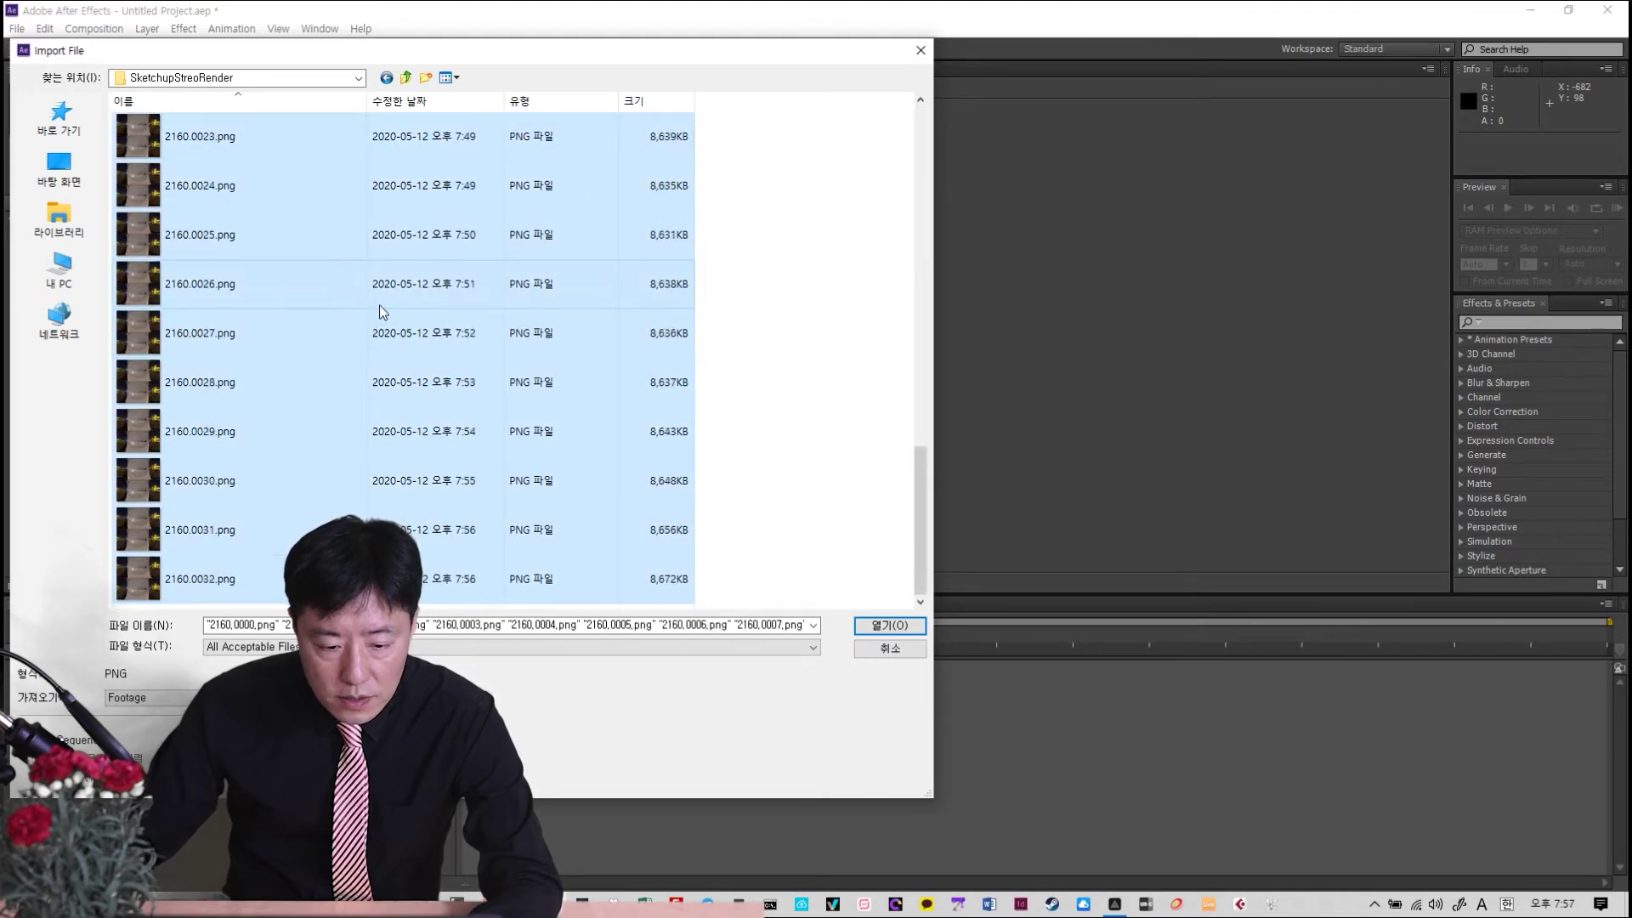
pyautogui.scroll(8, 380, 312)
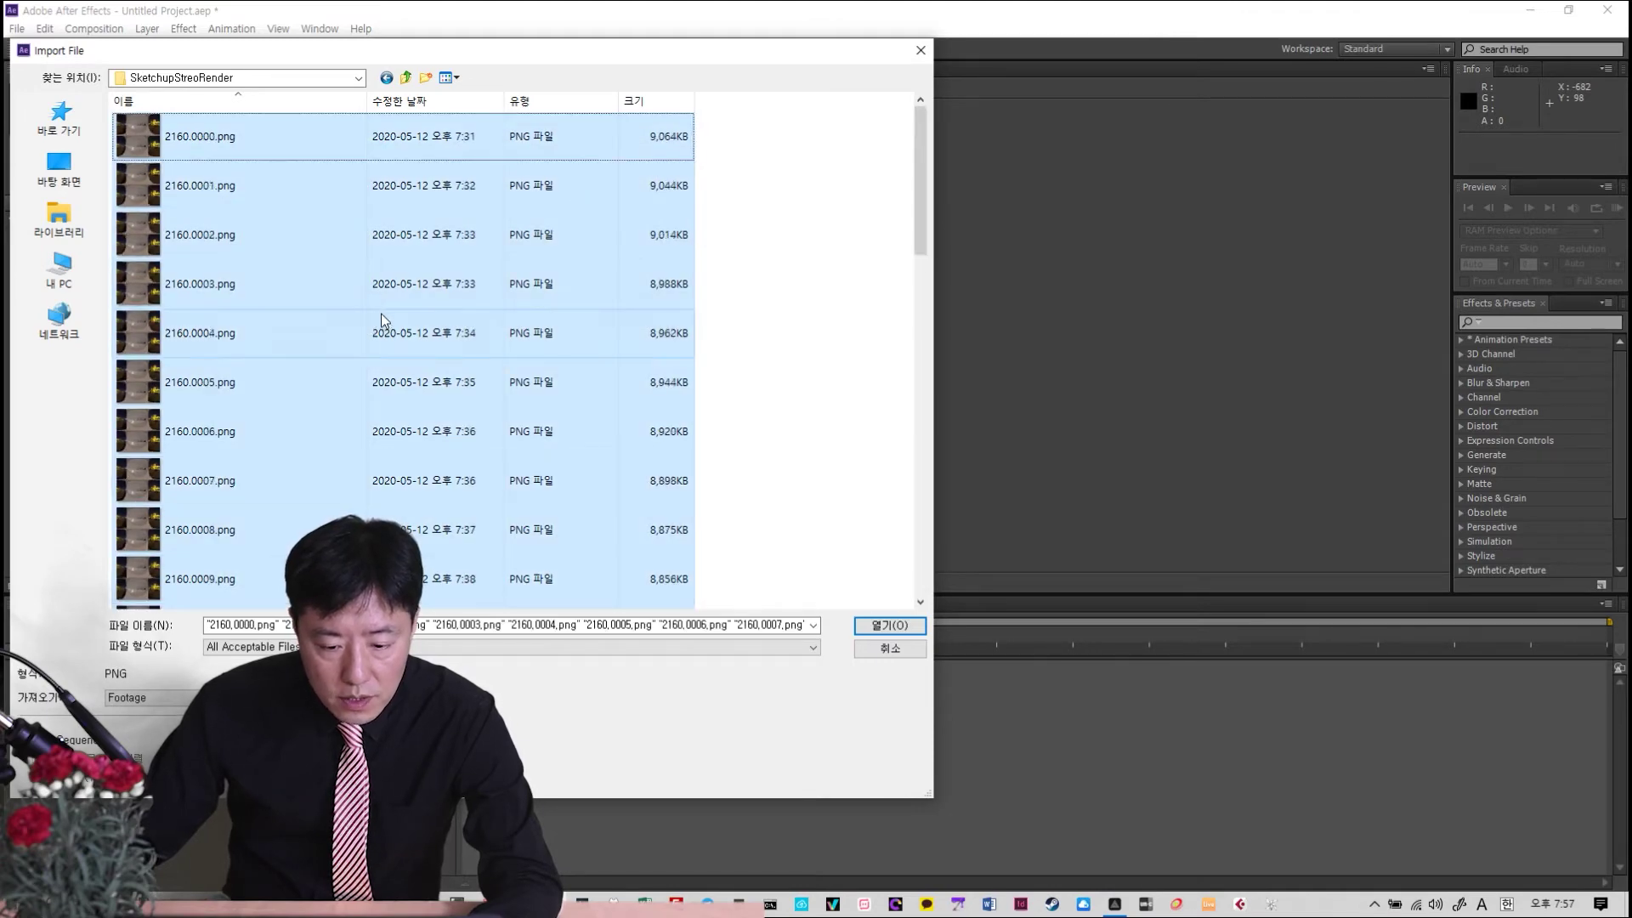
pyautogui.click(890, 627)
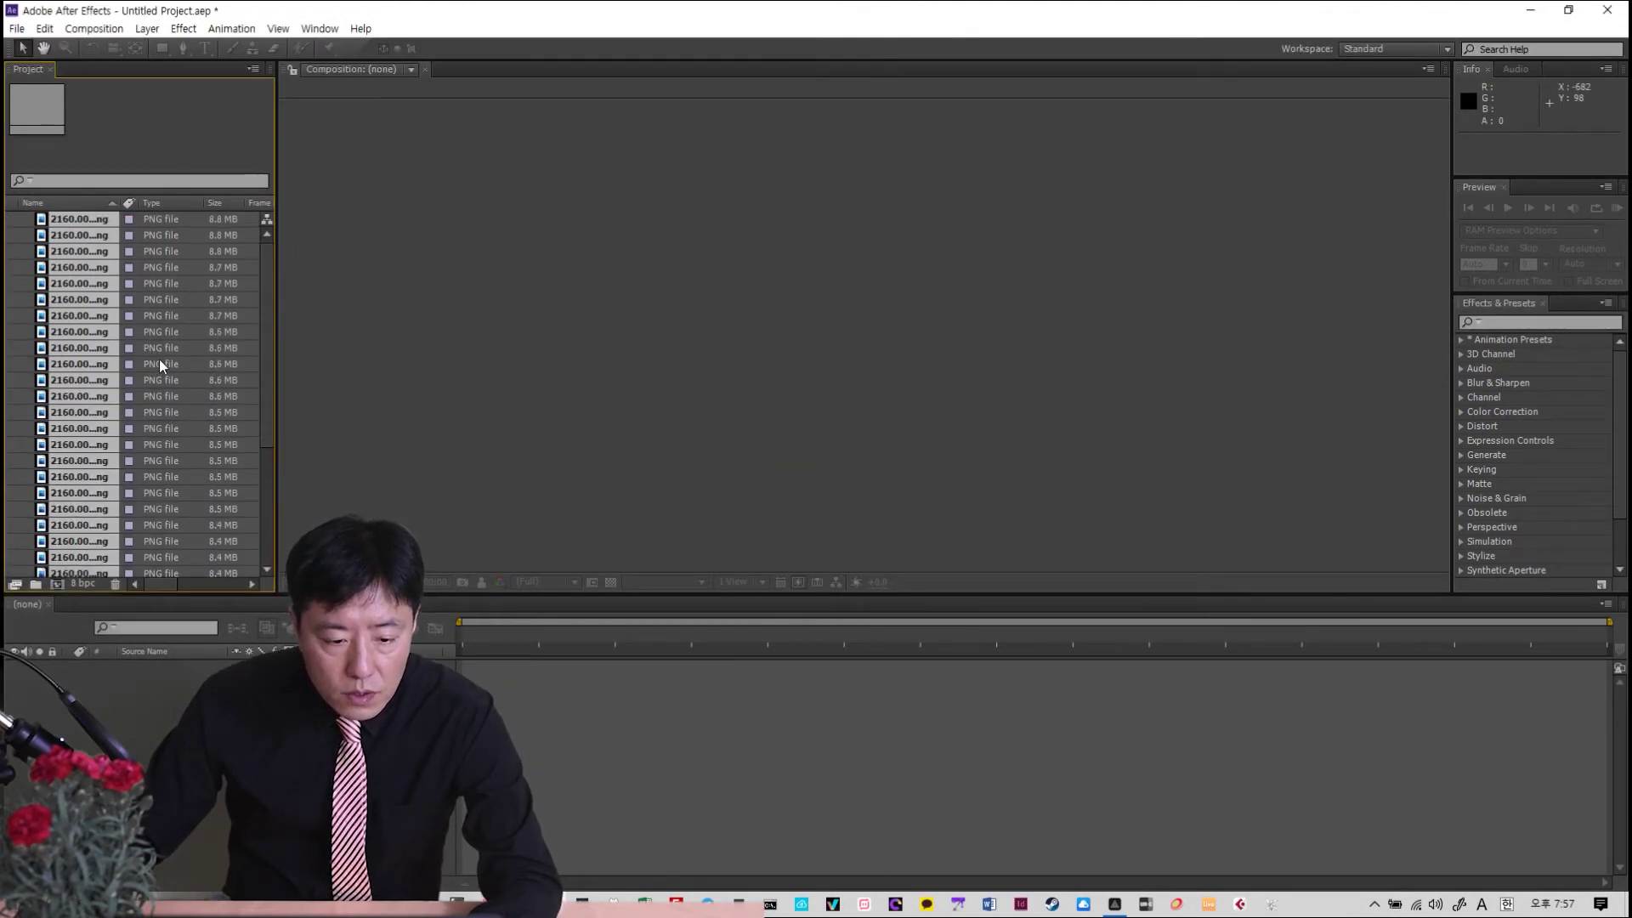
# Create a single composition from the imported frames, using 2160.0000.png dimensions, a still duration of 0:00:00:02 and sequenced layers
pyautogui.scroll(4, 156, 378)
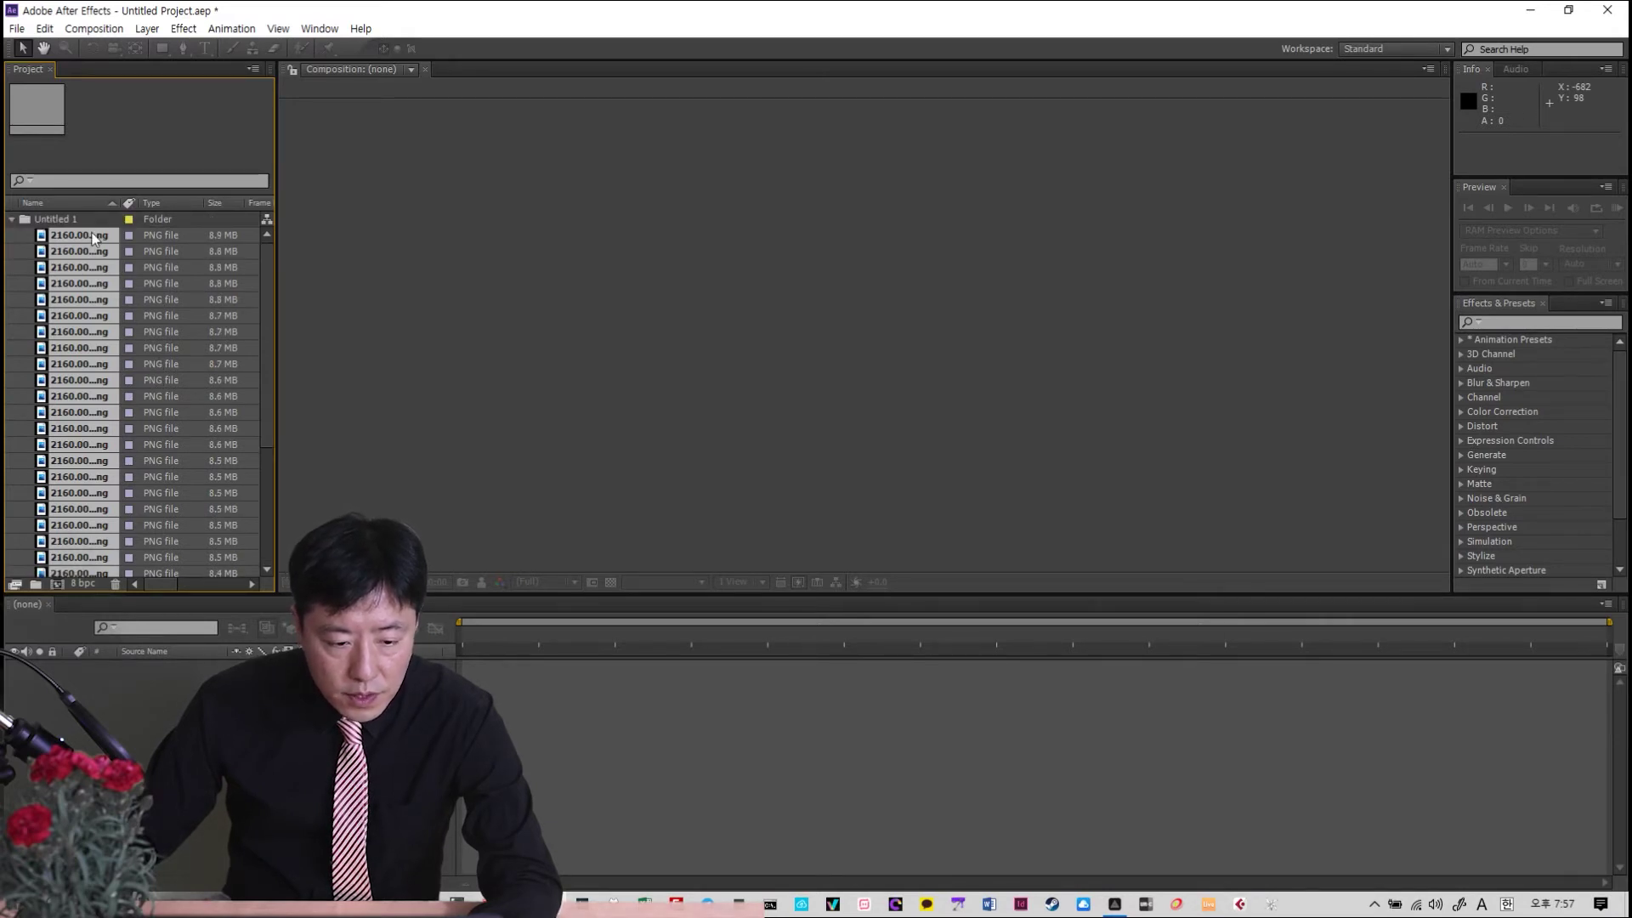
pyautogui.rightClick(91, 242)
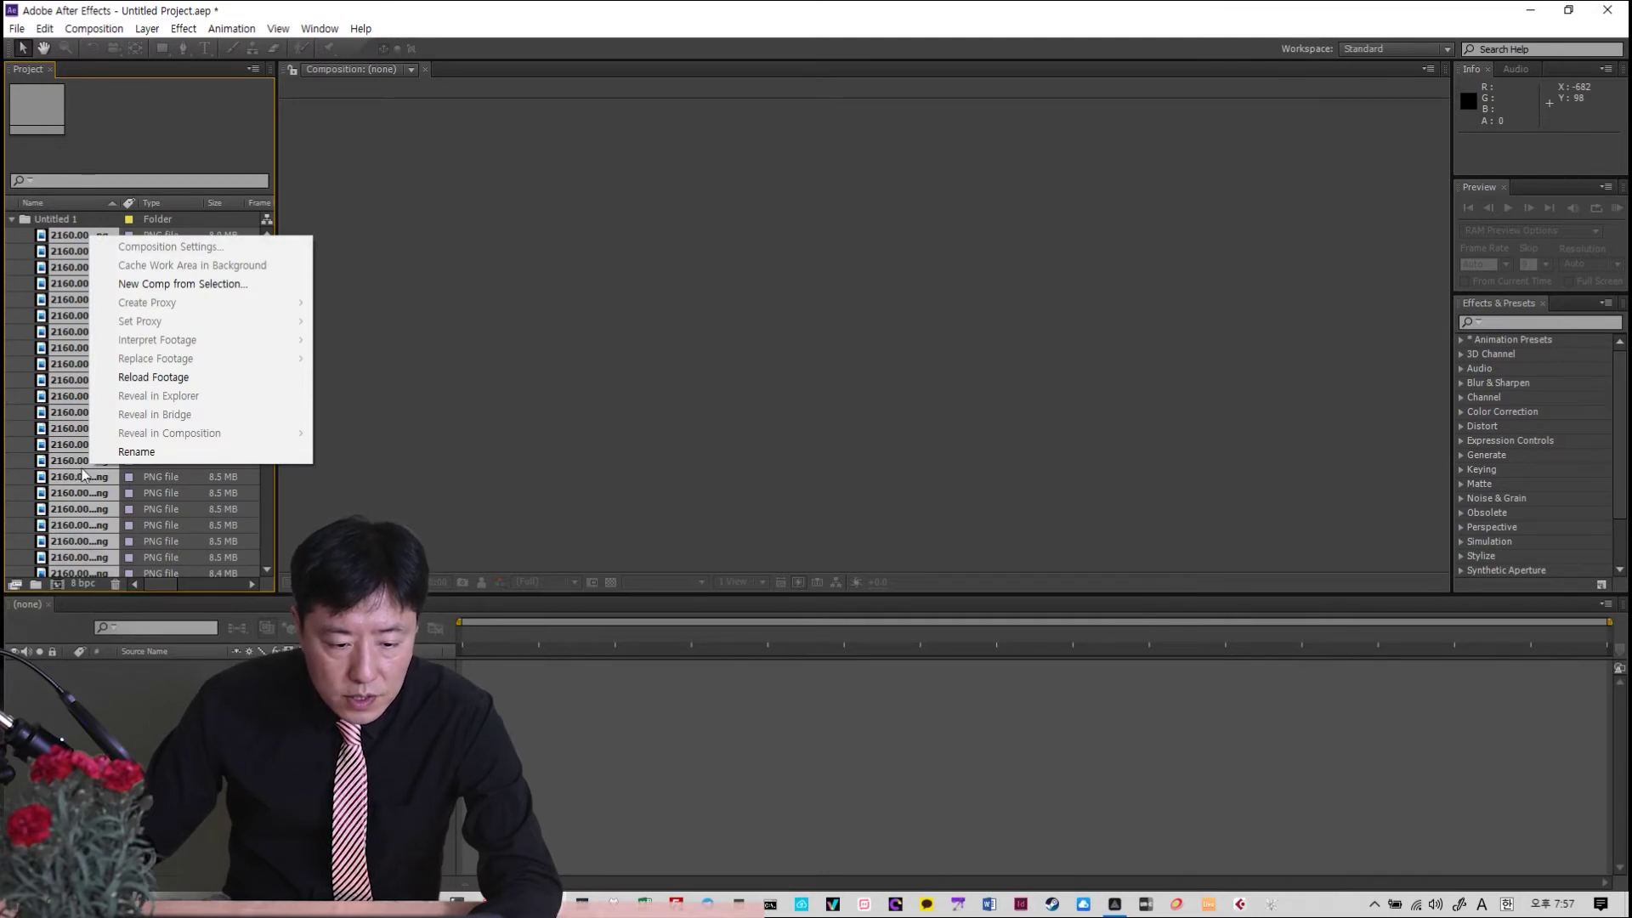
pyautogui.click(161, 286)
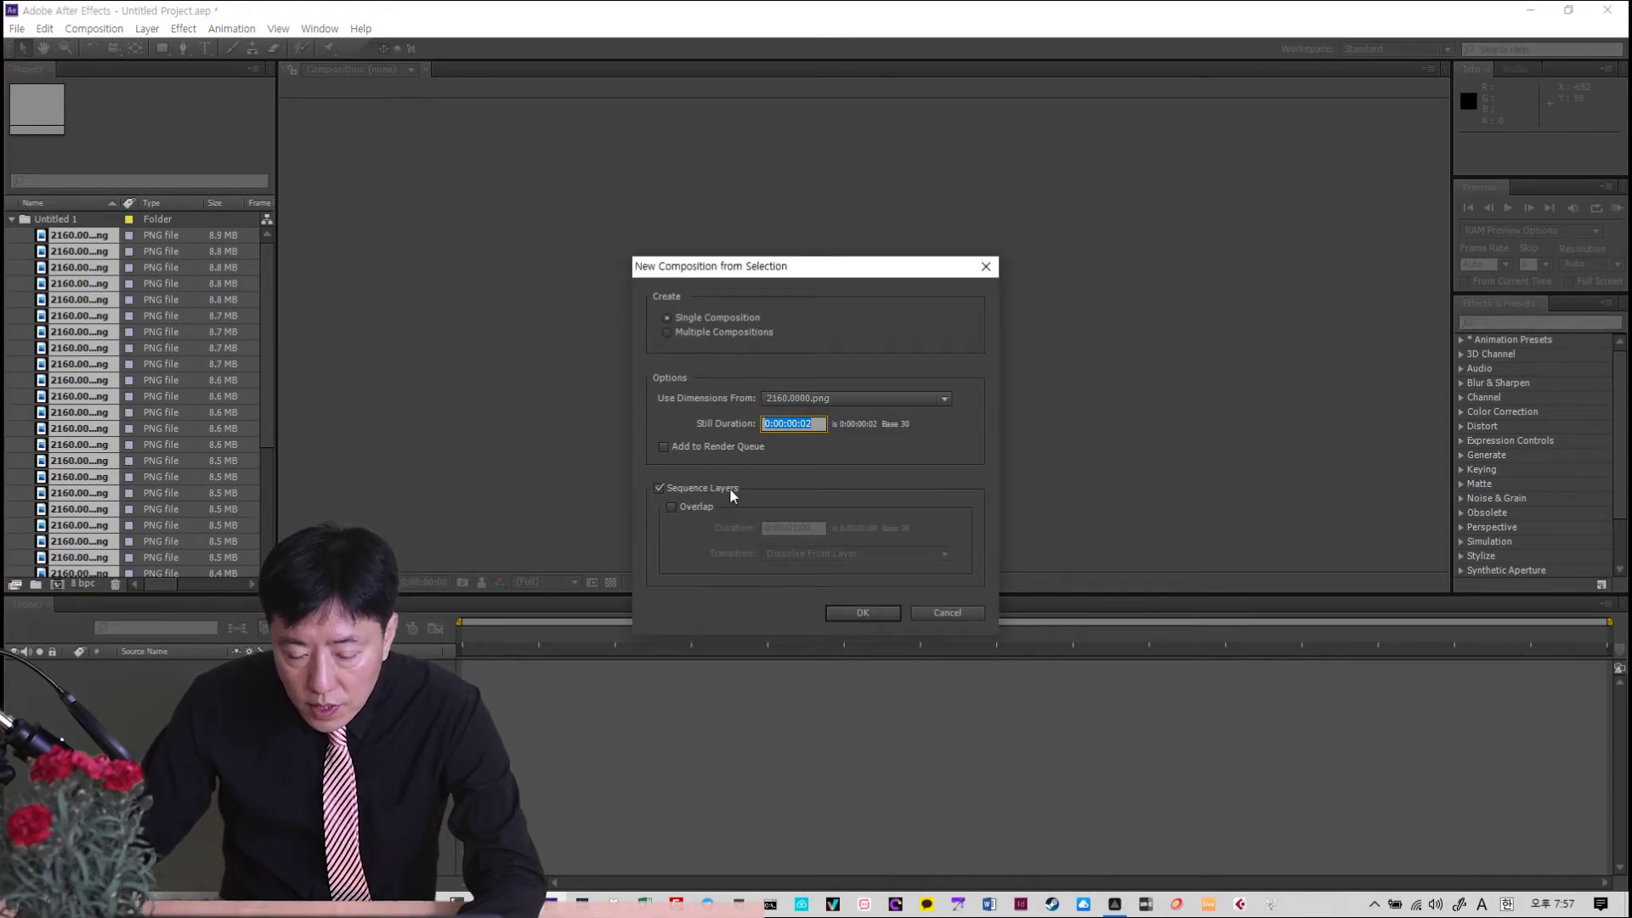
pyautogui.click(818, 424)
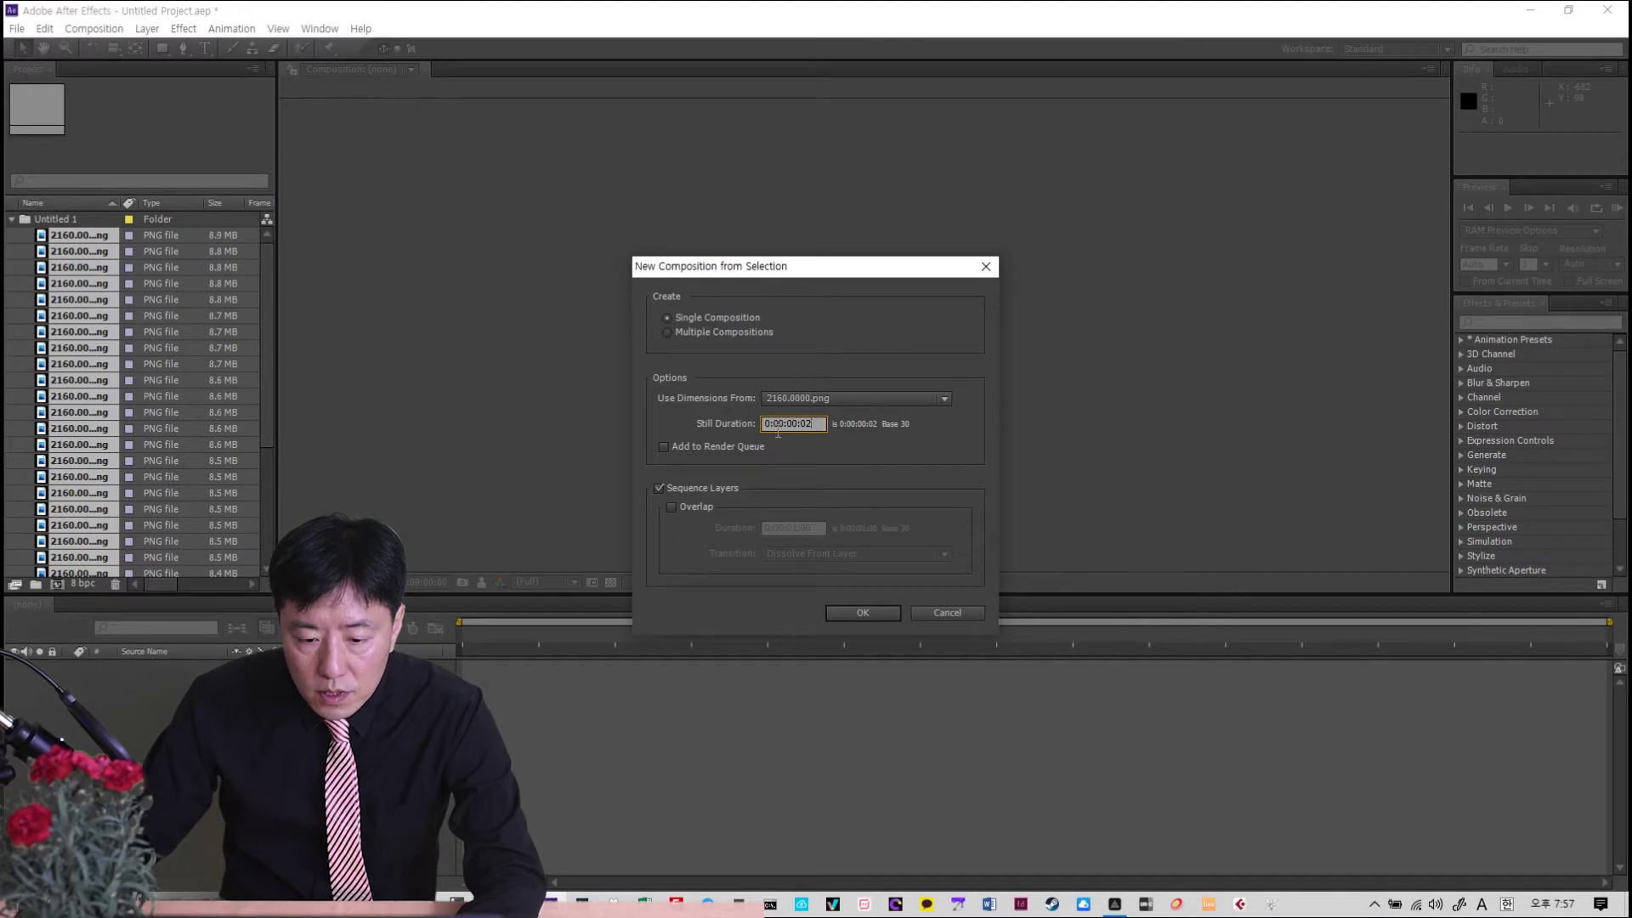
pyautogui.click(866, 609)
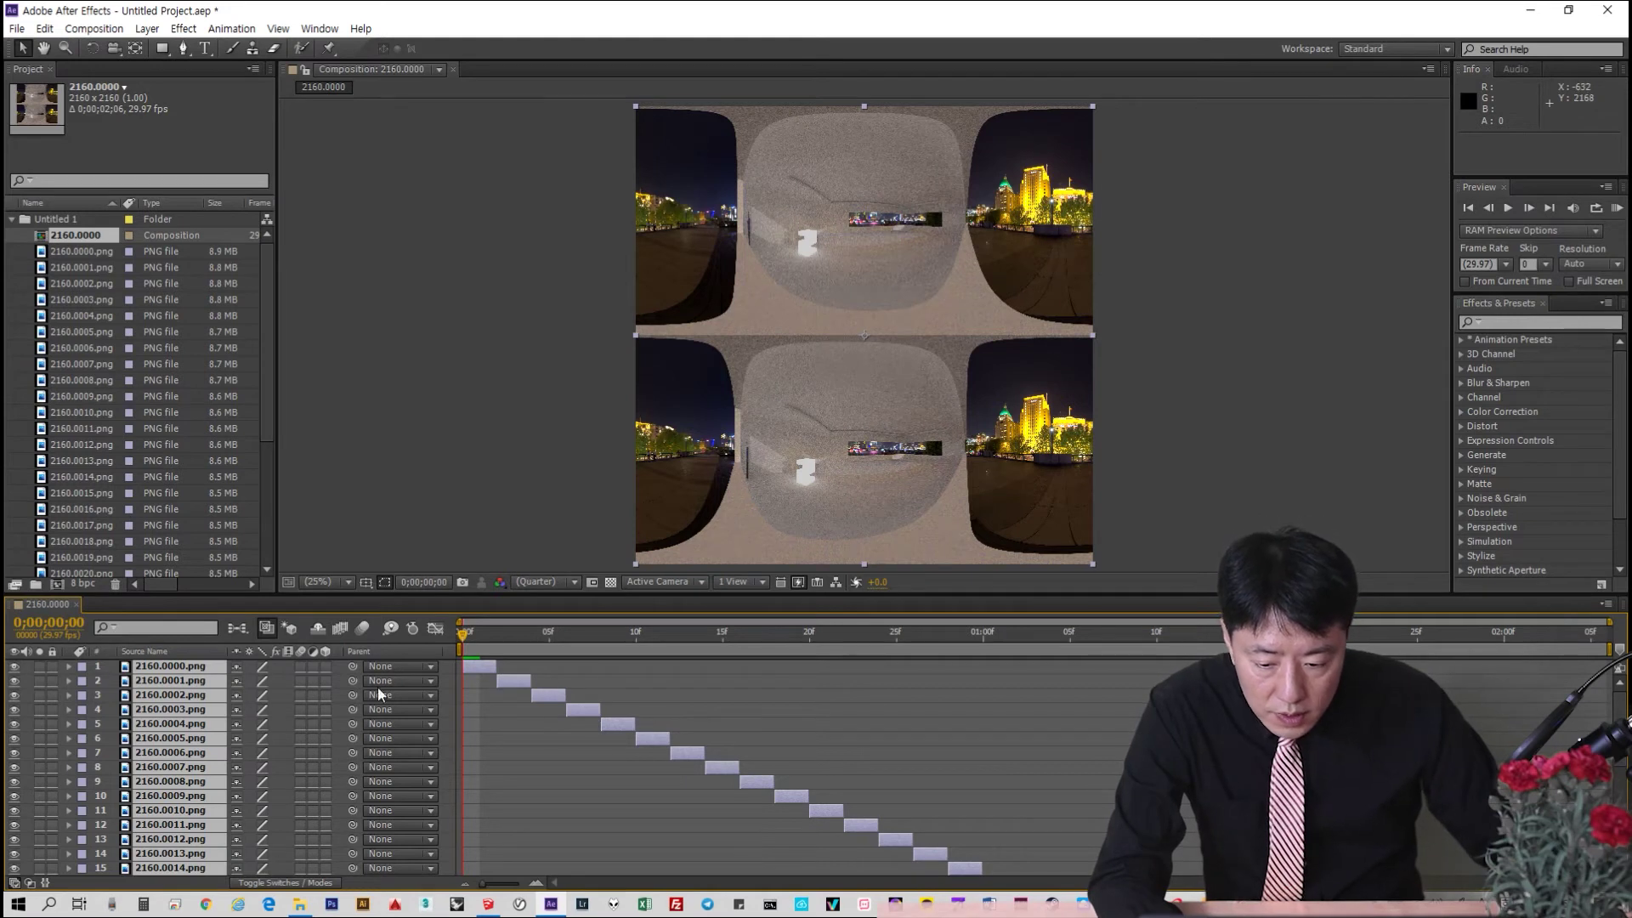
# Review the sequenced frame layers in the timeline and nest the 2160.0000 composition inside a new composition
pyautogui.scroll(-6, 728, 751)
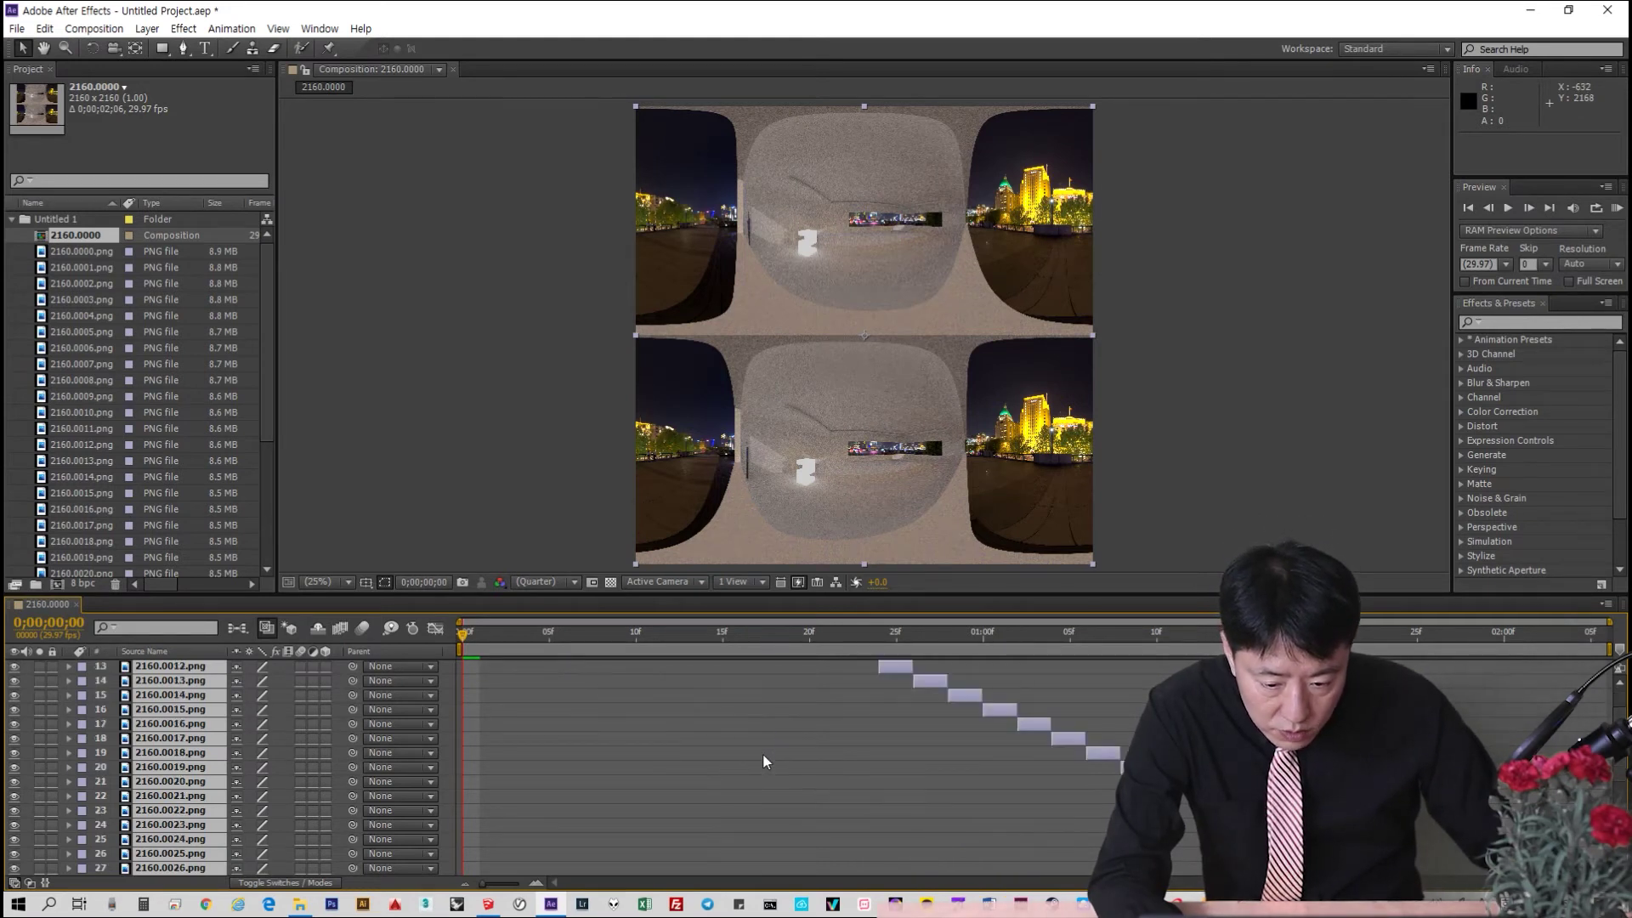
pyautogui.scroll(6, 755, 738)
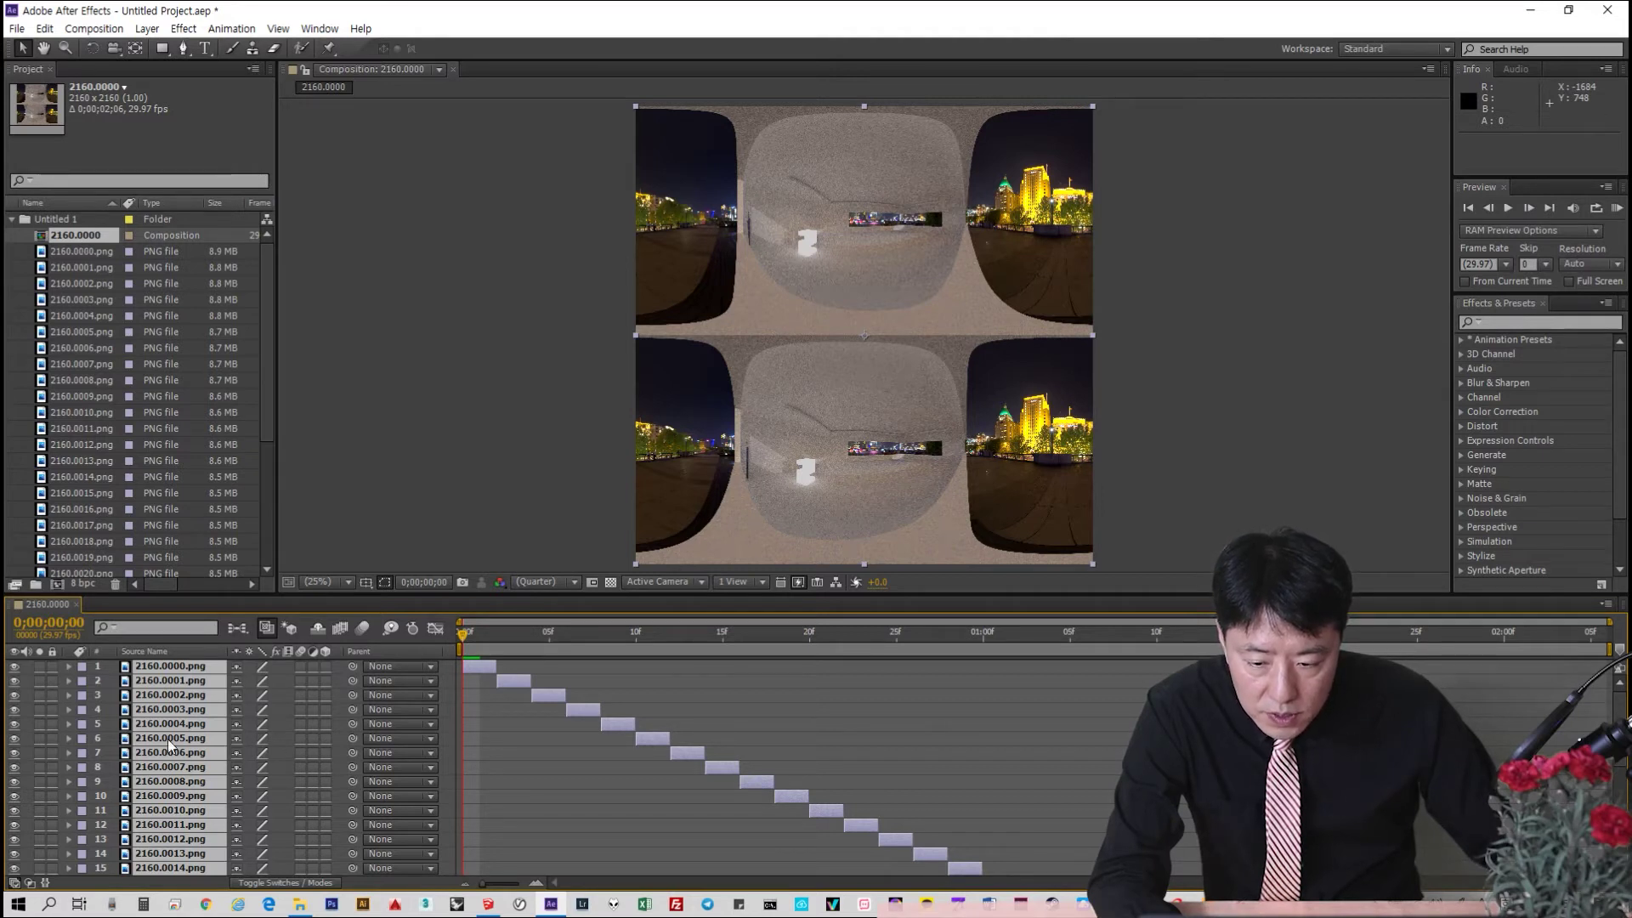
pyautogui.rightClick(98, 242)
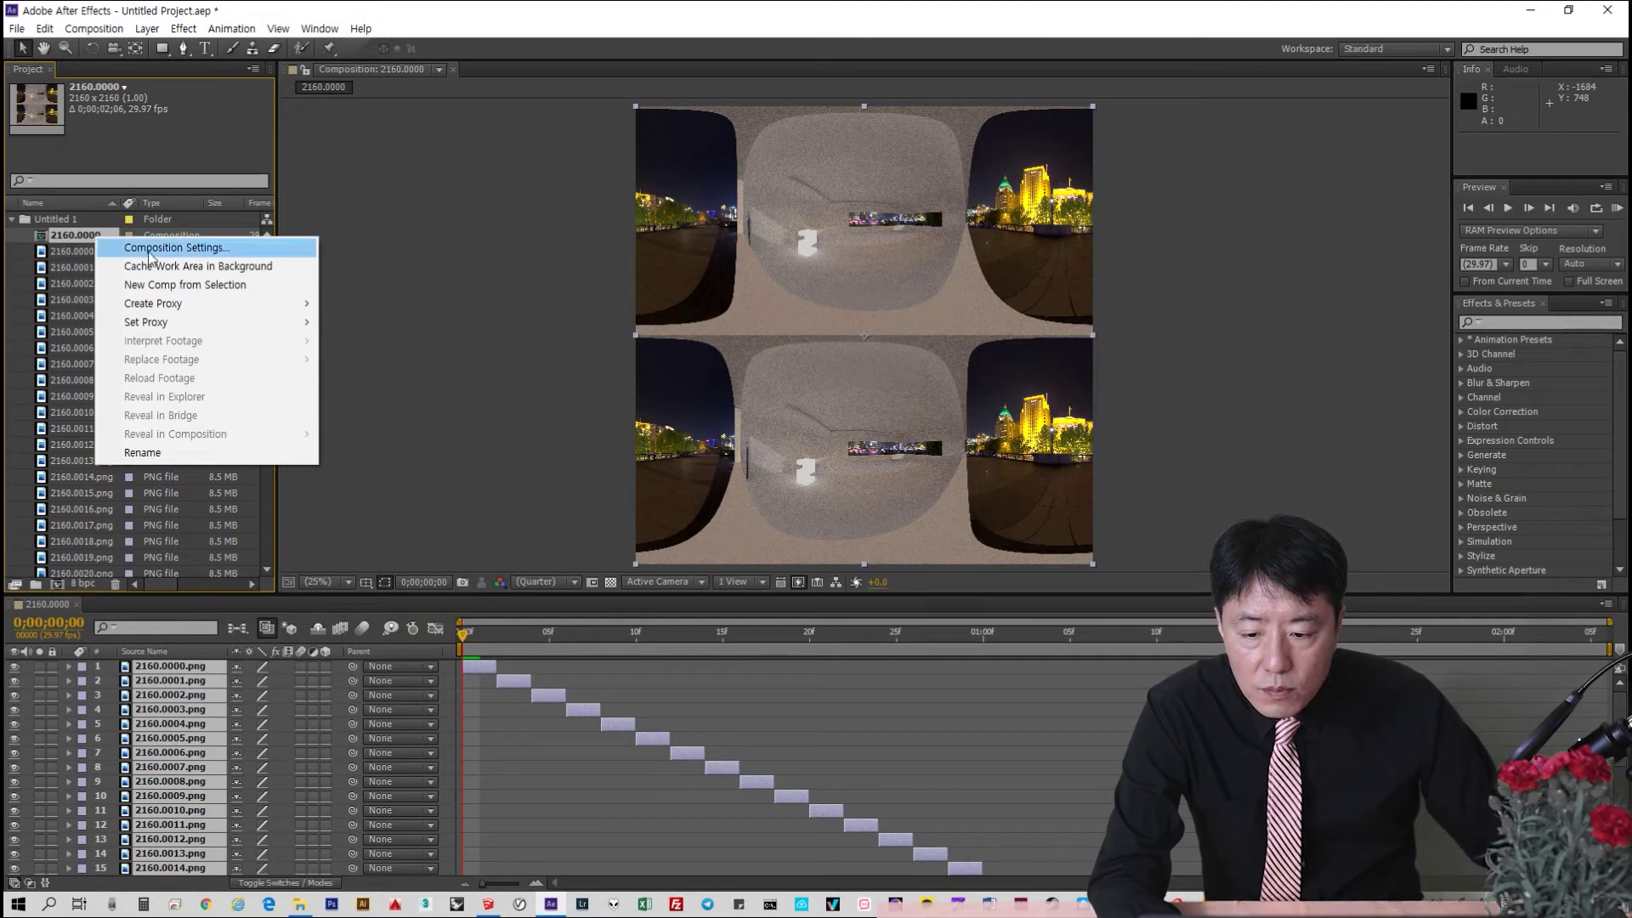
pyautogui.click(163, 286)
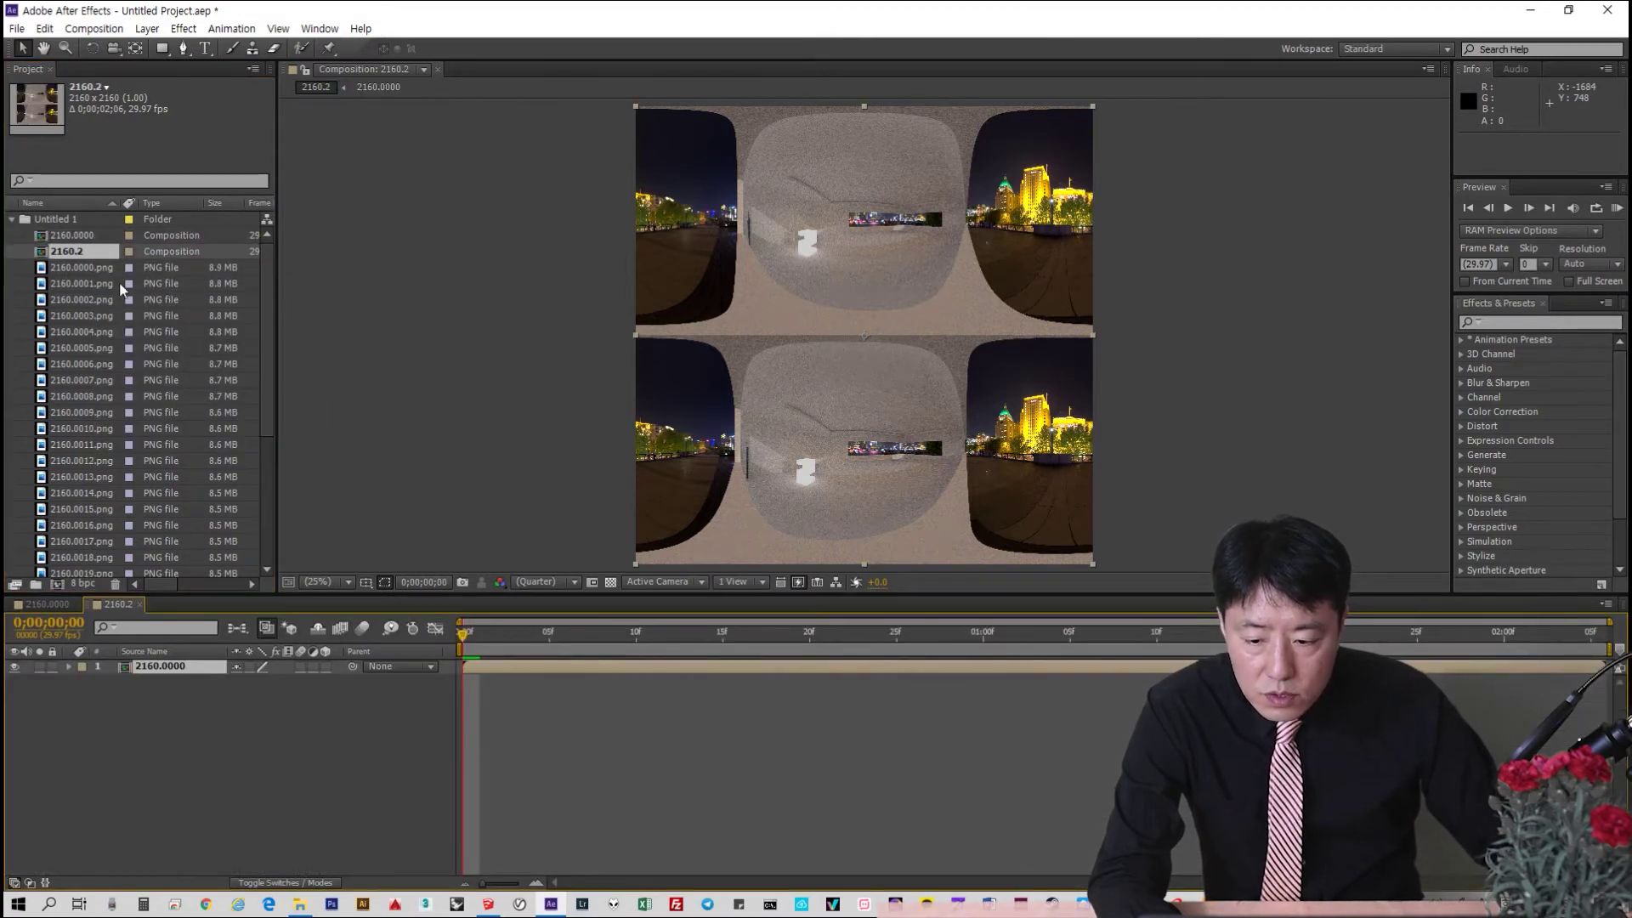
# Time-stretch the nested 2160.0000 layer with a stretch factor of 200, holding the layer in-point
pyautogui.rightClick(176, 674)
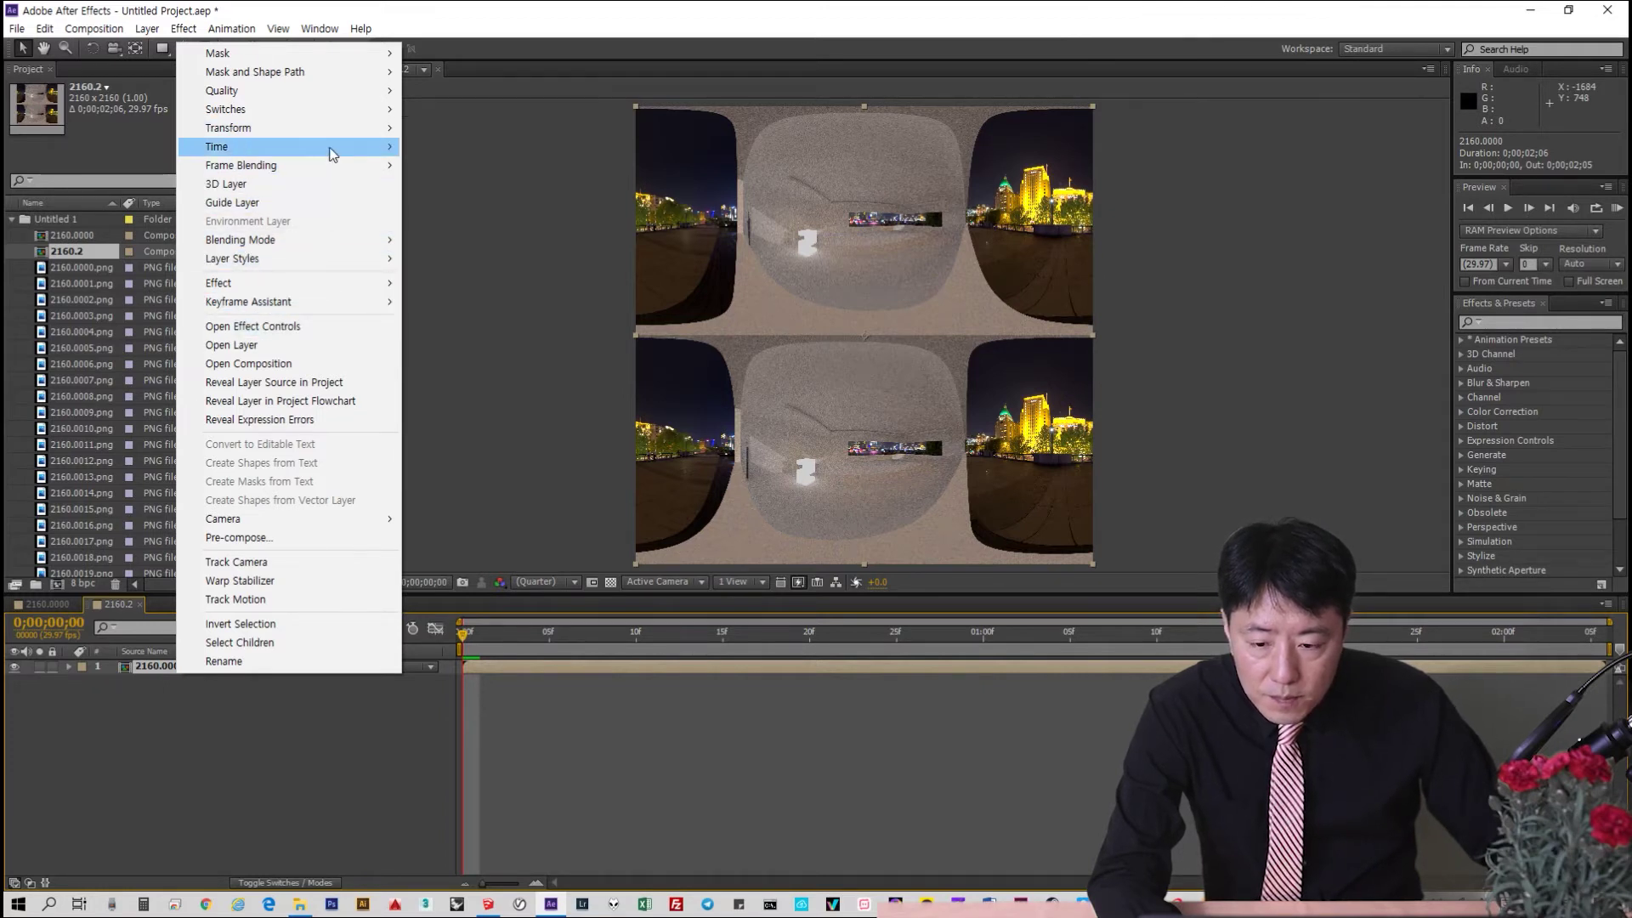
pyautogui.moveTo(331, 154)
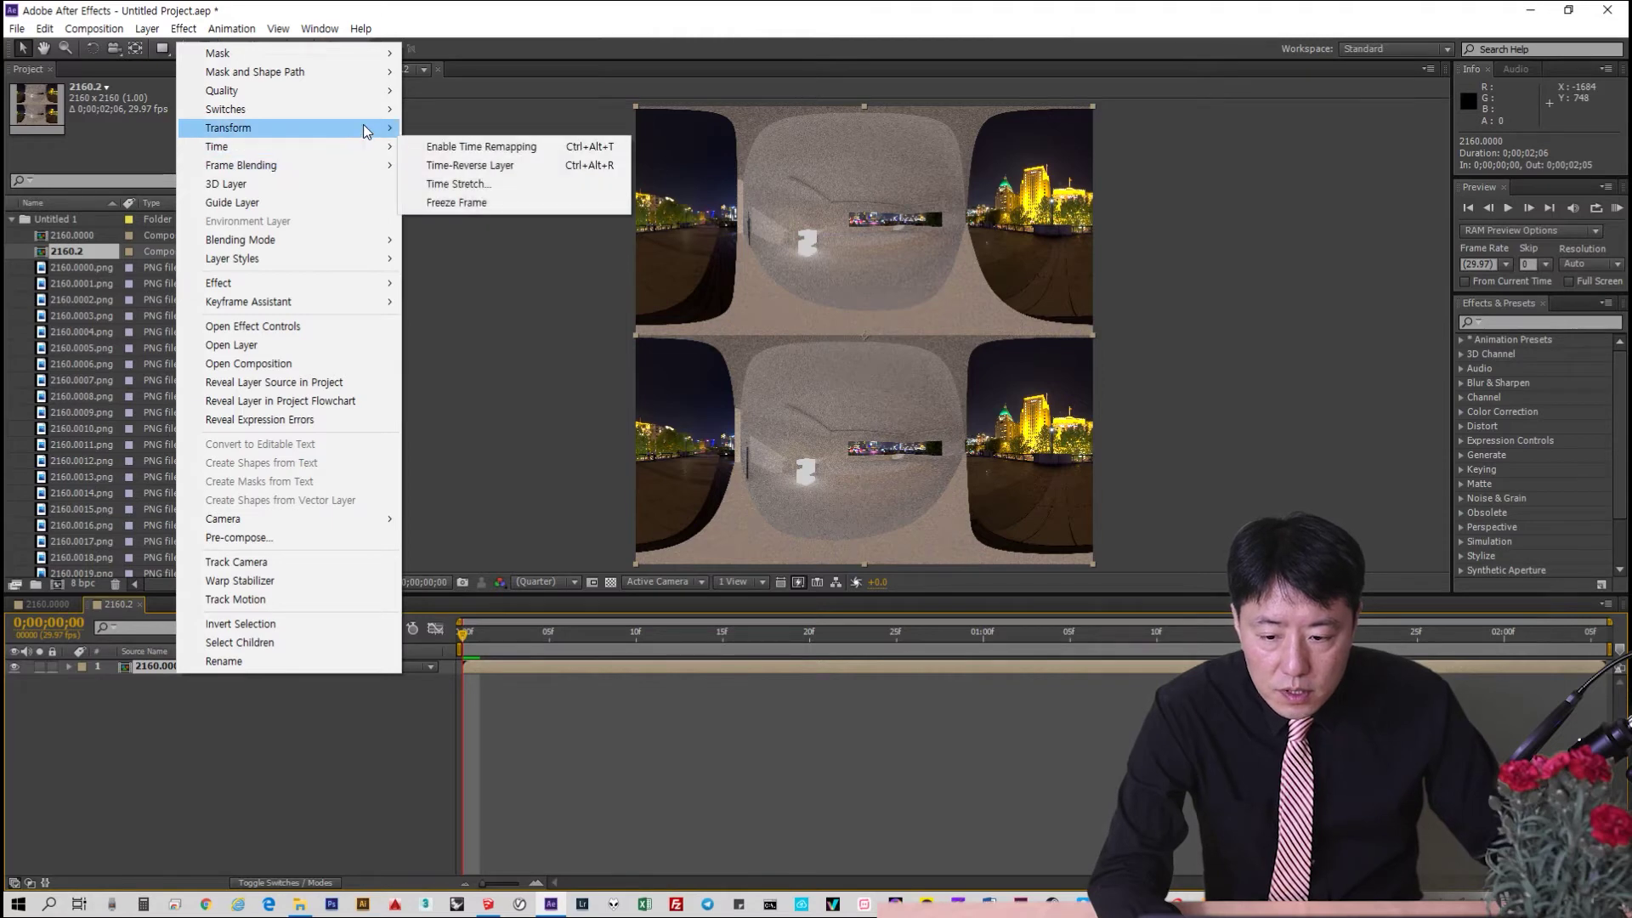
pyautogui.click(459, 183)
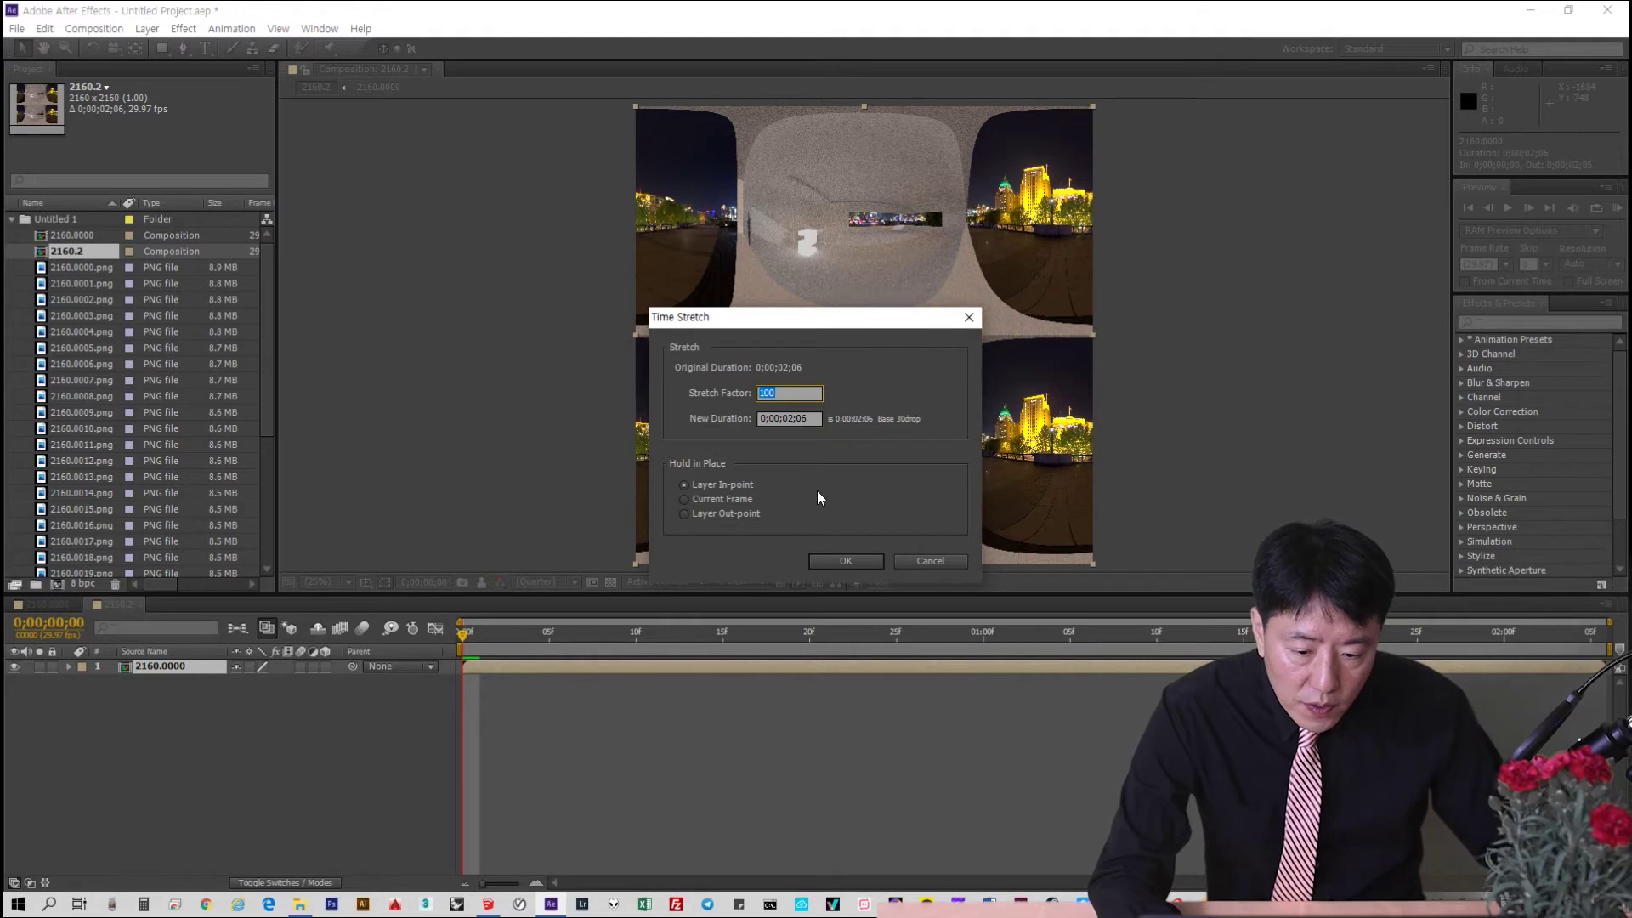
pyautogui.write('200')
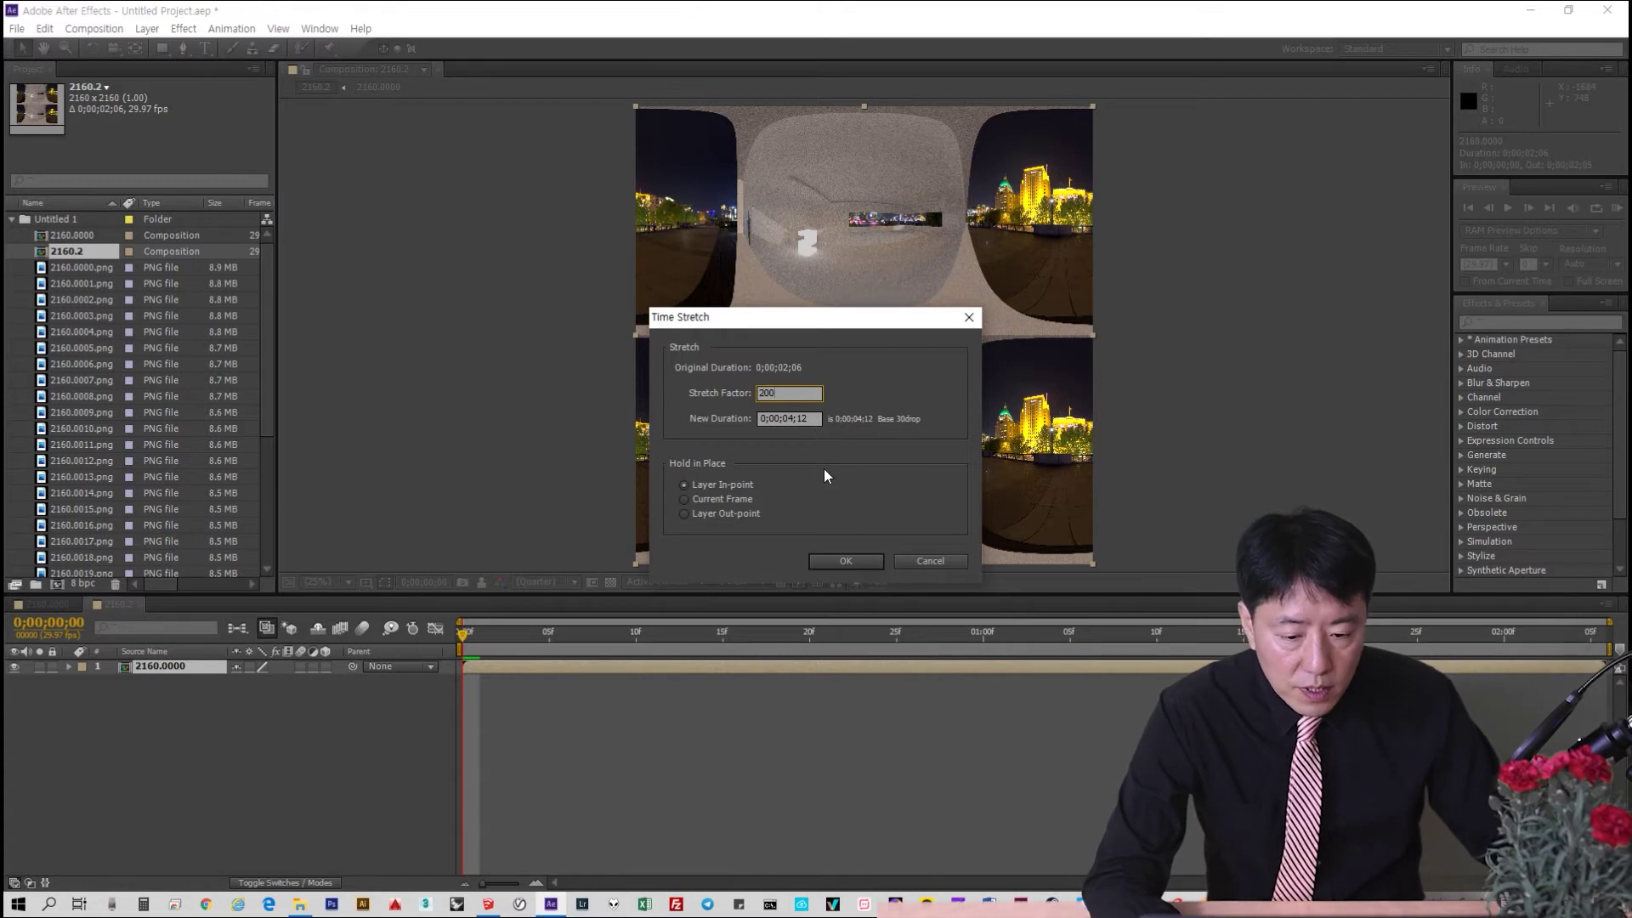
pyautogui.click(850, 561)
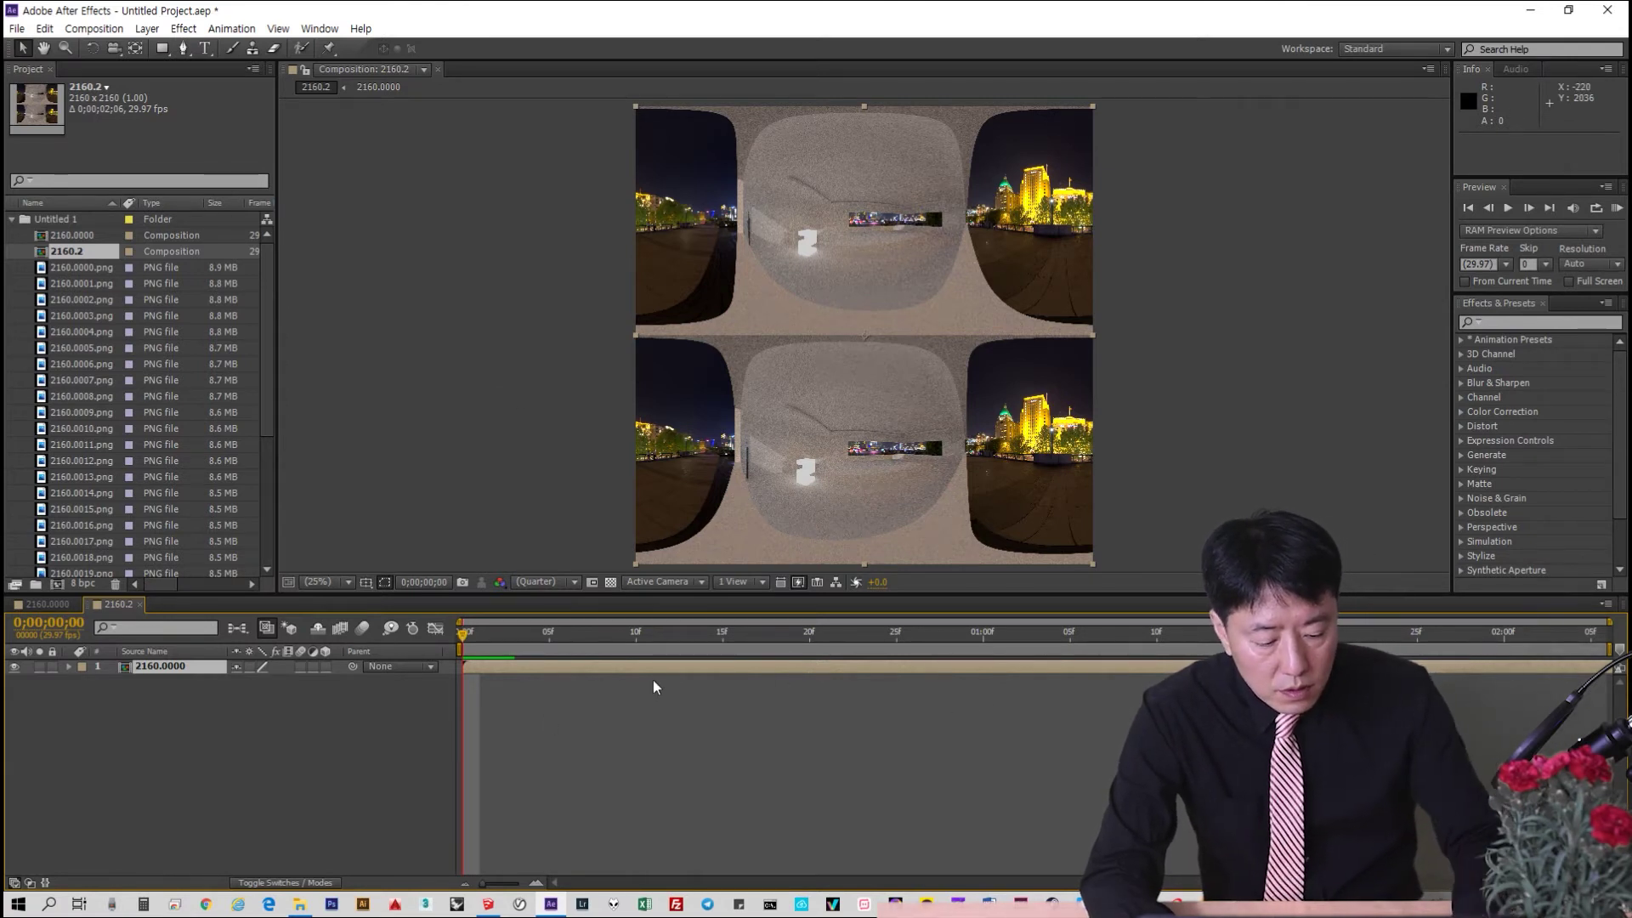
# Play a RAM preview of the 2160.2 composition, return to its first frame and deselect the layer
pyautogui.press('KP_0')
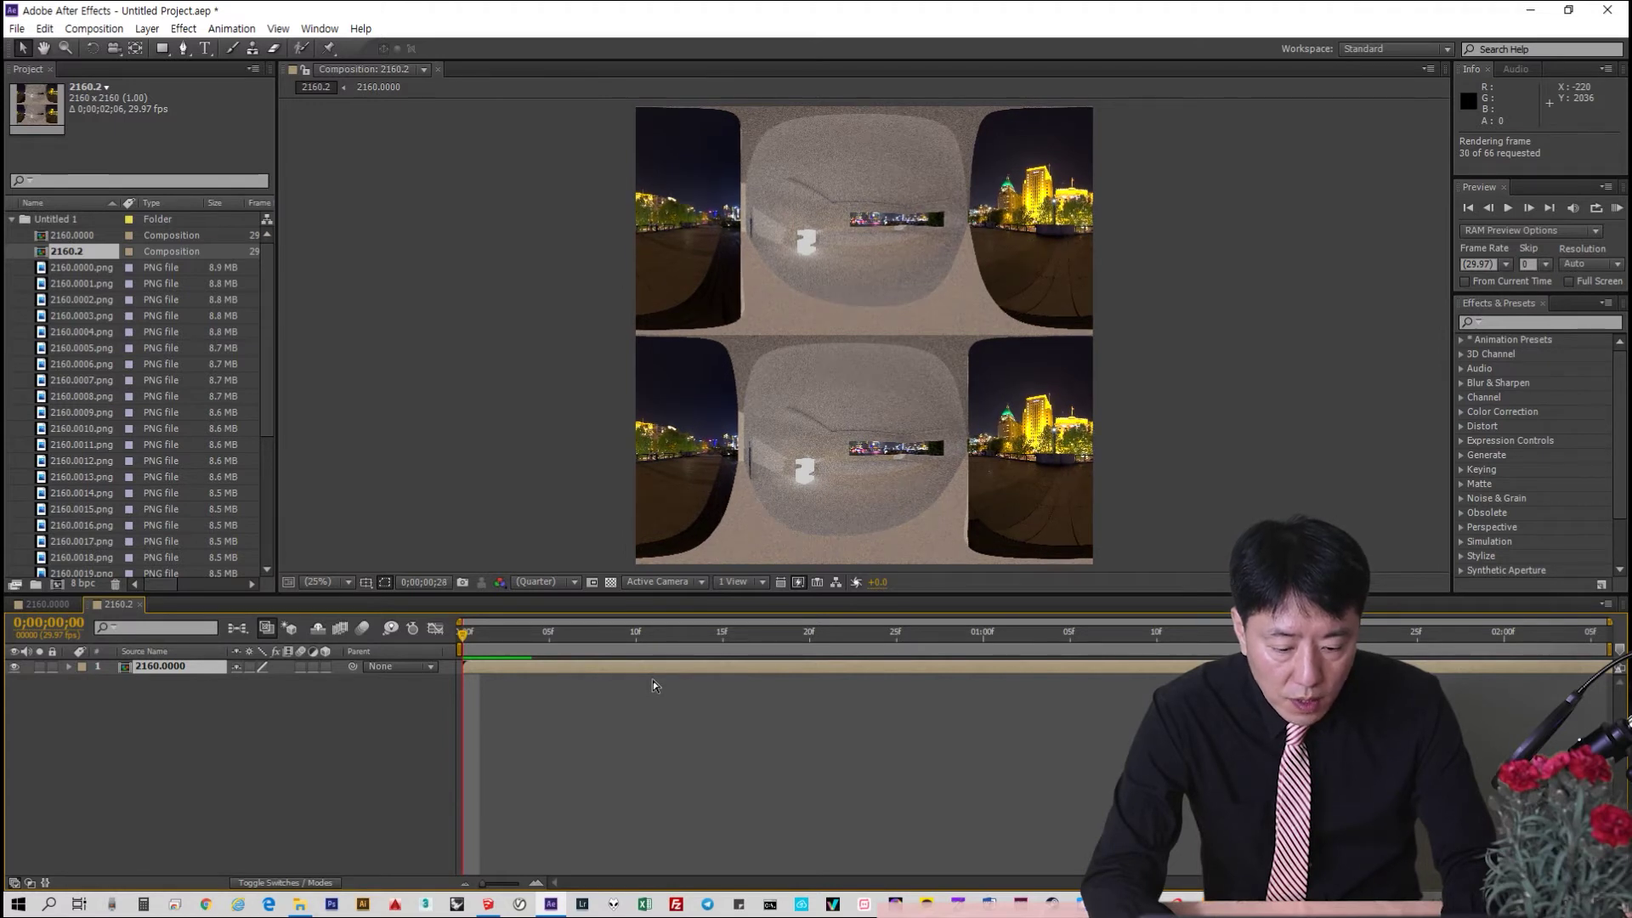
pyautogui.click(653, 680)
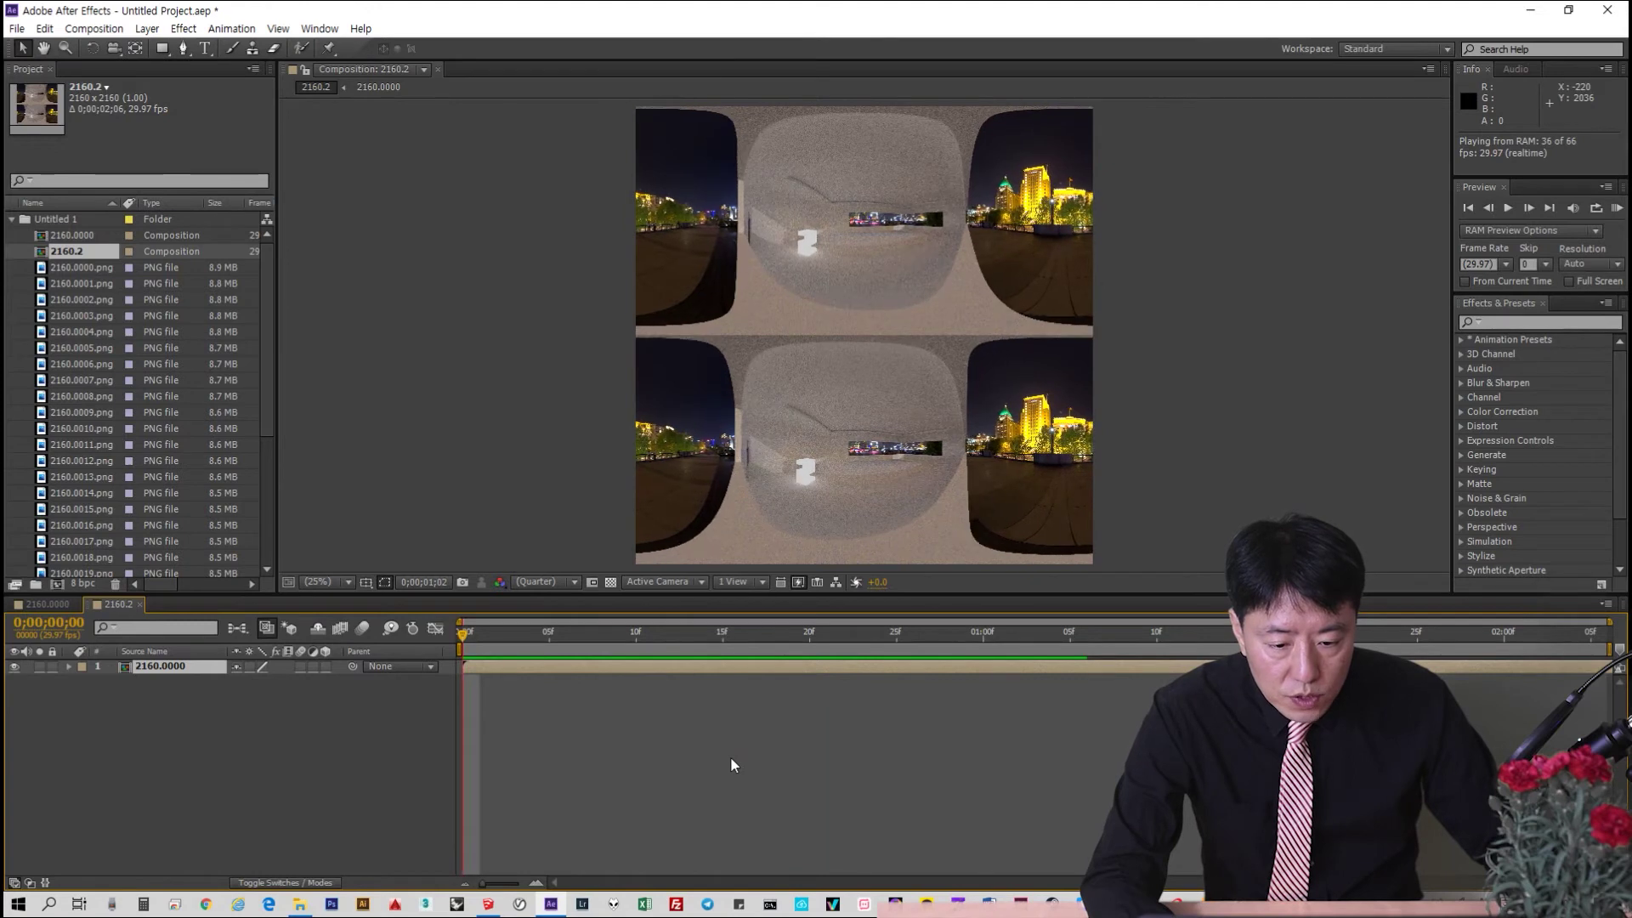
pyautogui.press('space')
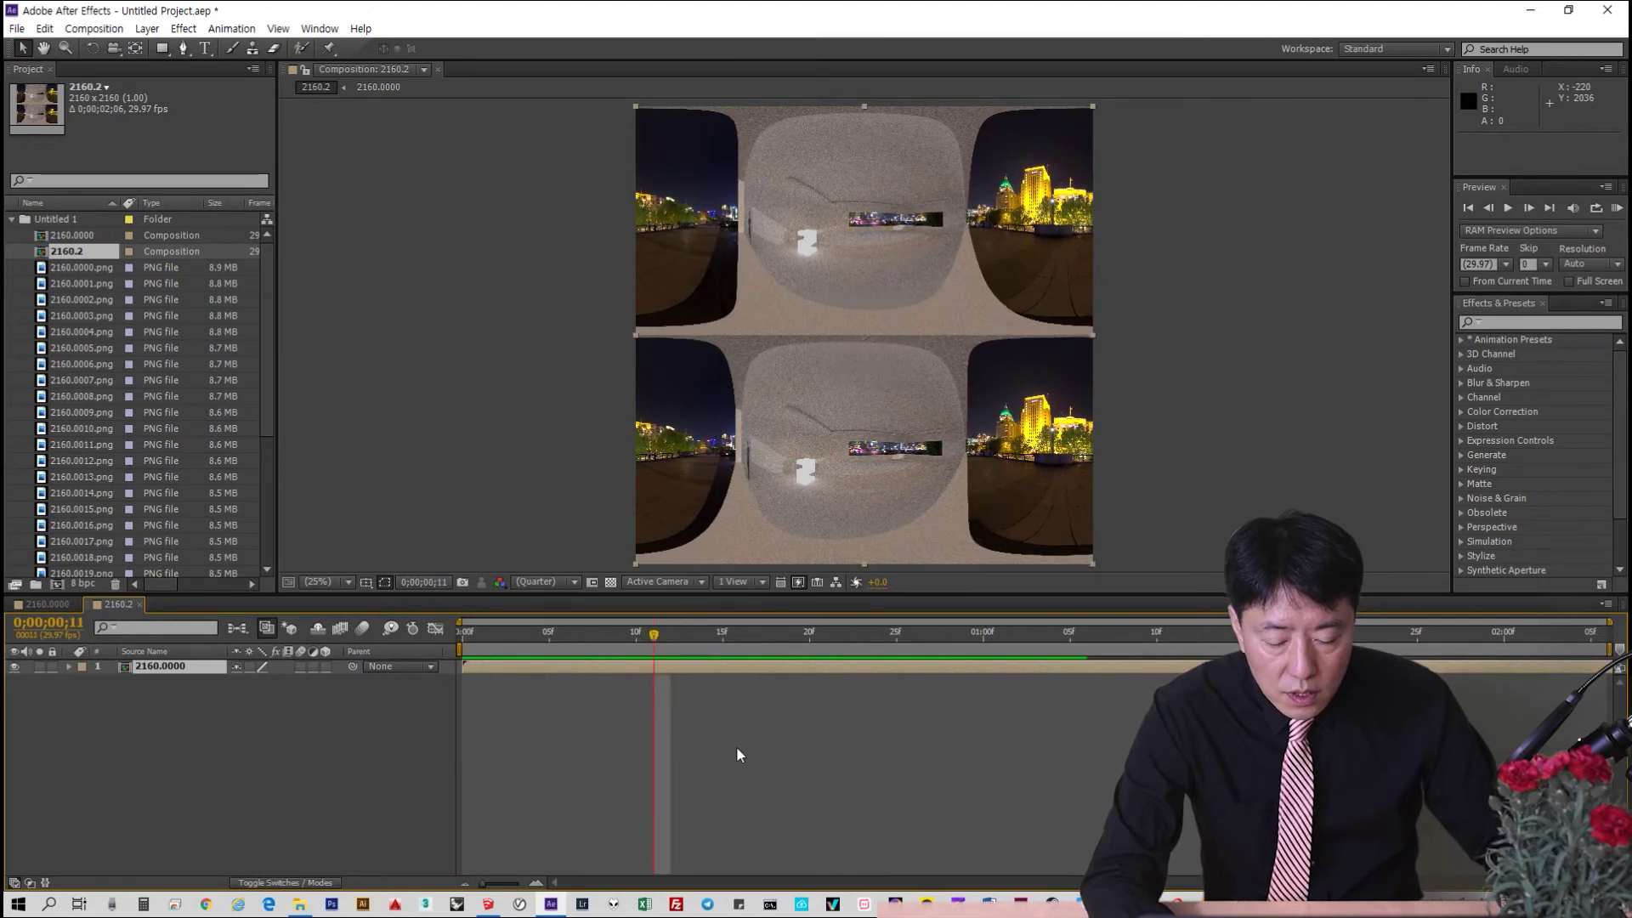
pyautogui.press('Home')
pyautogui.click(259, 764)
pyautogui.rightClick(208, 751)
pyautogui.click(131, 748)
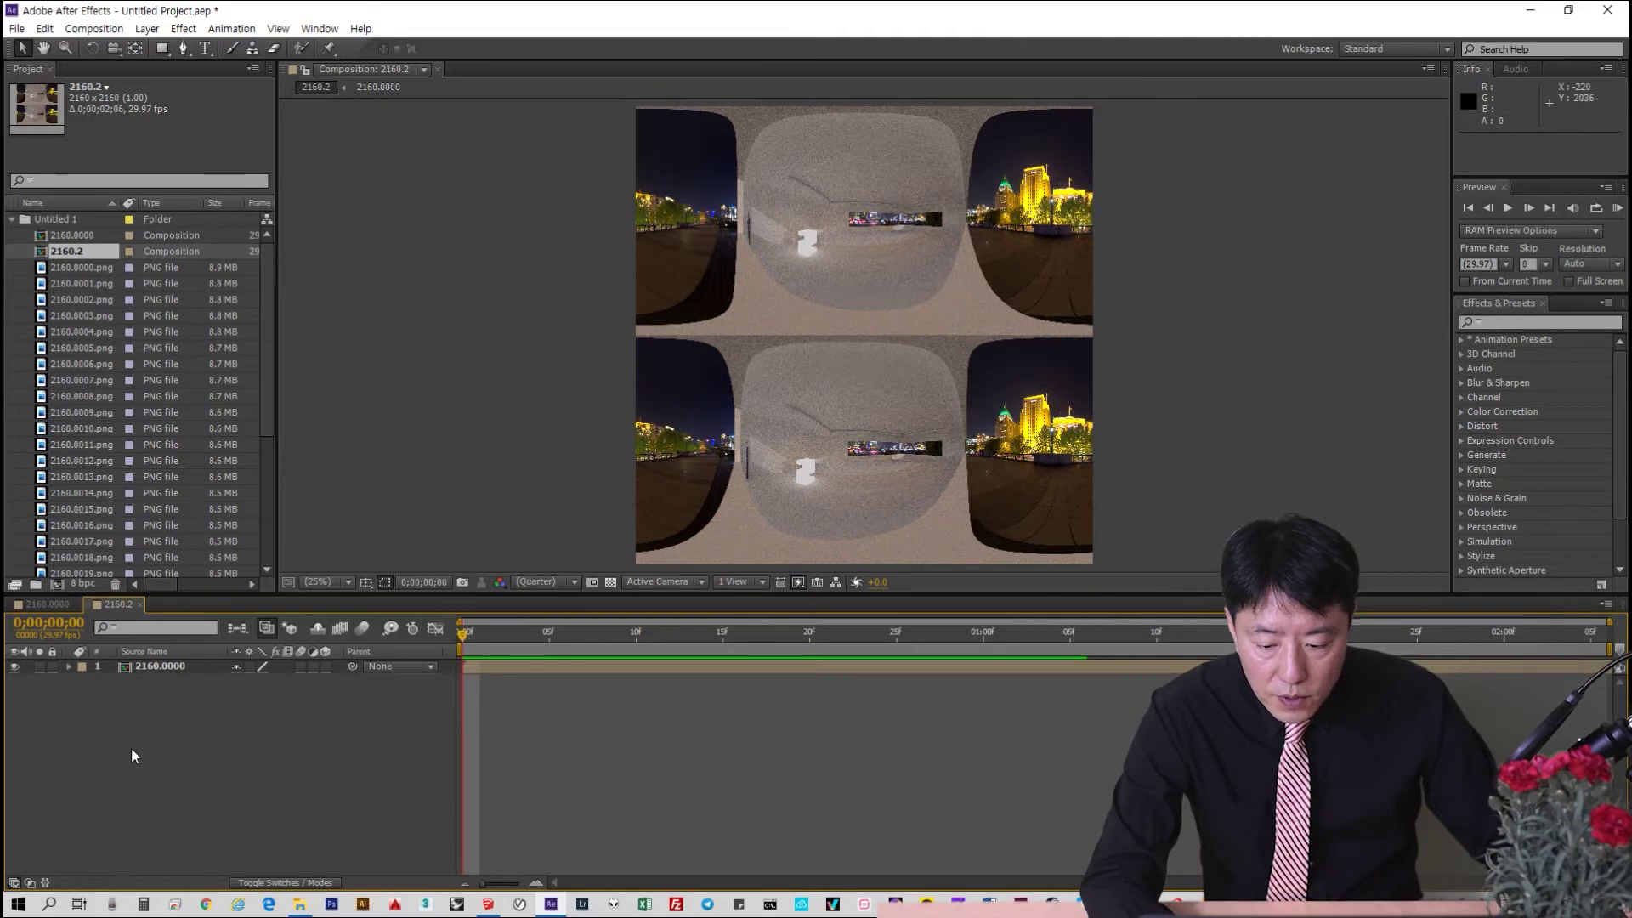
# Switch to File Explorer and look through the weekly project folders under _강의 for a background music file
pyautogui.click(300, 904)
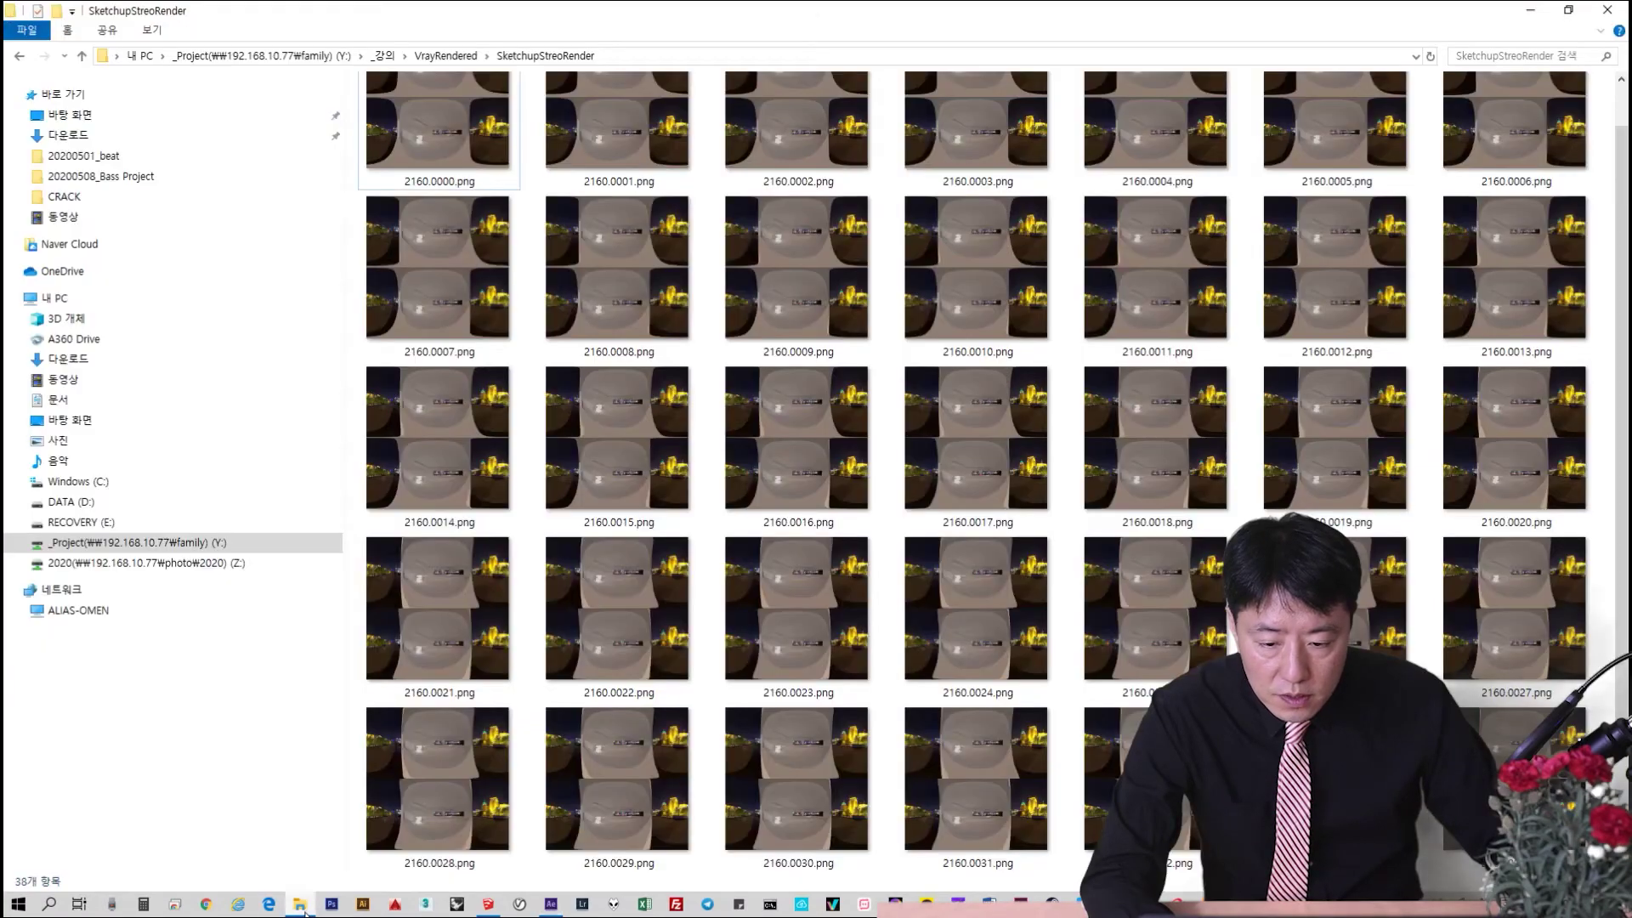
pyautogui.click(435, 56)
pyautogui.click(387, 56)
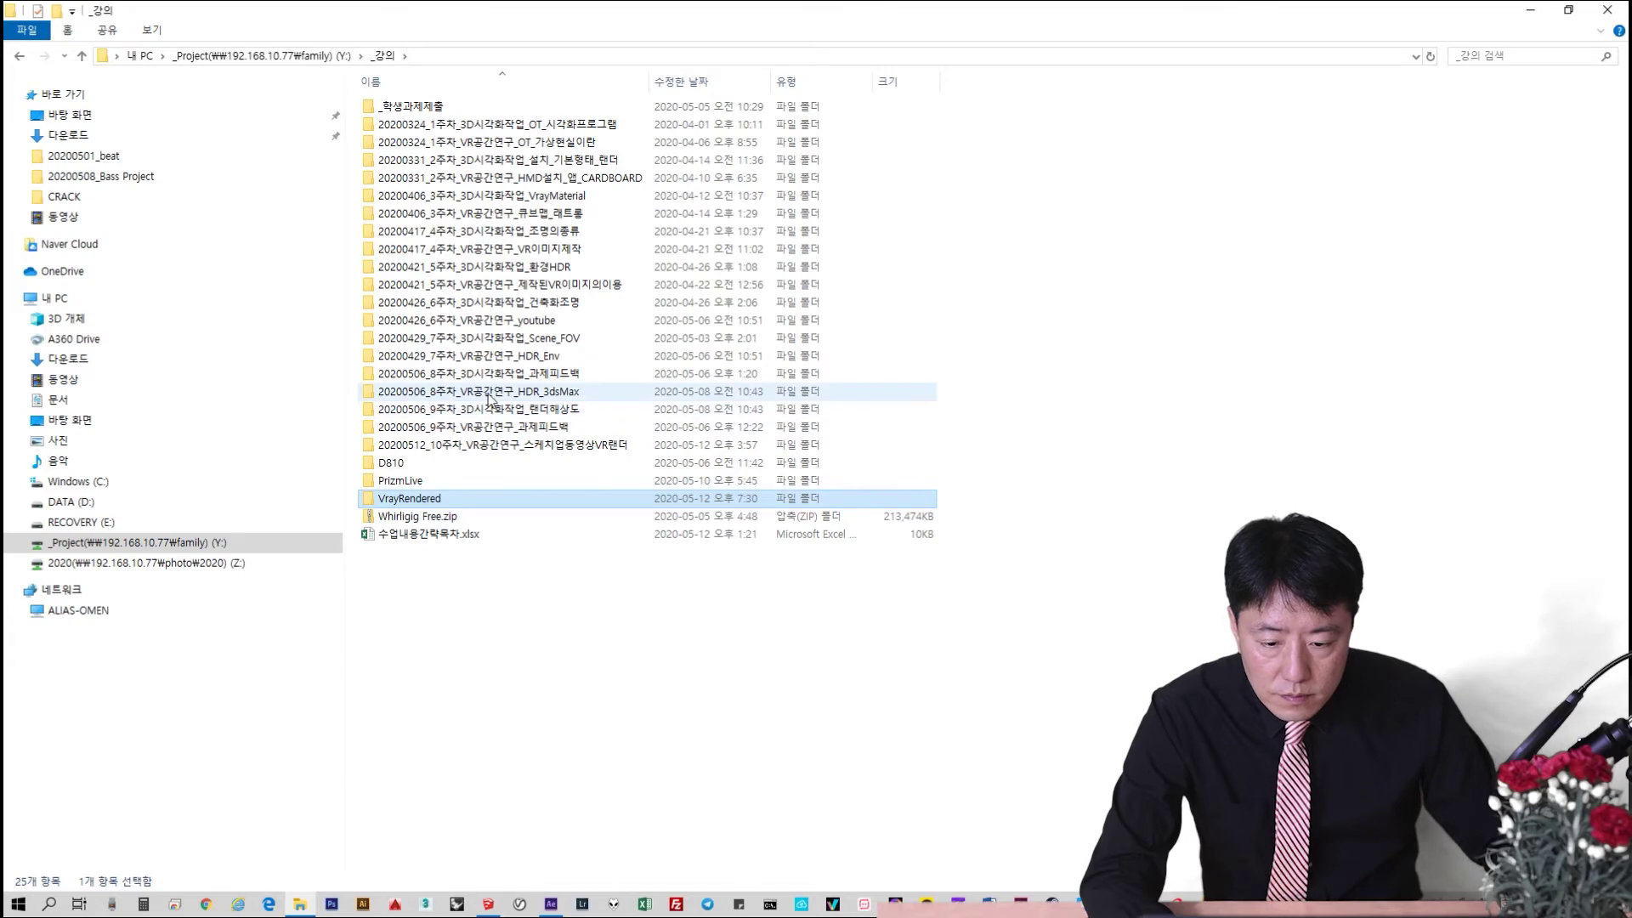
pyautogui.doubleClick(491, 394)
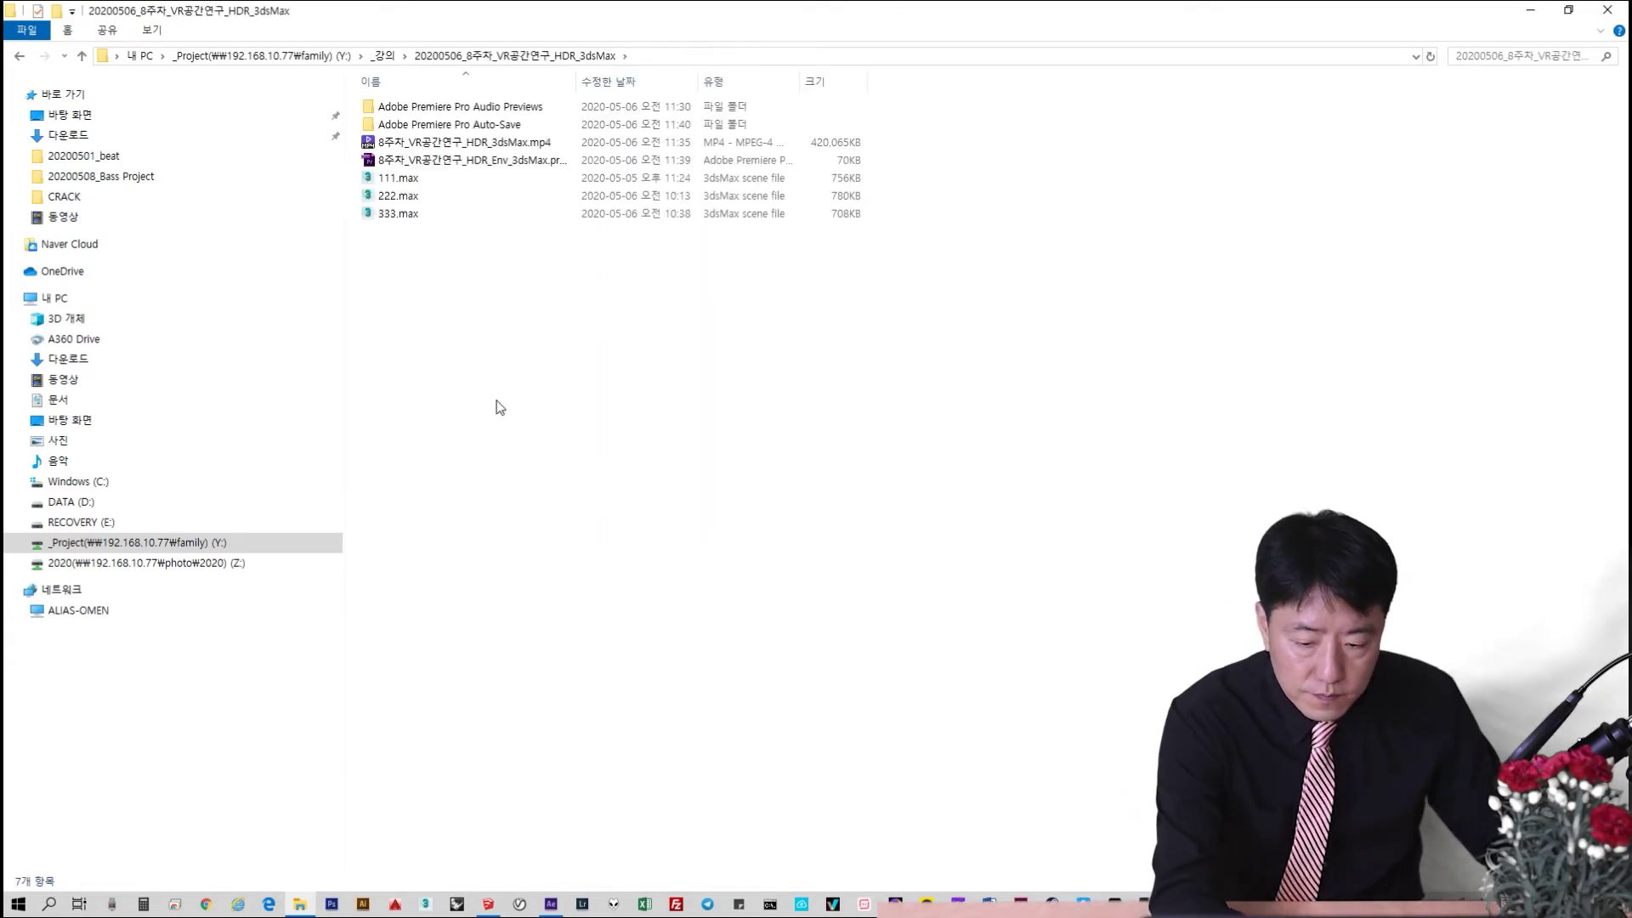
pyautogui.press('BackSpace')
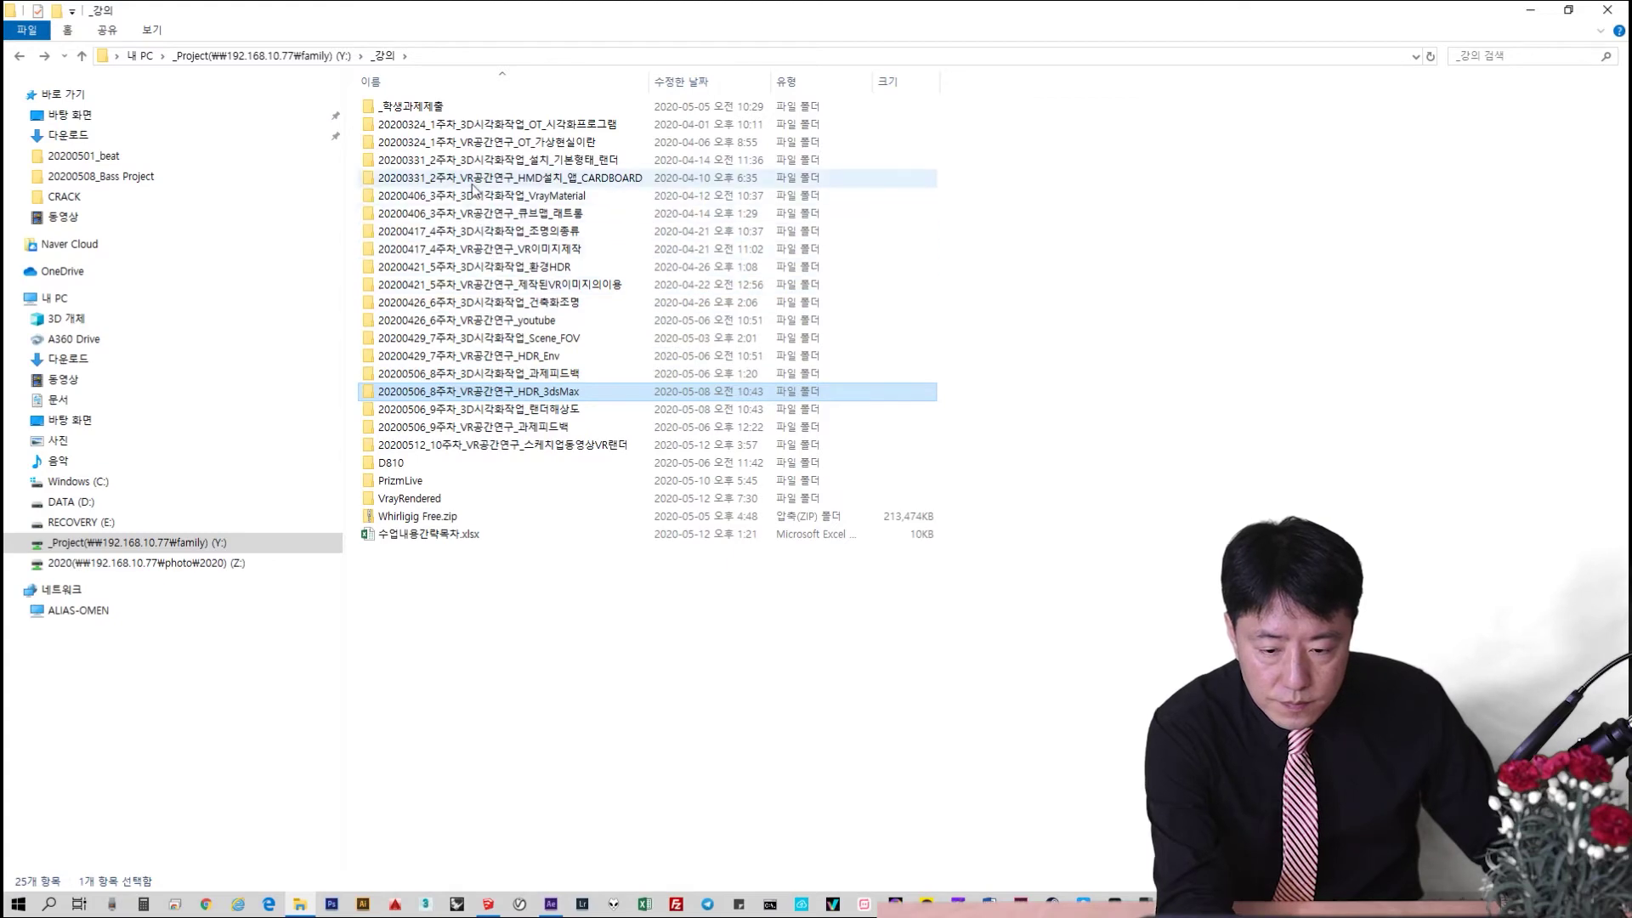
pyautogui.click(535, 672)
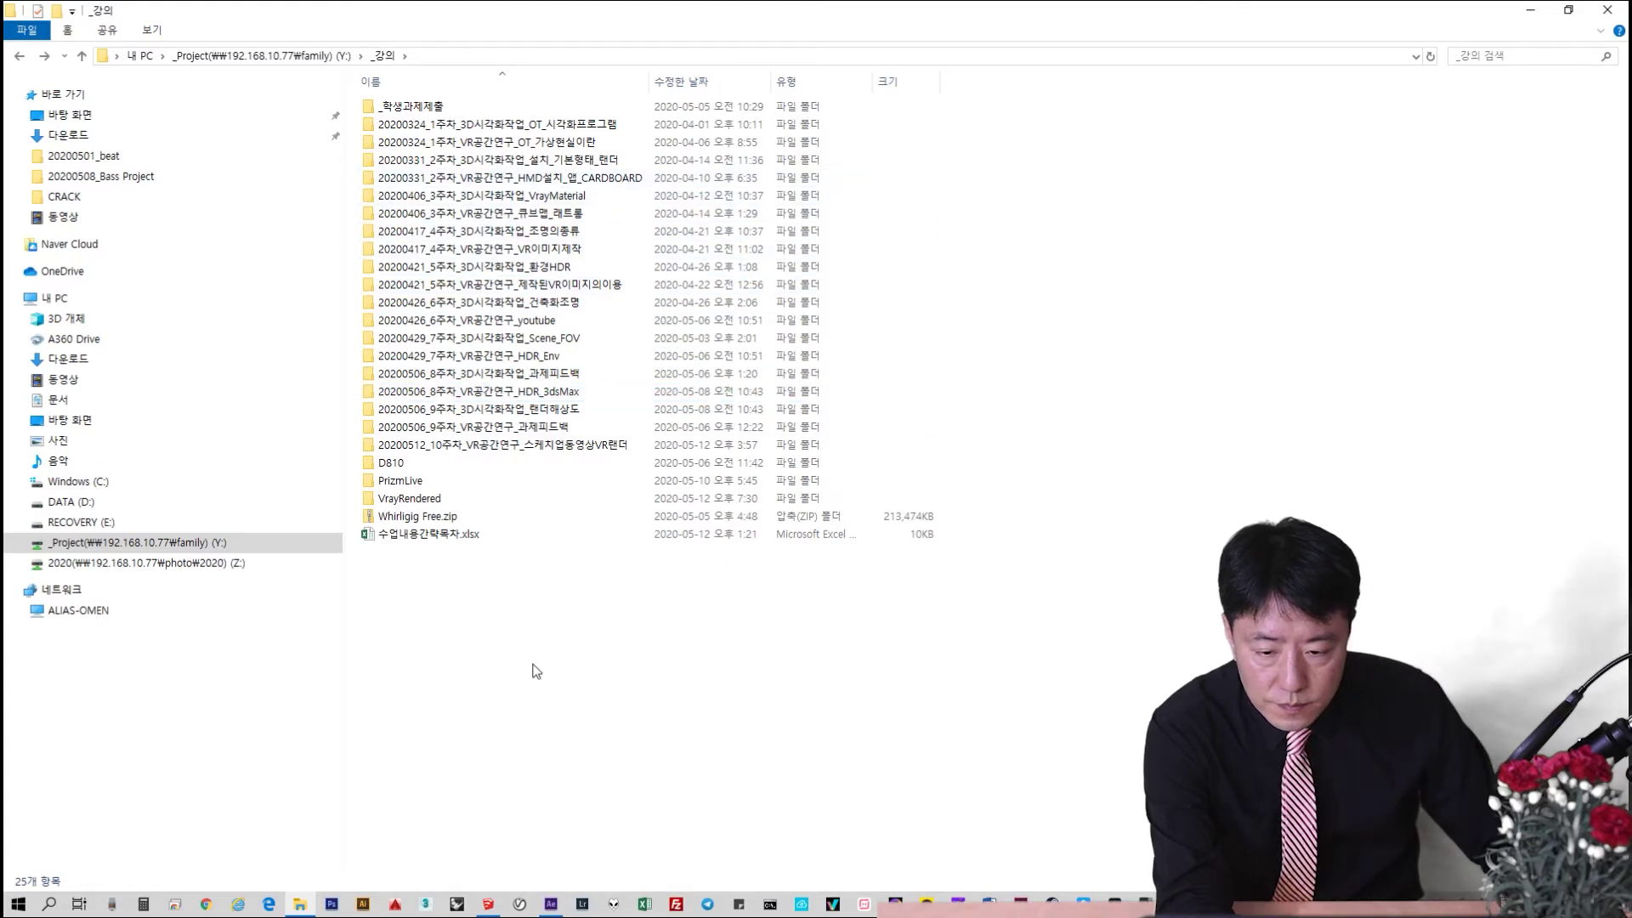
pyautogui.doubleClick(508, 410)
pyautogui.press('BackSpace')
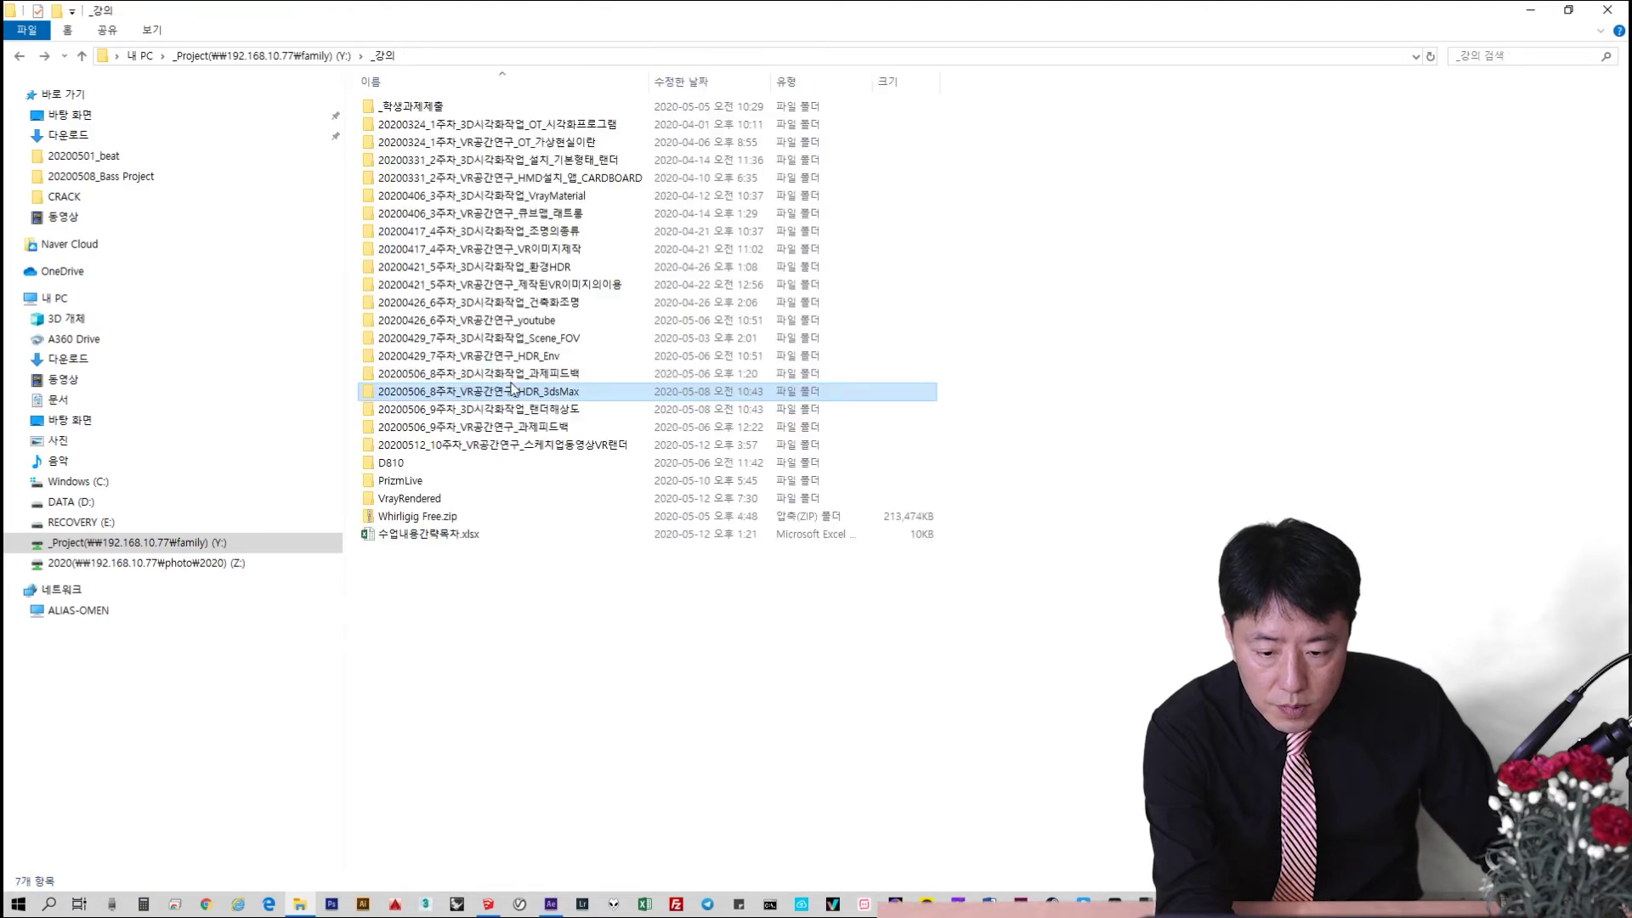
pyautogui.doubleClick(512, 381)
pyautogui.press('BackSpace')
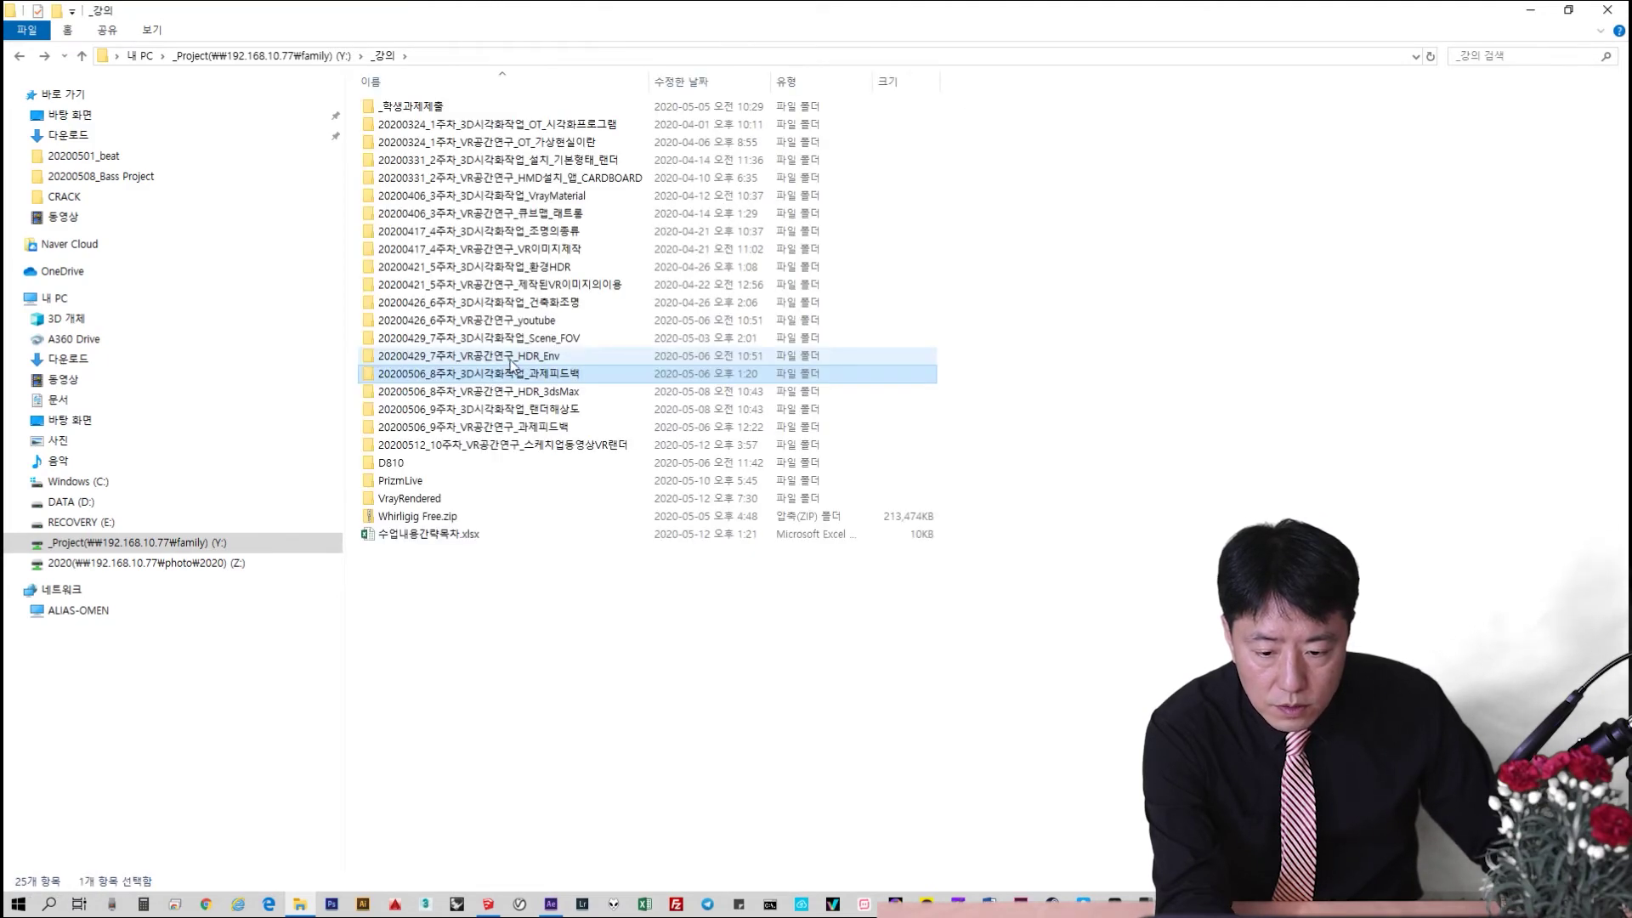
pyautogui.doubleClick(513, 362)
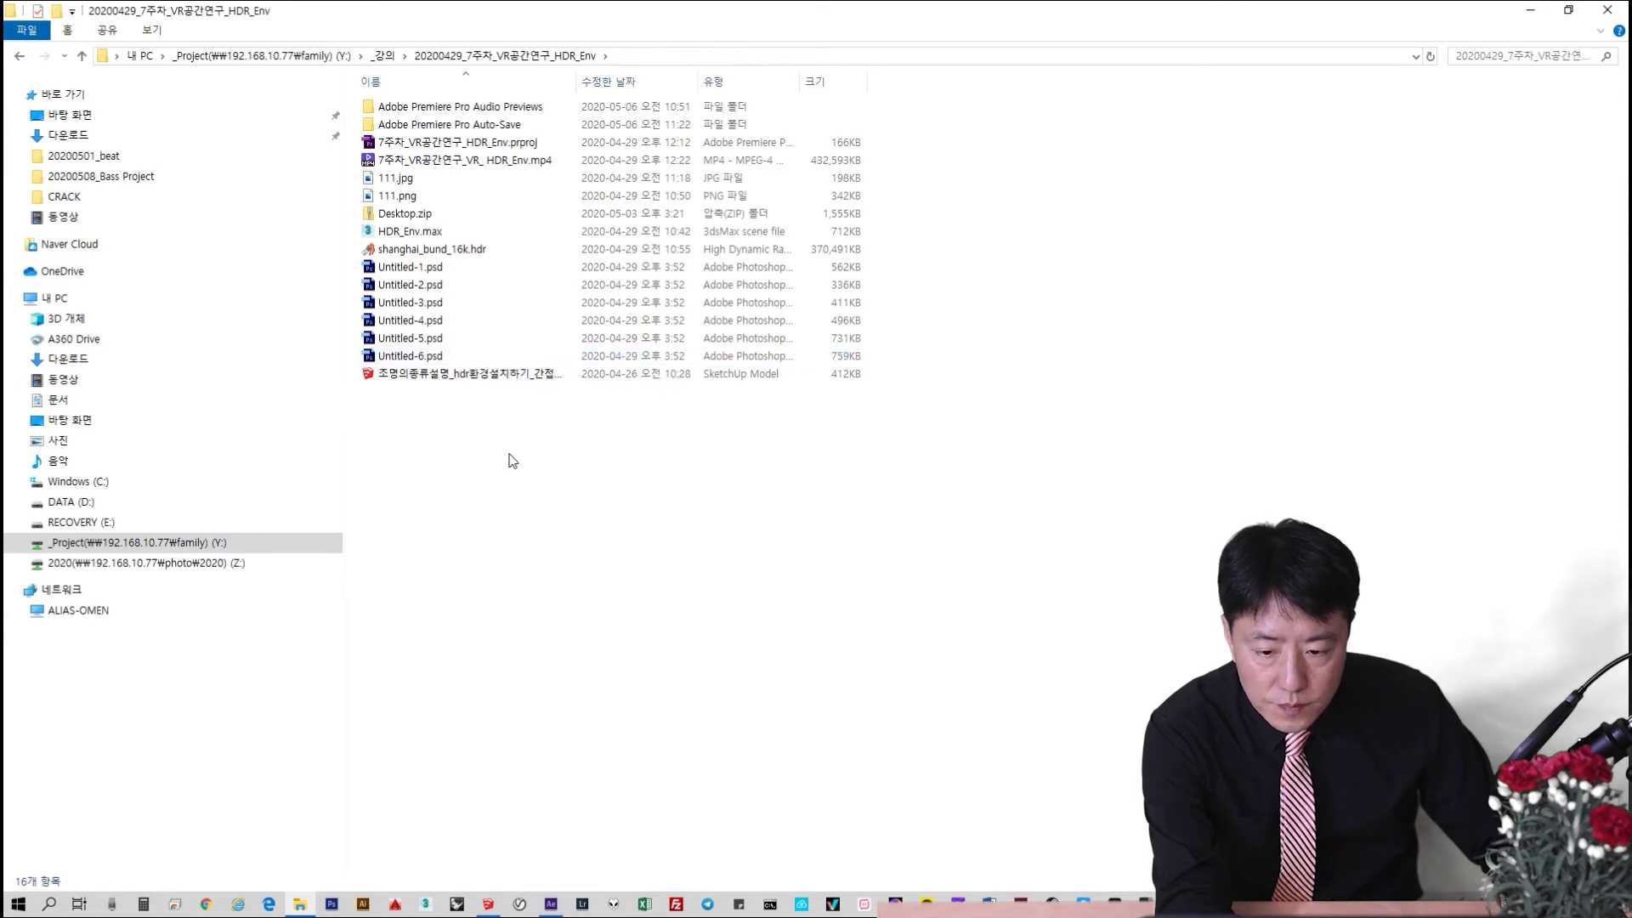
pyautogui.press('BackSpace')
pyautogui.doubleClick(502, 343)
pyautogui.press('BackSpace')
# Import the Diviners - Stockholm Lights MP3 from the 20200426_6주차_VR공간연구_youtube folder into After Effects and add it below the 2160.0000 layer in 2160.2
pyautogui.doubleClick(500, 320)
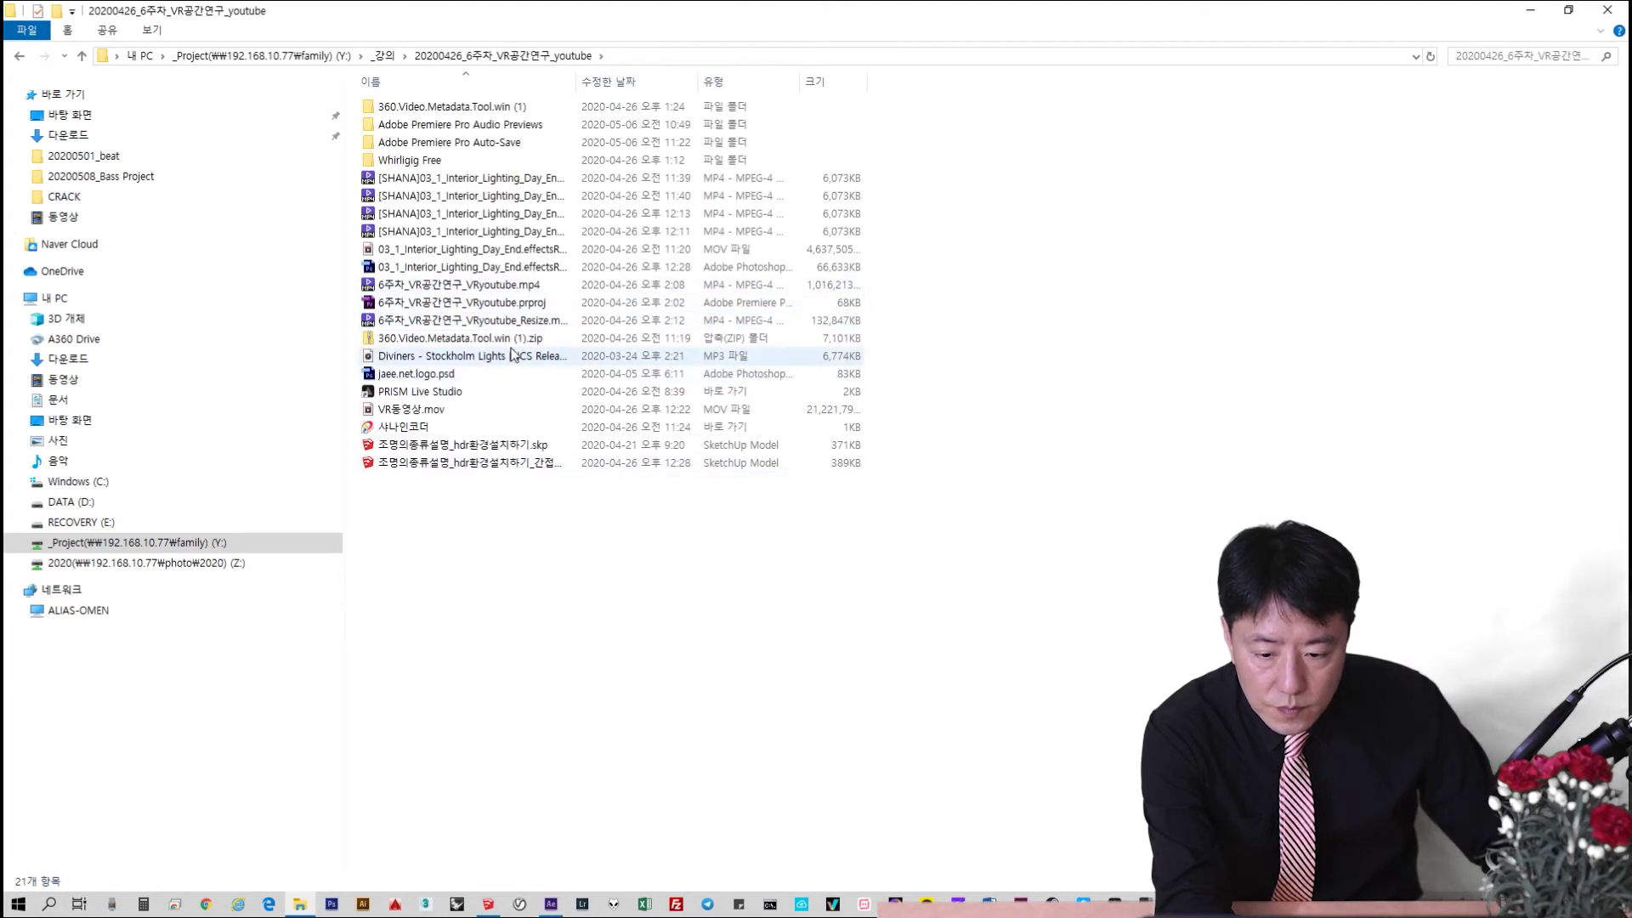
pyautogui.moveTo(515, 361); pyautogui.dragTo(242, 767)
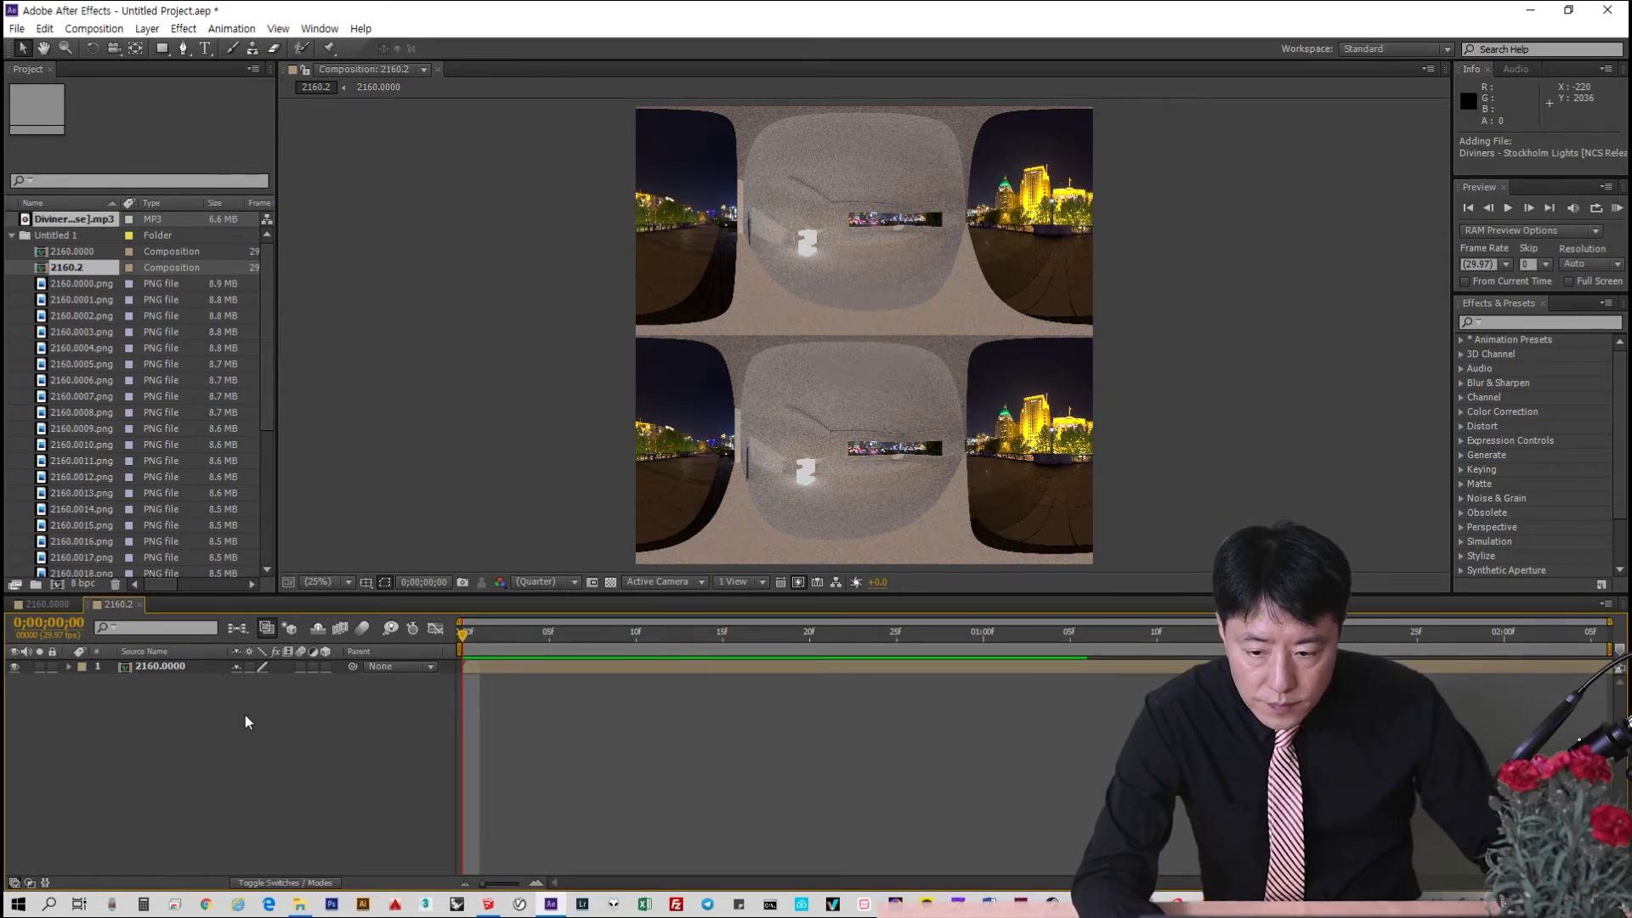
pyautogui.moveTo(94, 220)
pyautogui.mouseDown()
pyautogui.moveTo(310, 803)
pyautogui.moveTo(314, 737)
pyautogui.moveTo(344, 761)
pyautogui.moveTo(104, 222)
pyautogui.mouseUp()
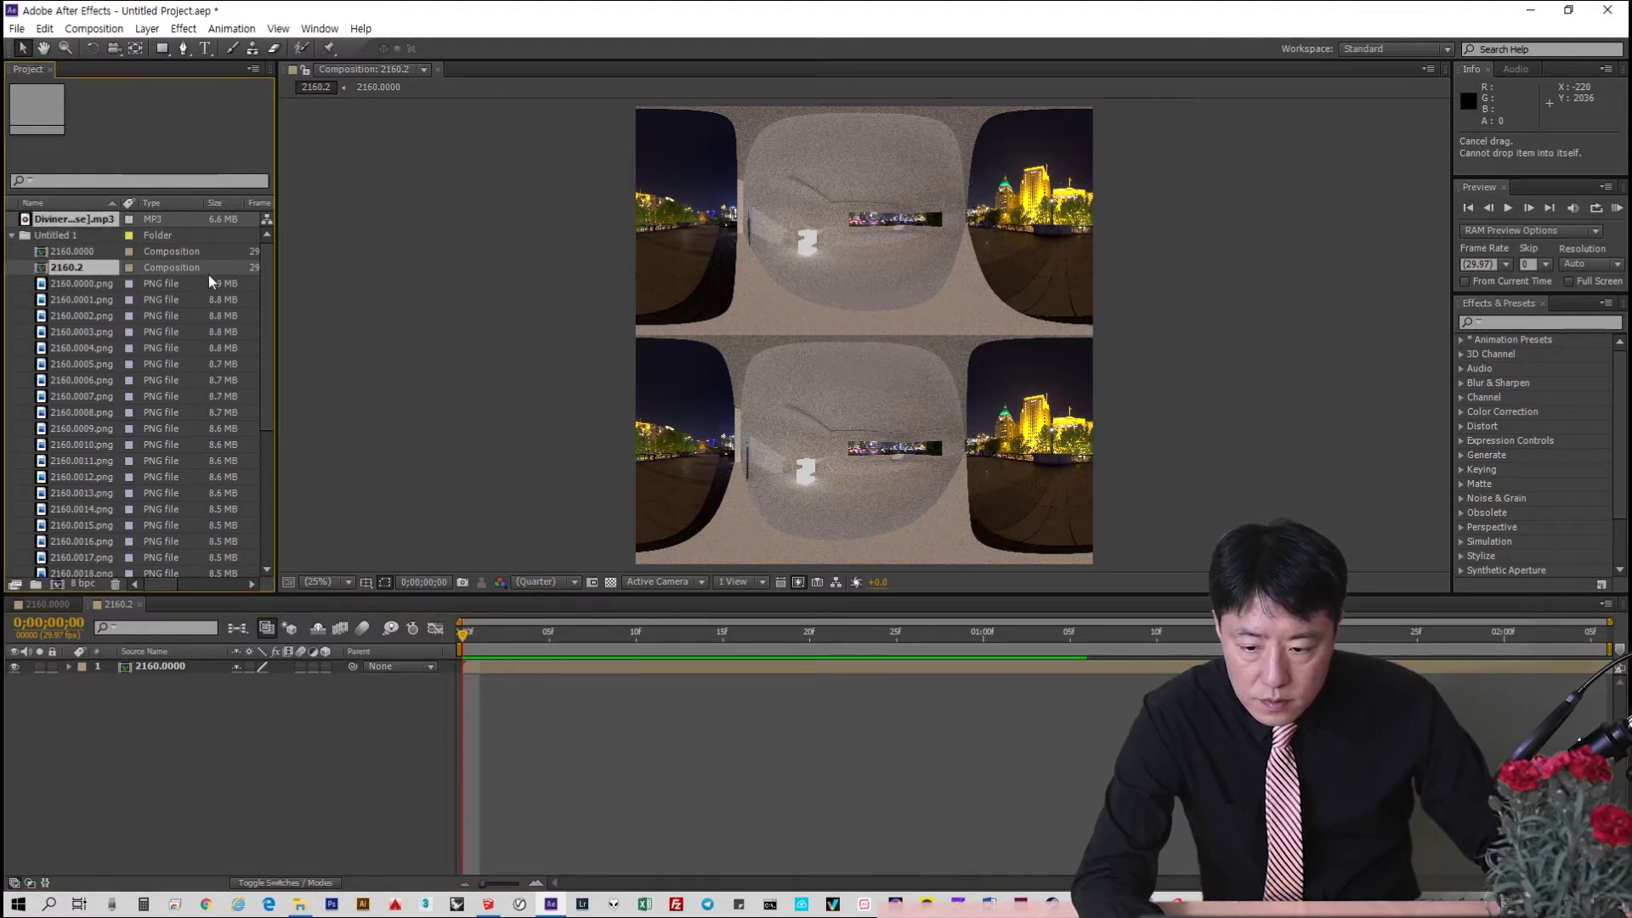
pyautogui.click(141, 300)
pyautogui.moveTo(69, 214); pyautogui.dragTo(273, 795)
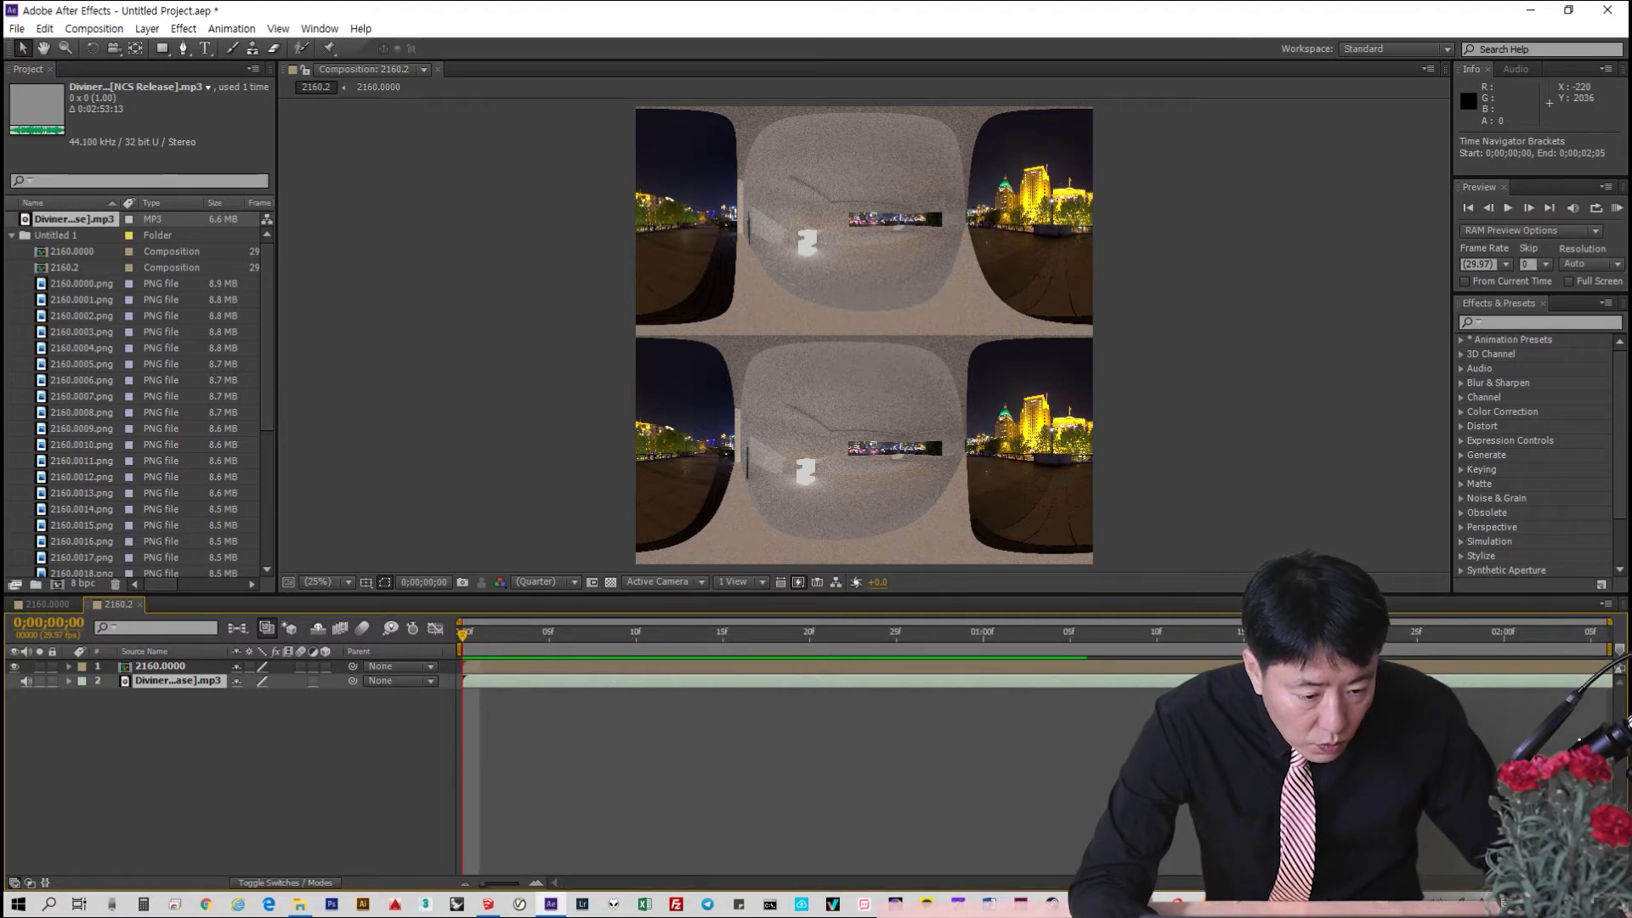
pyautogui.click(352, 824)
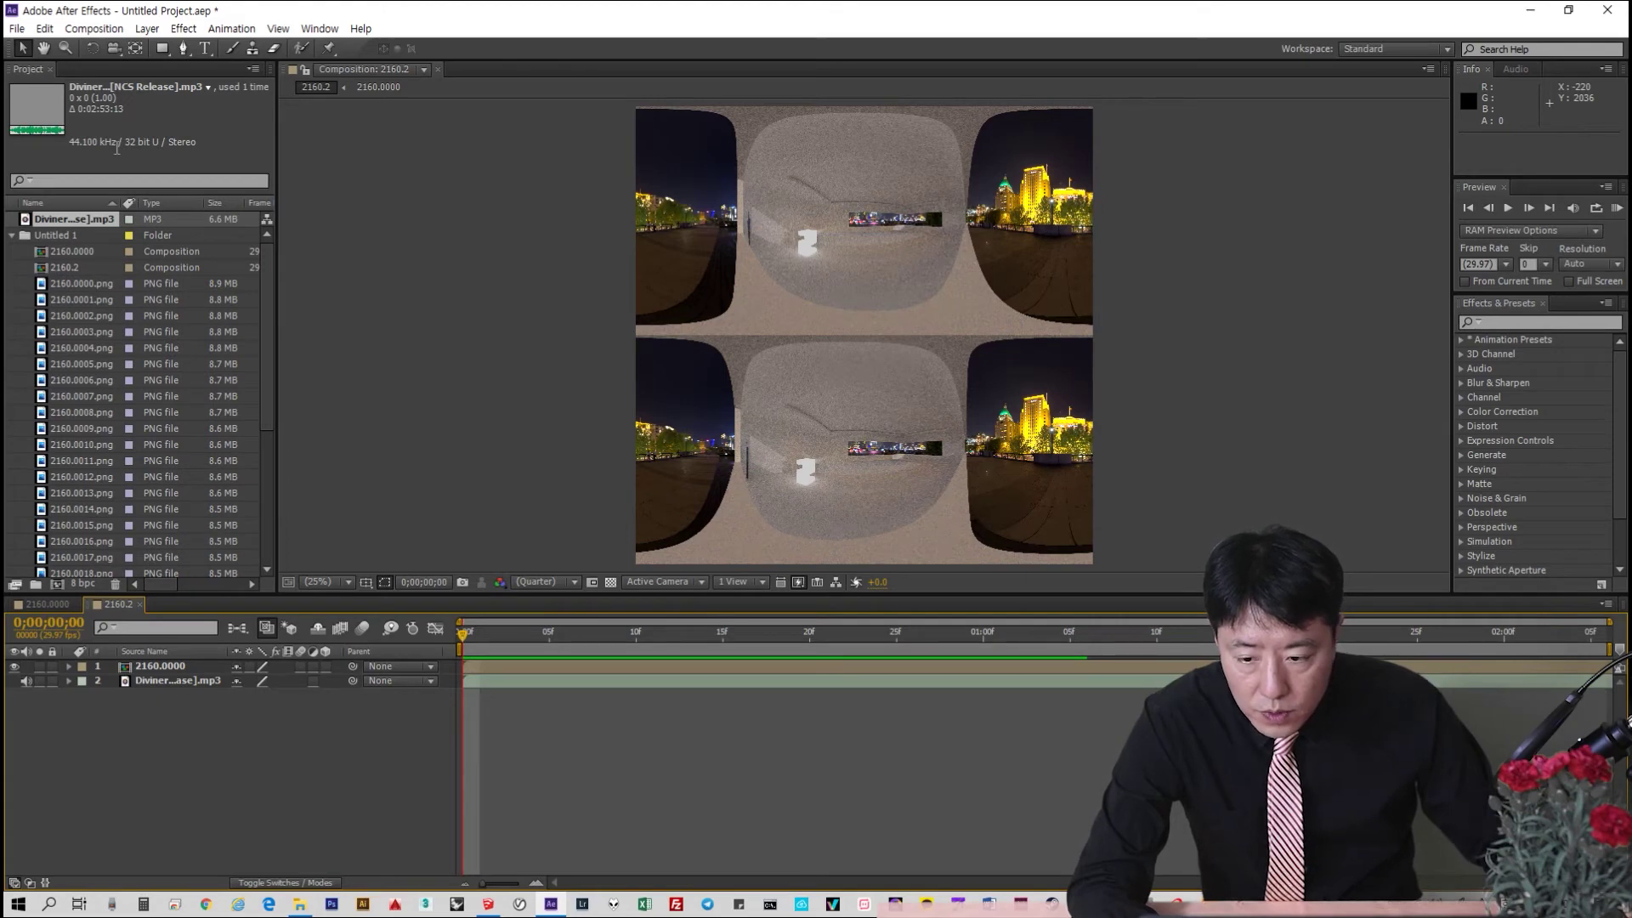
# Add the 2160.2 composition to the render queue and set its output module format to QuickTime
pyautogui.click(17, 28)
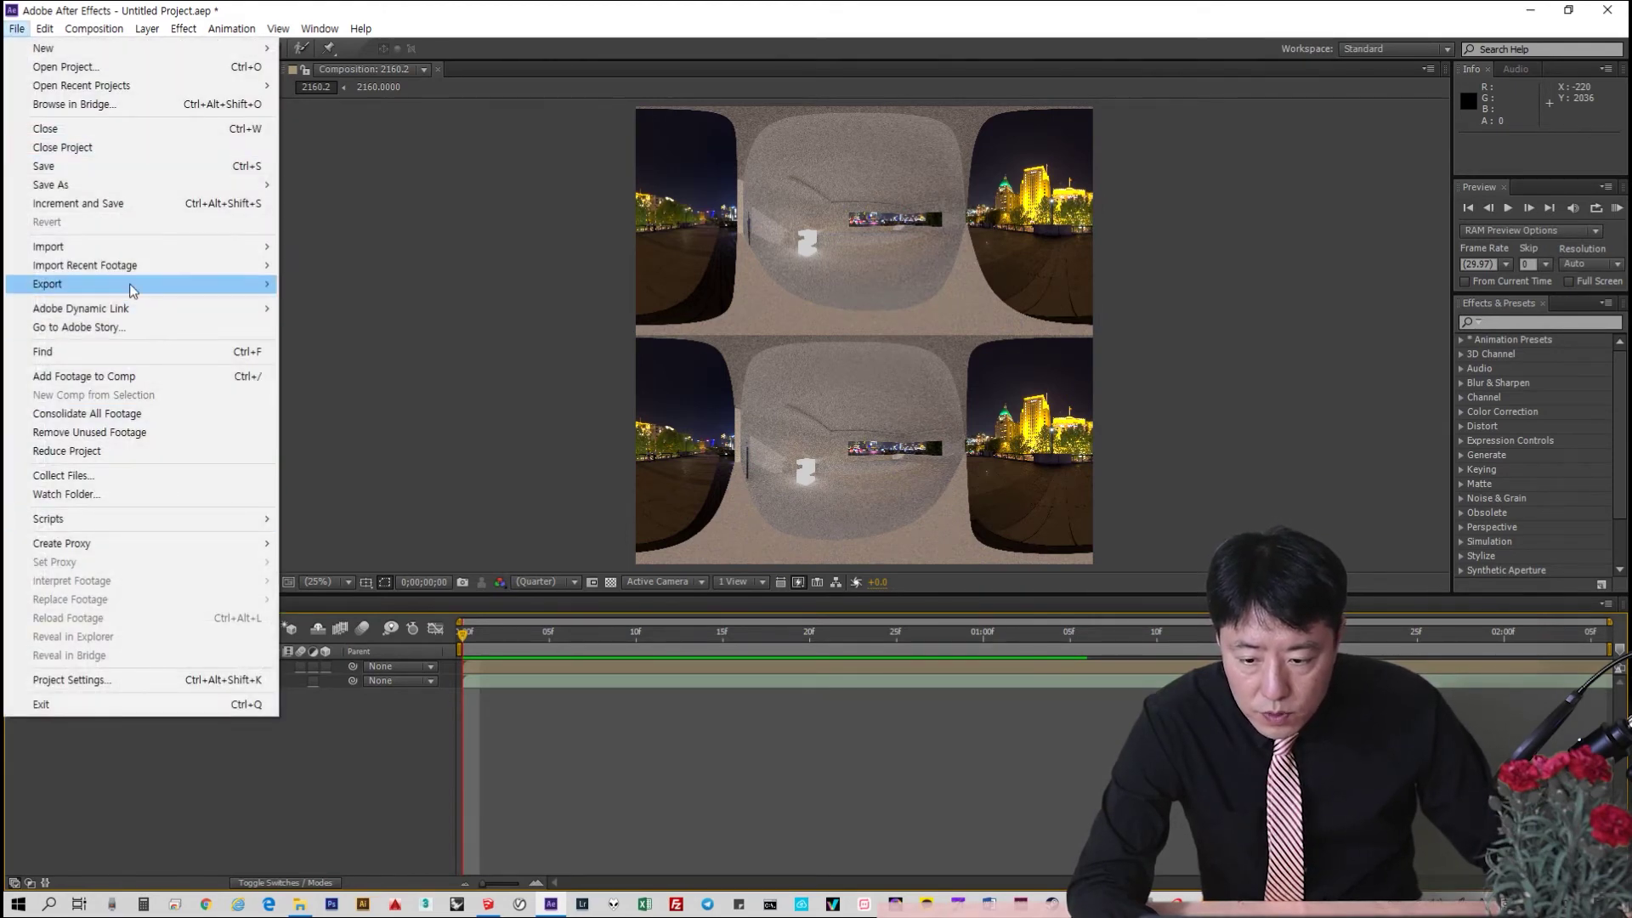
pyautogui.moveTo(135, 291)
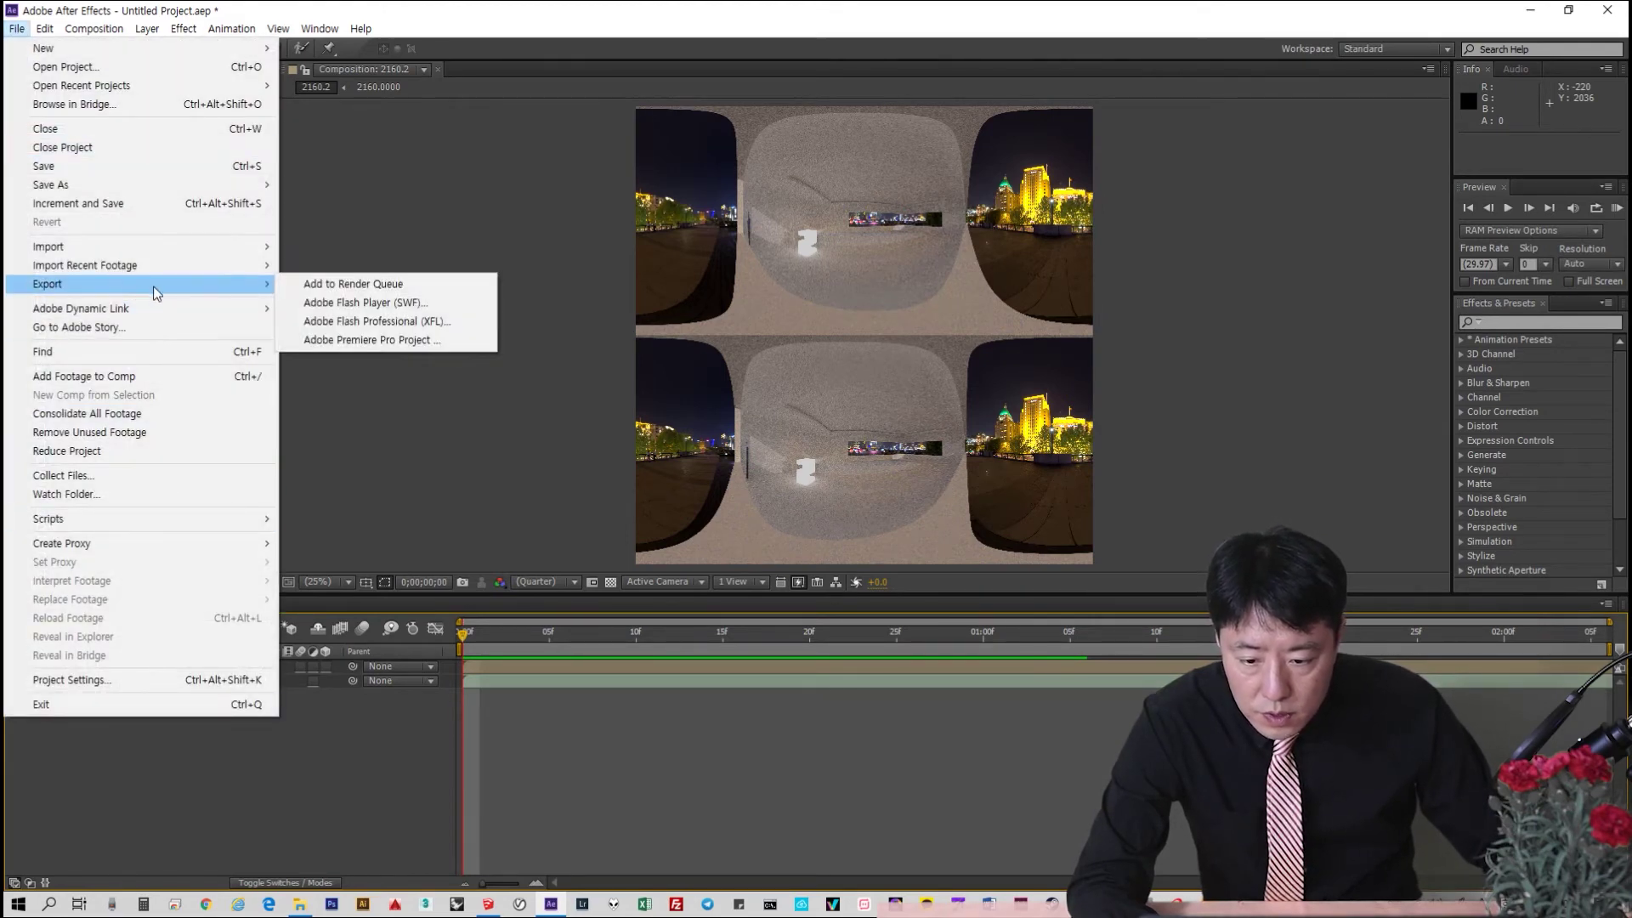
pyautogui.click(347, 285)
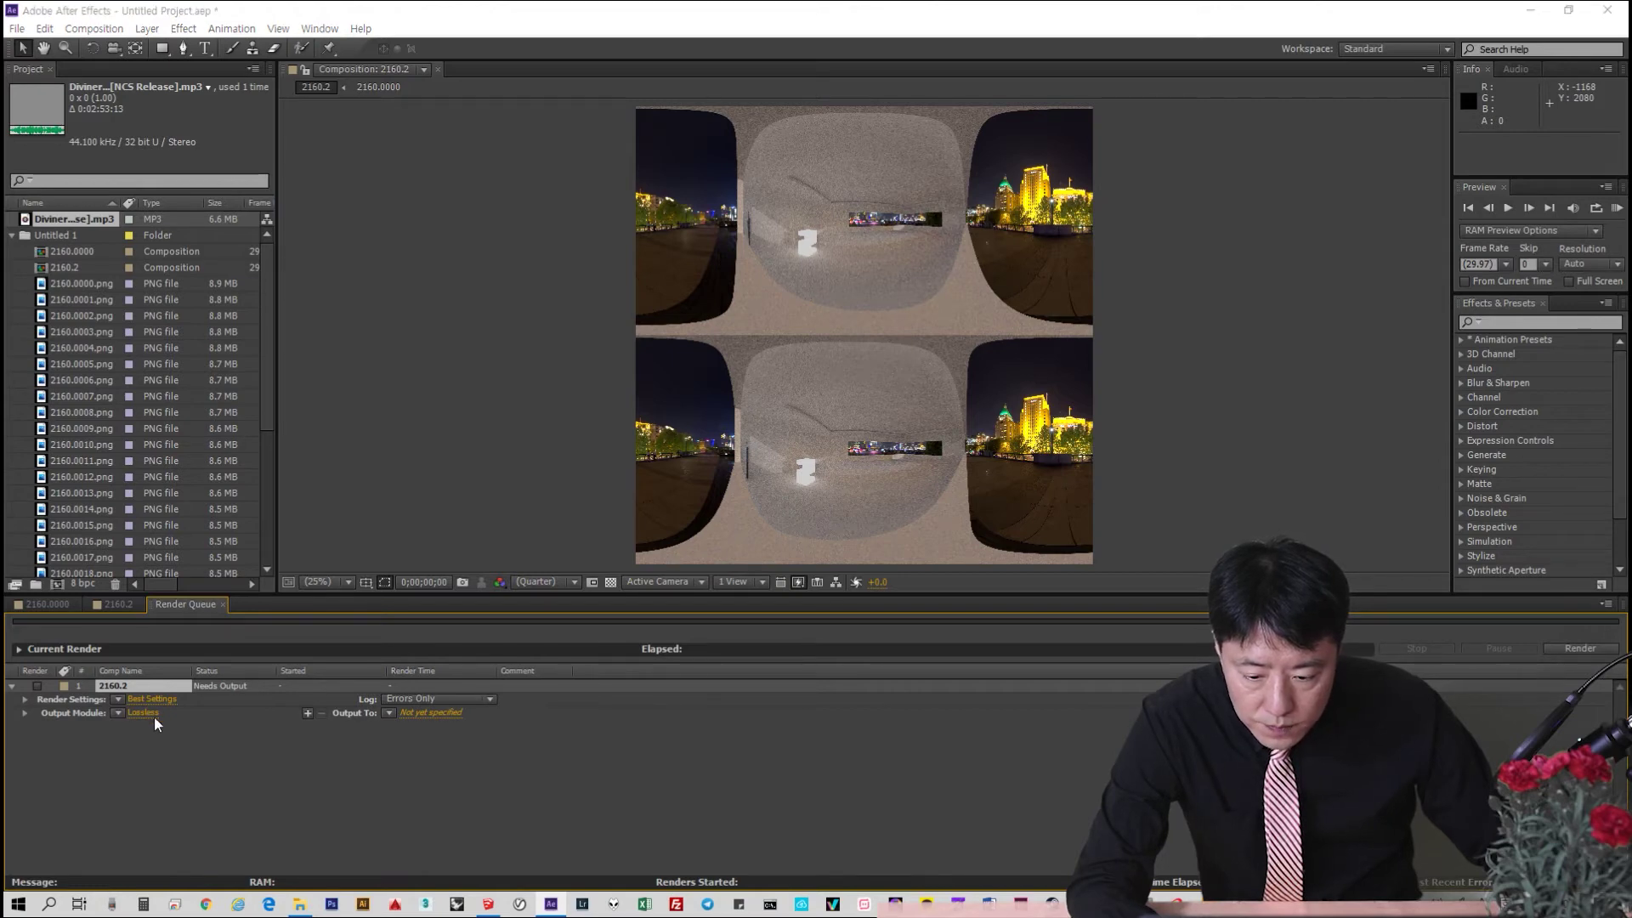
pyautogui.click(422, 712)
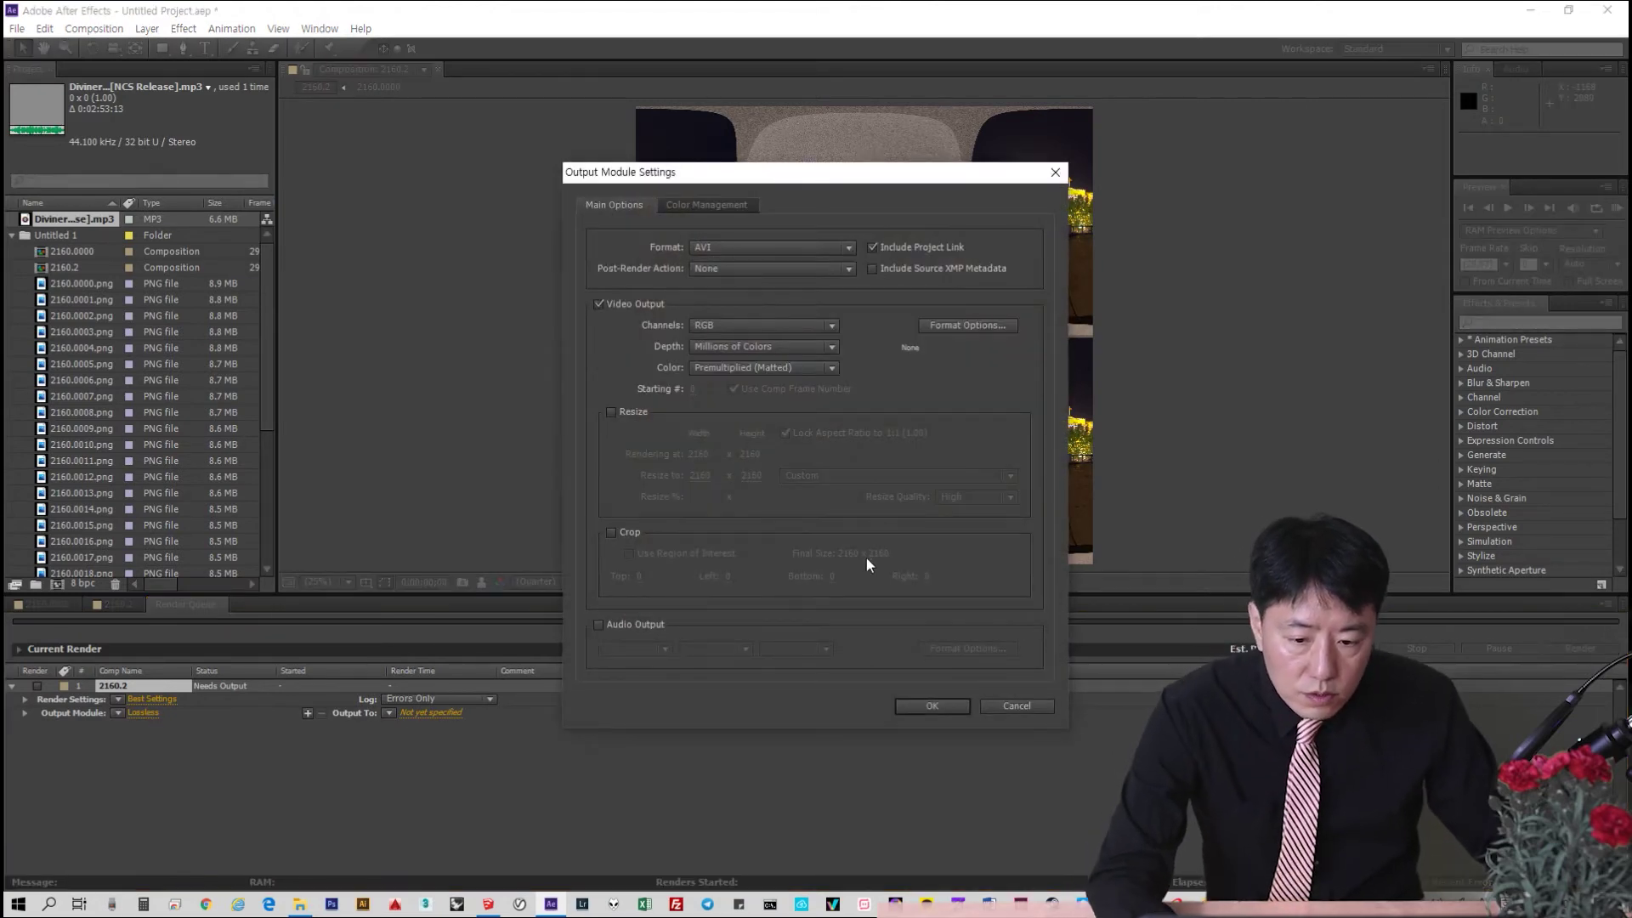
pyautogui.click(818, 252)
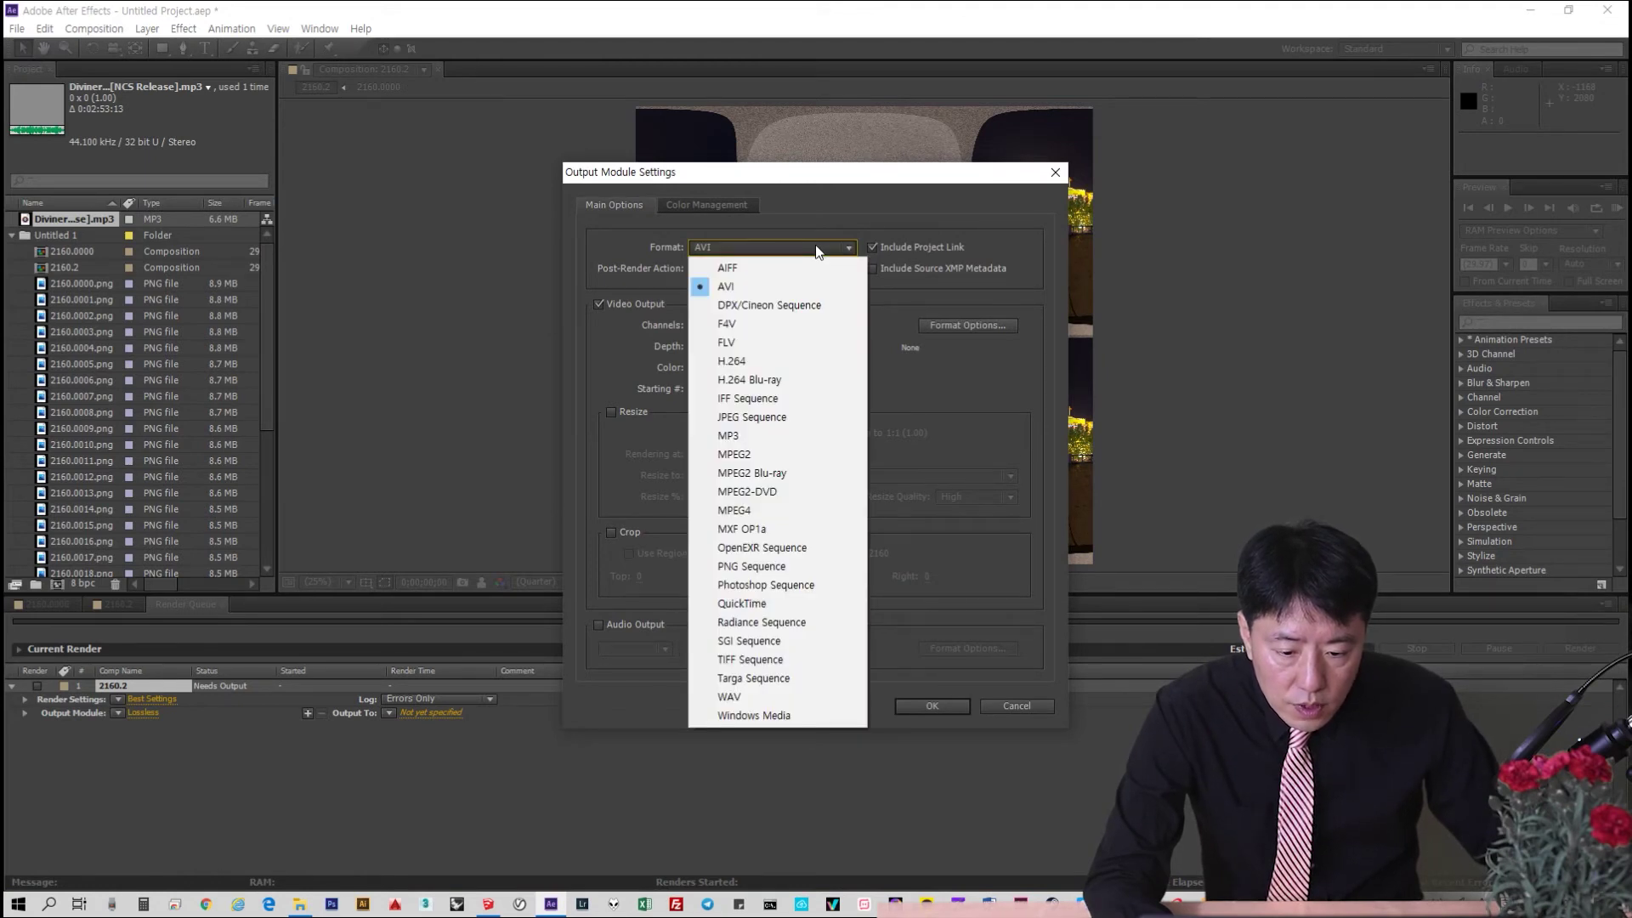
pyautogui.click(790, 605)
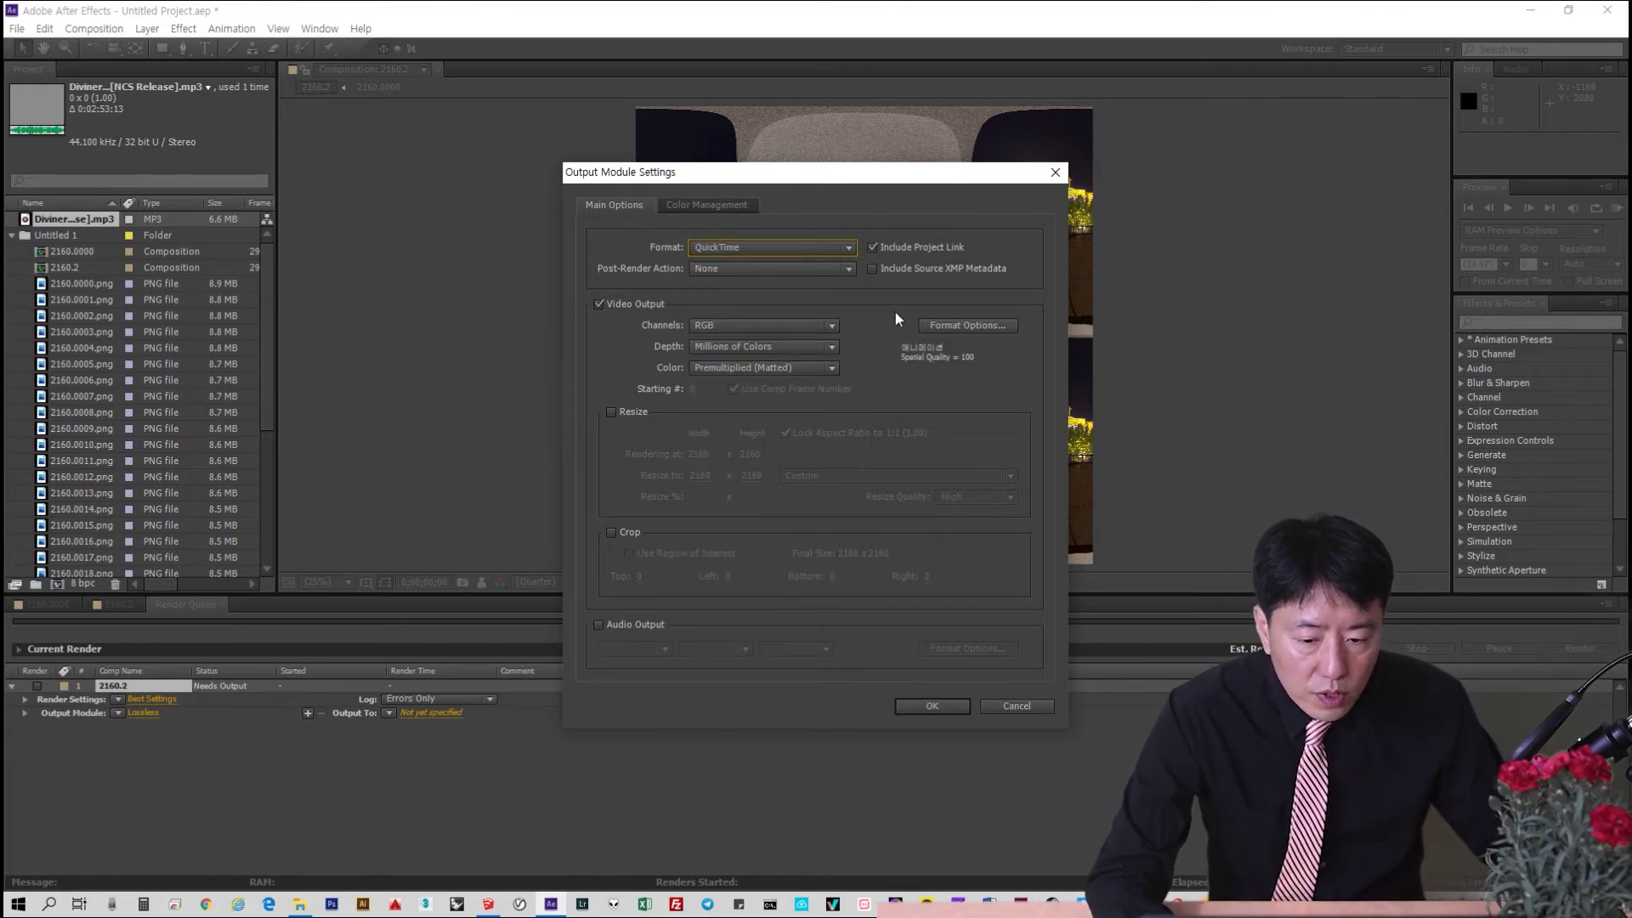
# Leave the post-render action at None and set the QuickTime video codec to H.264
pyautogui.click(758, 266)
pyautogui.click(769, 282)
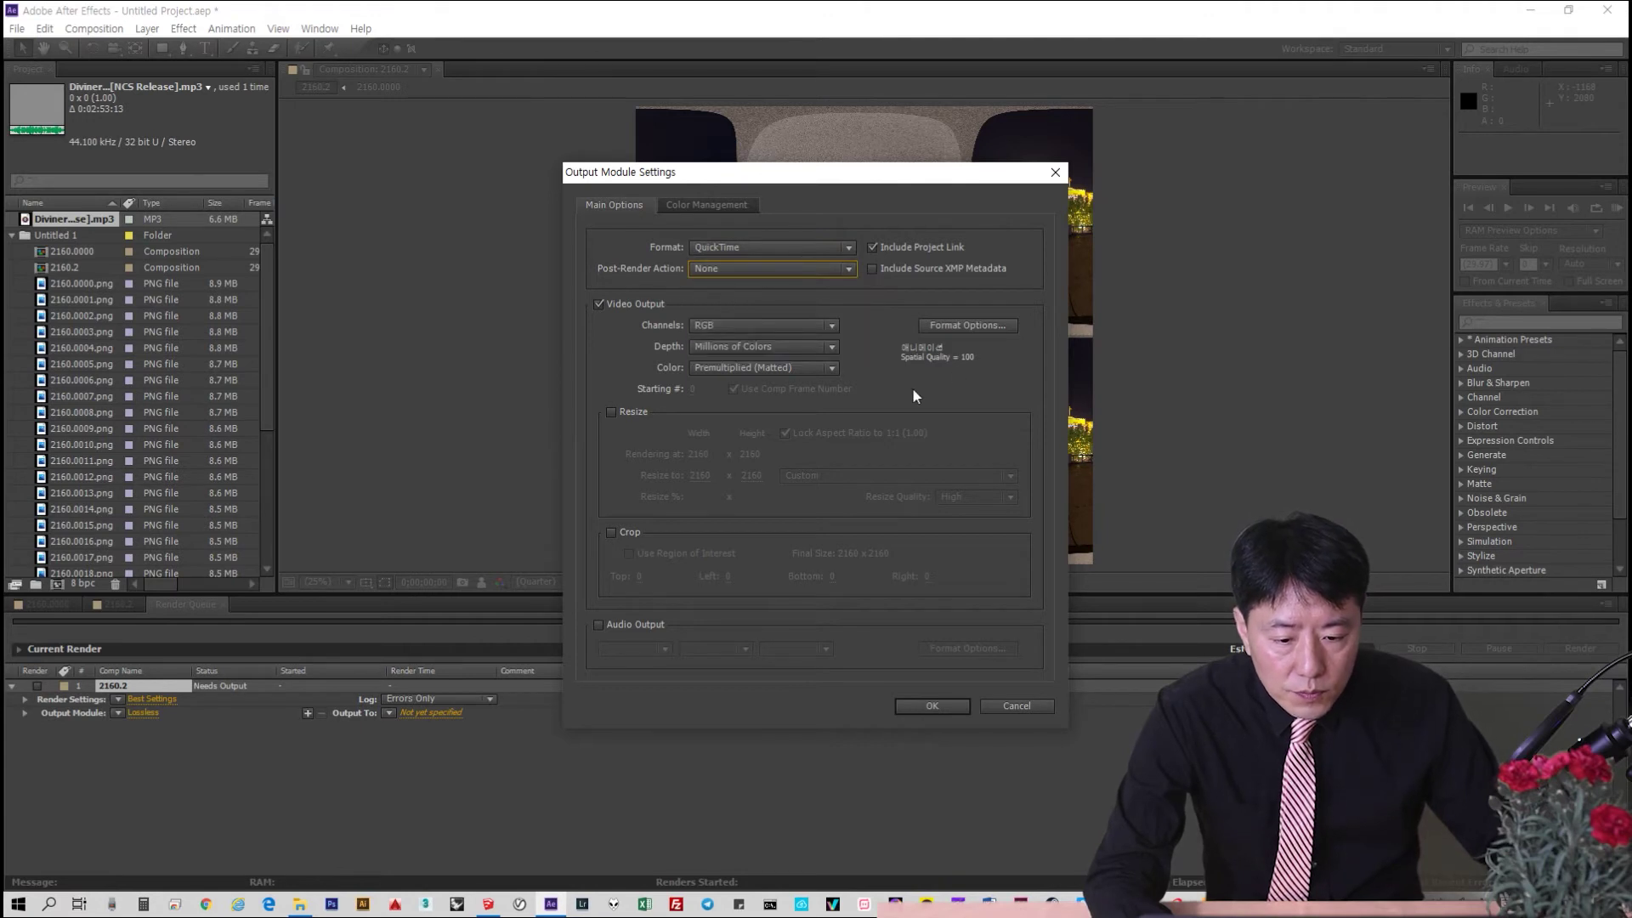
pyautogui.click(963, 327)
pyautogui.click(826, 269)
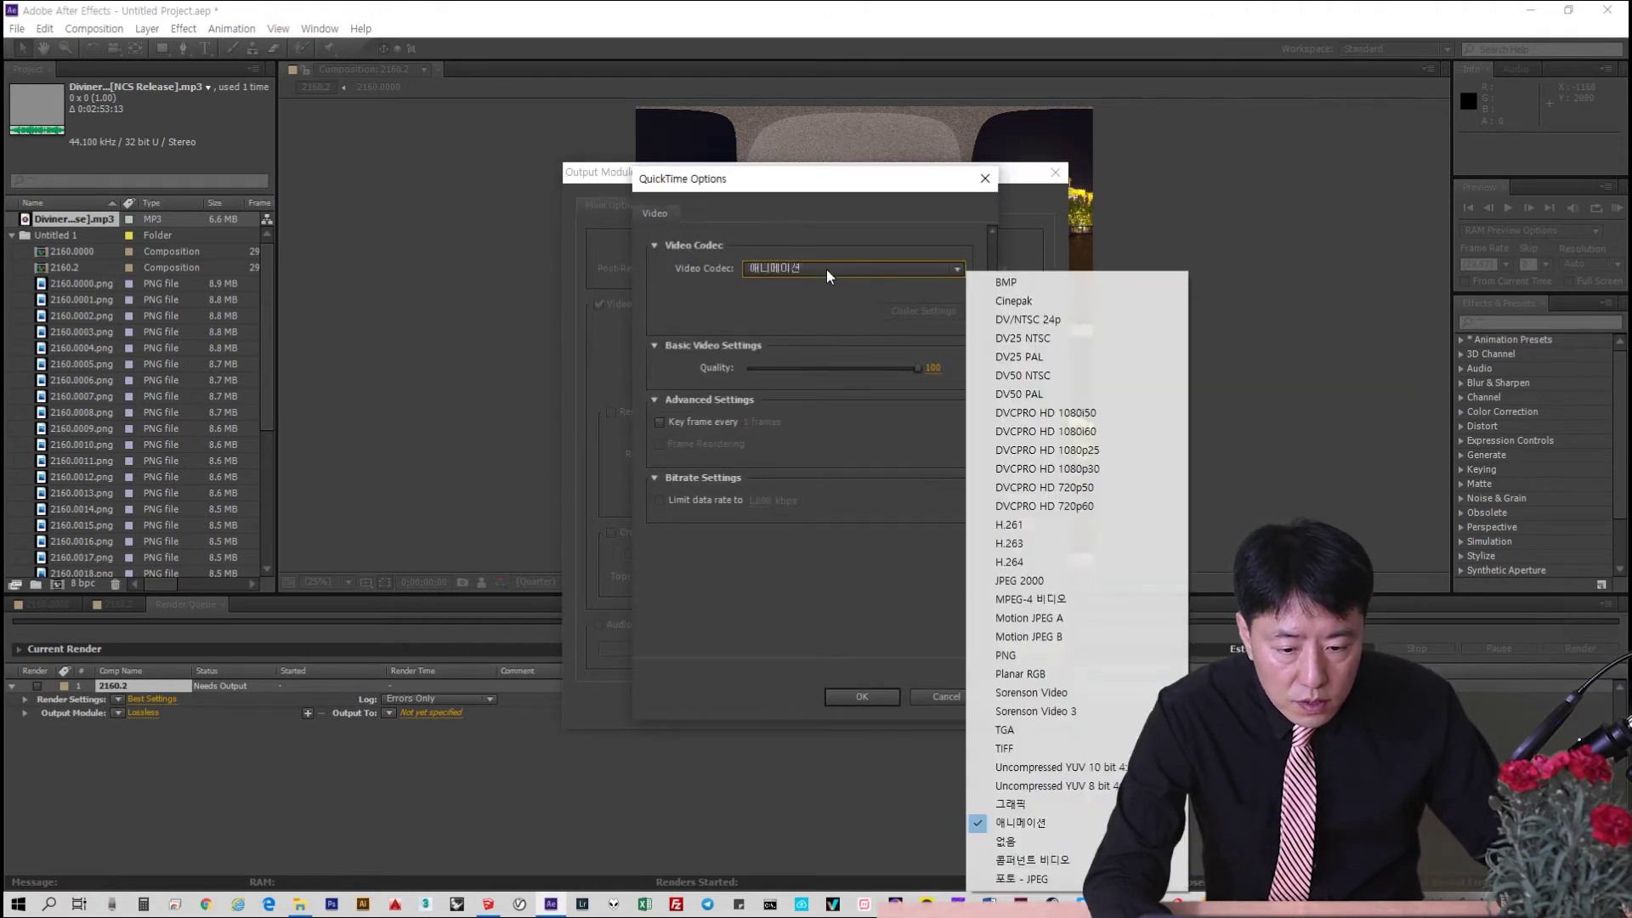
pyautogui.click(1003, 561)
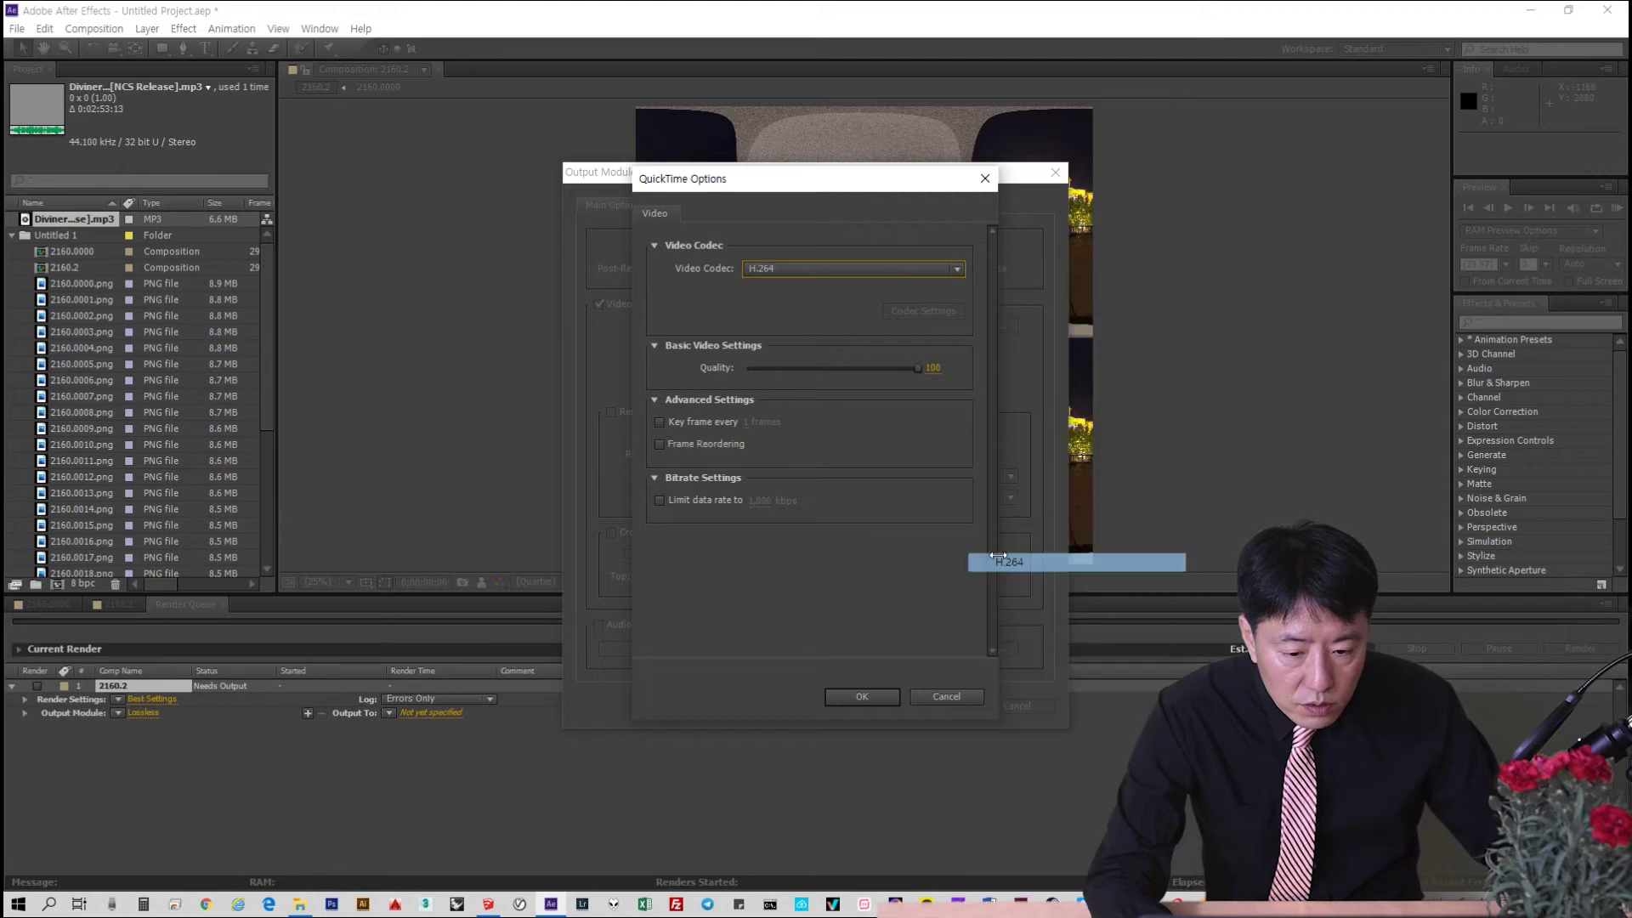
pyautogui.click(862, 697)
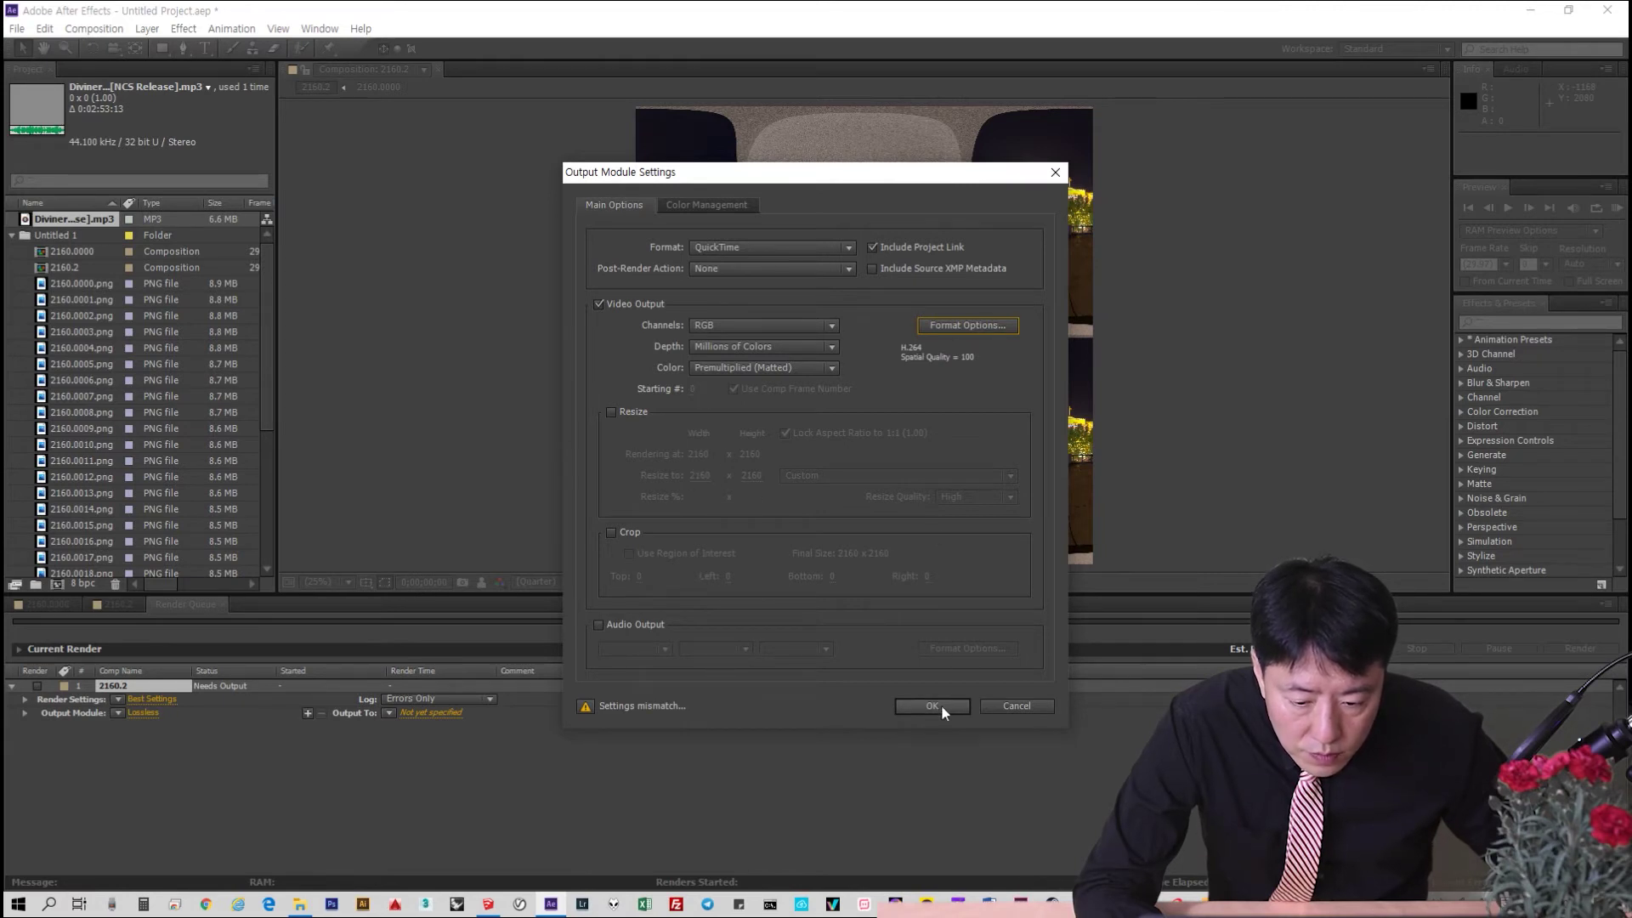
# Enable audio output for the render and check the details of the settings mismatch warning
pyautogui.click(643, 623)
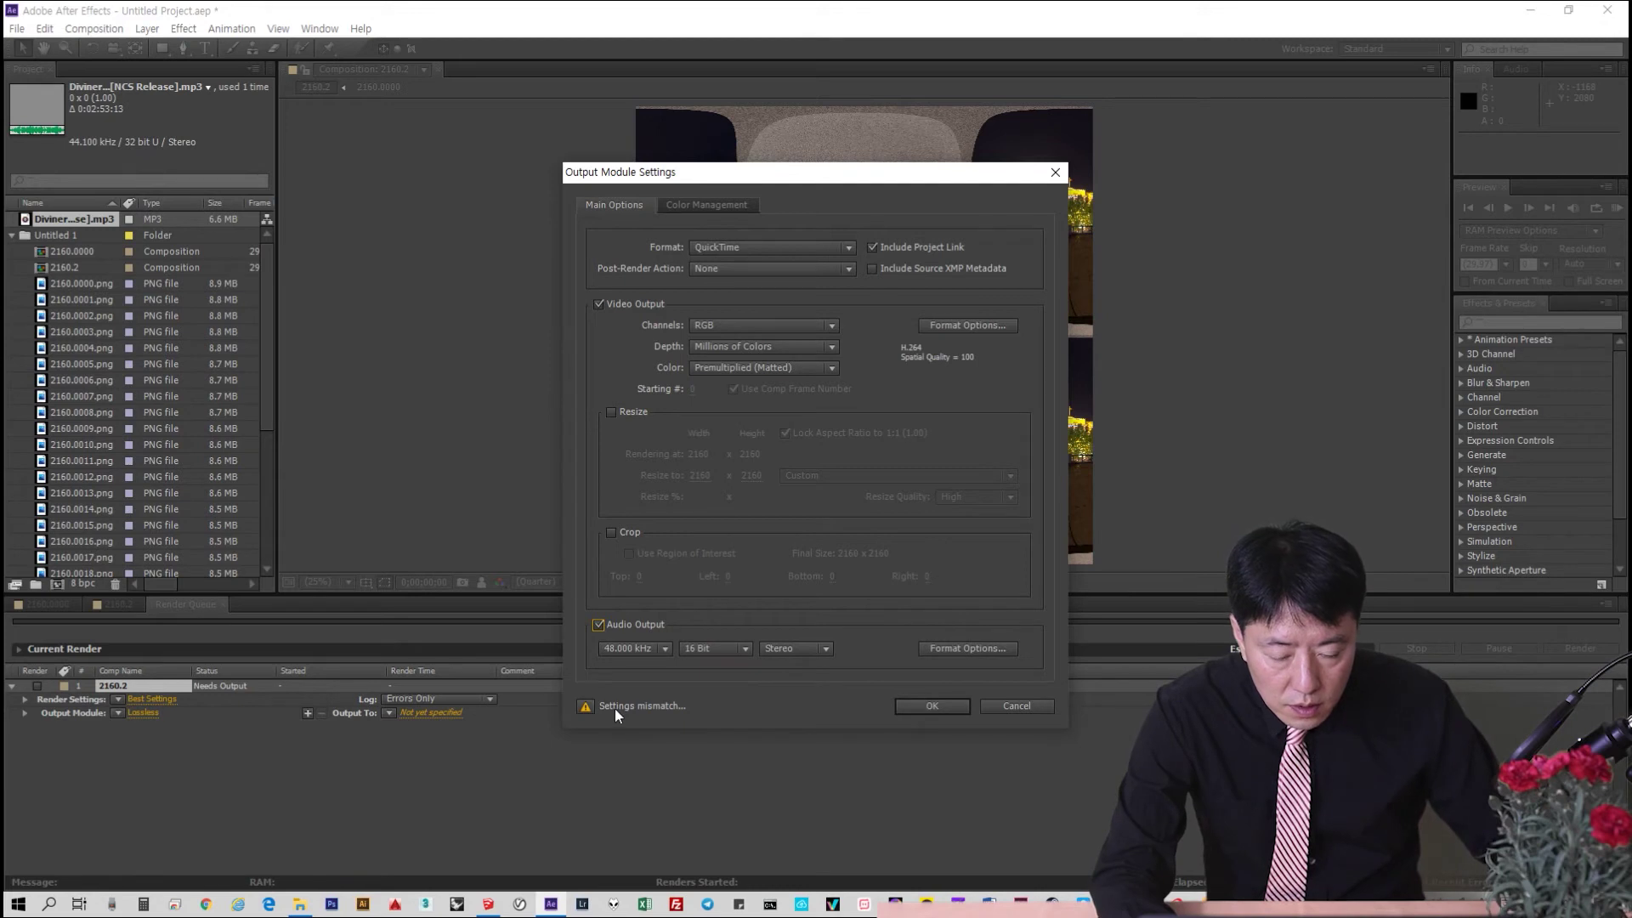
pyautogui.click(586, 709)
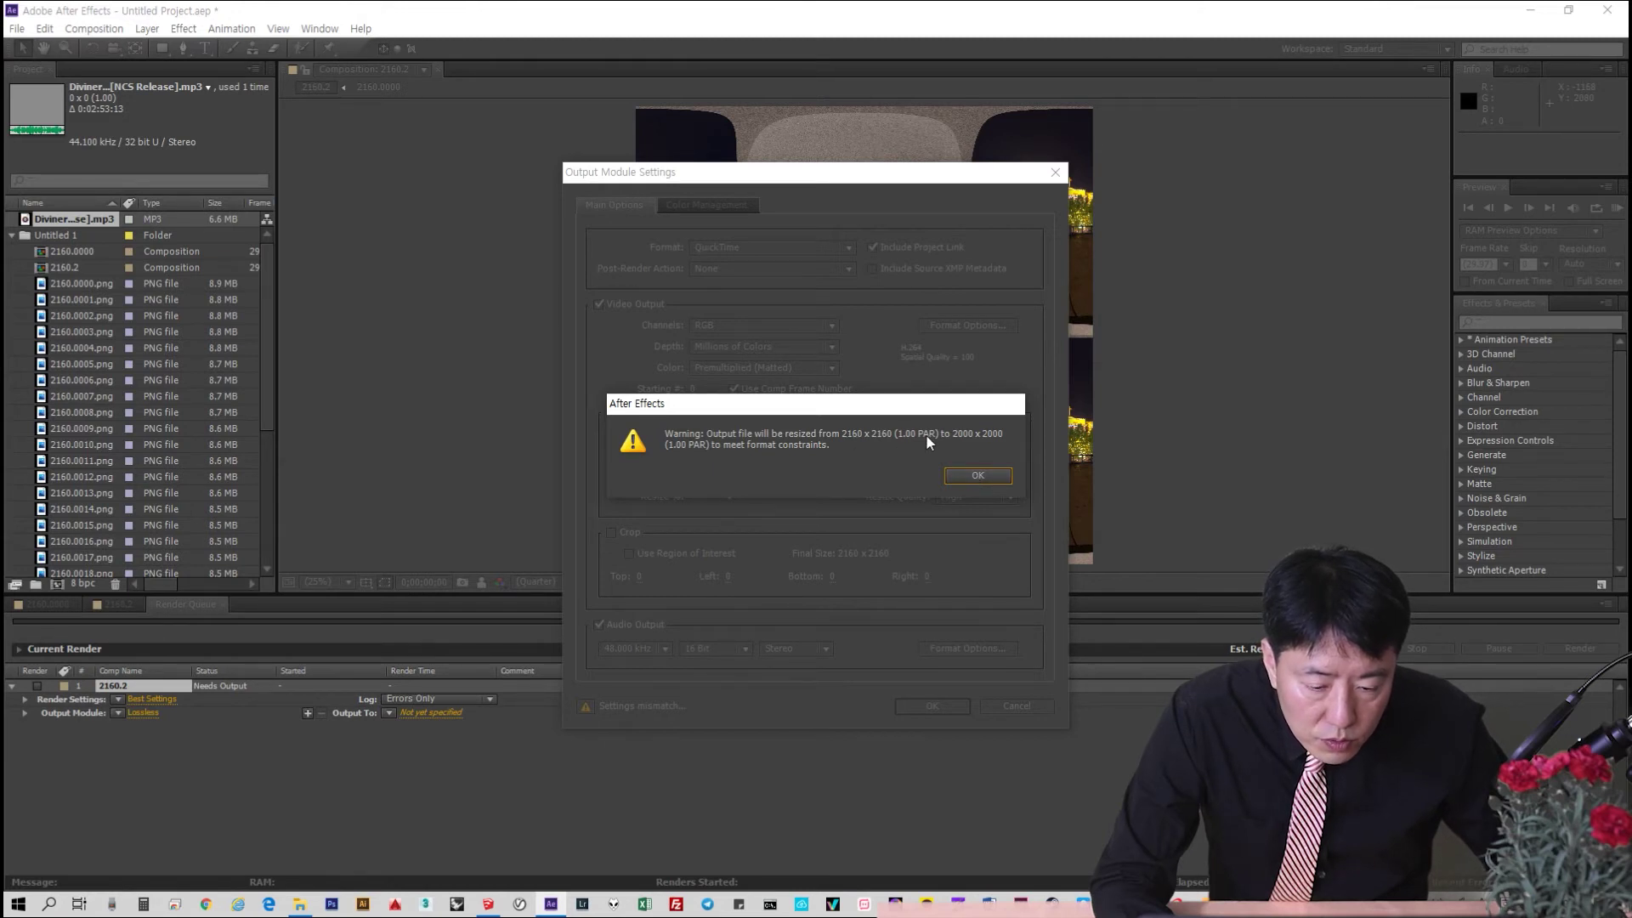
pyautogui.click(980, 476)
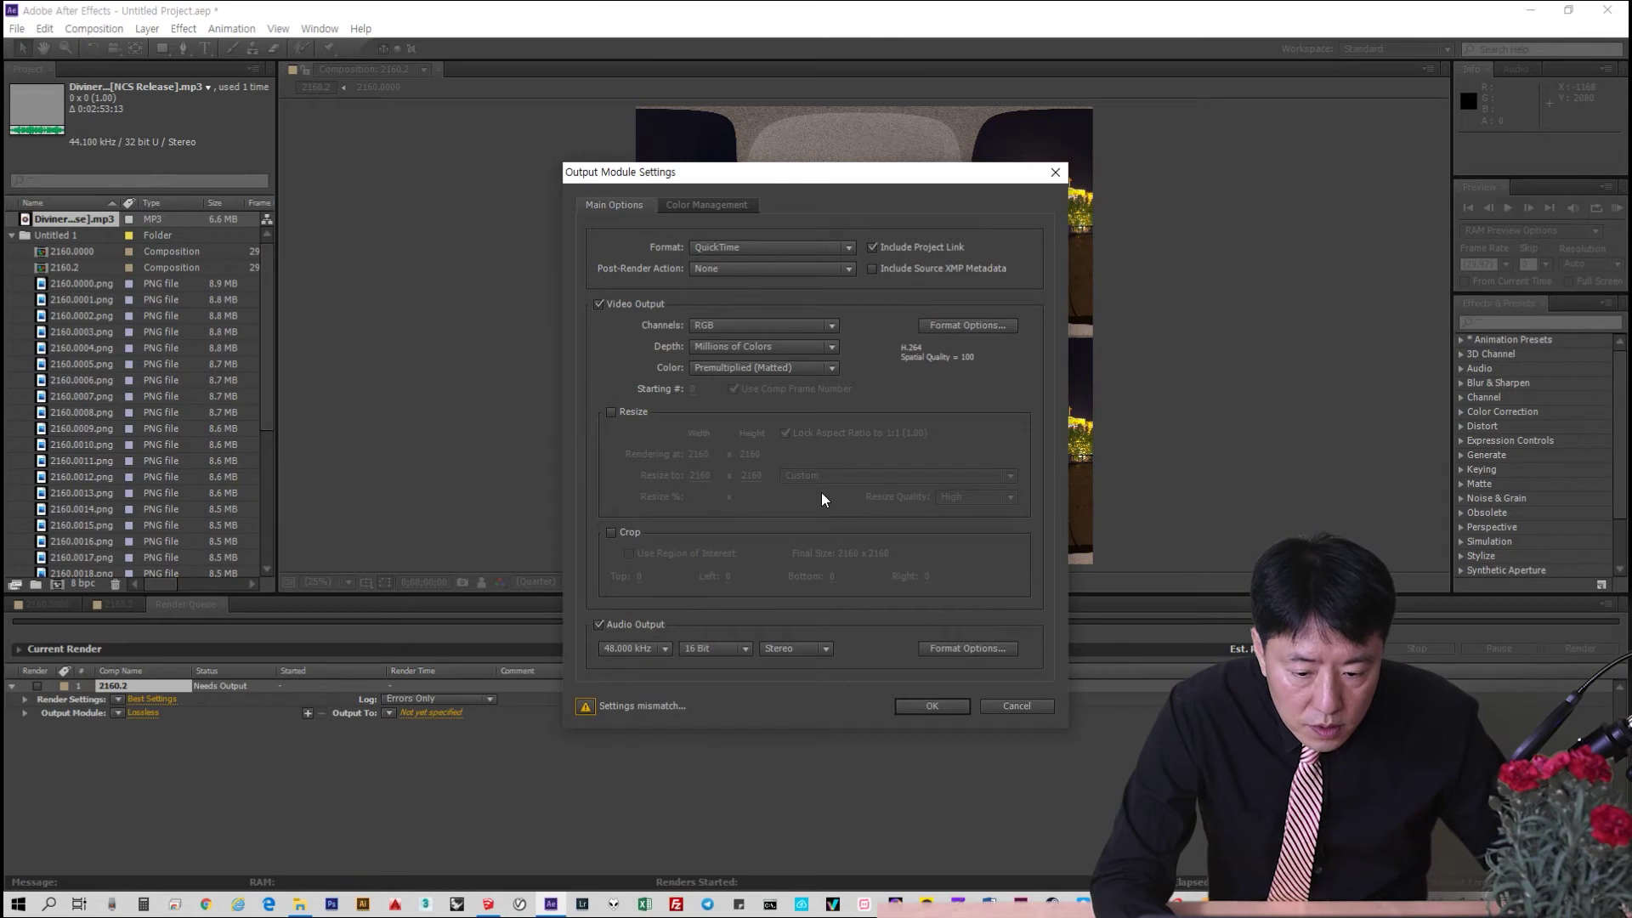
# Enable resizing in the output module at 2160 x 2160 and accept the output settings
pyautogui.click(625, 411)
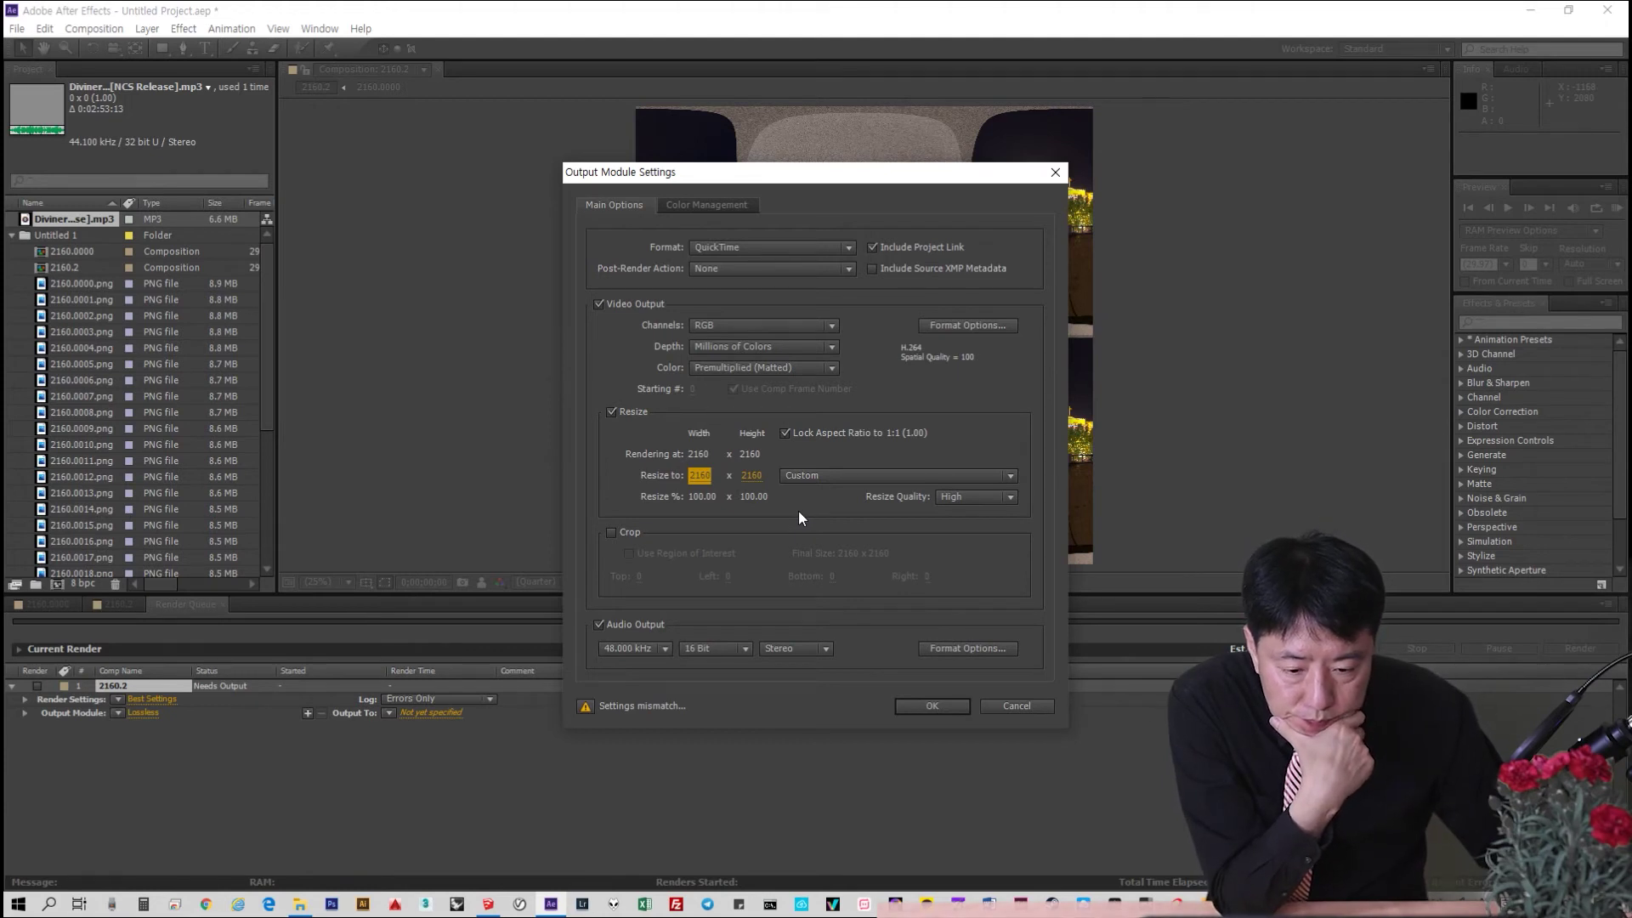
pyautogui.click(931, 706)
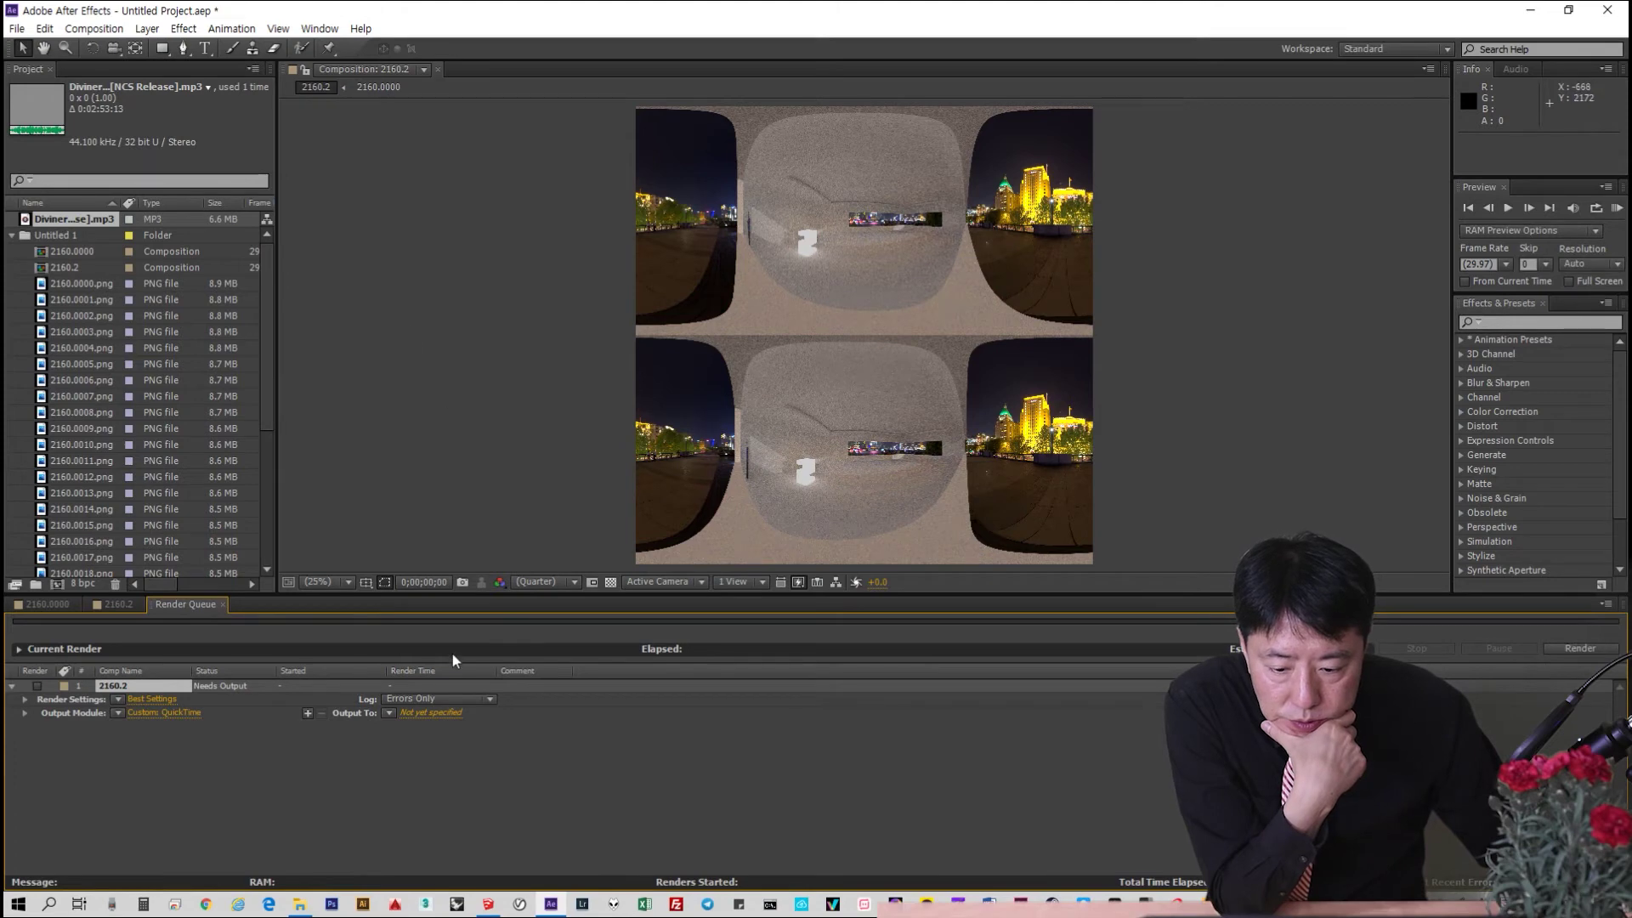
# Set the render output to 2160.2.mov in the VrayRendered folder on DATA (D:) and start rendering
pyautogui.click(430, 712)
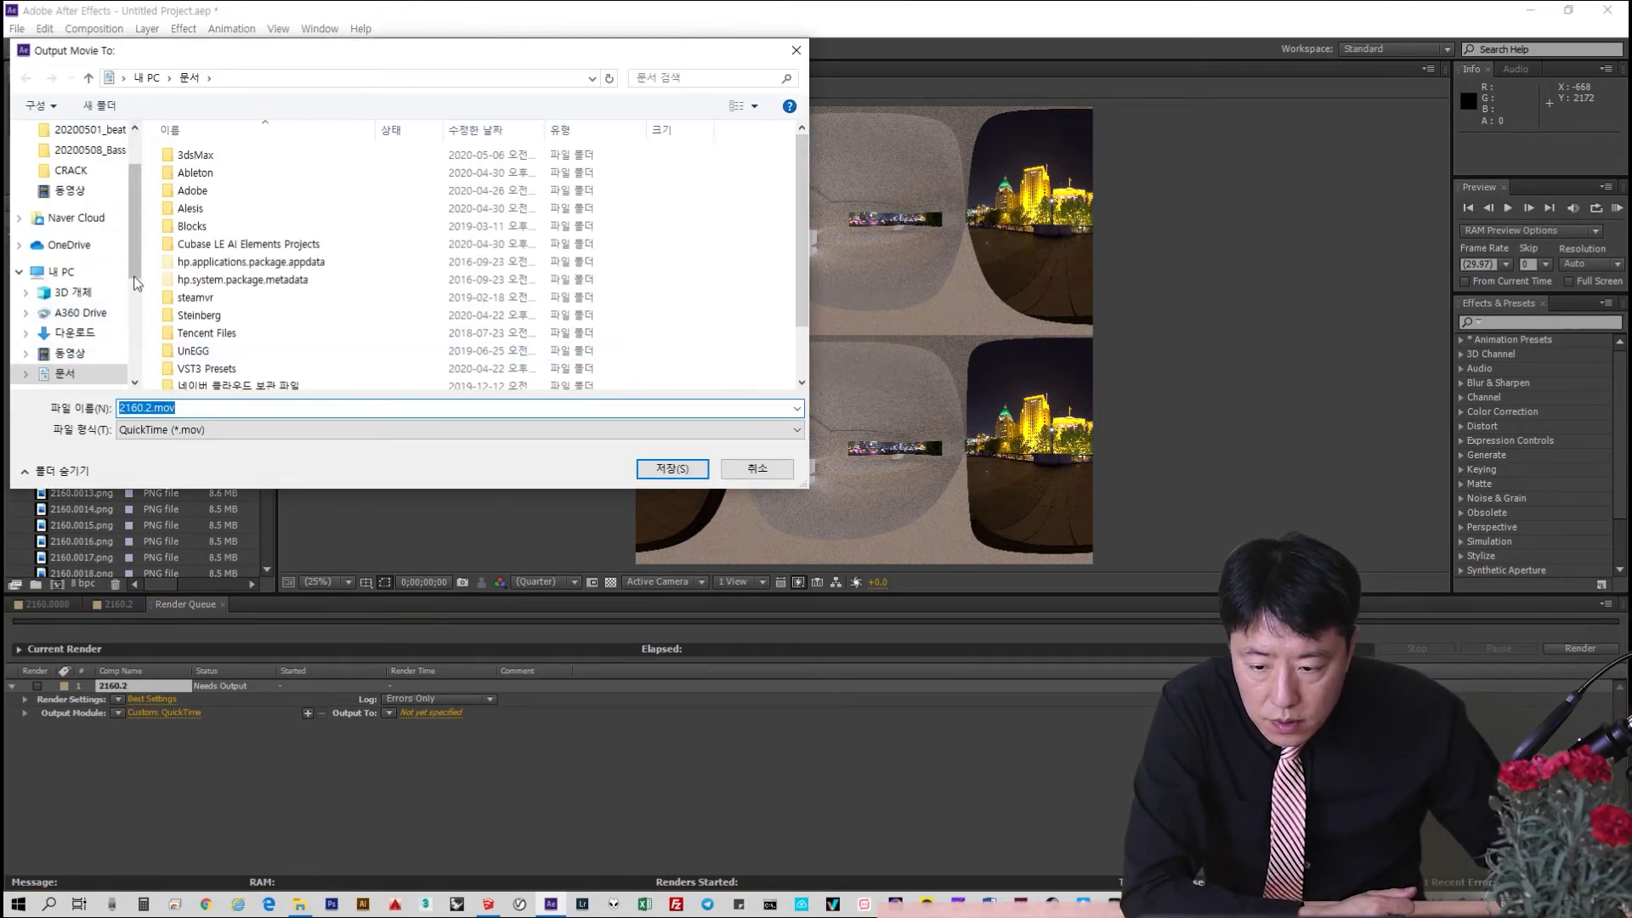
pyautogui.click(62, 272)
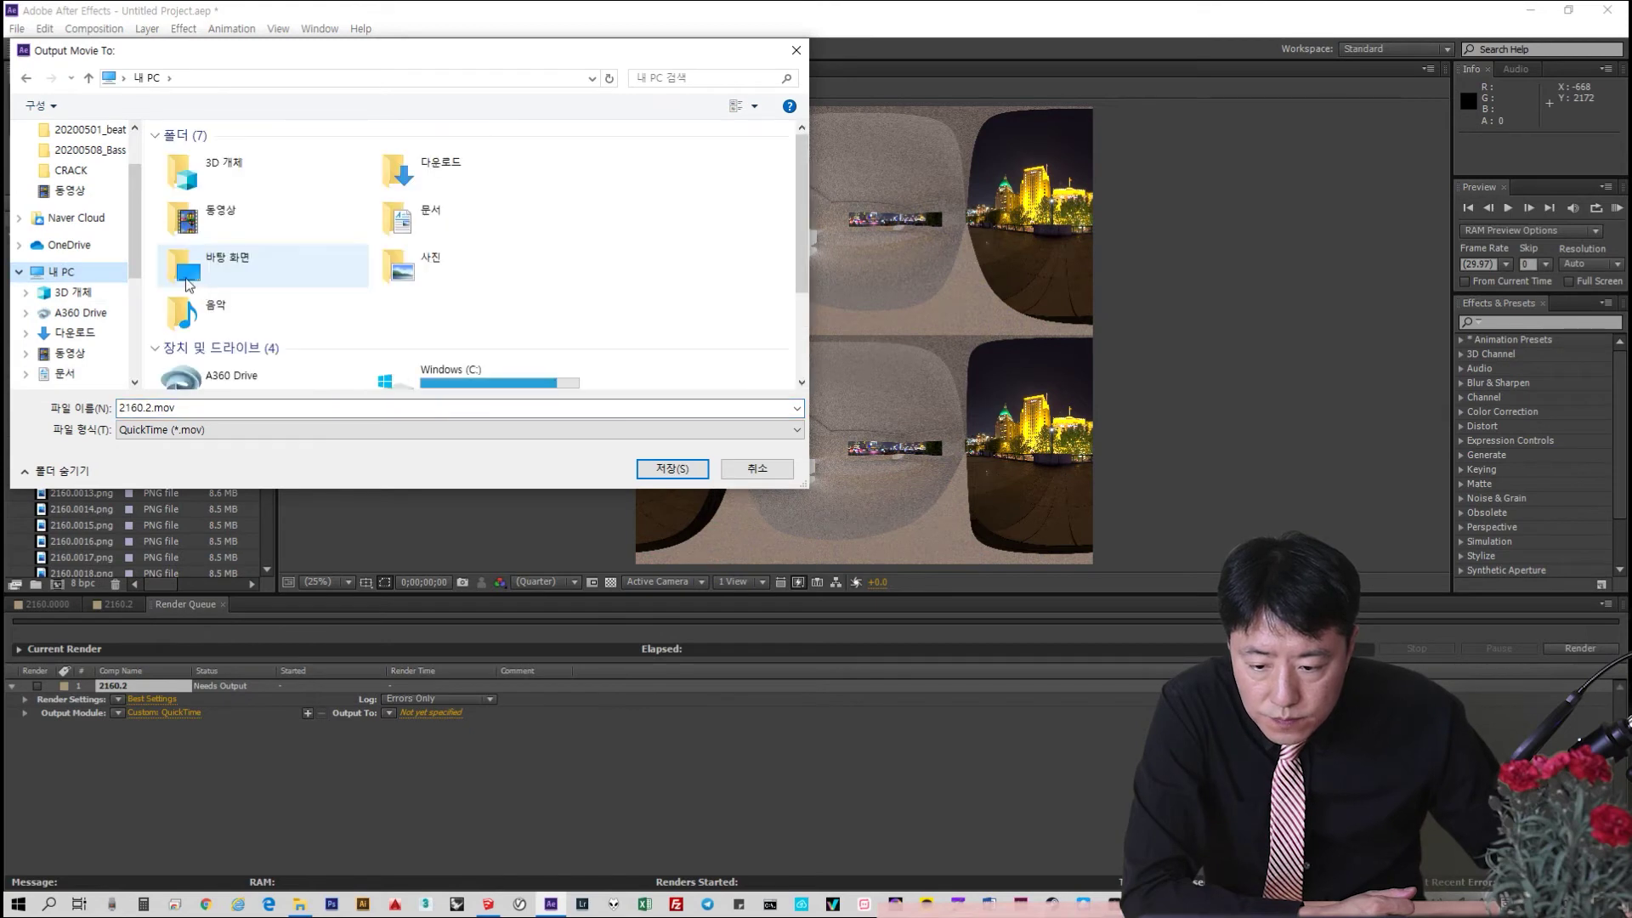
pyautogui.doubleClick(221, 296)
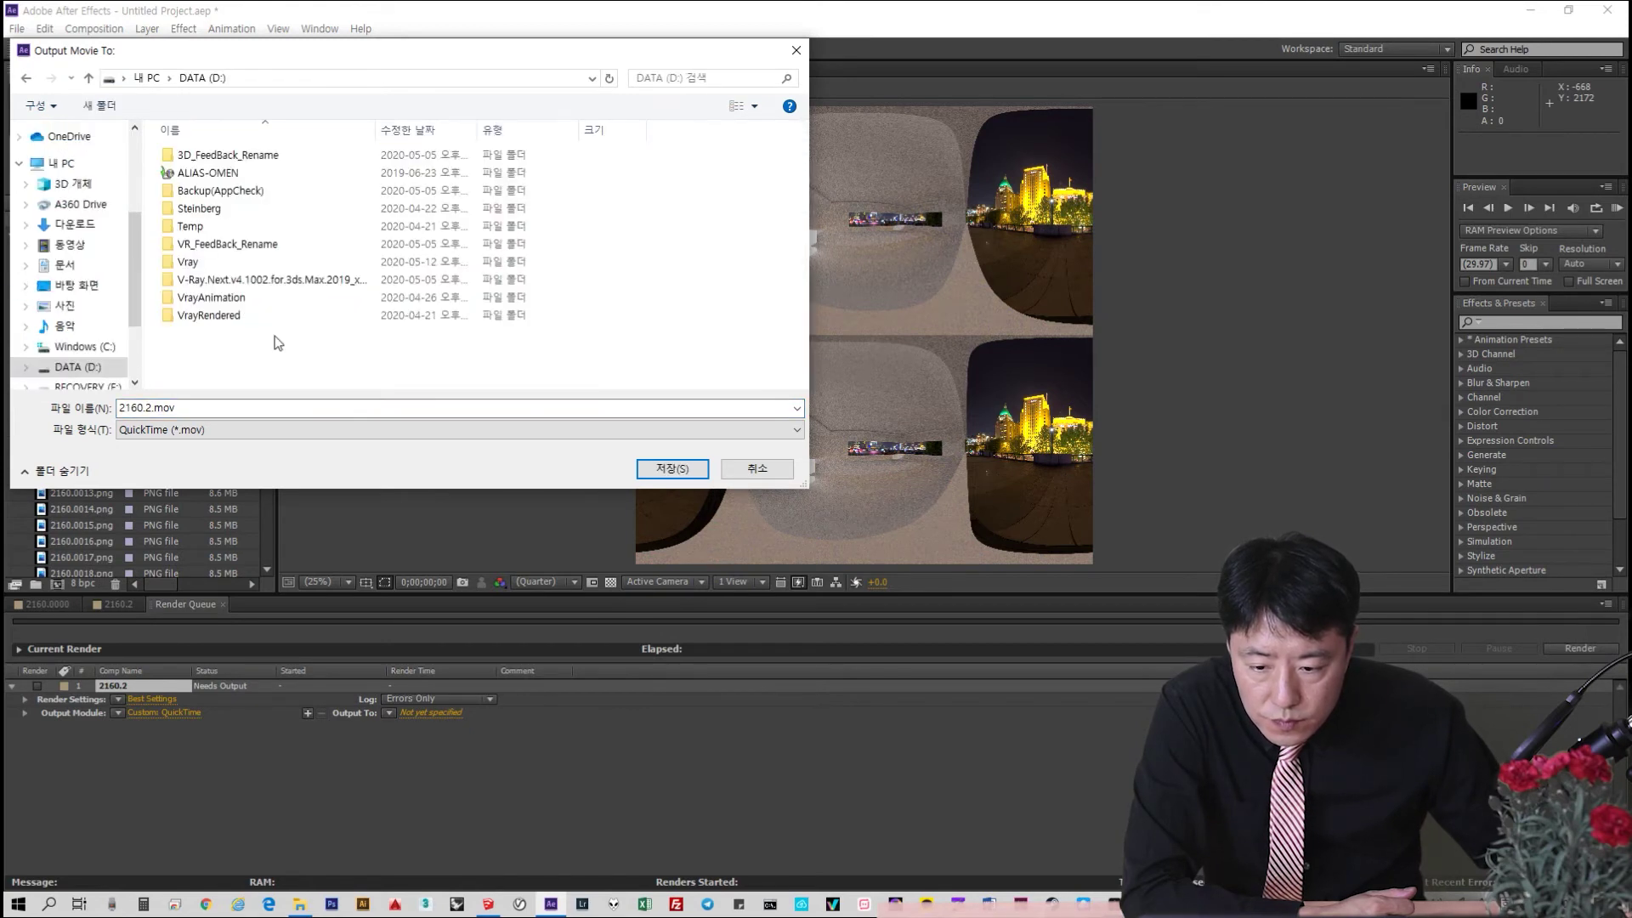
pyautogui.doubleClick(228, 316)
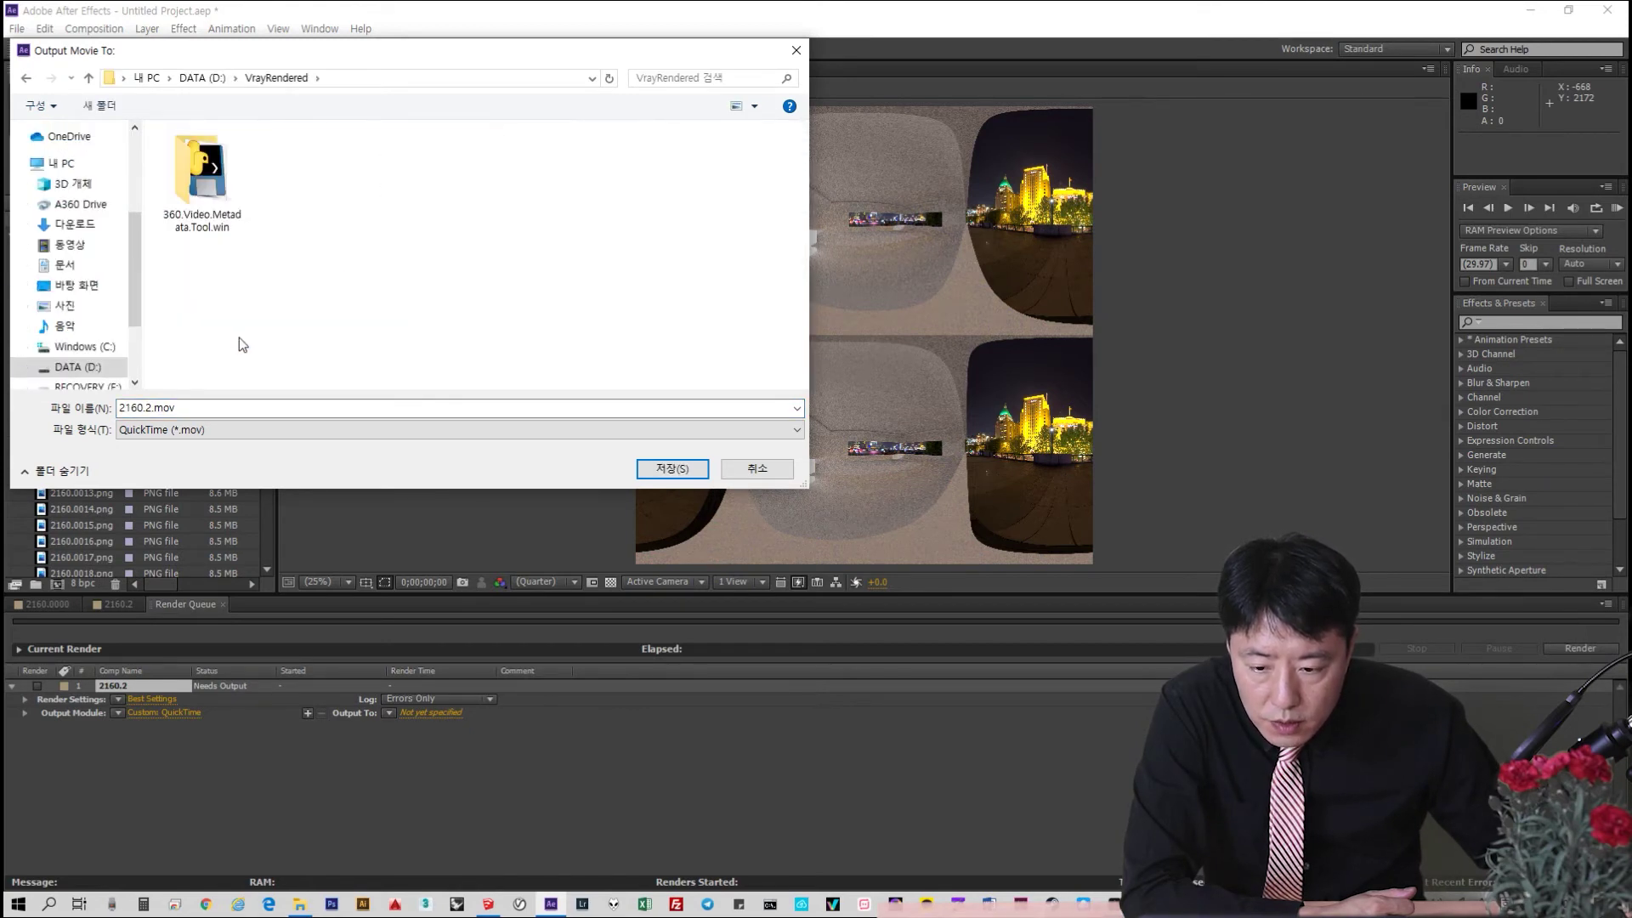
pyautogui.press('BackSpace')
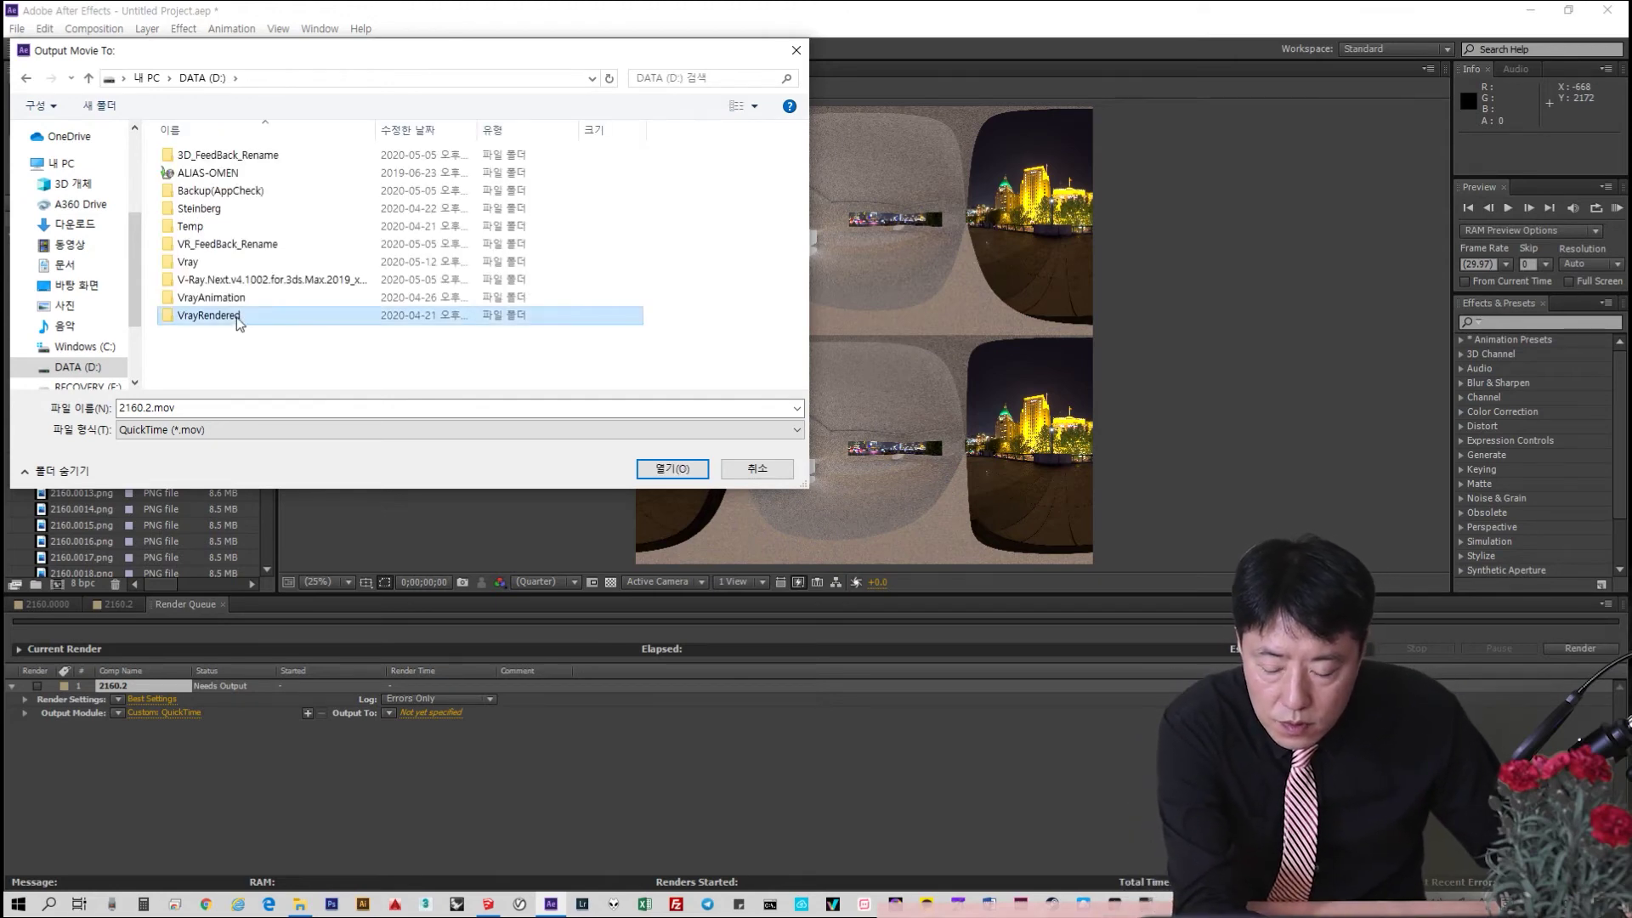
pyautogui.doubleClick(239, 315)
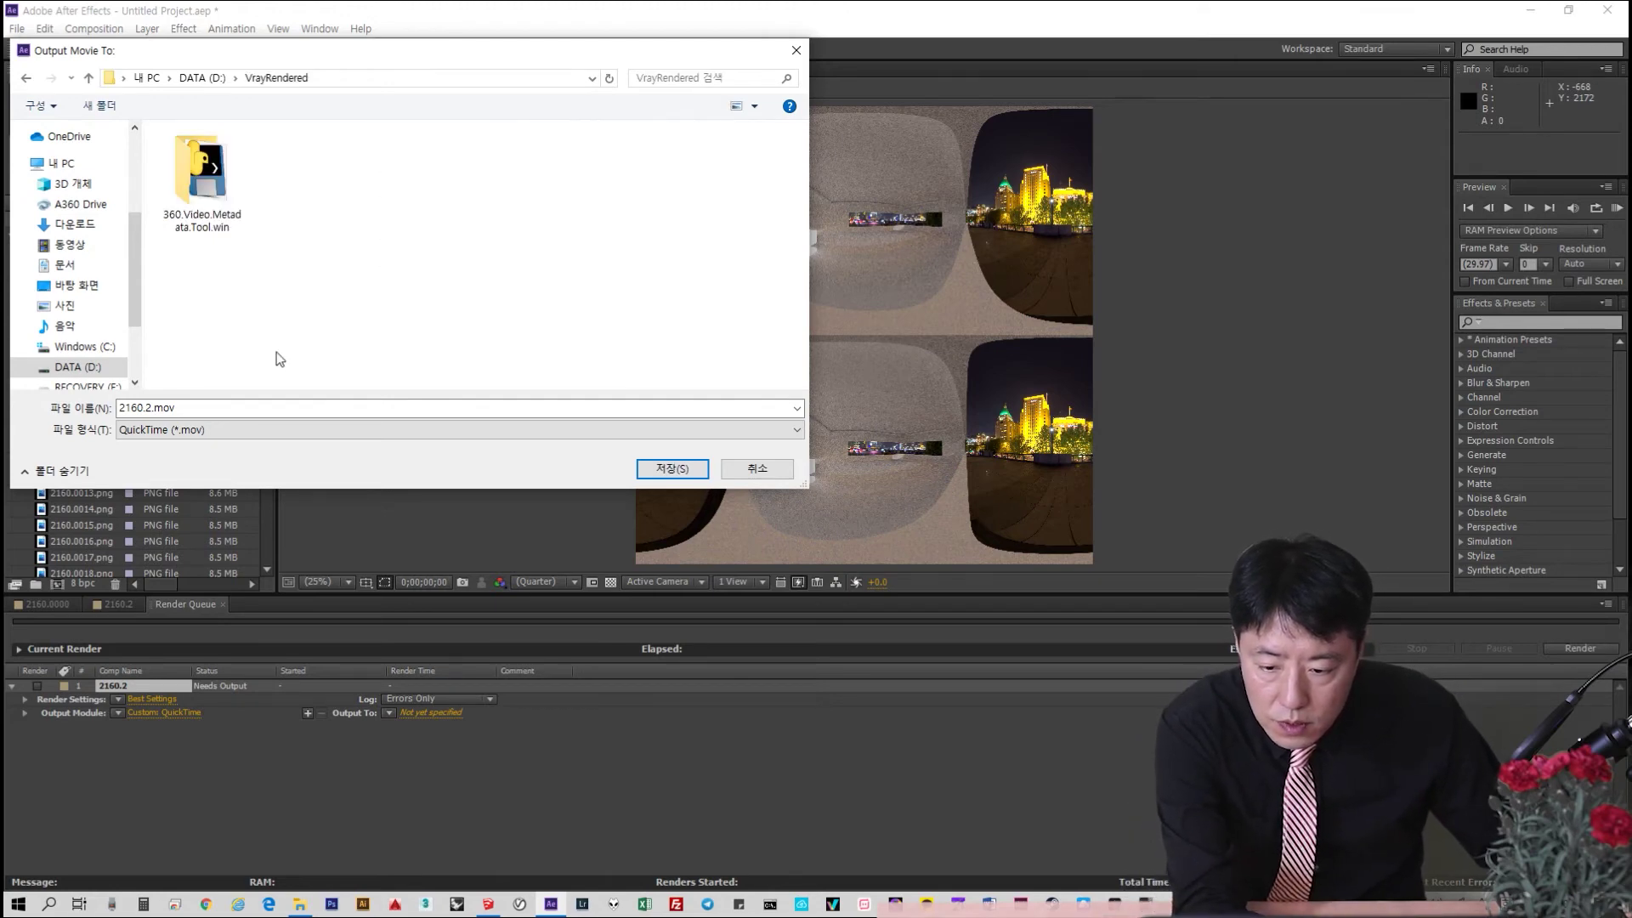
pyautogui.click(673, 470)
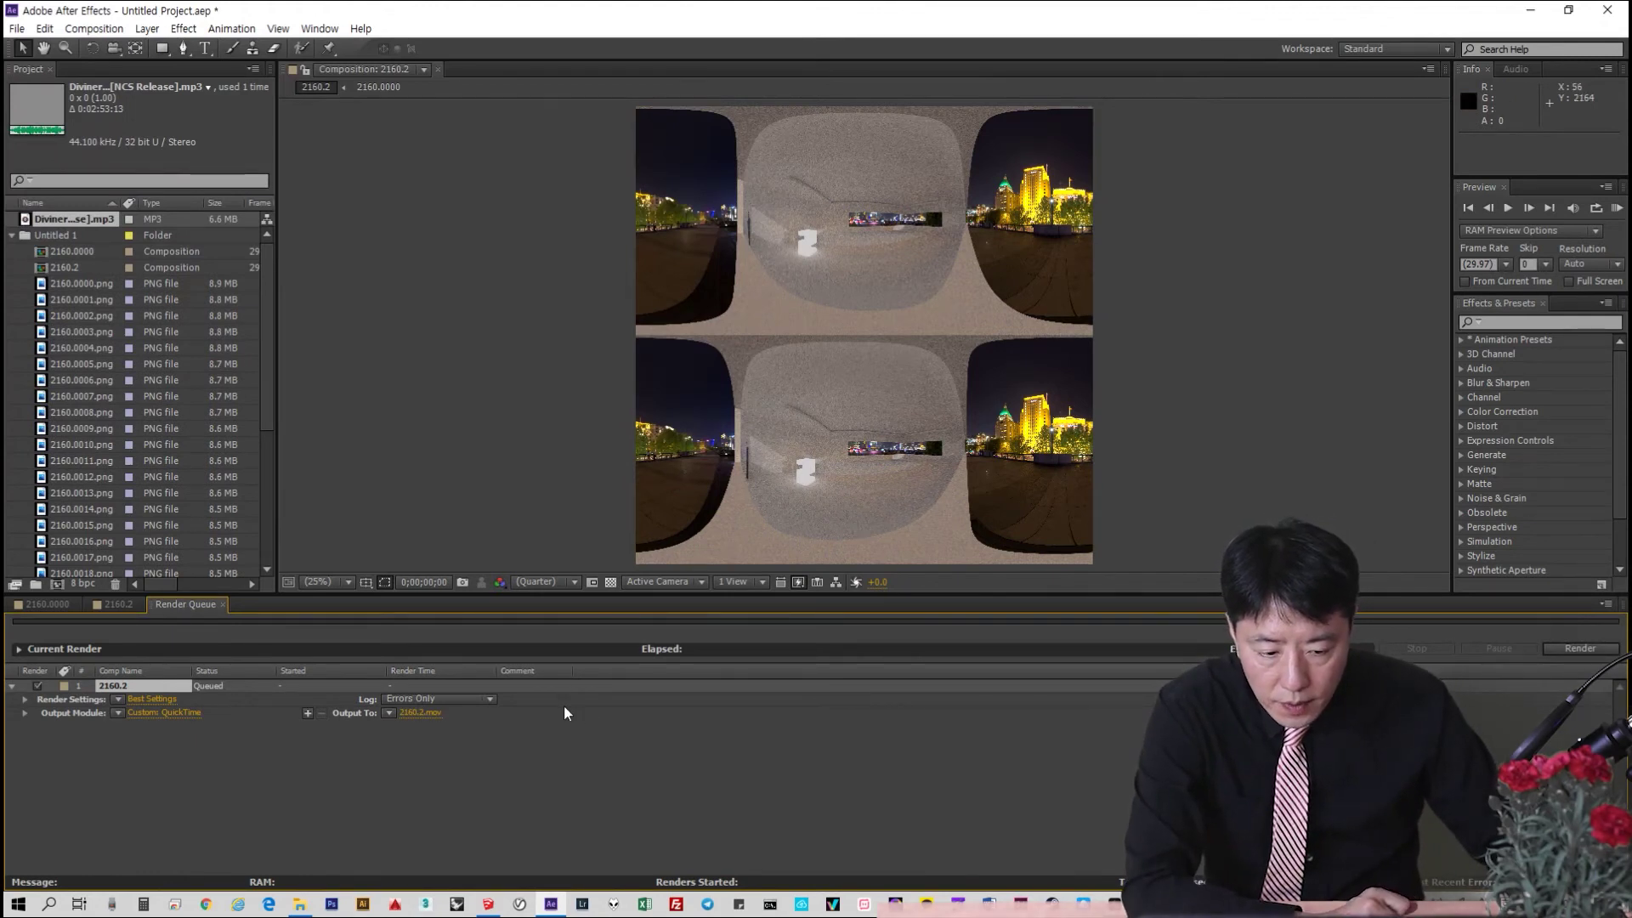
pyautogui.click(1577, 648)
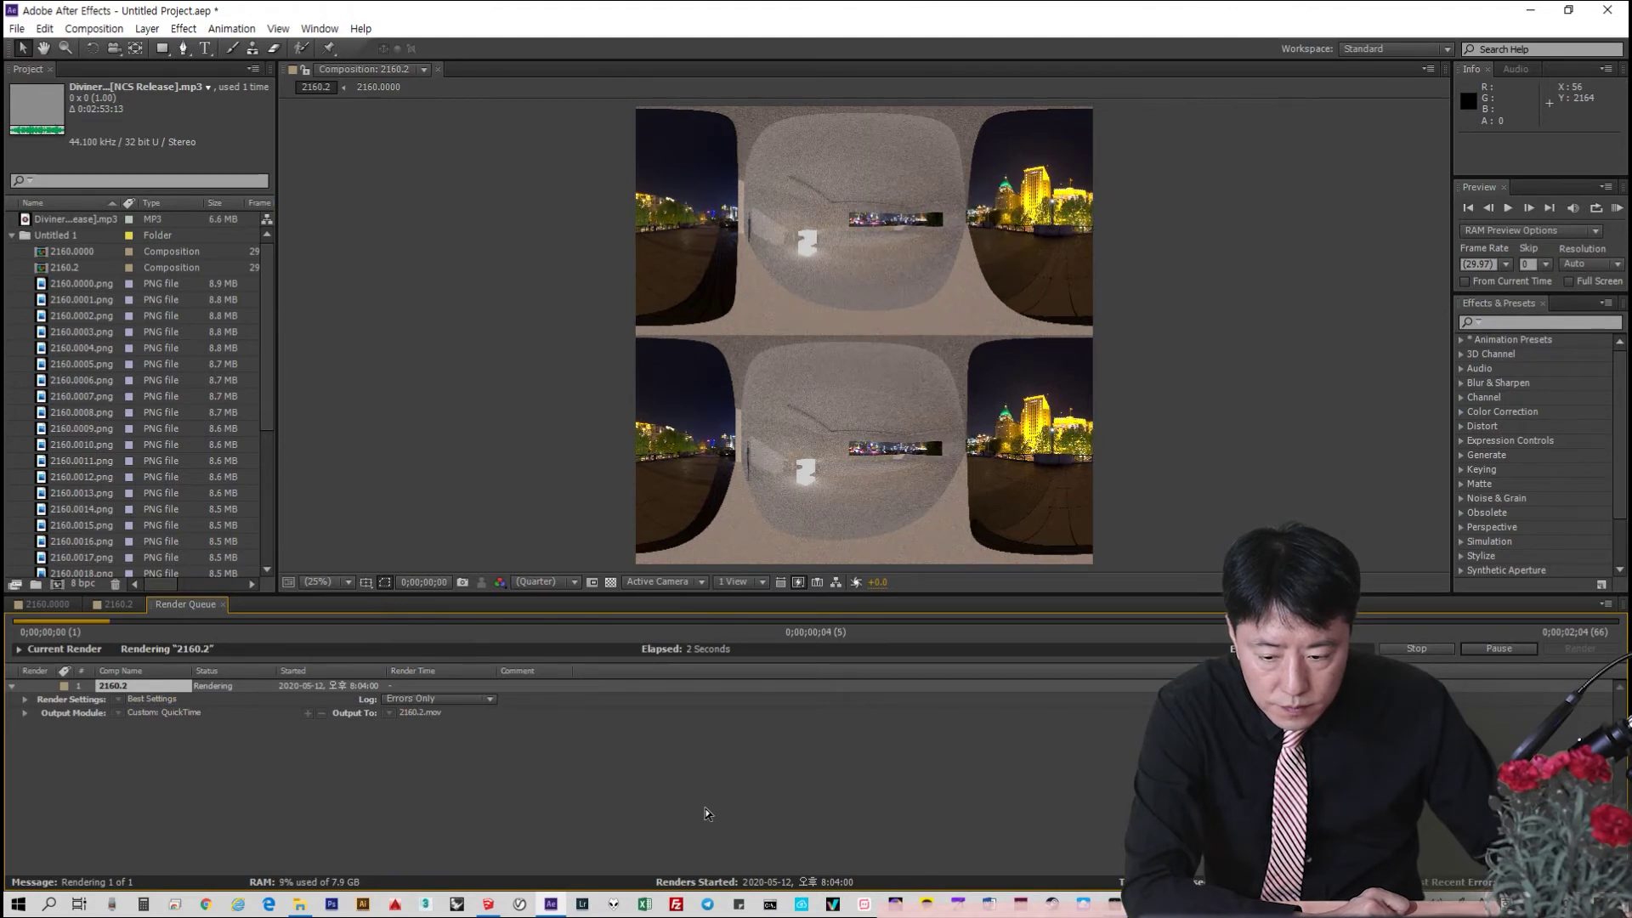
# Look up 2160.2.mov in the VrayRendered folder on DATA (D:) in File Explorer, and check the render progress in After Effects
pyautogui.click(302, 905)
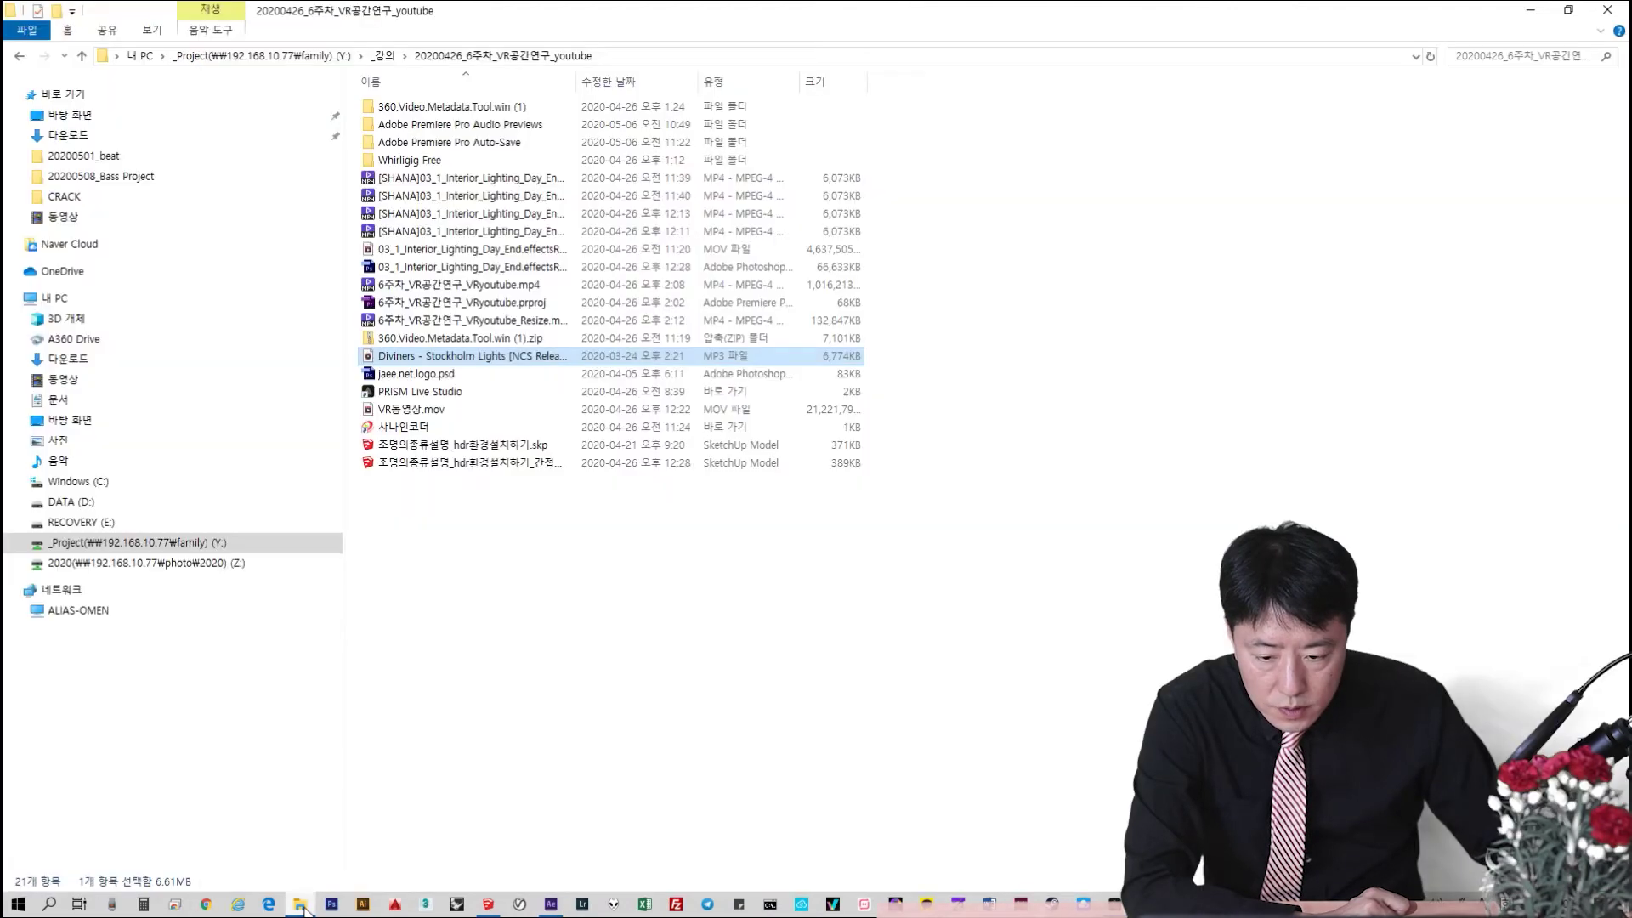
pyautogui.click(68, 501)
pyautogui.click(433, 269)
pyautogui.doubleClick(433, 269)
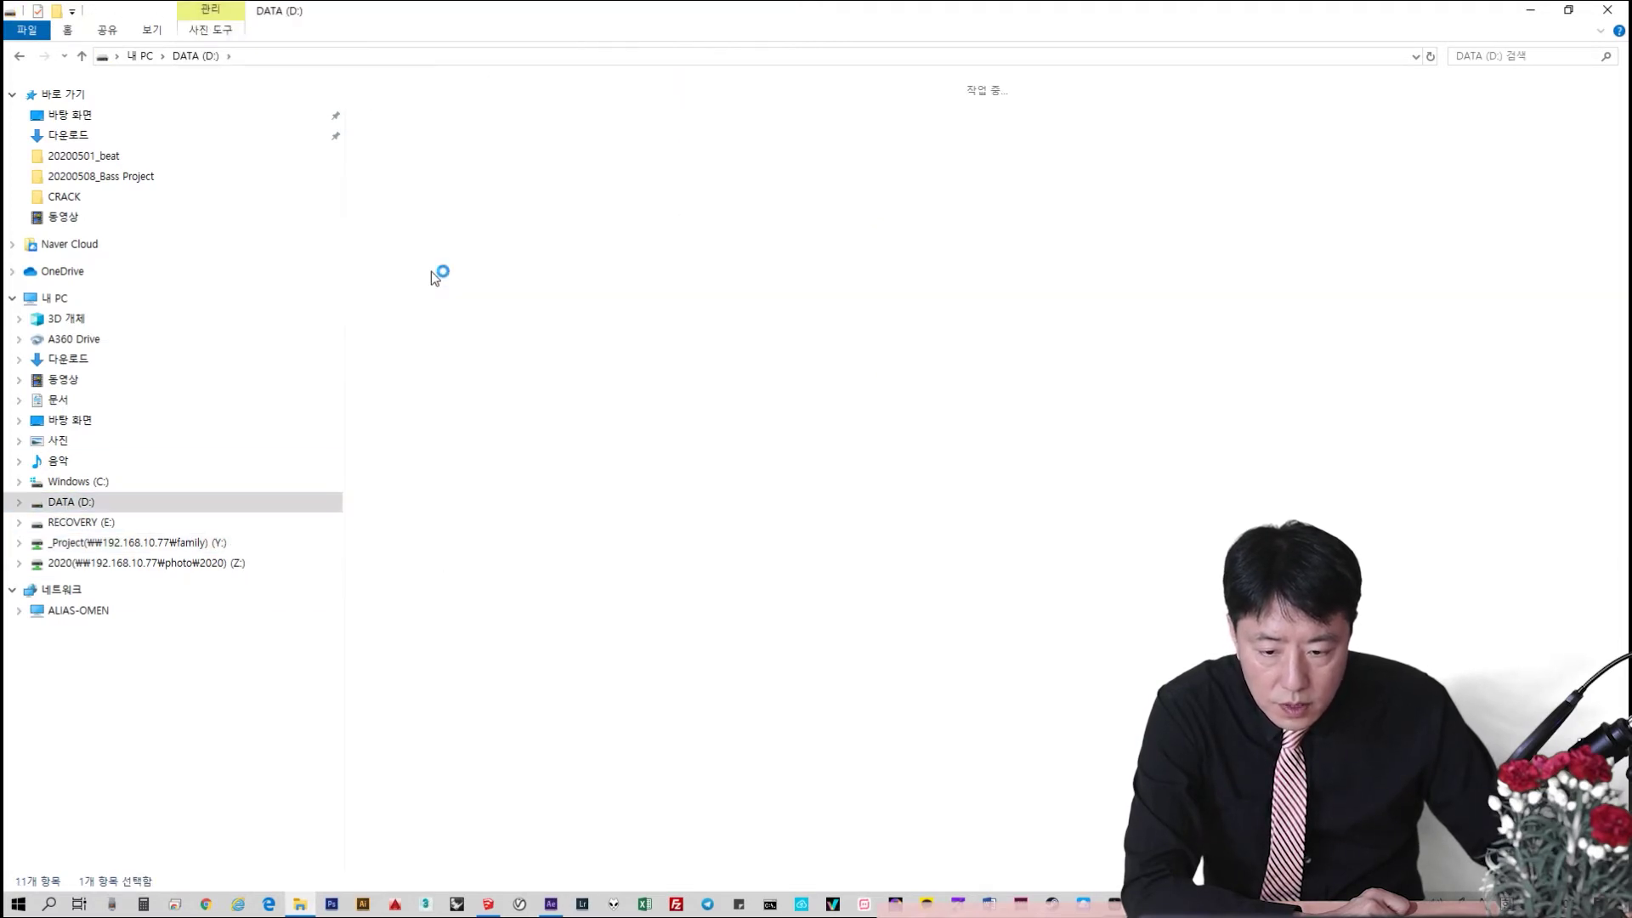
pyautogui.click(535, 311)
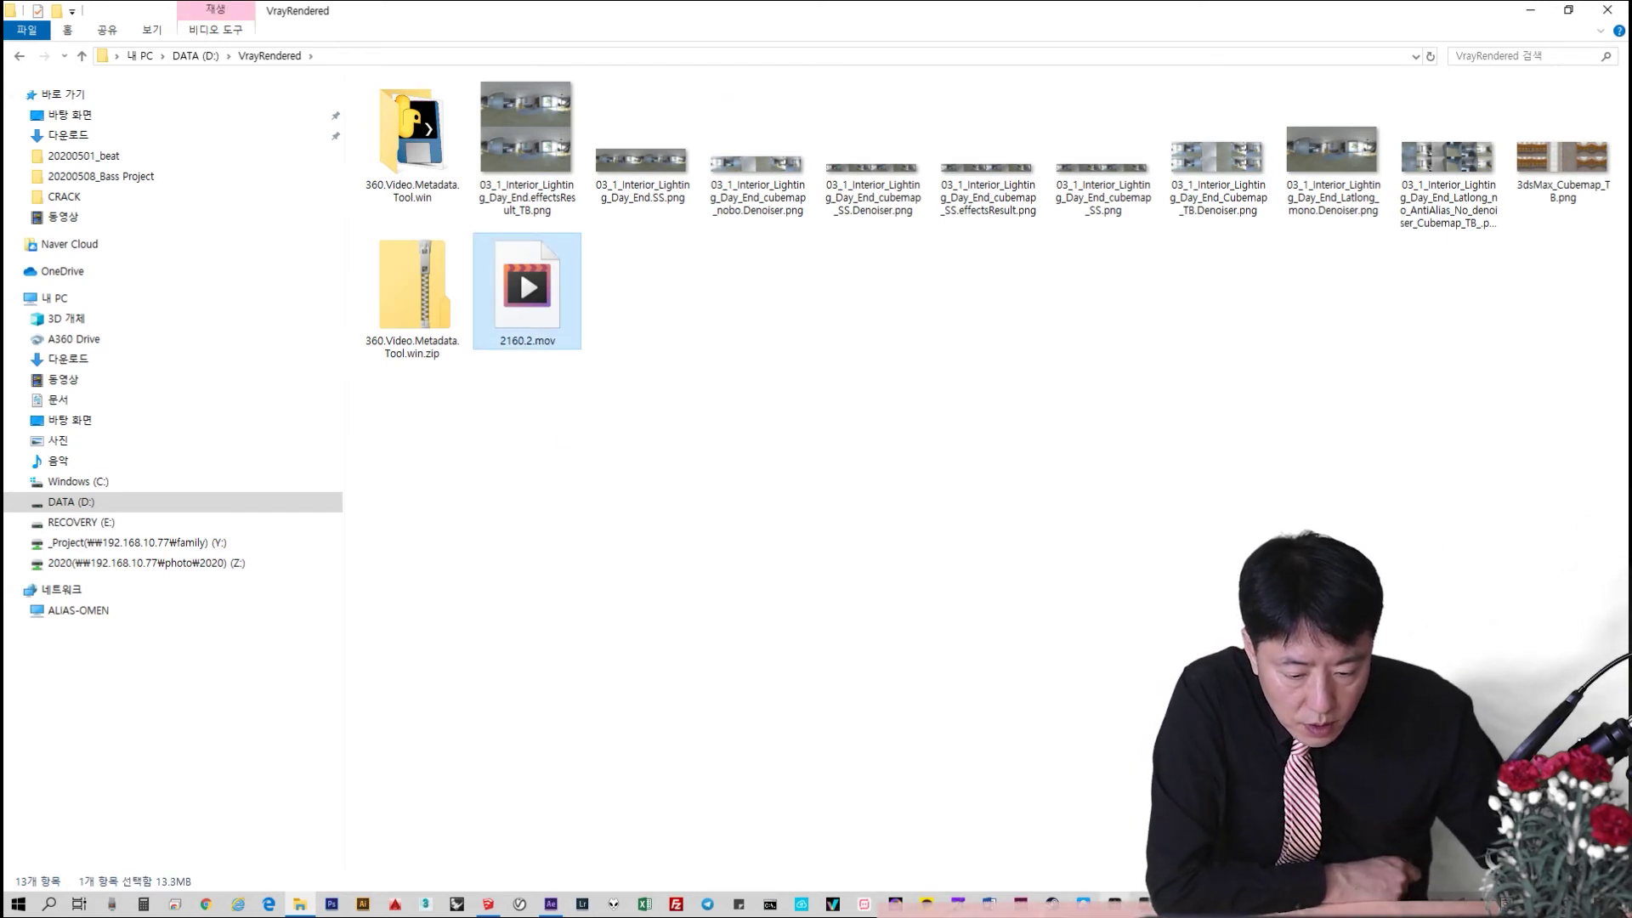
pyautogui.click(549, 905)
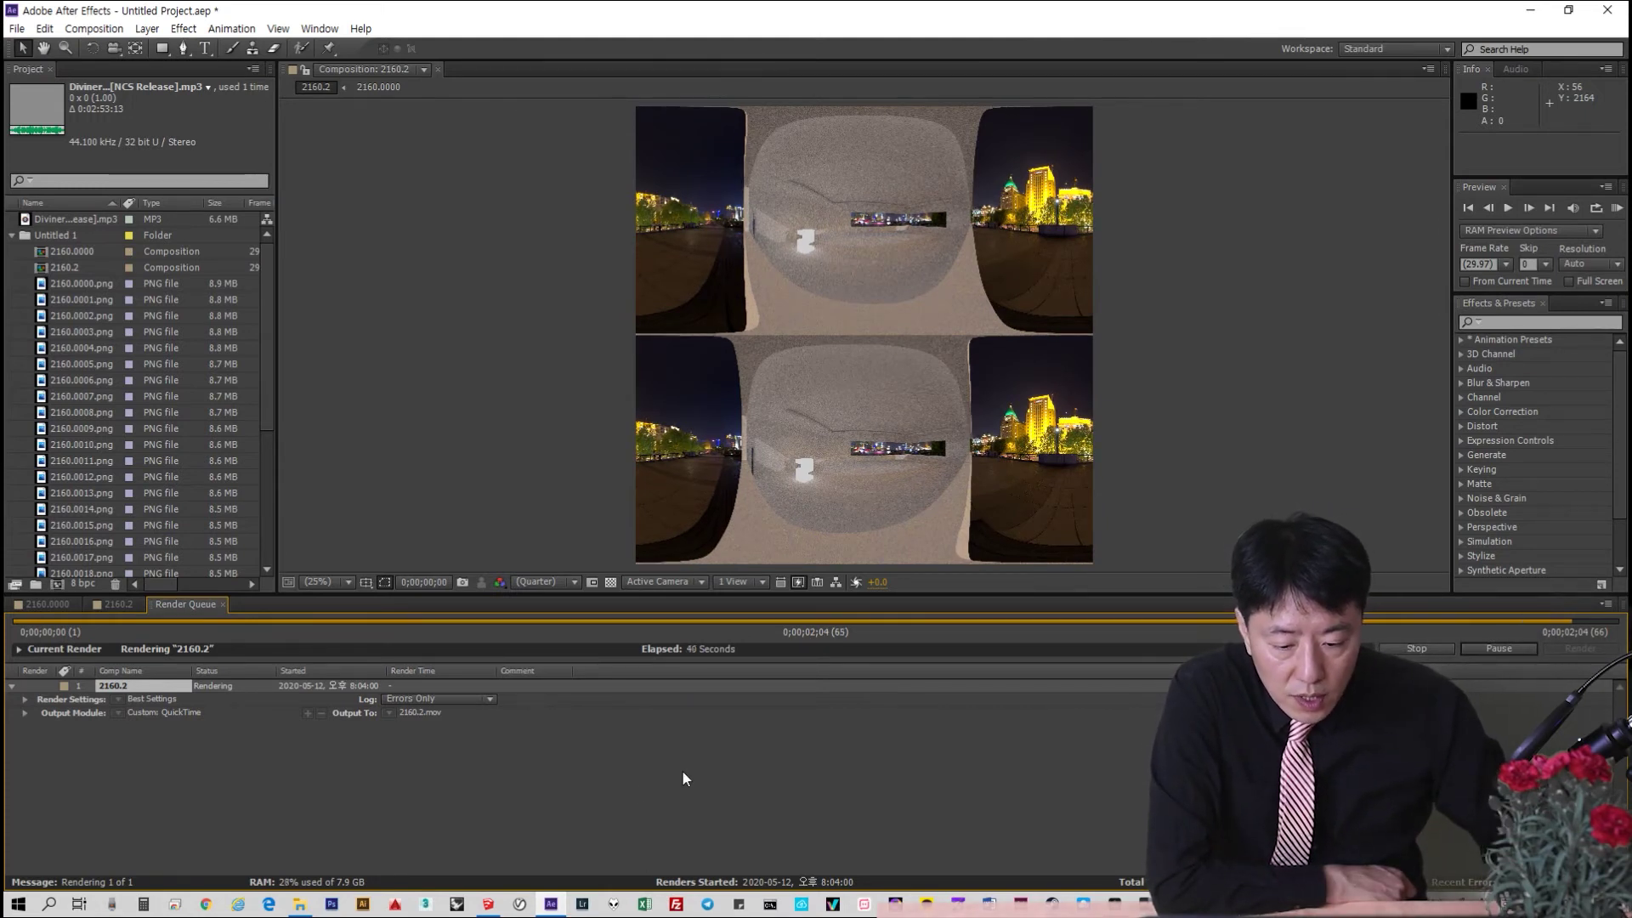
# Play the rendered 2160.2.mov from the VrayRendered folder to review it, and minimize the player
pyautogui.moveTo(553, 907)
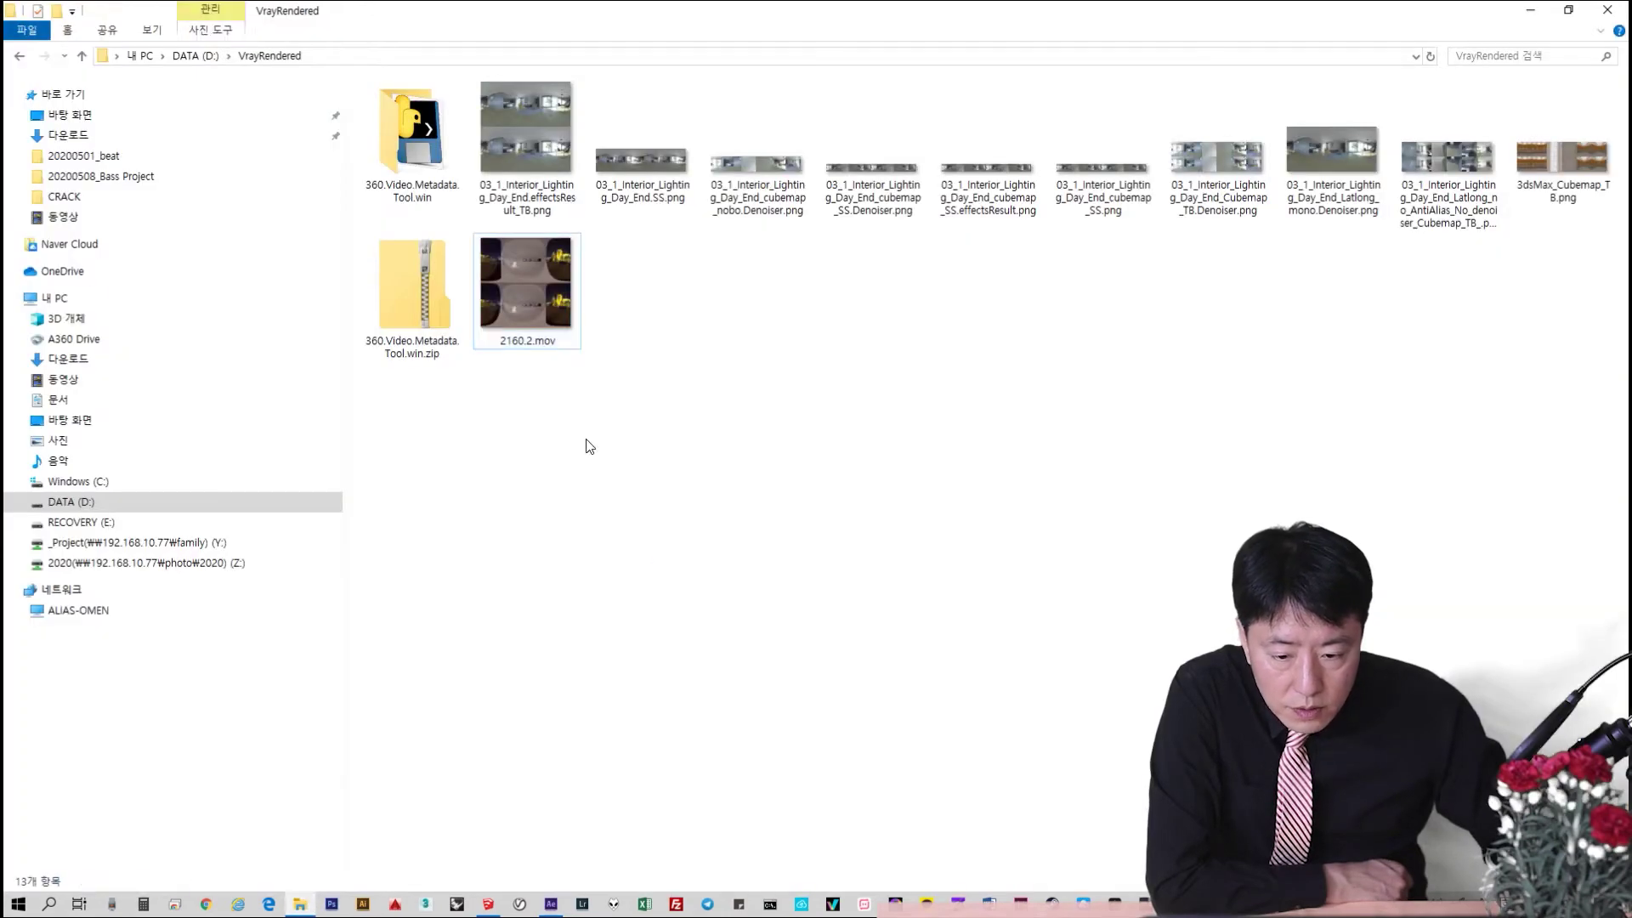
pyautogui.doubleClick(557, 310)
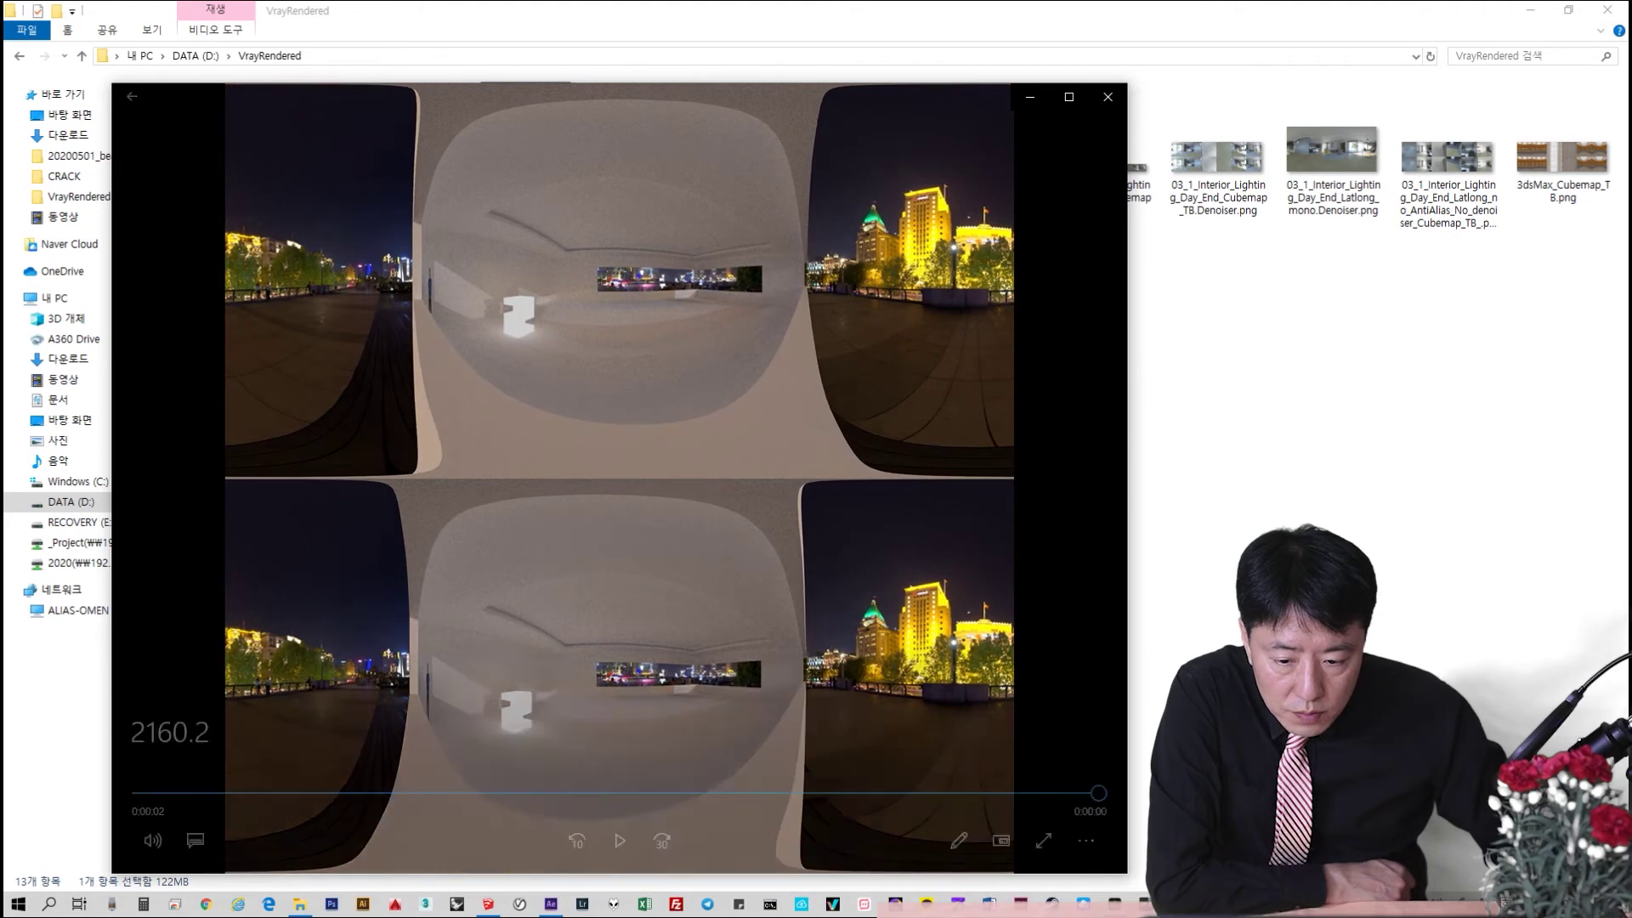
pyautogui.click(738, 626)
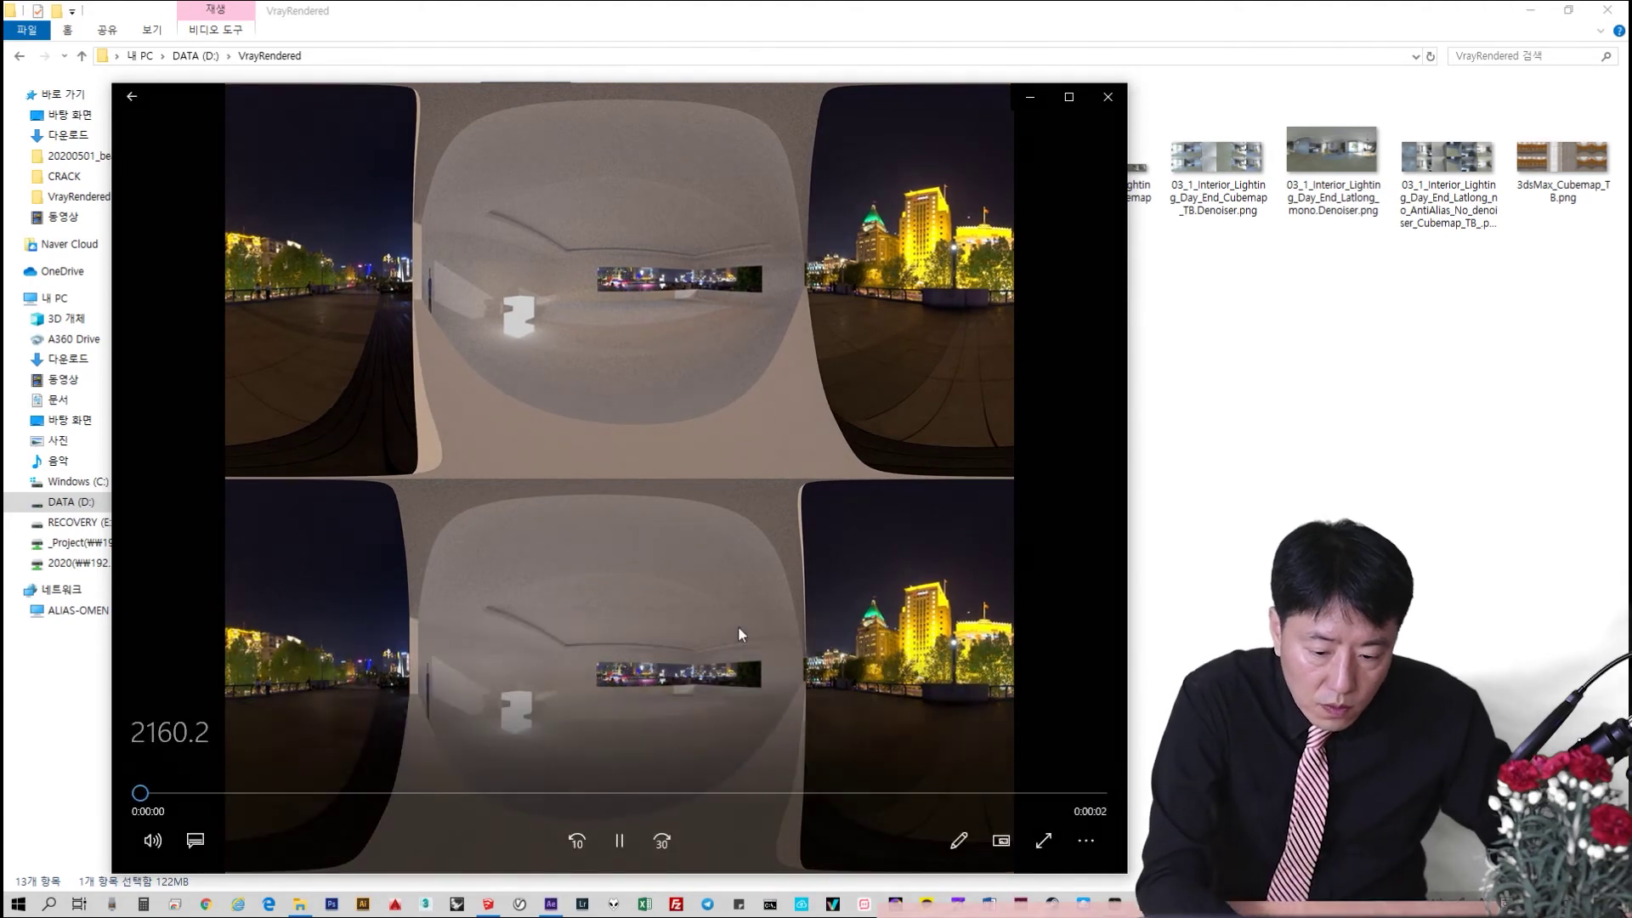
pyautogui.click(756, 624)
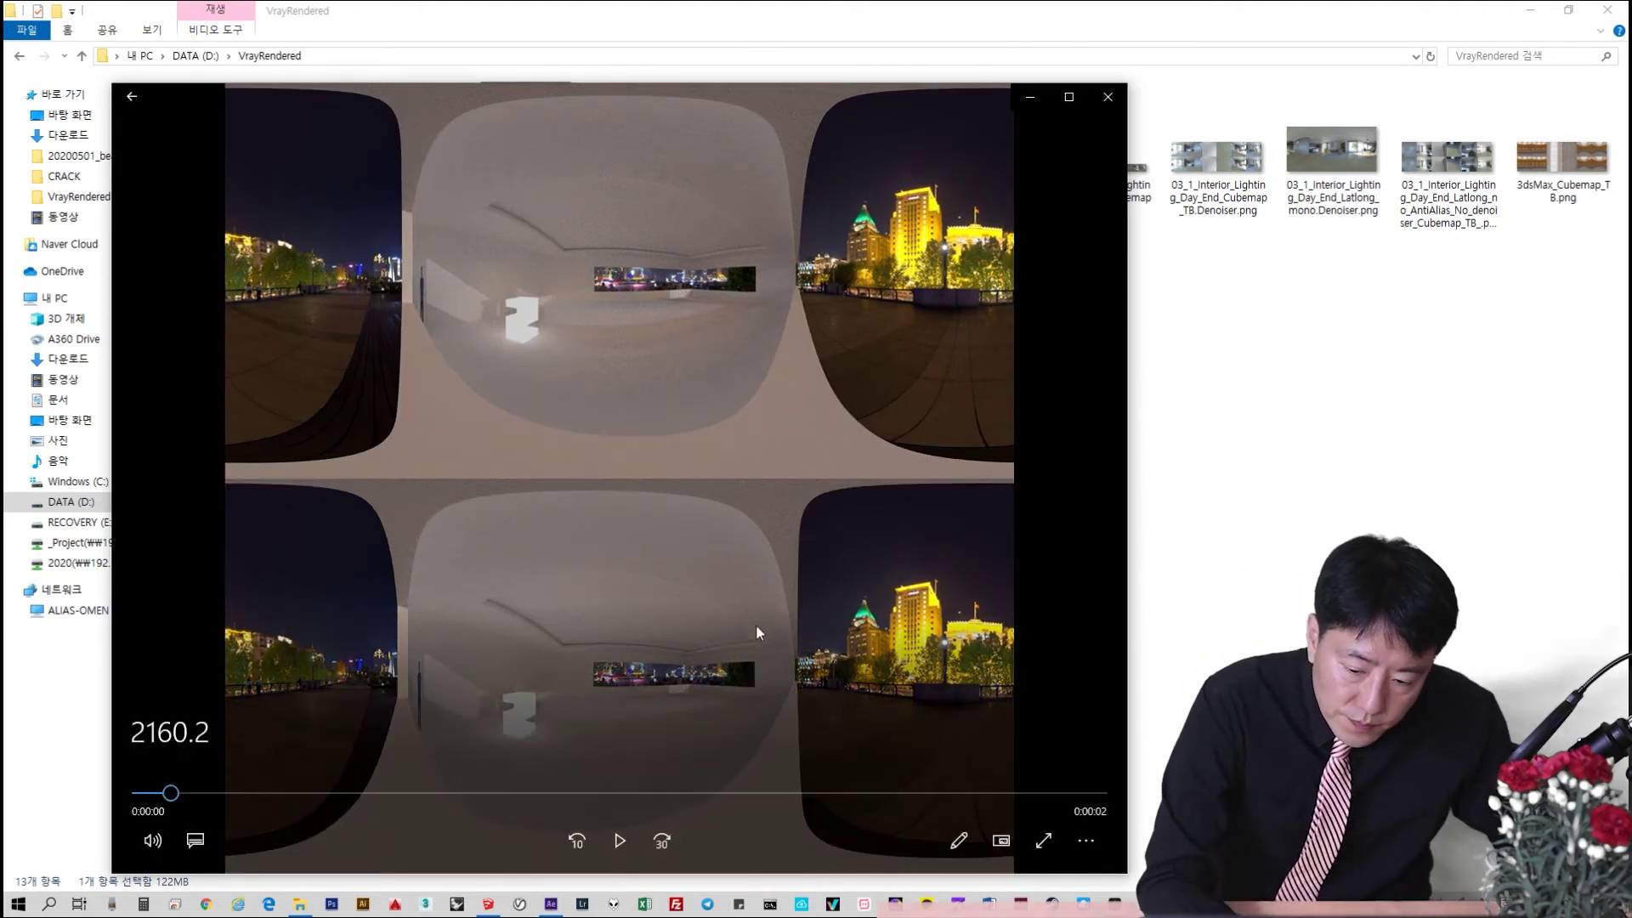
pyautogui.click(620, 840)
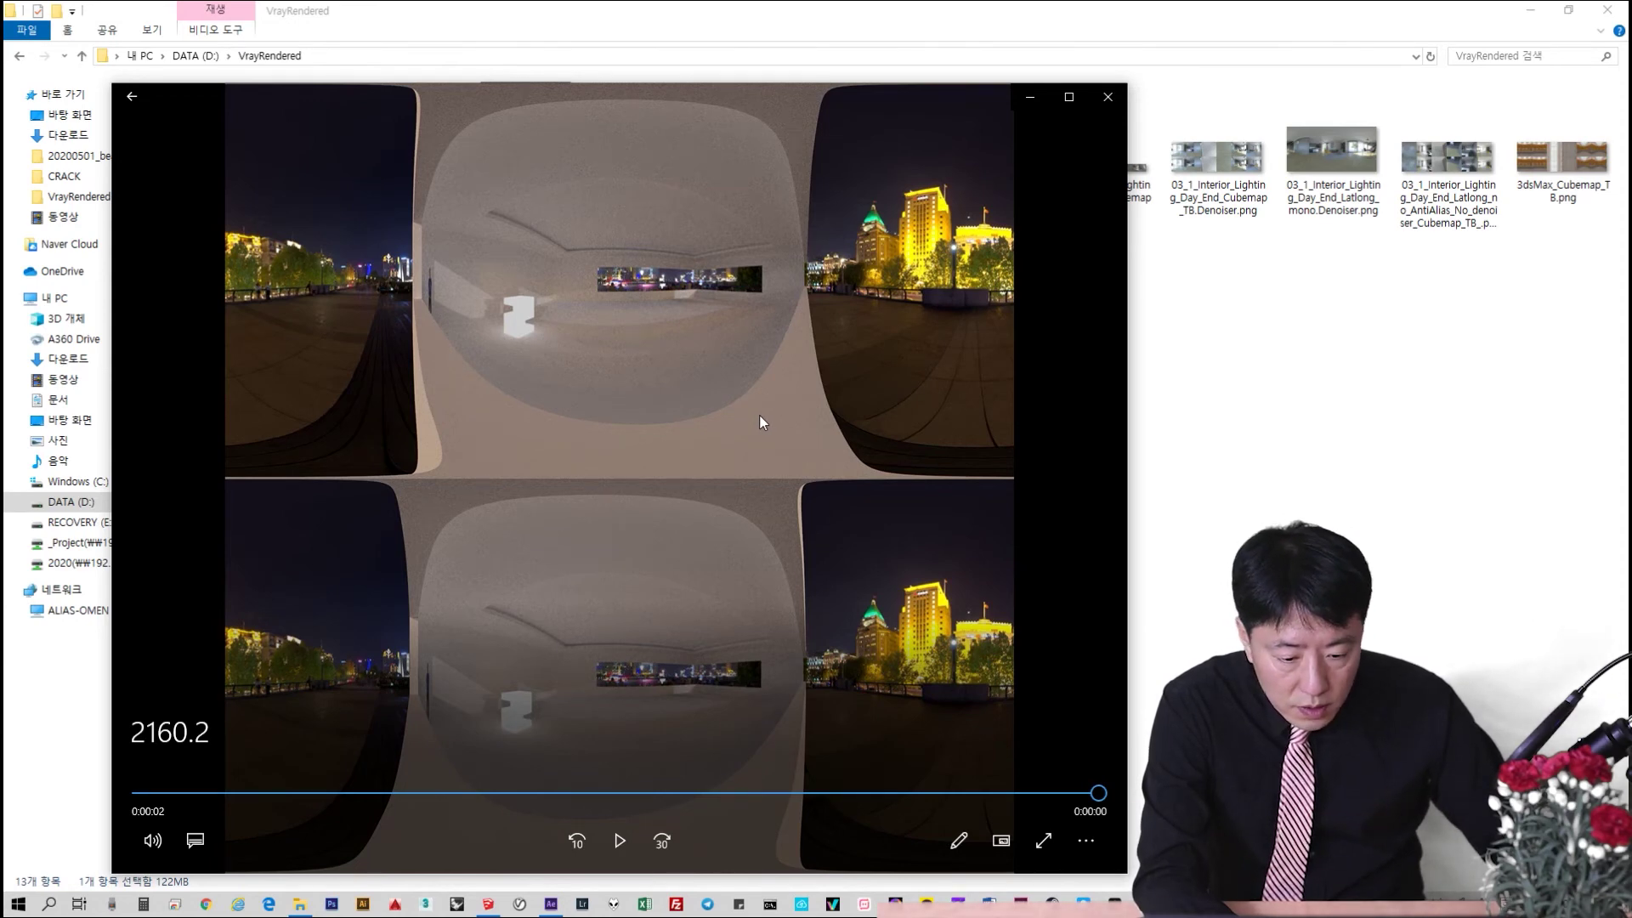
pyautogui.press('space')
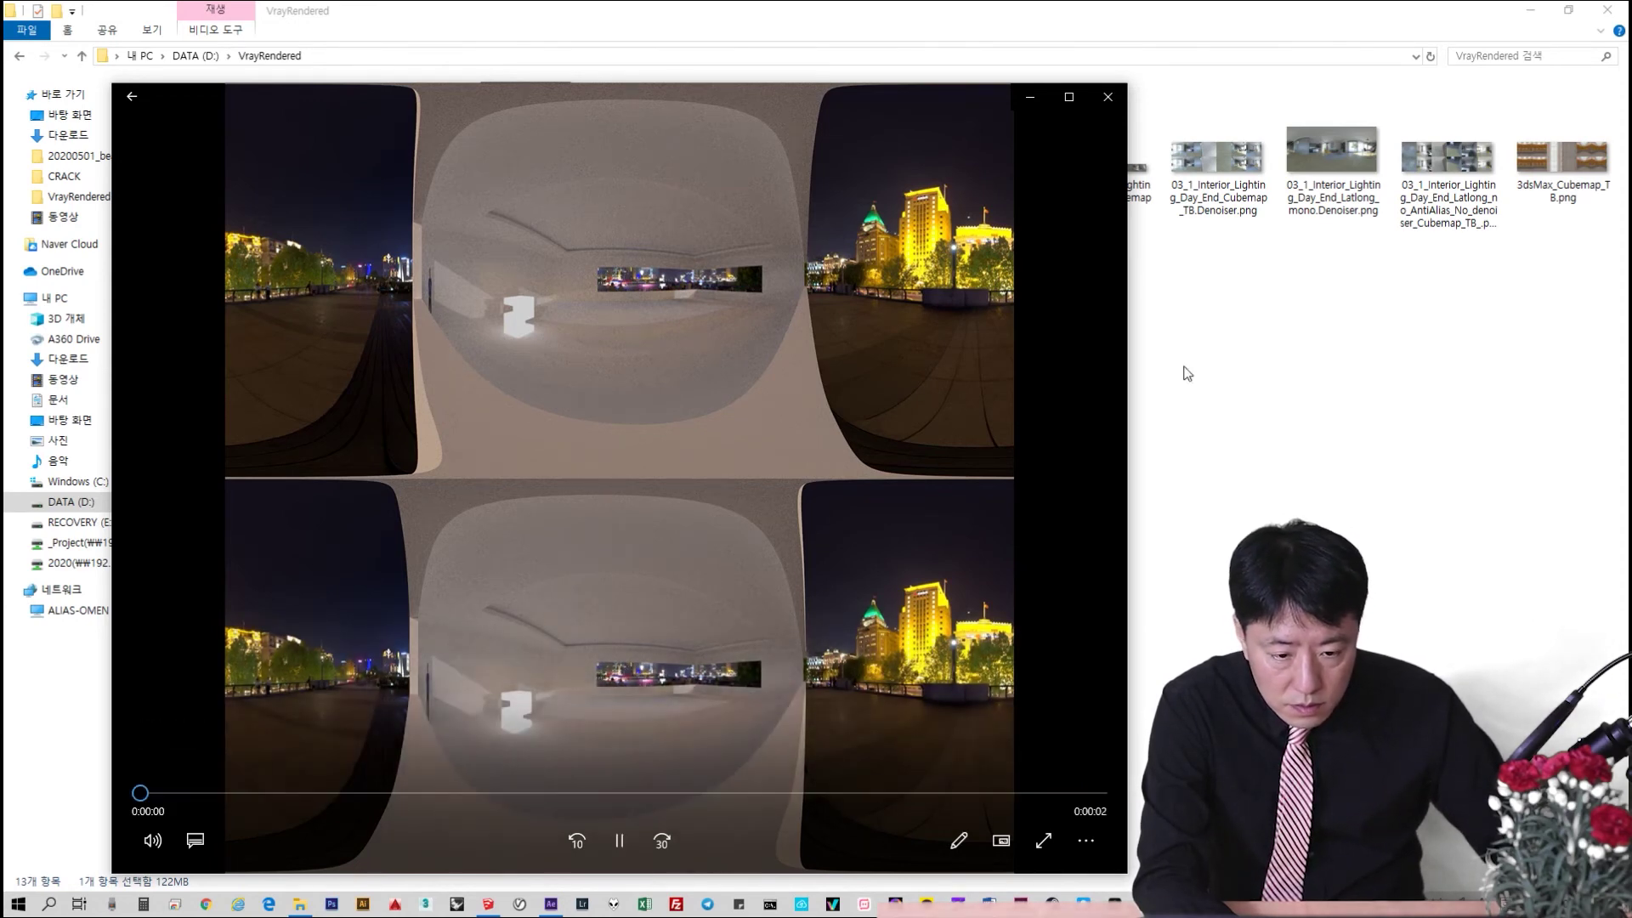
pyautogui.click(1031, 95)
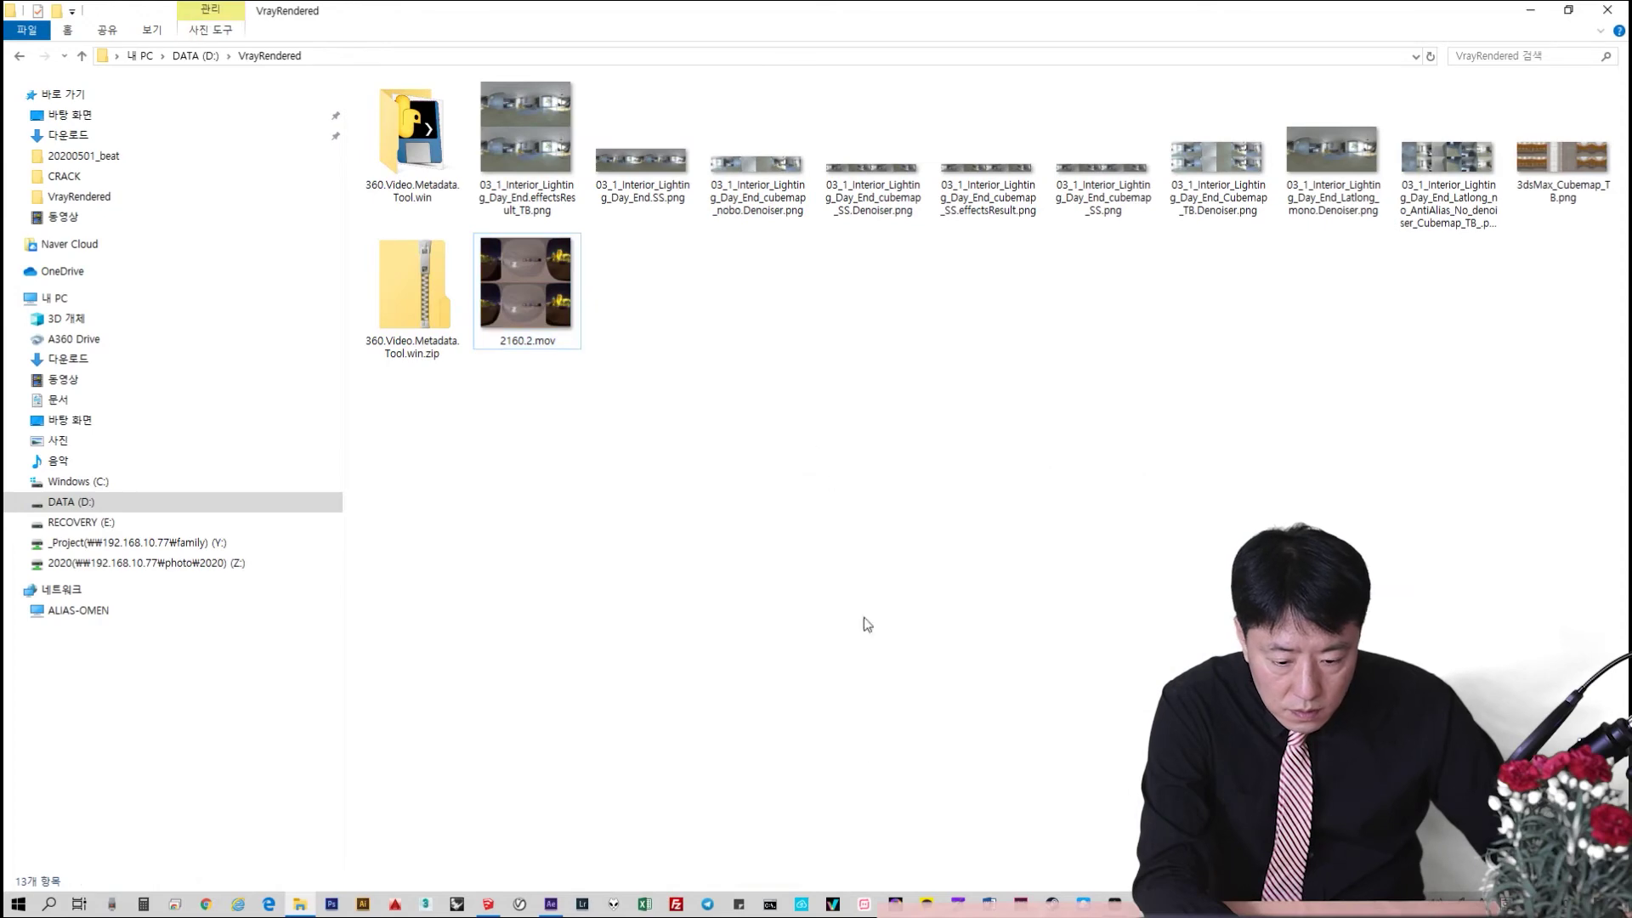
# Switch back to After Effects and set the duration of the 2160.2 composition to 0;04;00;00
pyautogui.click(551, 905)
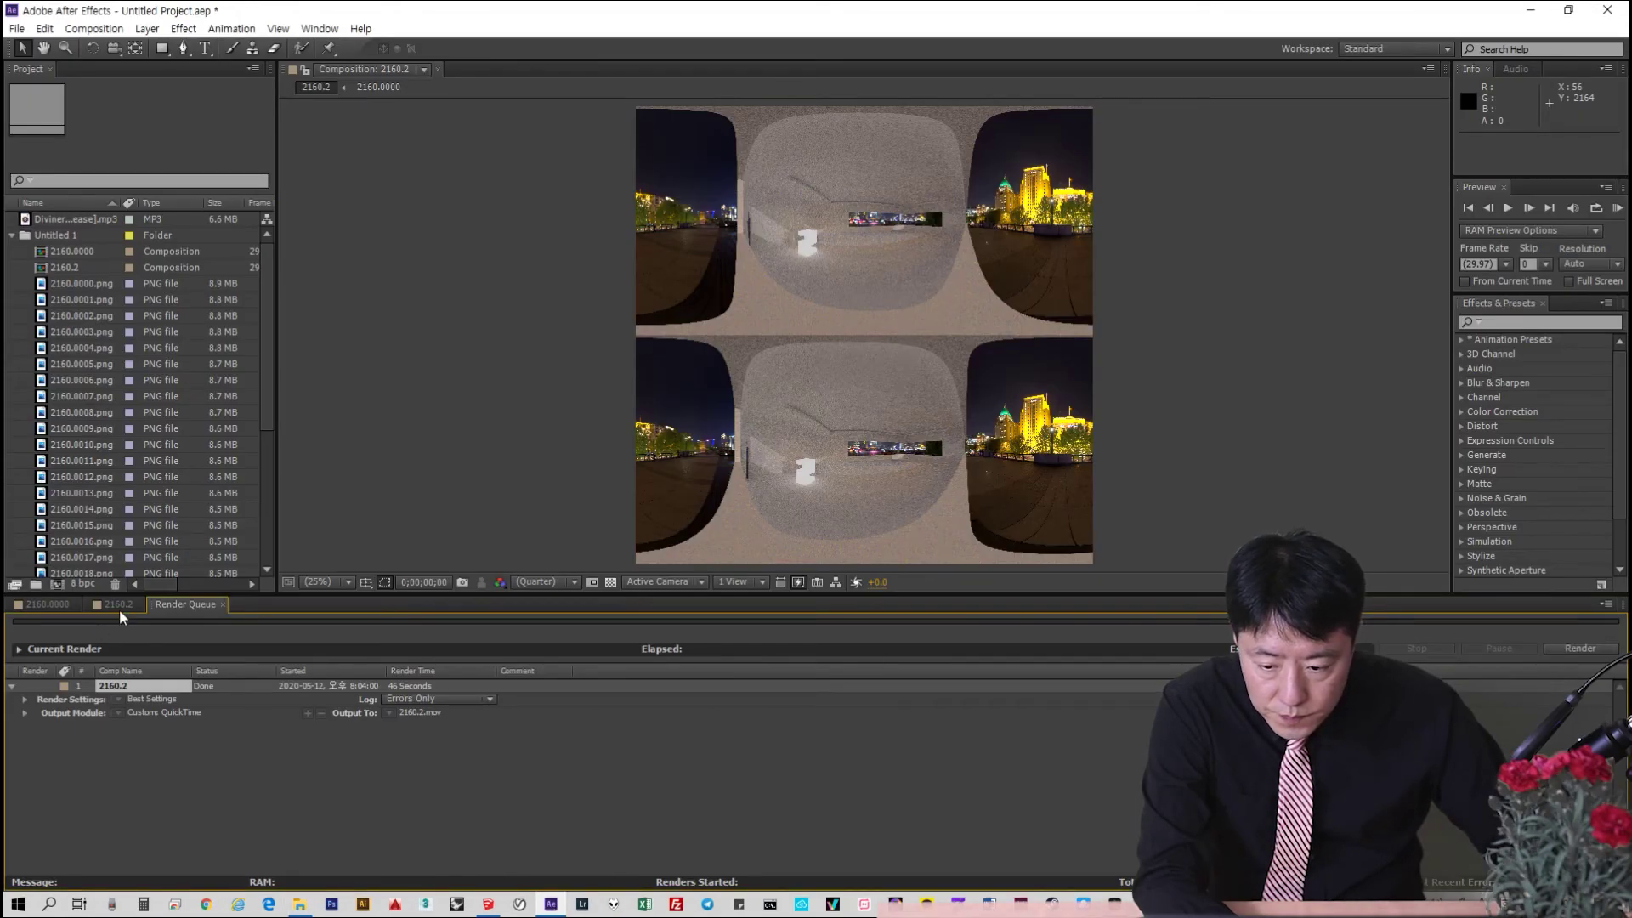
pyautogui.click(118, 604)
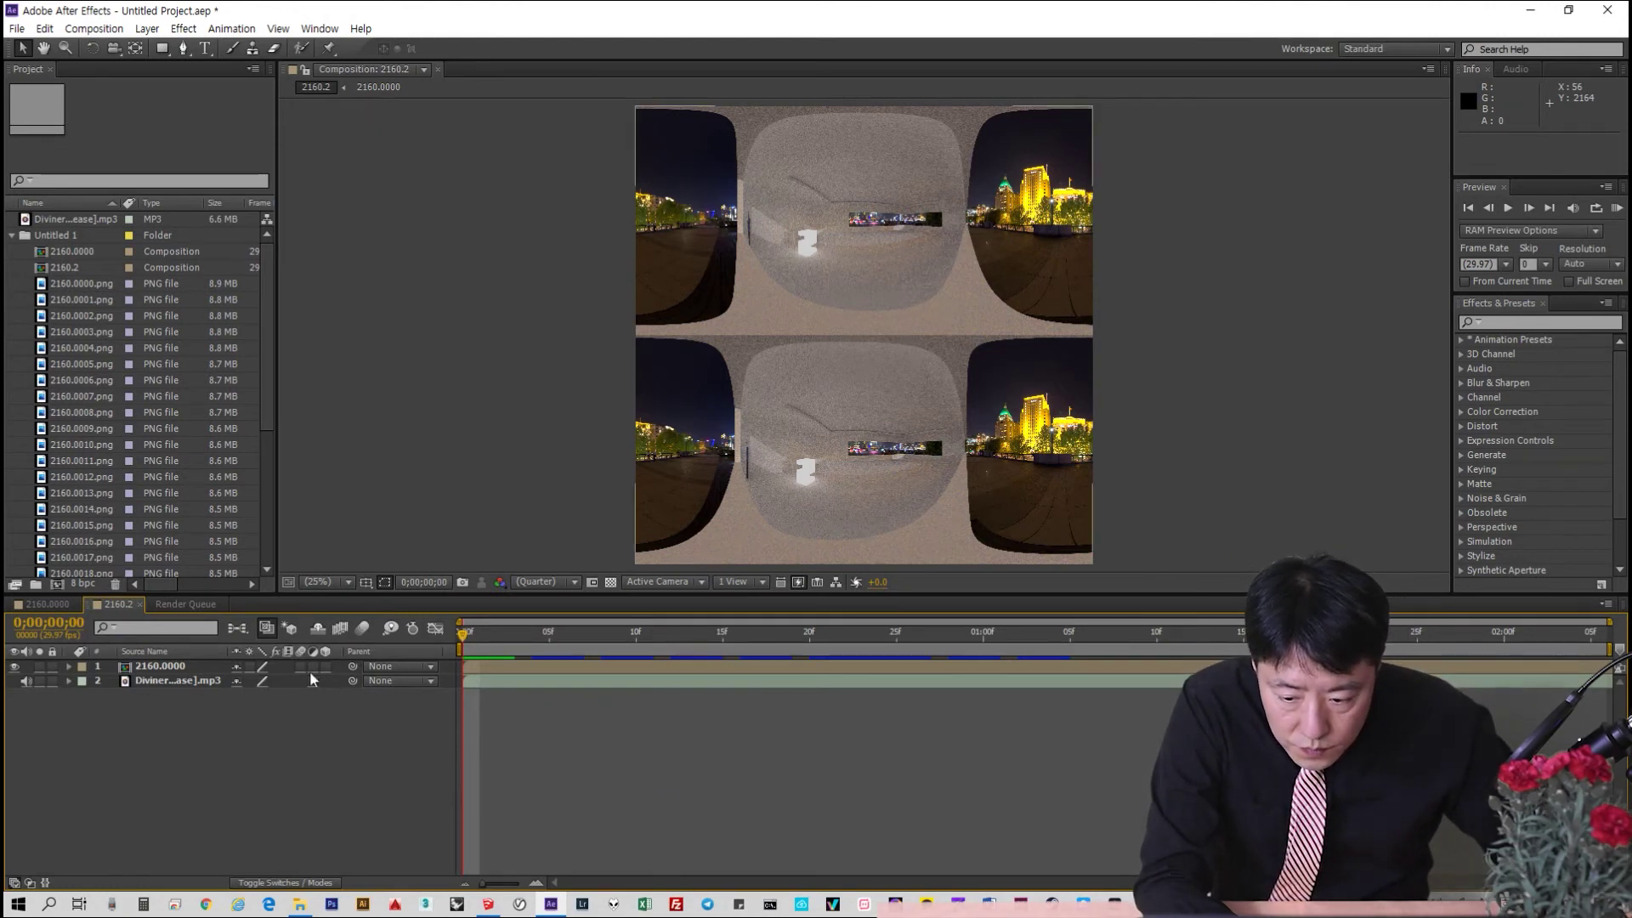
pyautogui.click(169, 668)
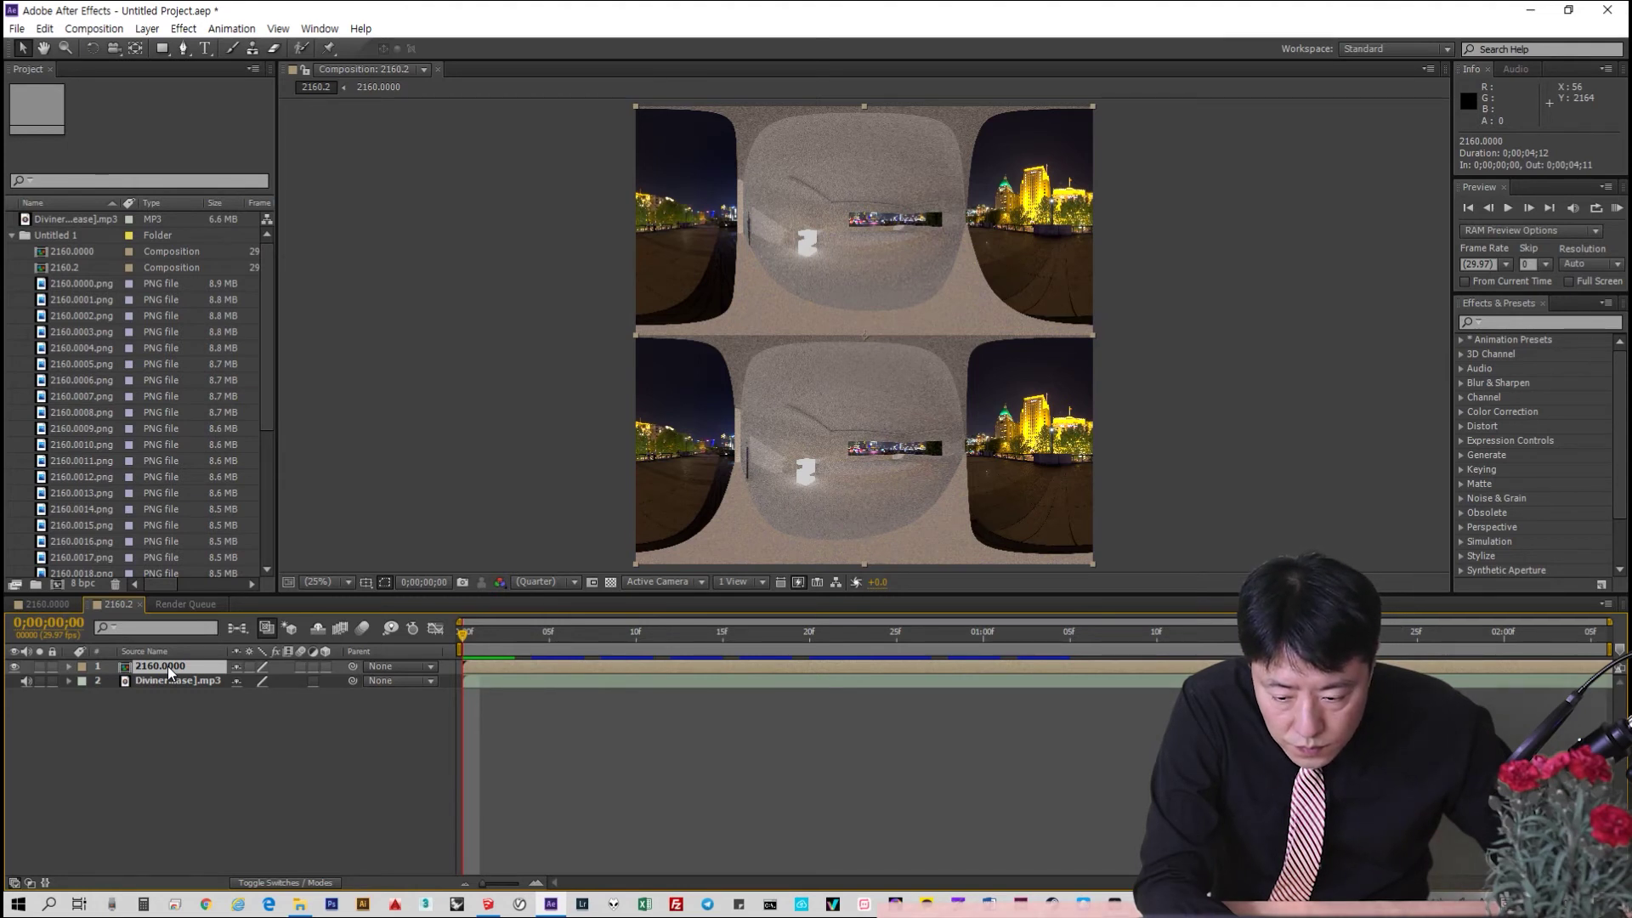
pyautogui.rightClick(126, 606)
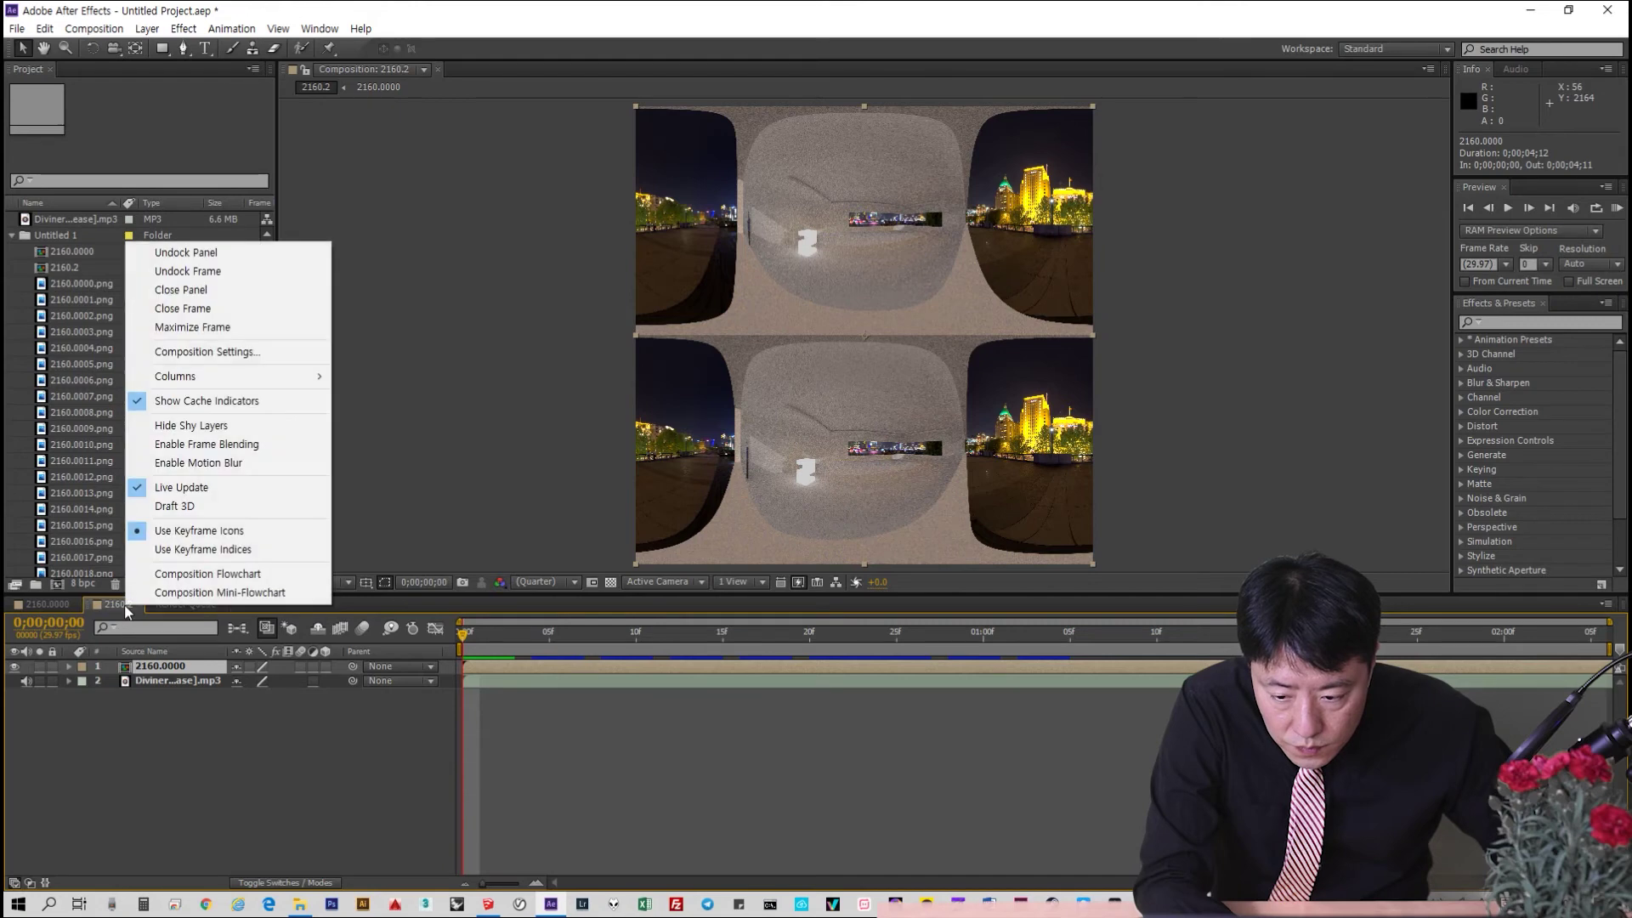
pyautogui.click(207, 351)
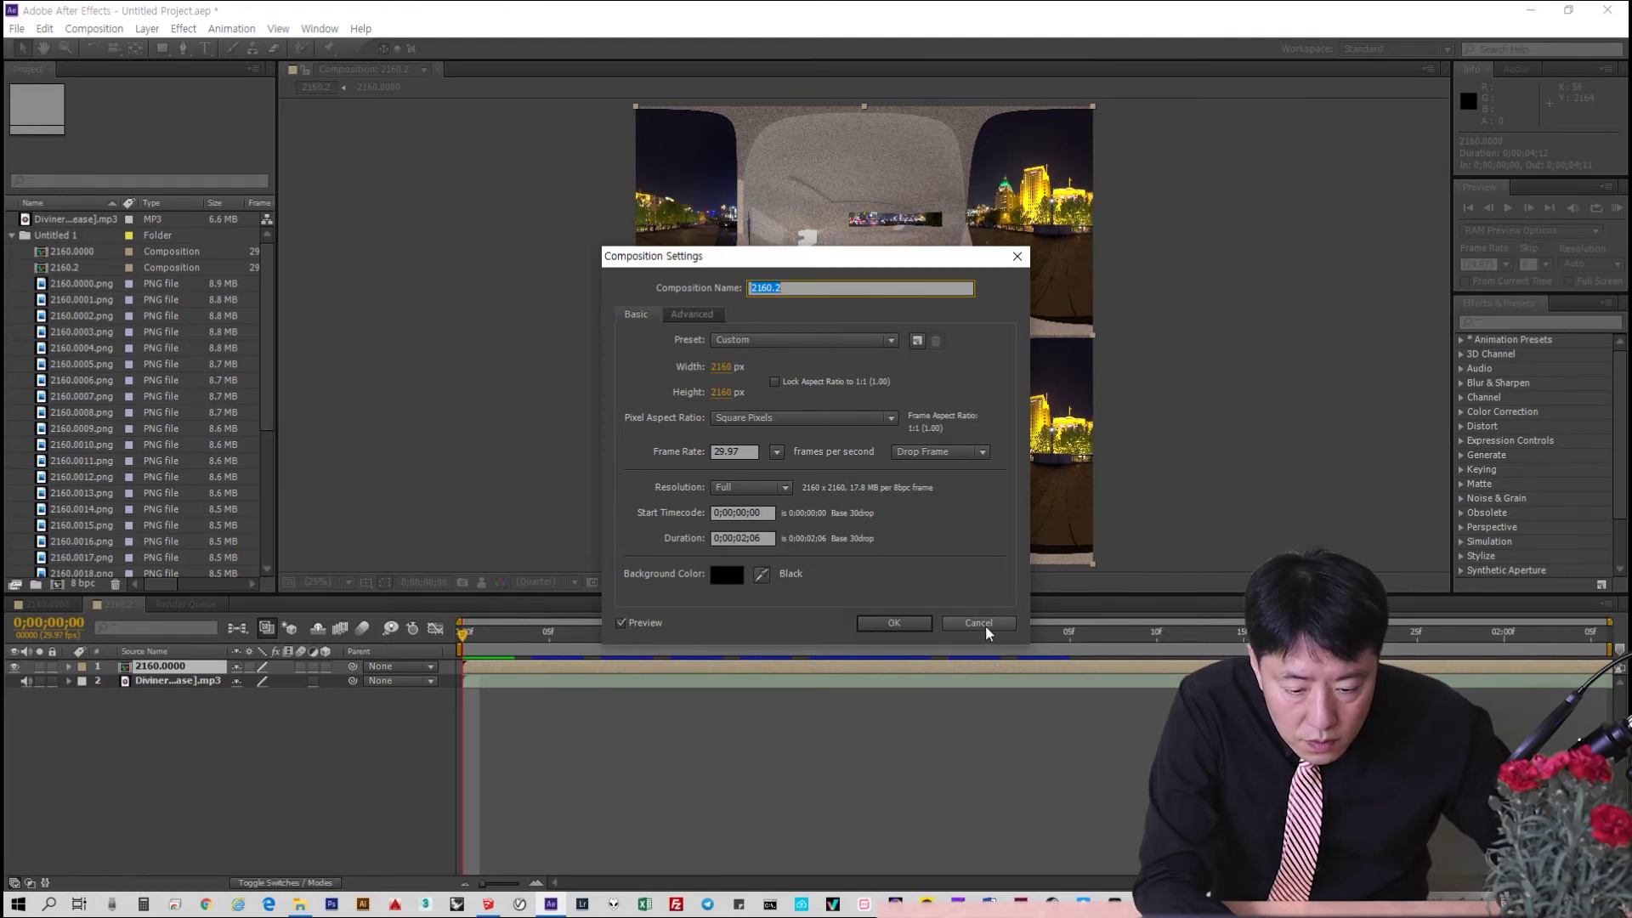
pyautogui.moveTo(741, 539); pyautogui.dragTo(753, 539)
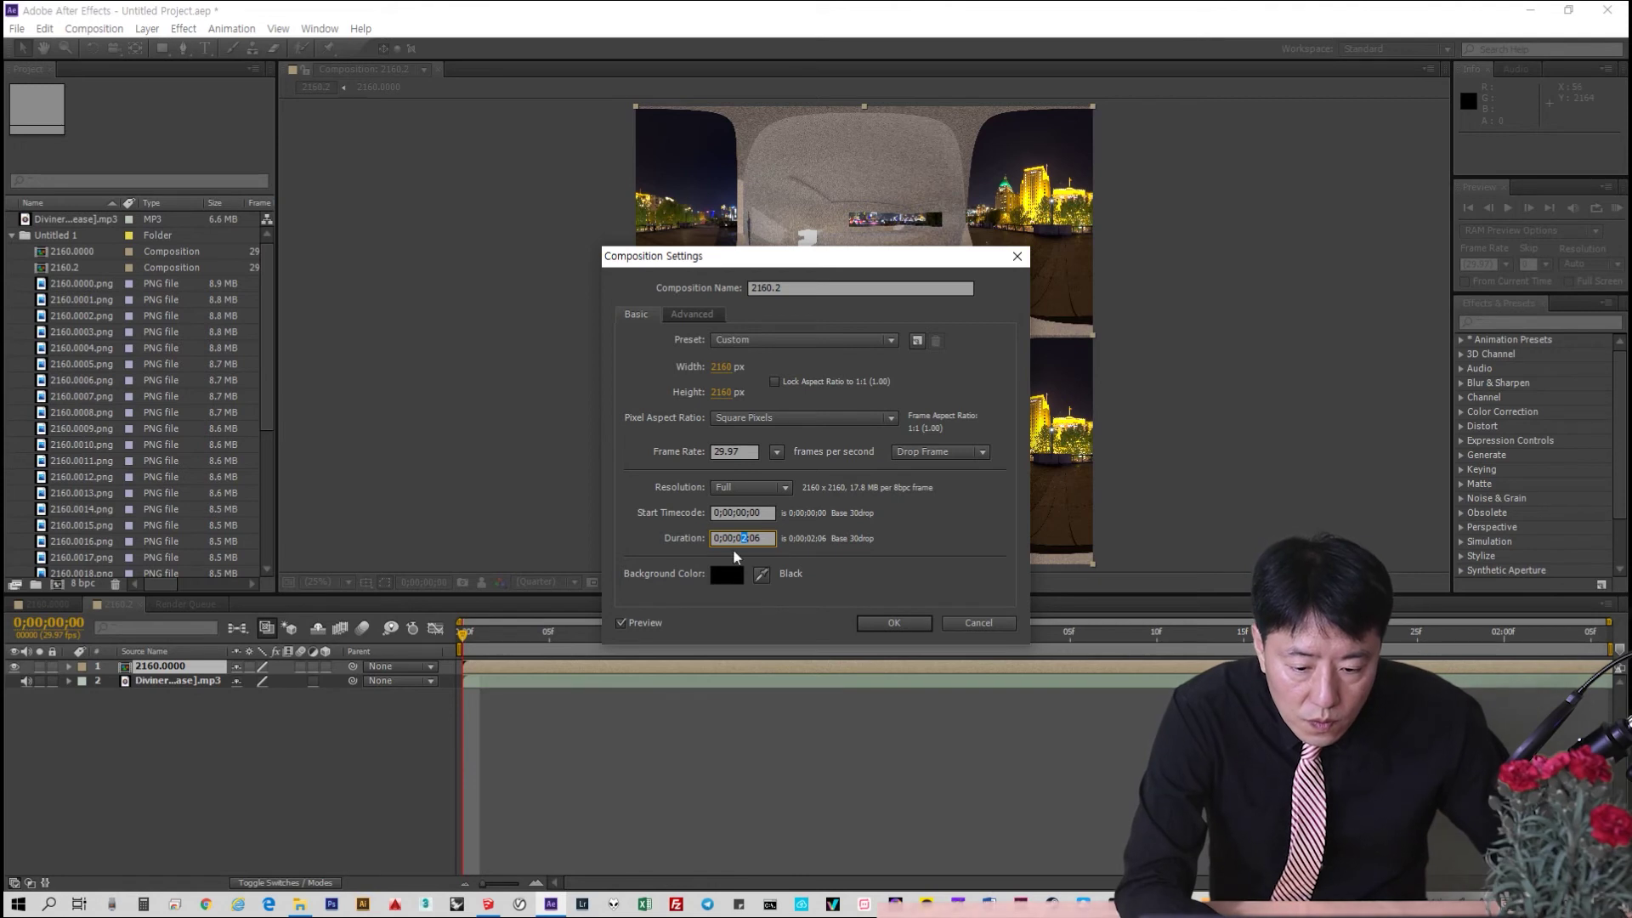
pyautogui.write('4')
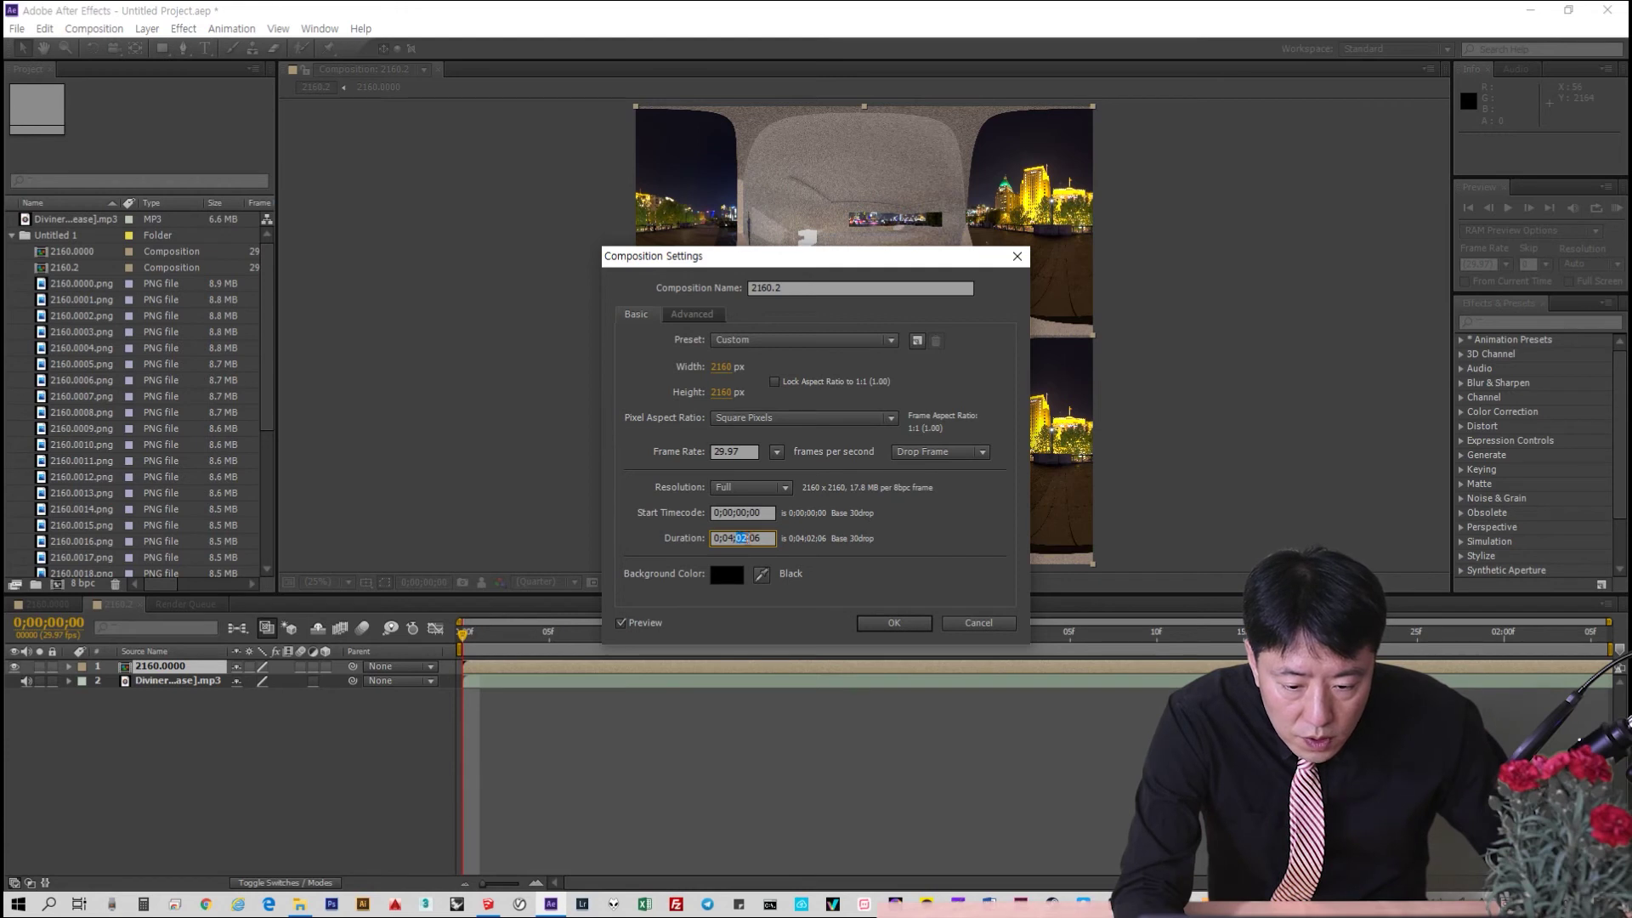
pyautogui.write('0')
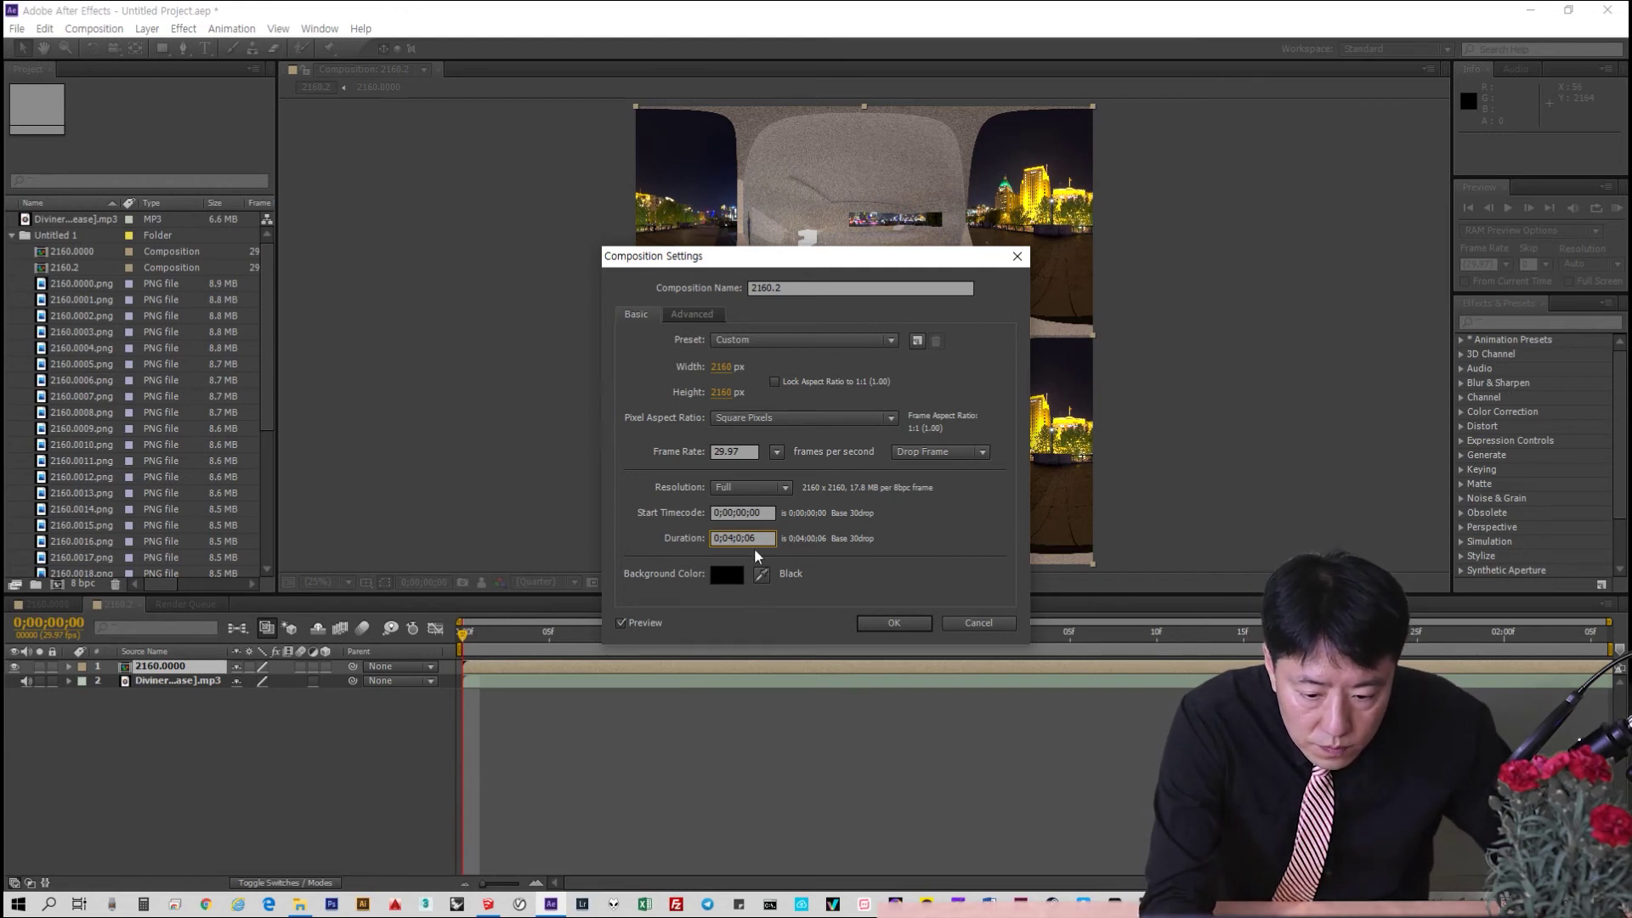
pyautogui.write('0')
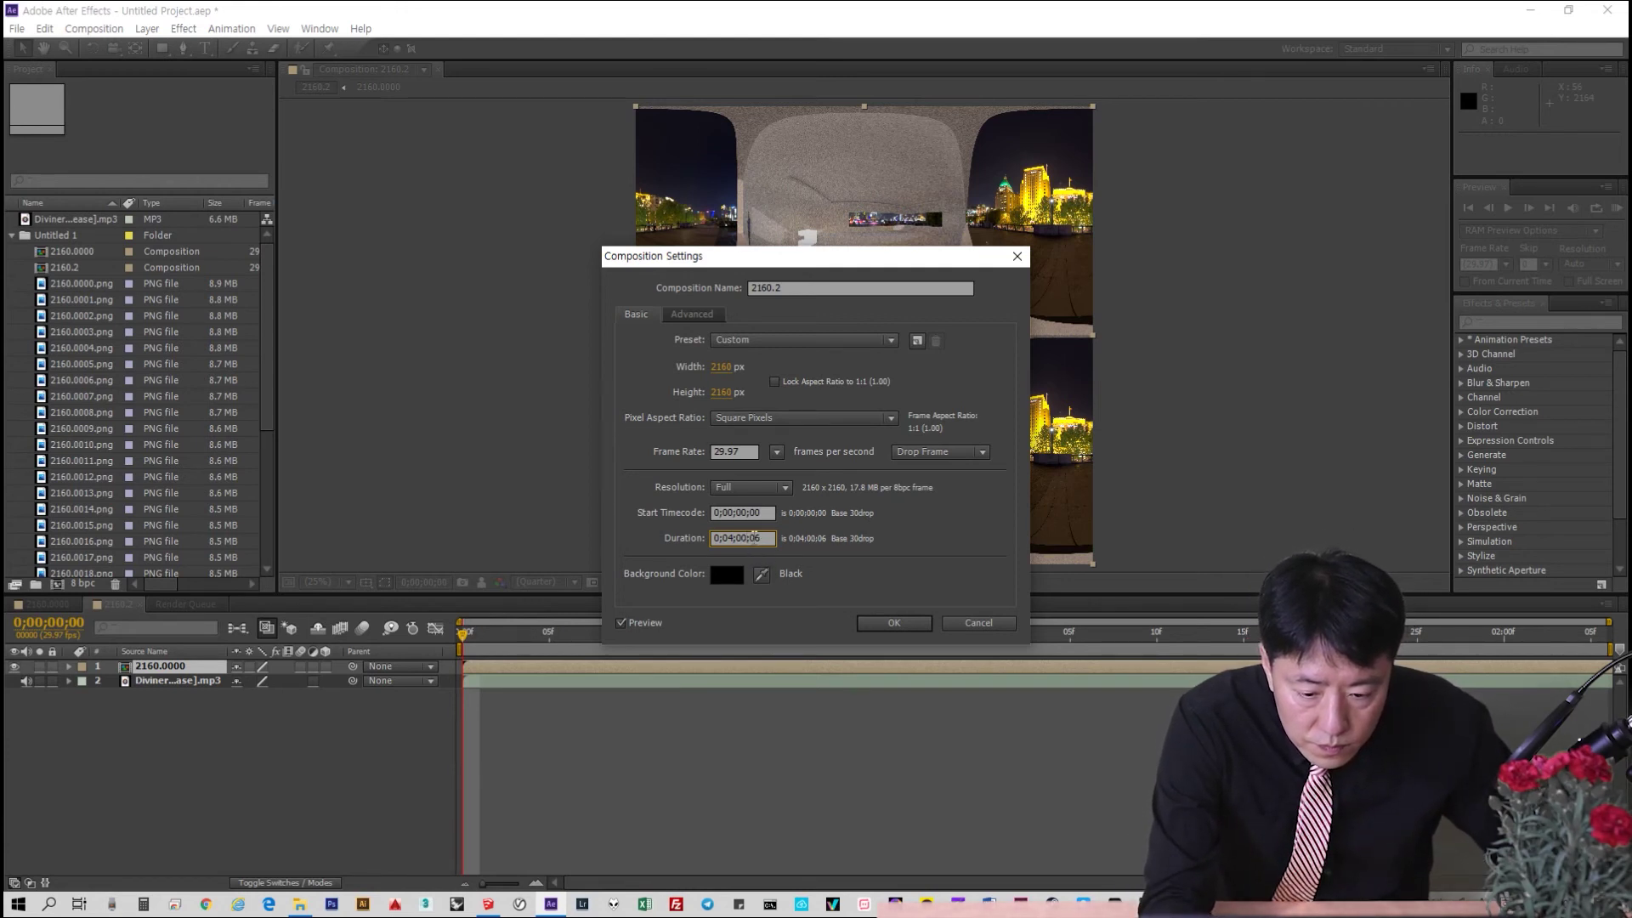
pyautogui.write('00')
pyautogui.click(894, 624)
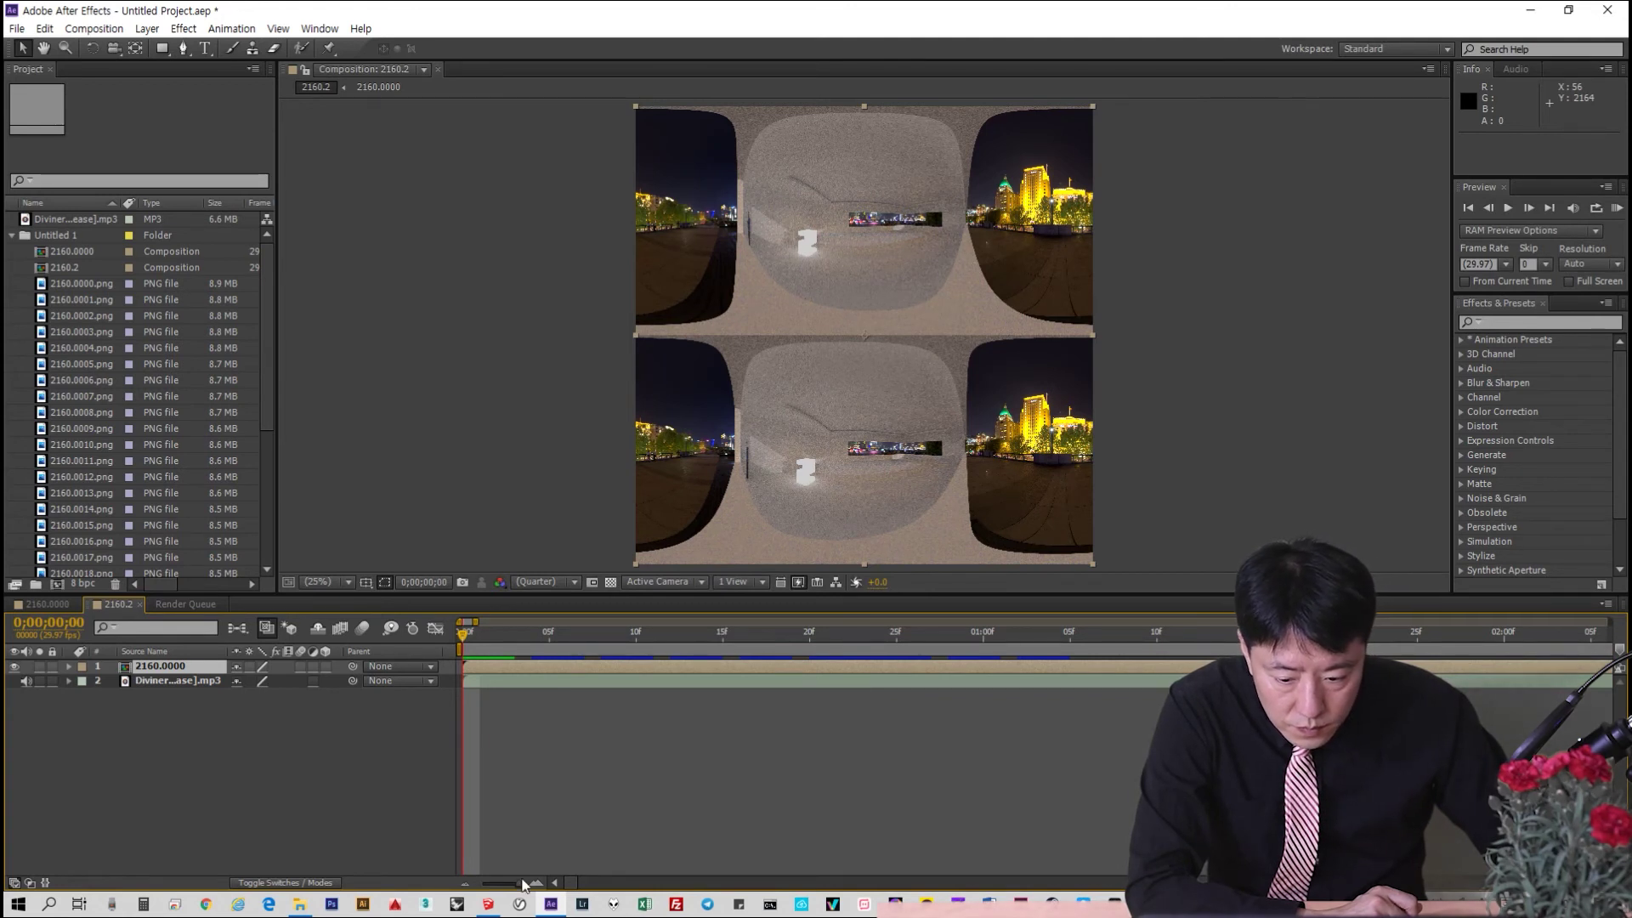
# Time-stretch the 2160.0000 layer in the 2160.2 composition to a new duration of 4 minutes
pyautogui.click(465, 885)
pyautogui.click(465, 885)
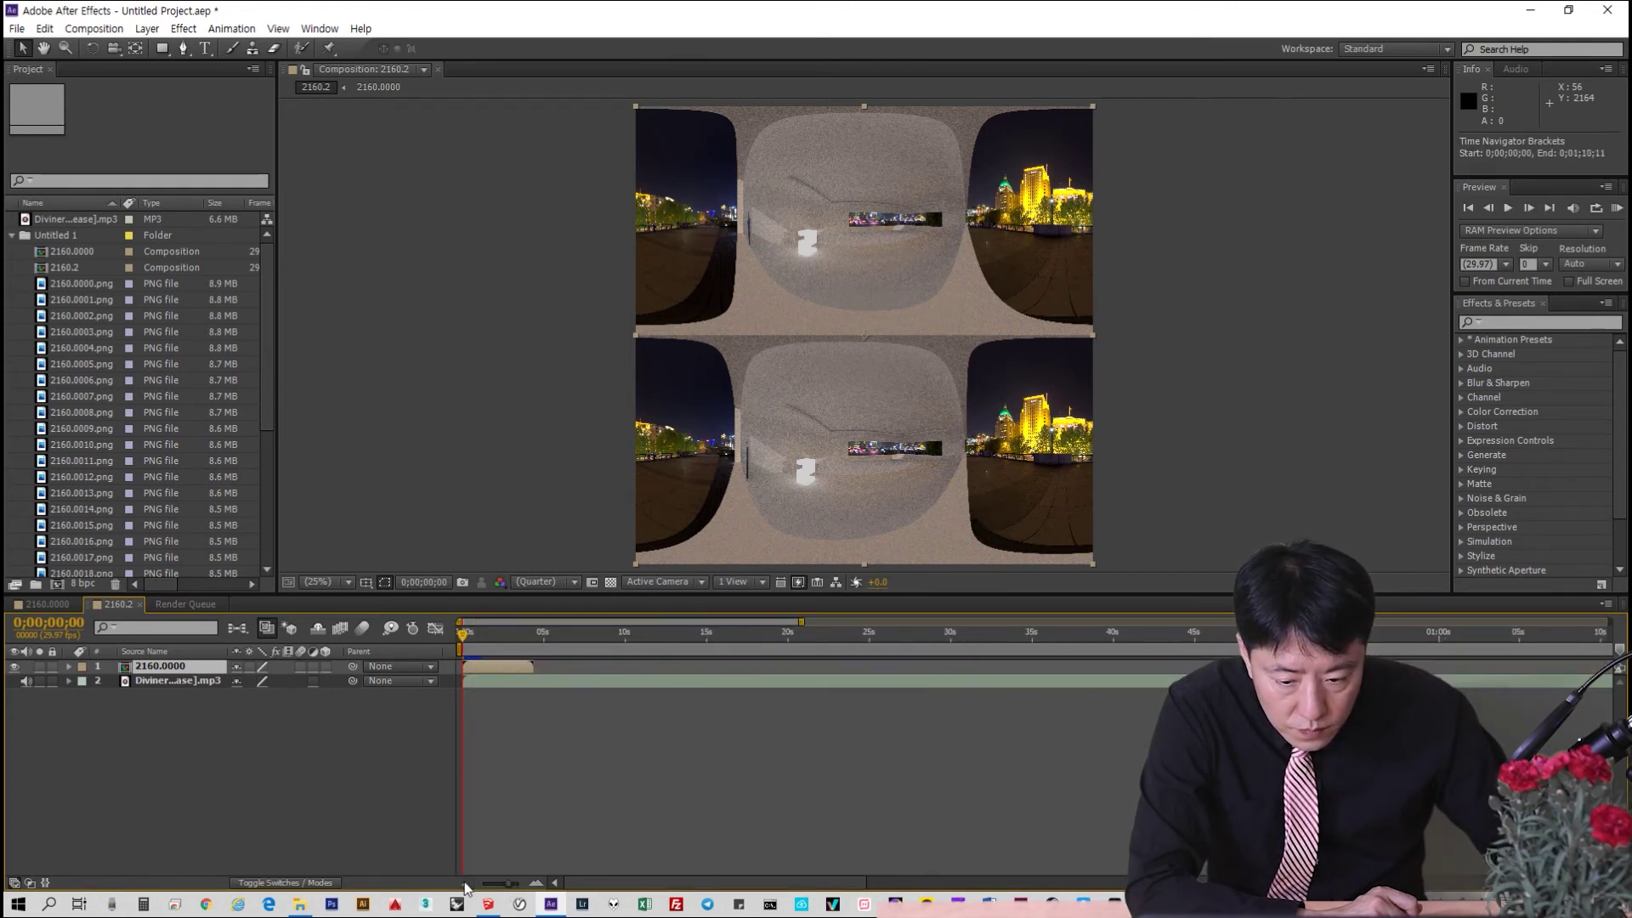
pyautogui.click(465, 885)
pyautogui.click(466, 886)
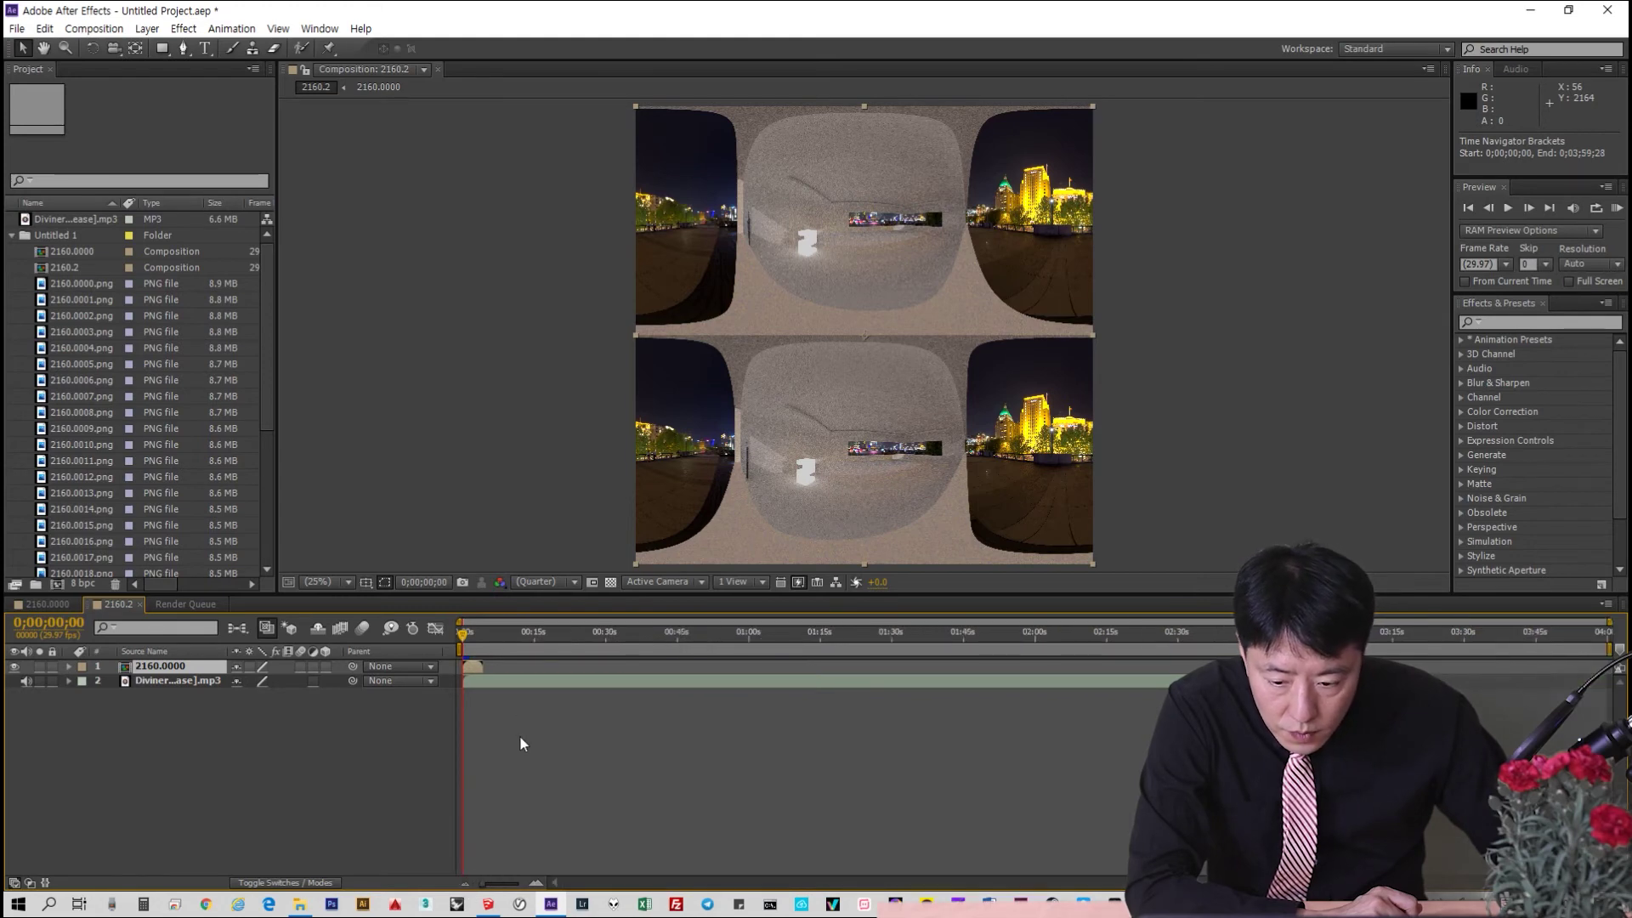
pyautogui.rightClick(170, 668)
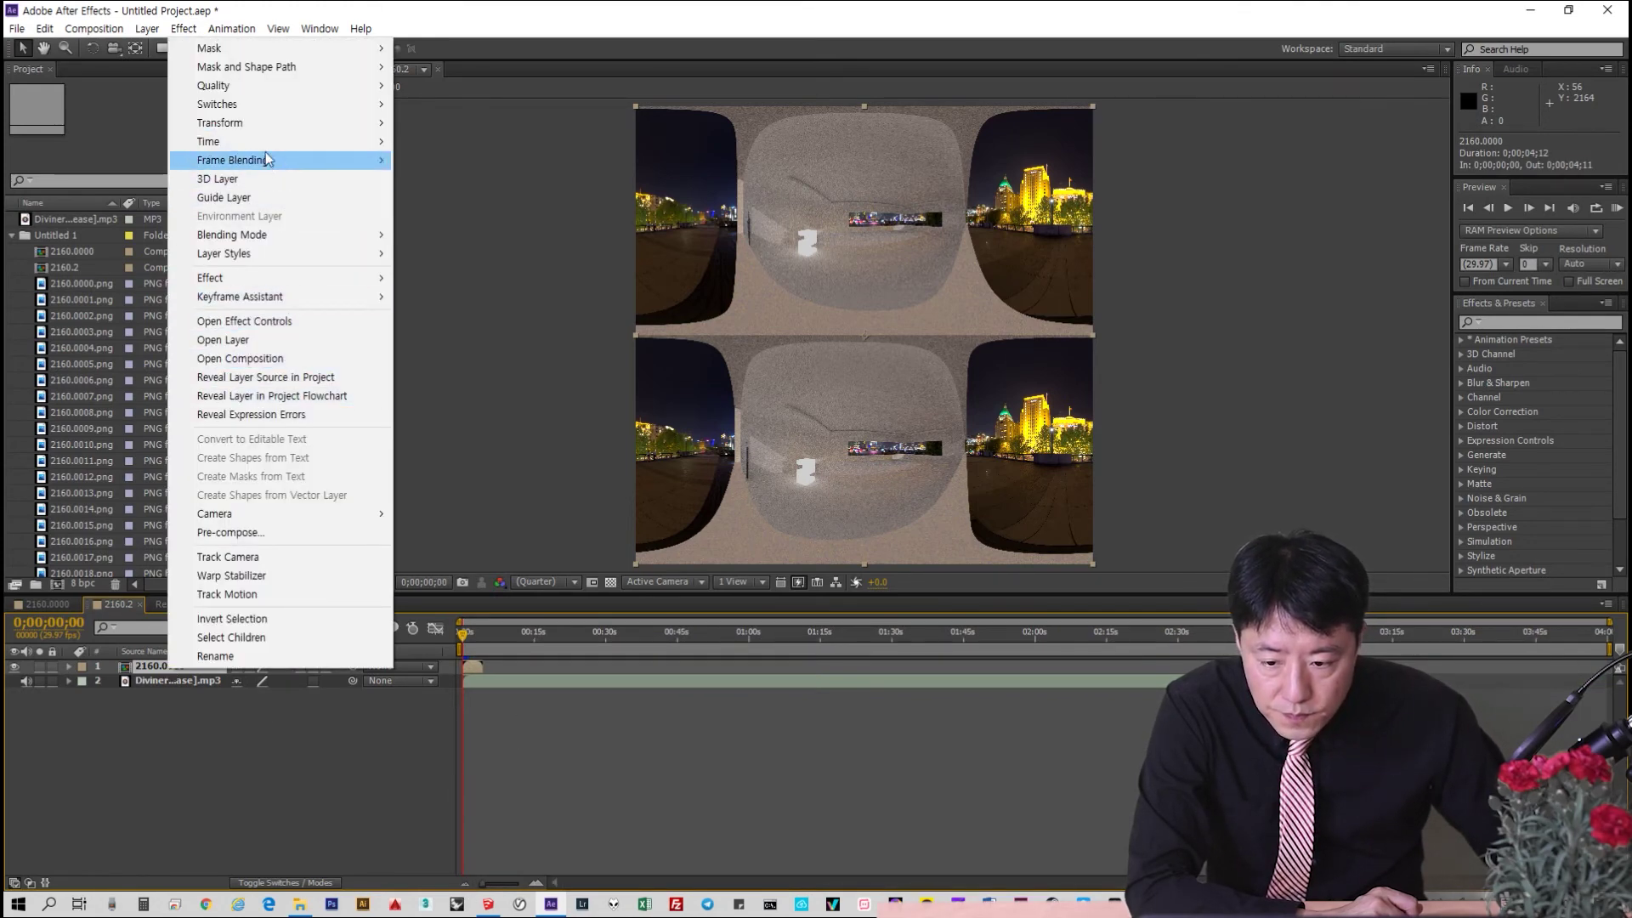
pyautogui.moveTo(268, 143)
pyautogui.click(459, 179)
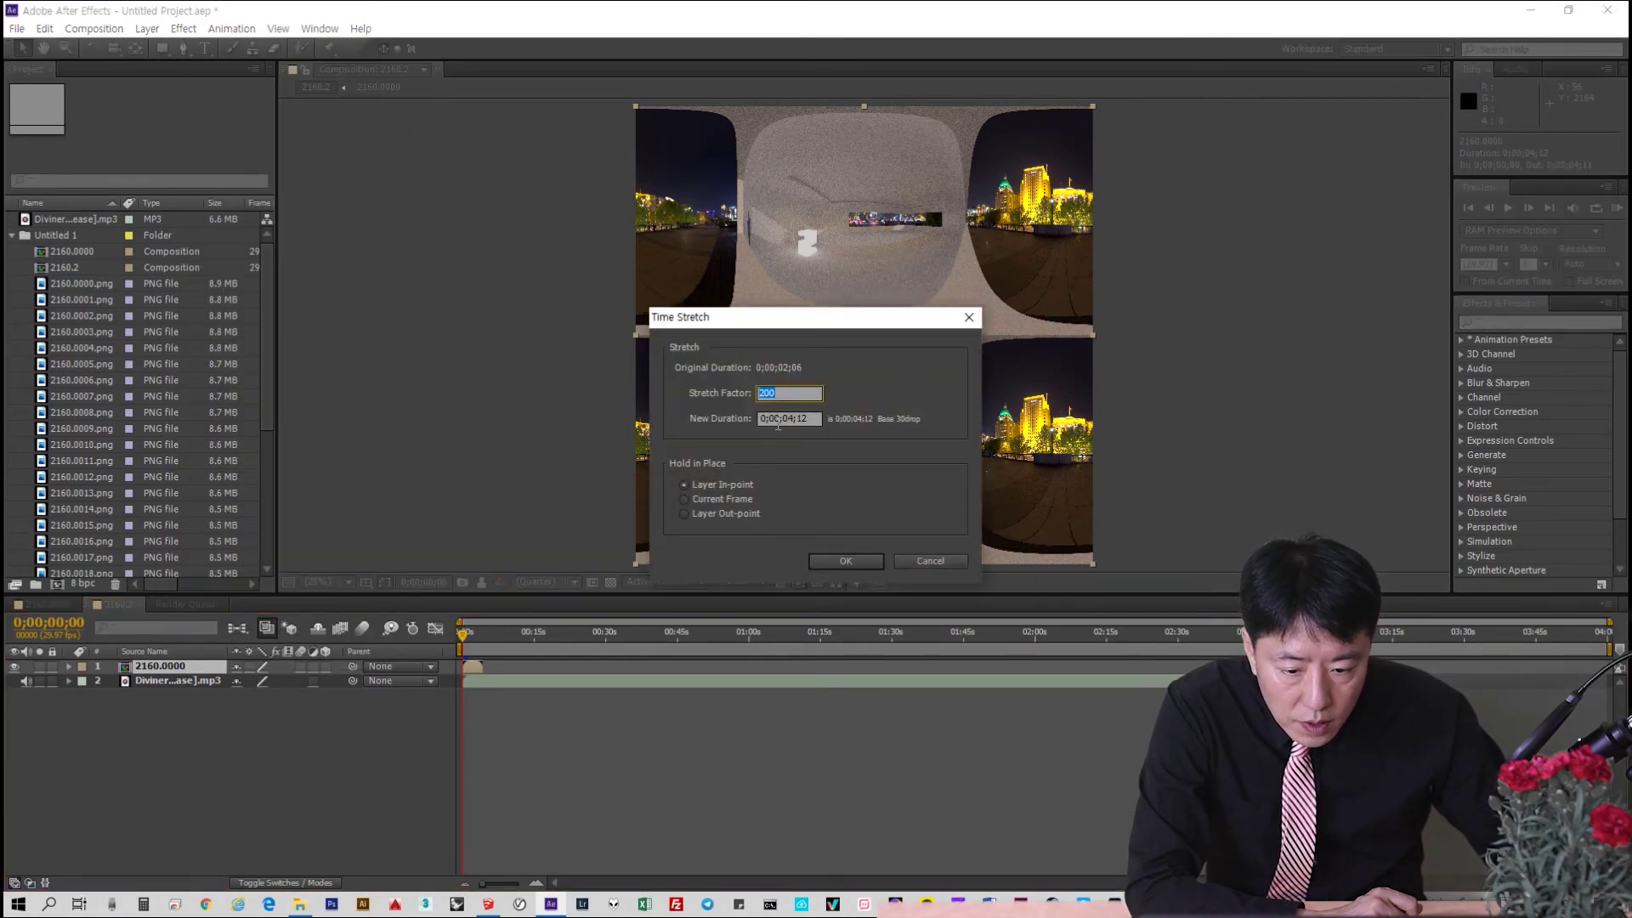
pyautogui.click(778, 420)
pyautogui.write('4;')
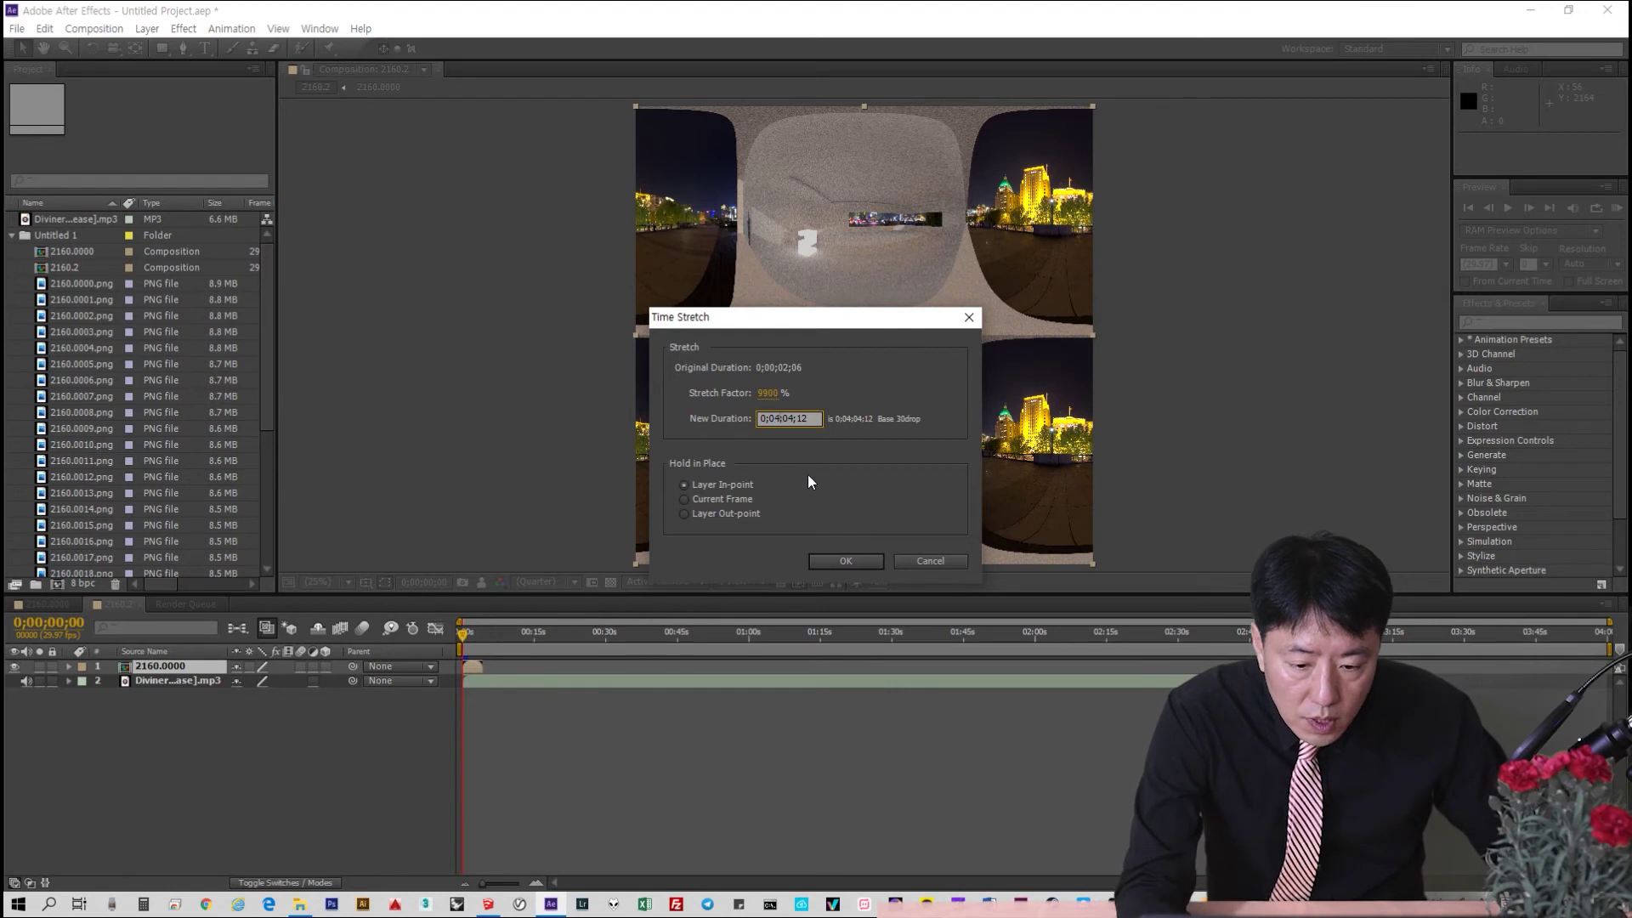
pyautogui.write('00')
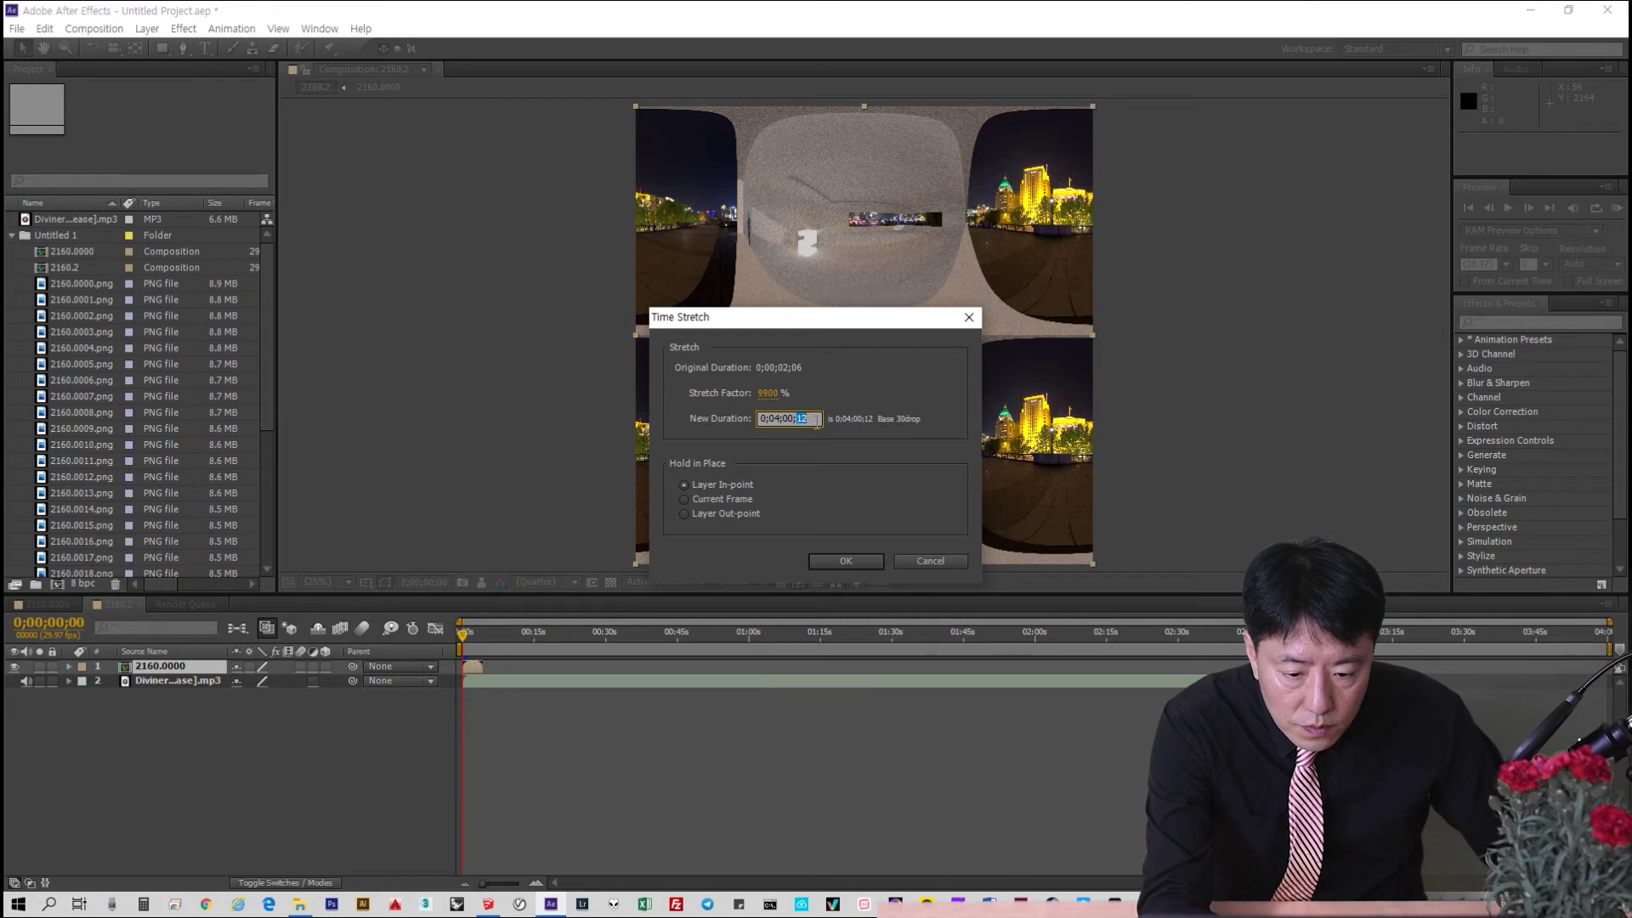
pyautogui.click(857, 561)
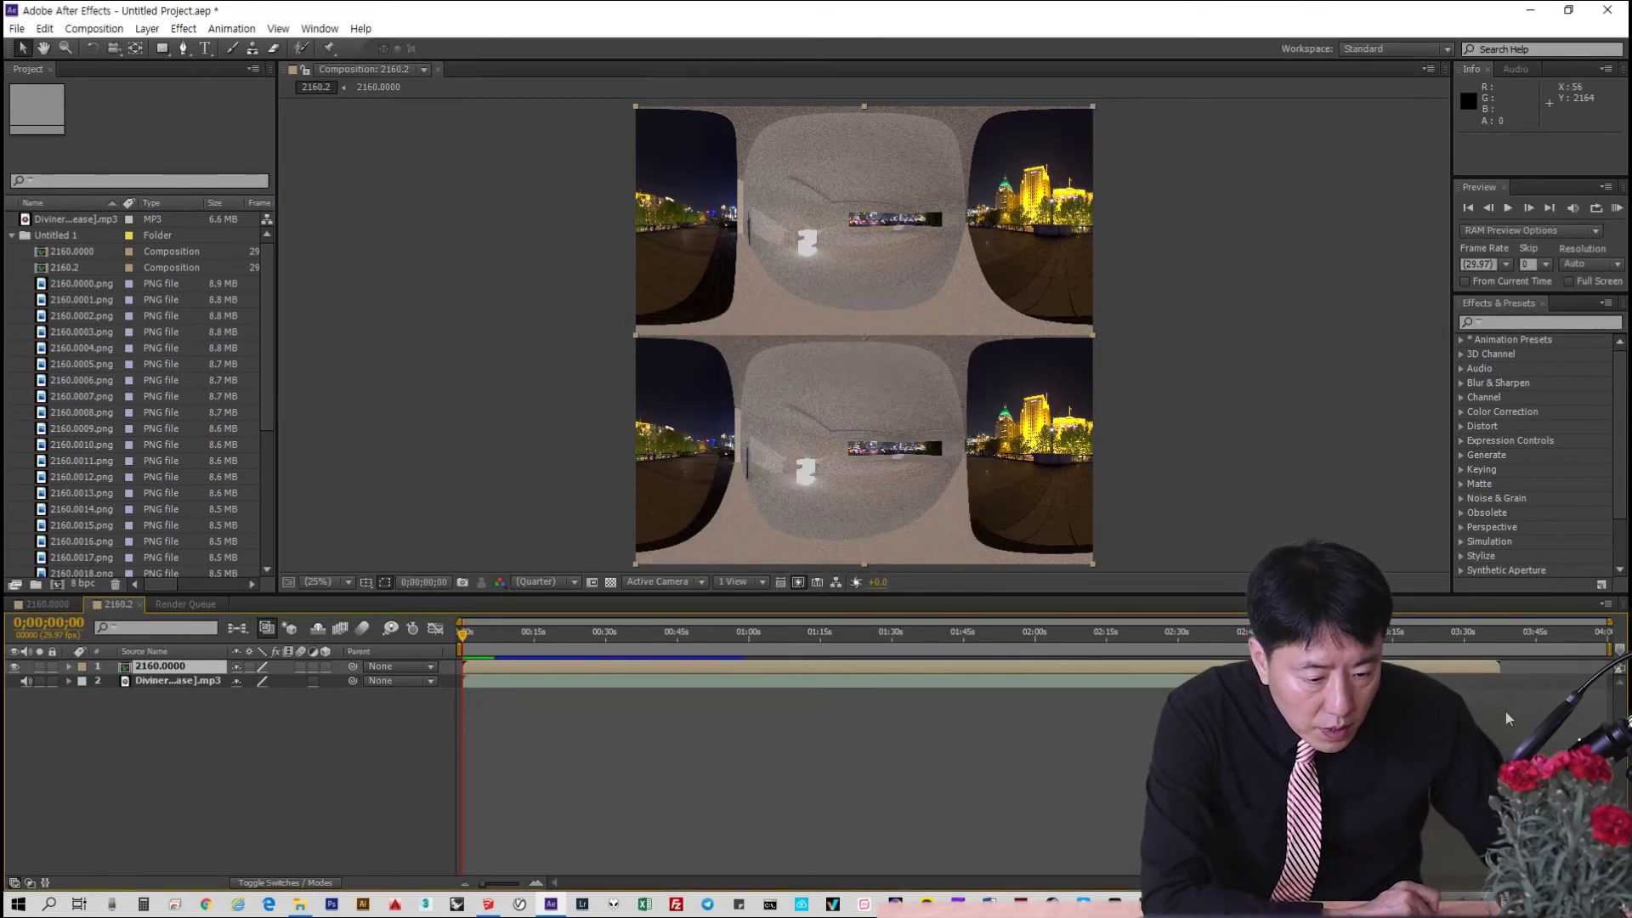
# Trim the 2160.0000 layer's out point to 0;02;53;26 so it ends with the music layer
pyautogui.moveTo(1614, 622); pyautogui.dragTo(1555, 632)
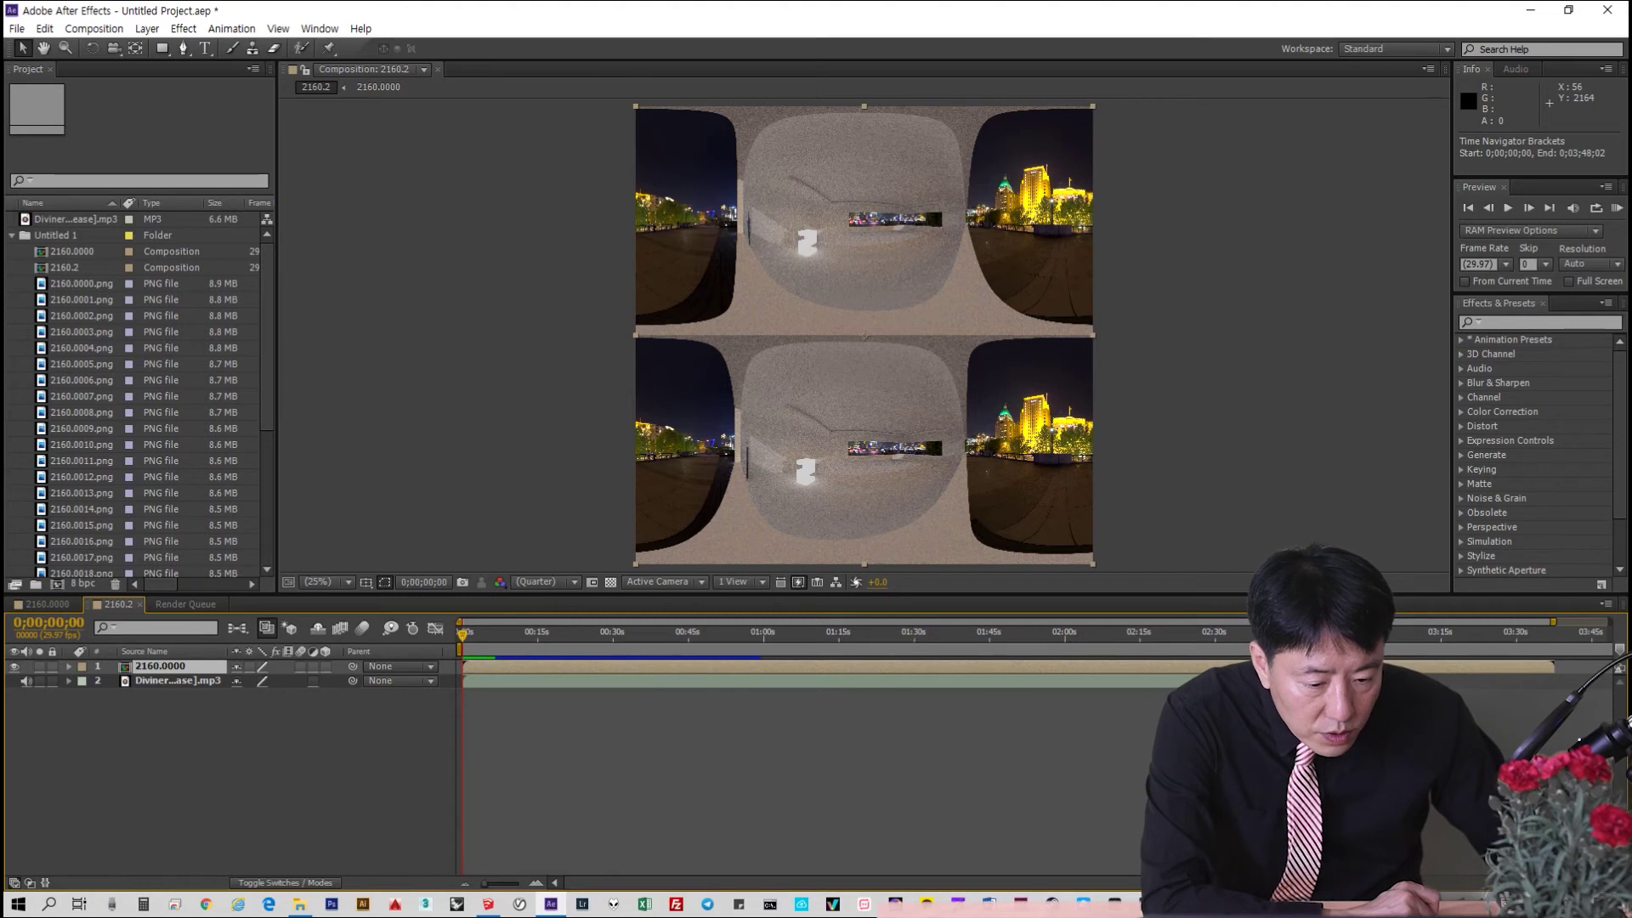
pyautogui.click(1541, 683)
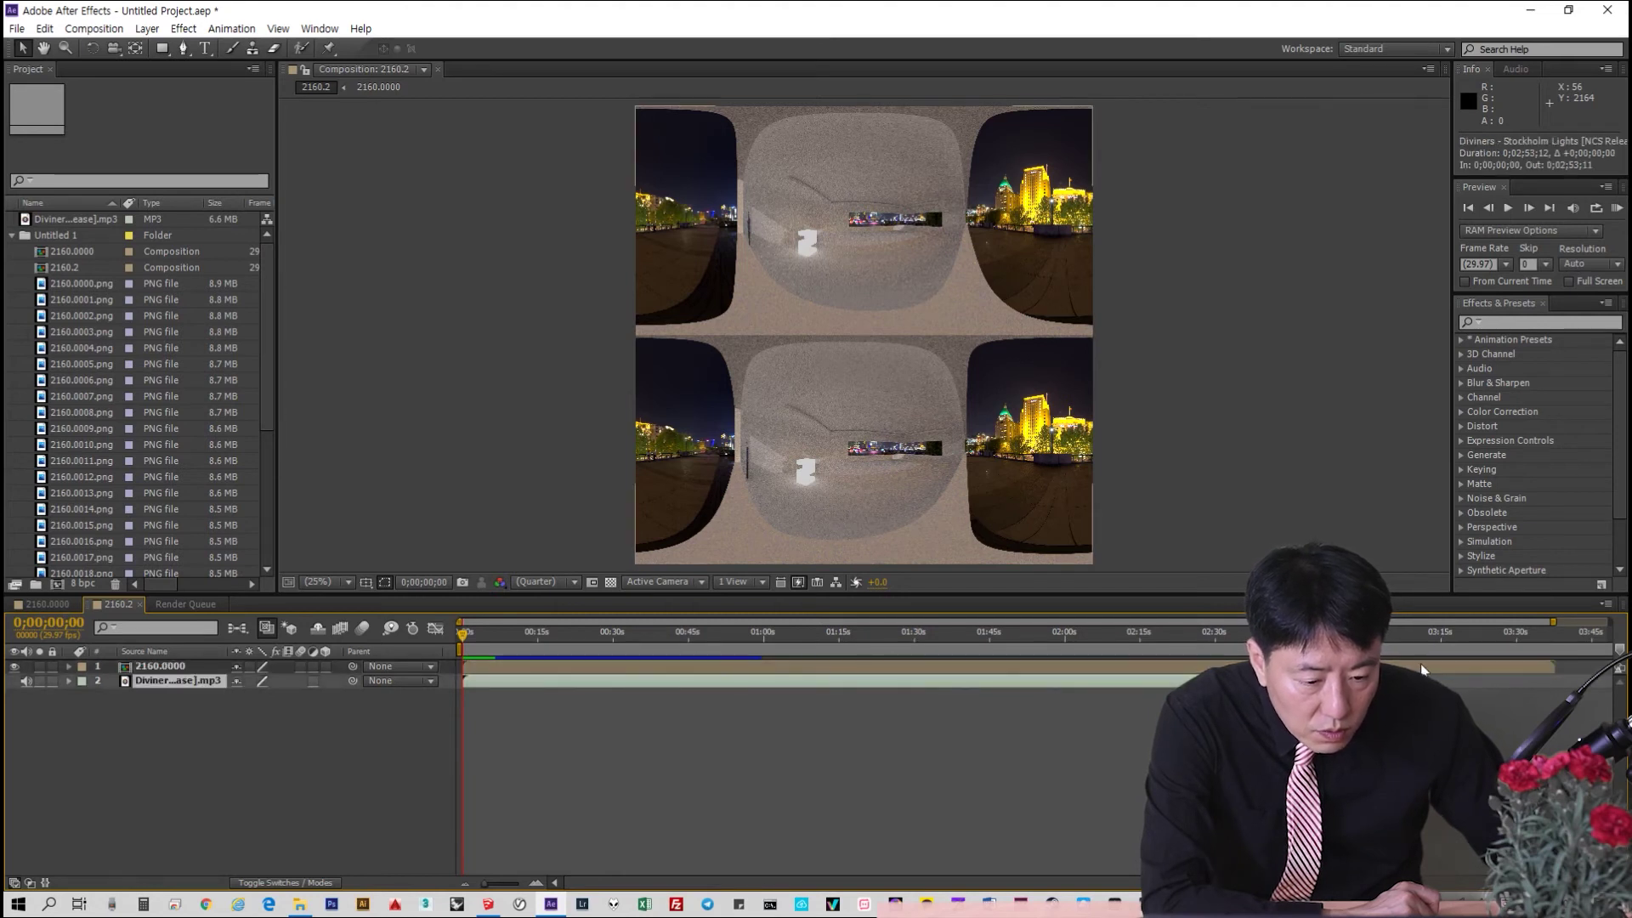
pyautogui.click(1561, 669)
pyautogui.moveTo(1553, 666); pyautogui.dragTo(1331, 666)
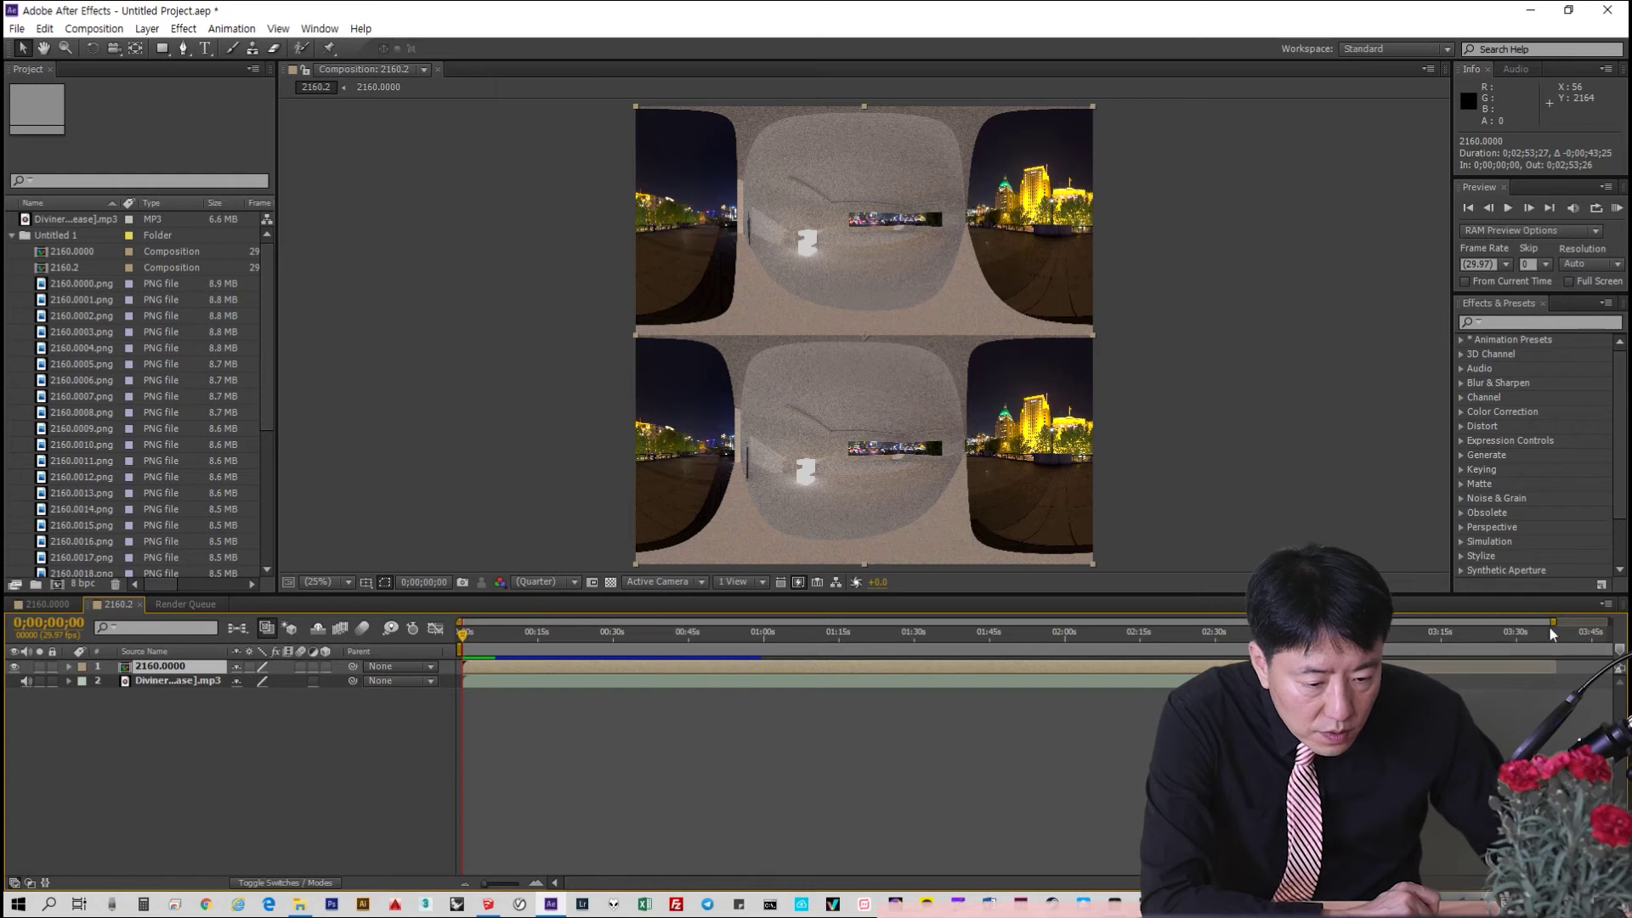
pyautogui.moveTo(1552, 623); pyautogui.dragTo(1437, 638)
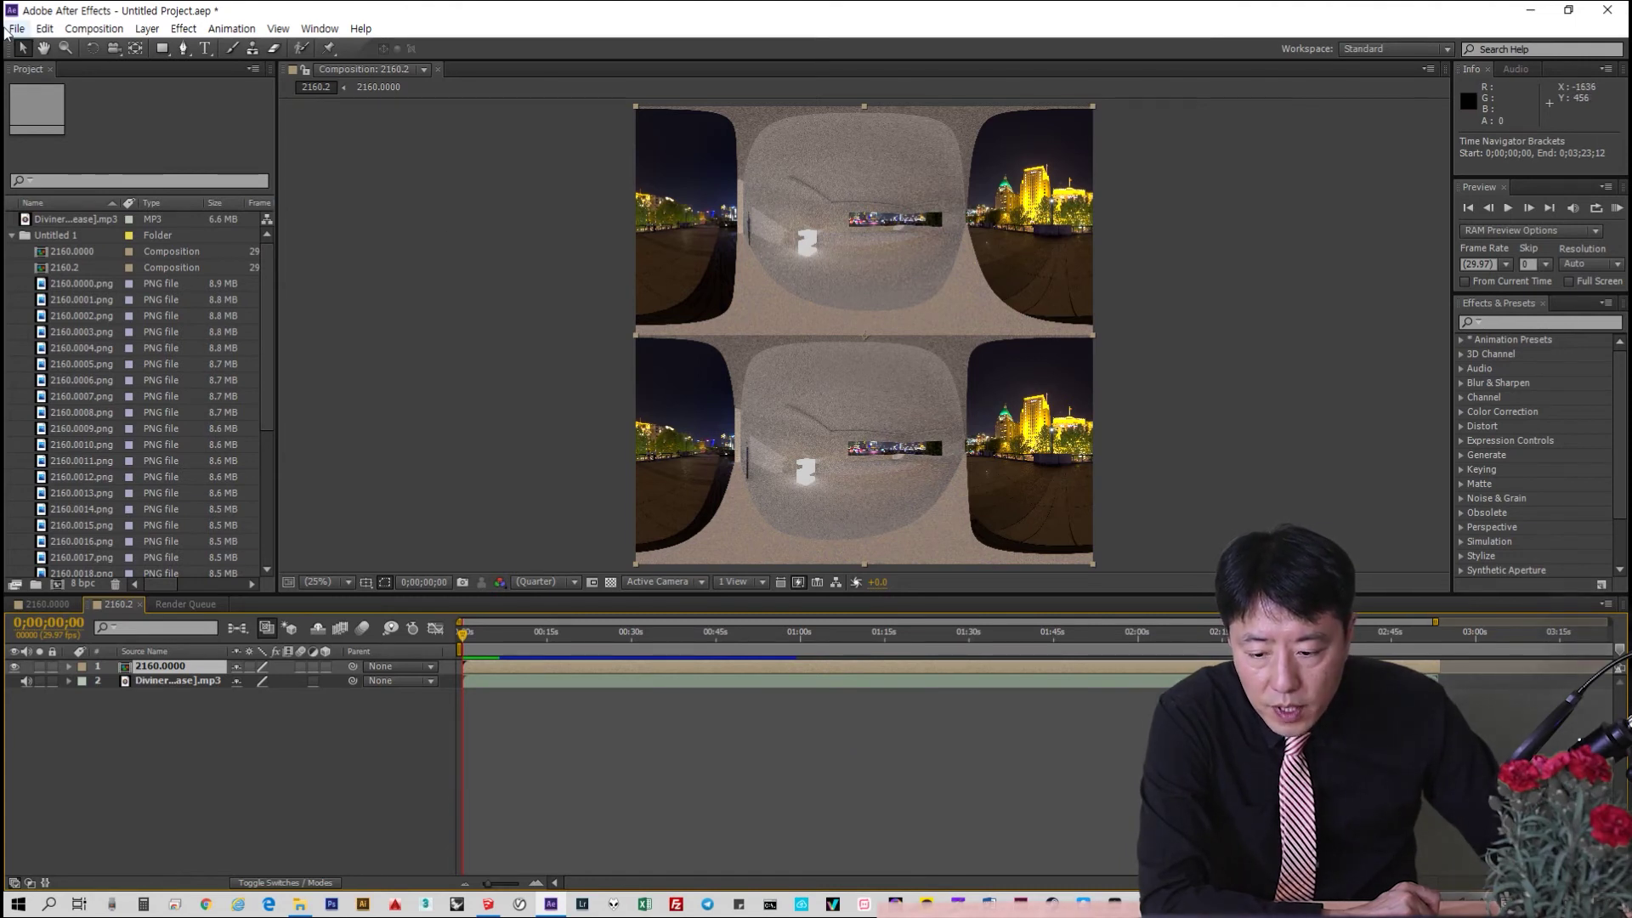
# Add the 2160.2 composition to the render queue again
pyautogui.rightClick(166, 747)
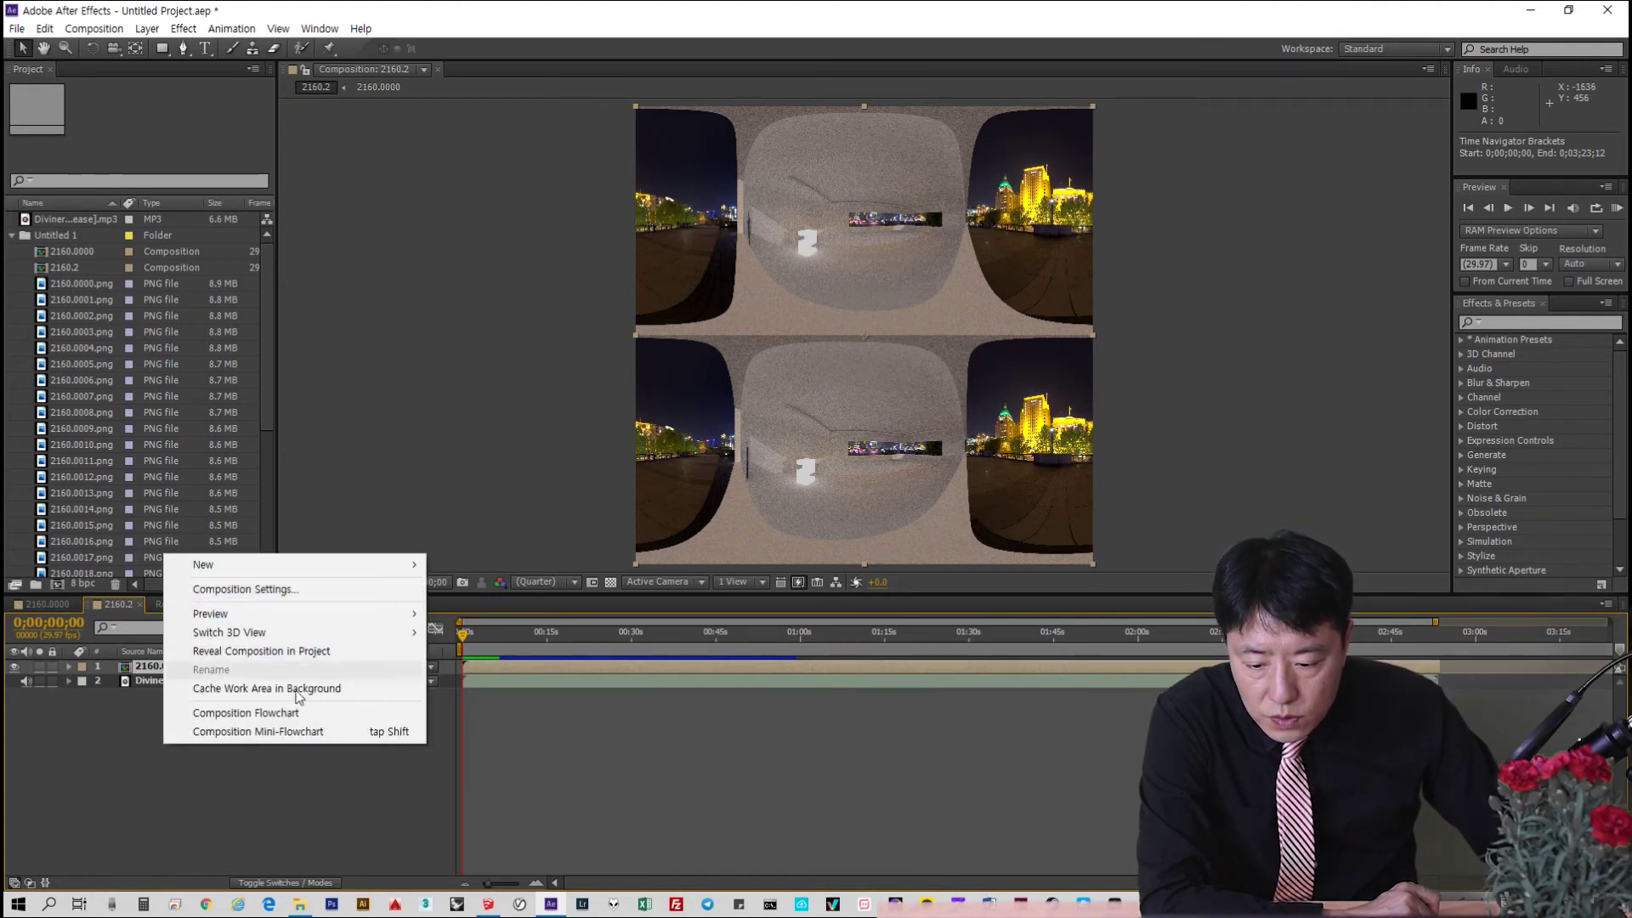
pyautogui.click(152, 759)
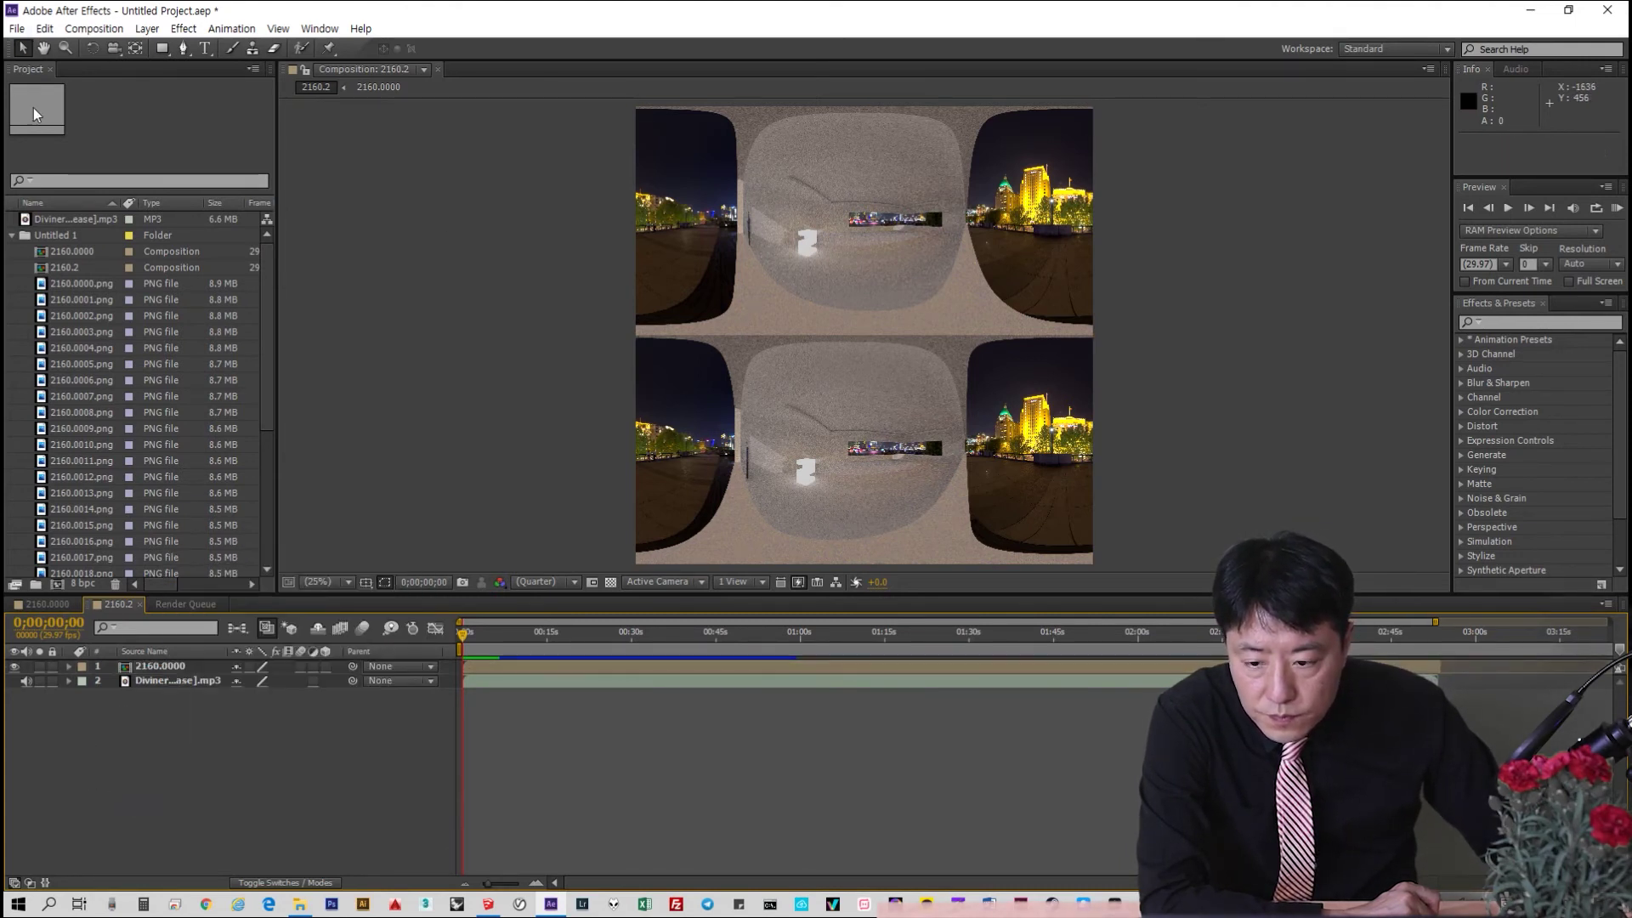
pyautogui.click(16, 28)
pyautogui.moveTo(98, 289)
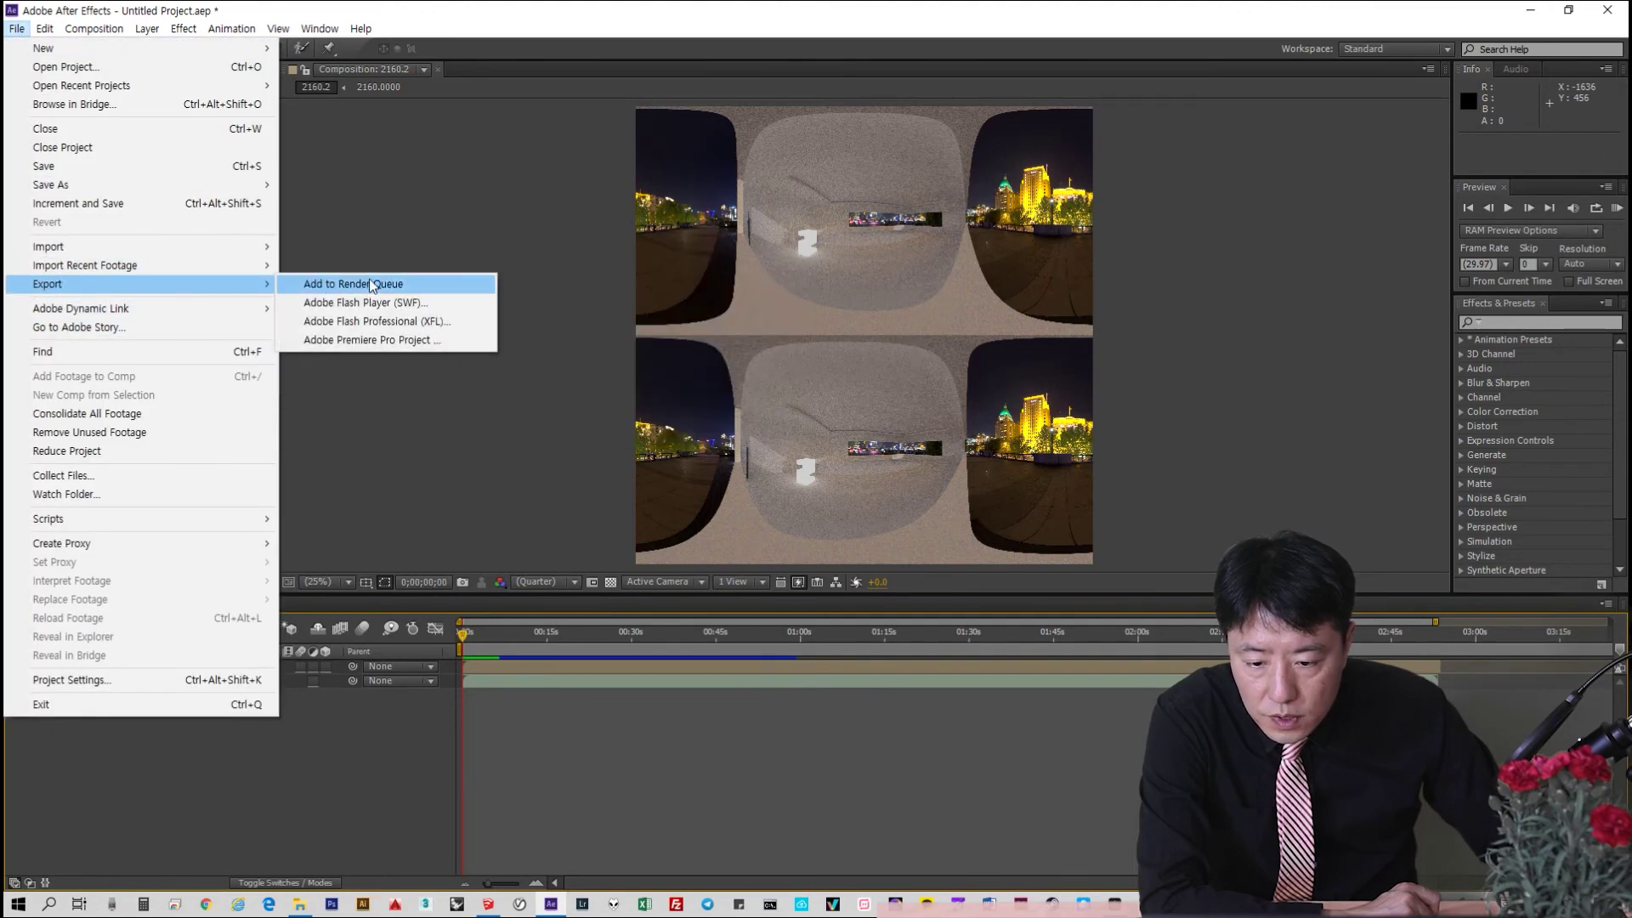
pyautogui.click(378, 286)
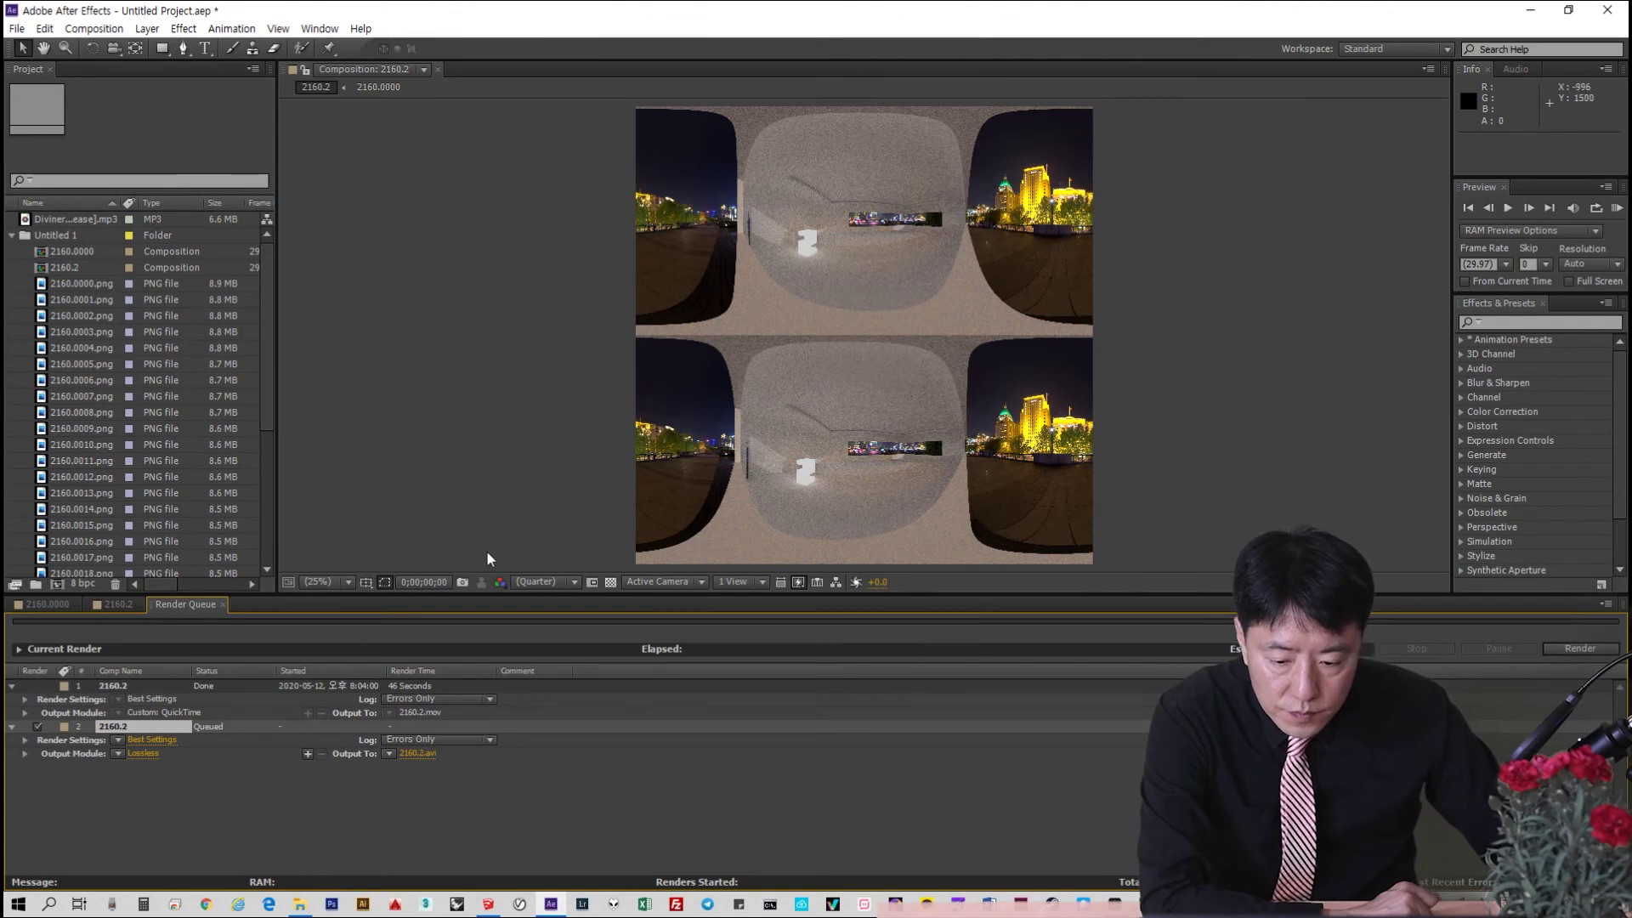
# Set the new render item's output format to QuickTime, keeping the H.264 codec at quality 100
pyautogui.click(144, 755)
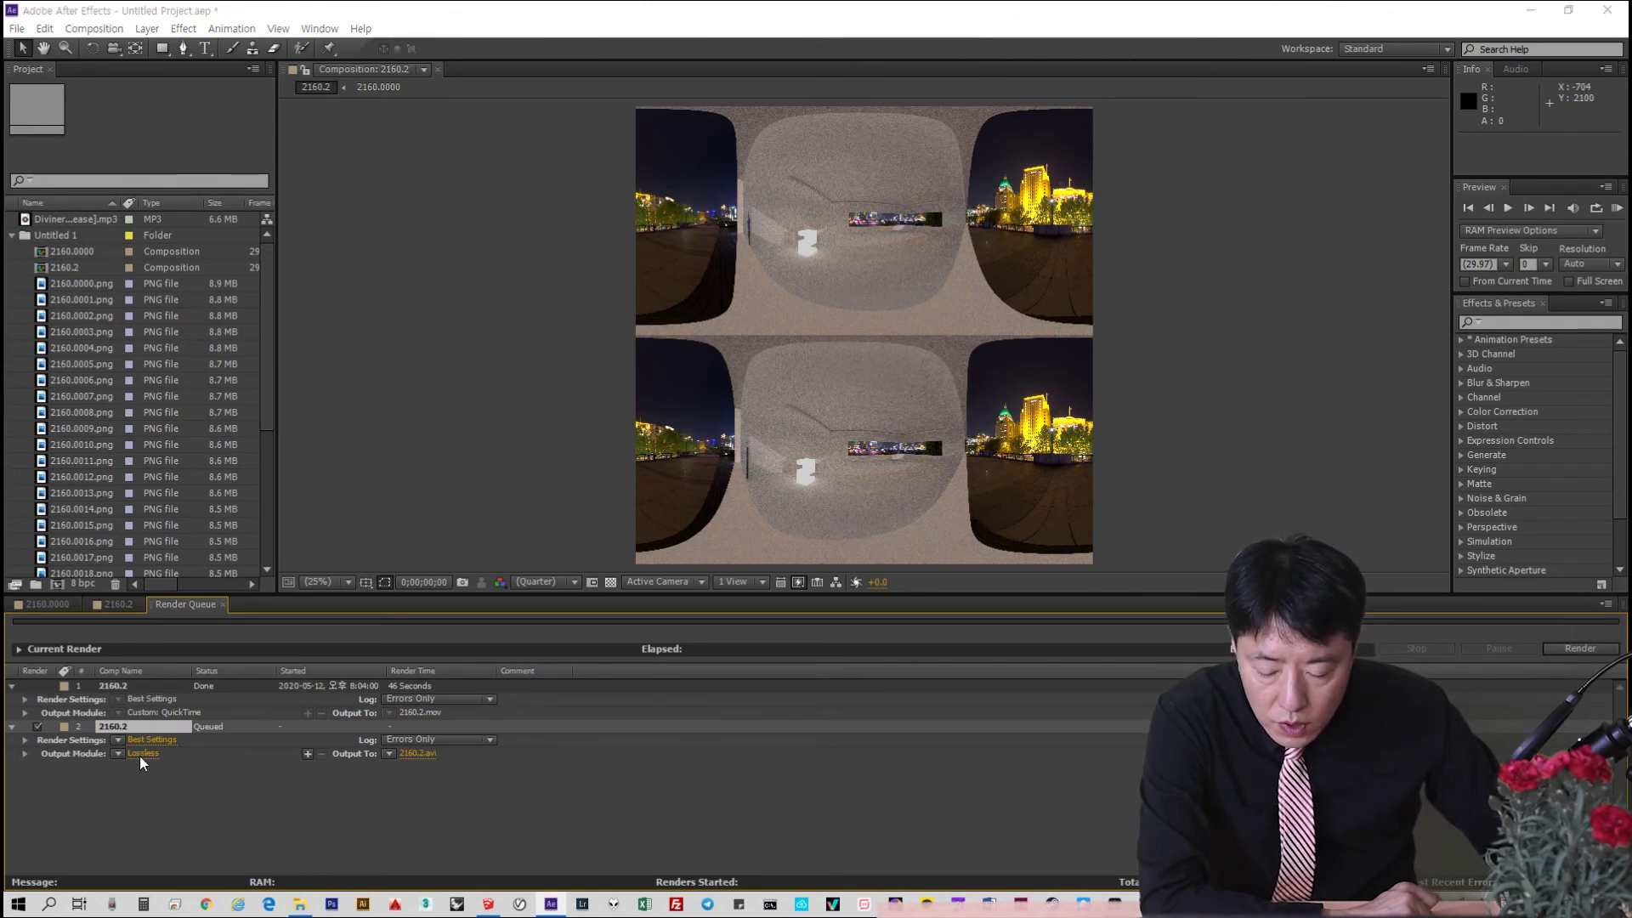
pyautogui.click(762, 250)
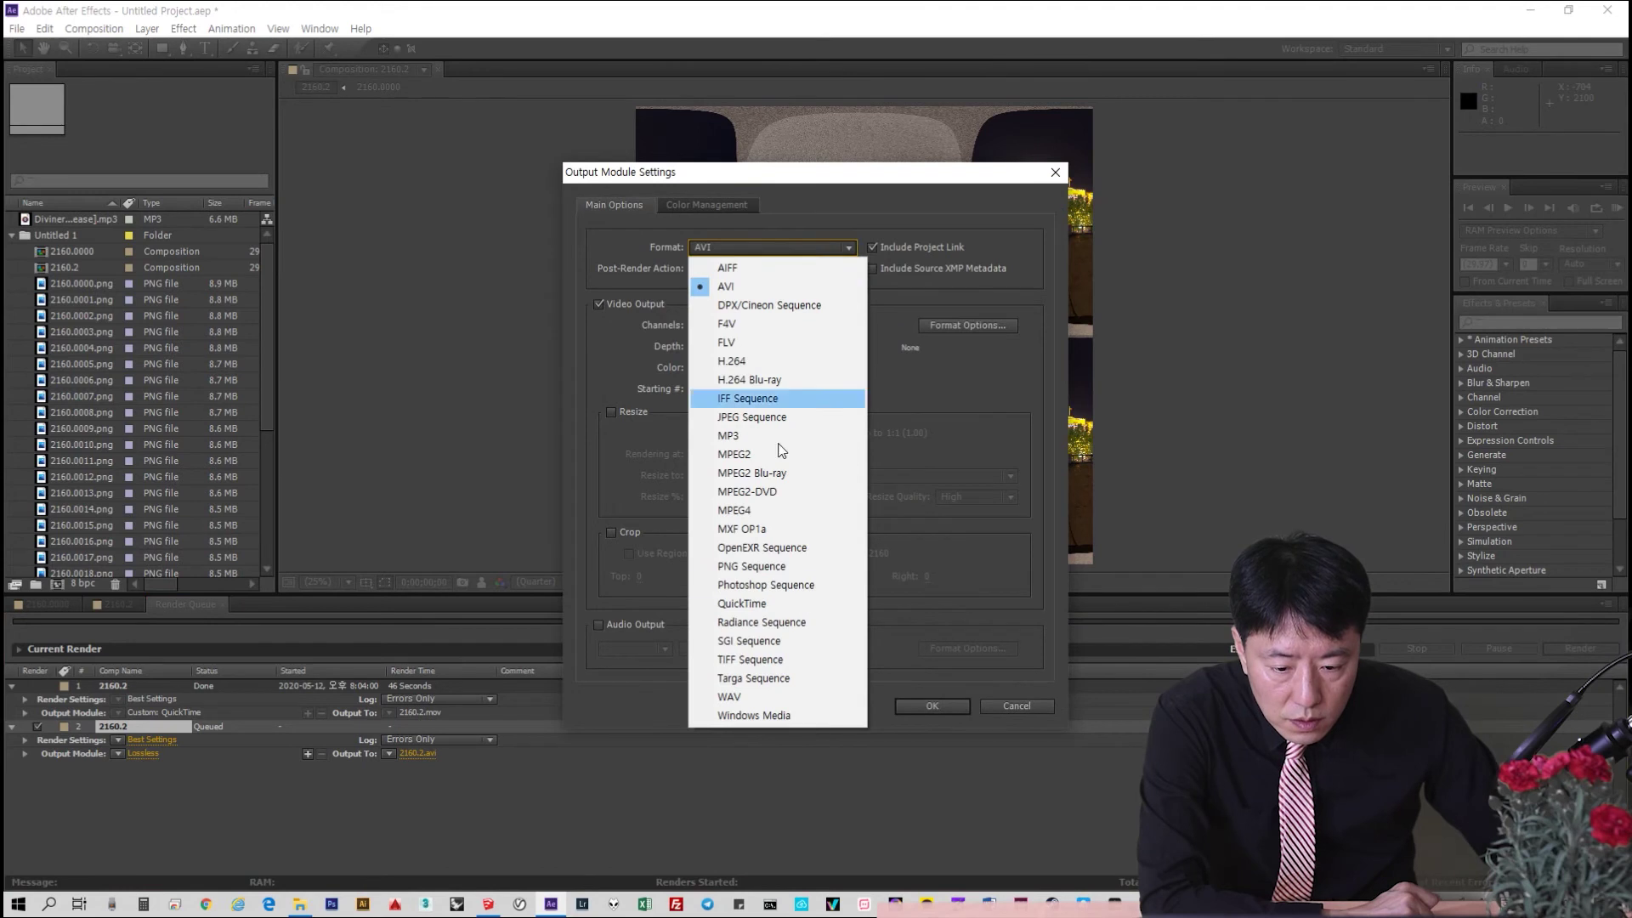
pyautogui.click(811, 605)
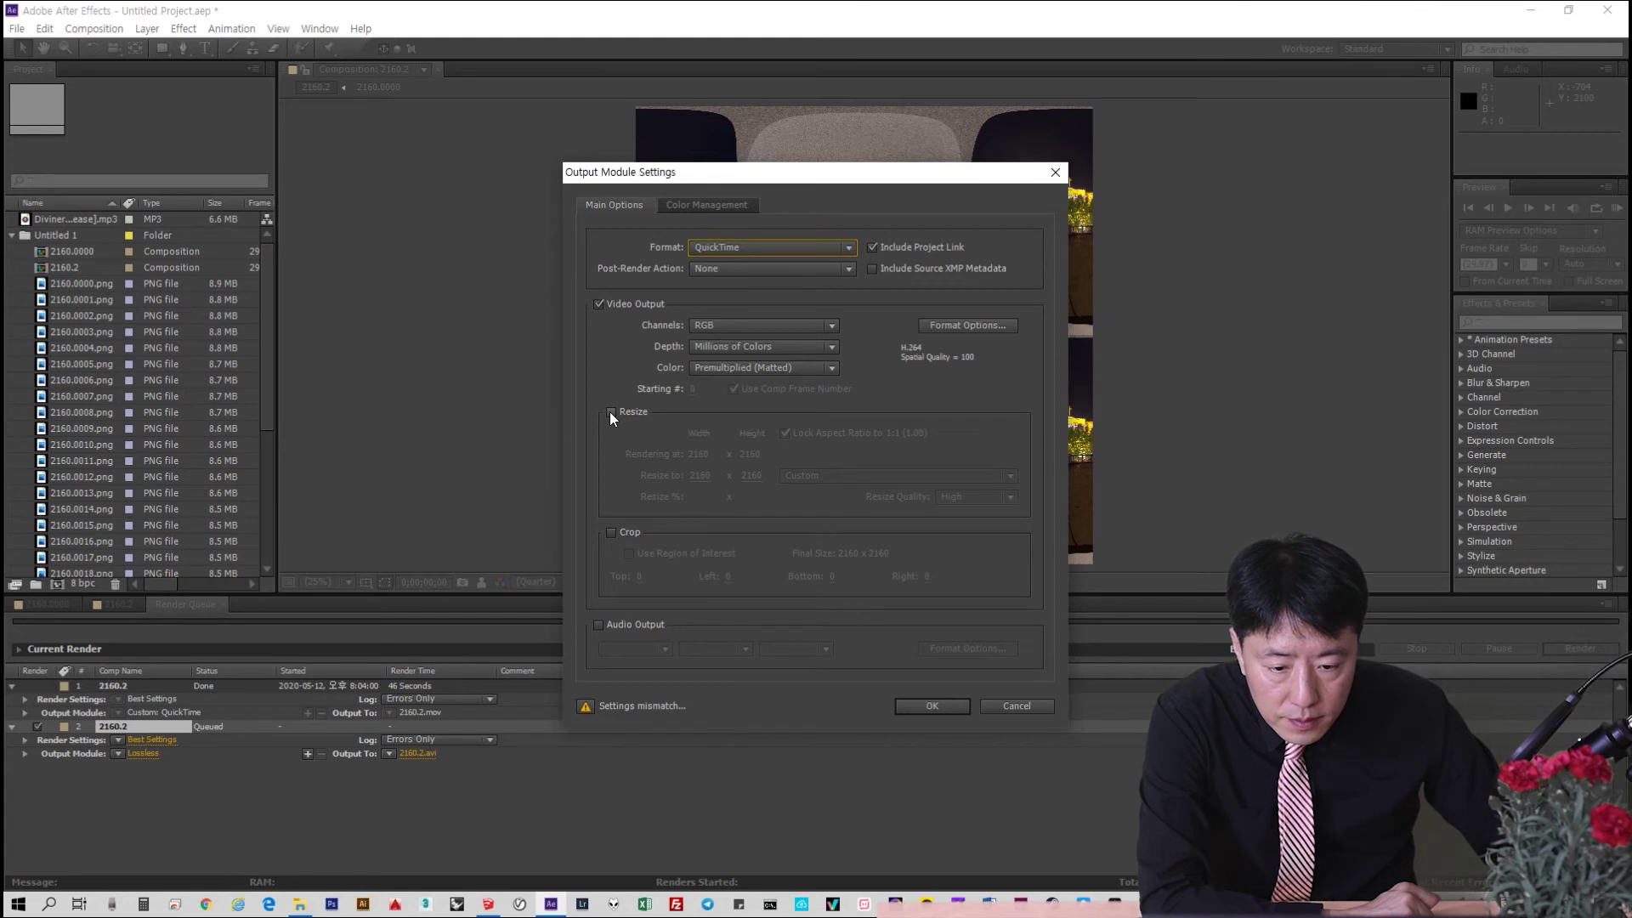
pyautogui.click(957, 329)
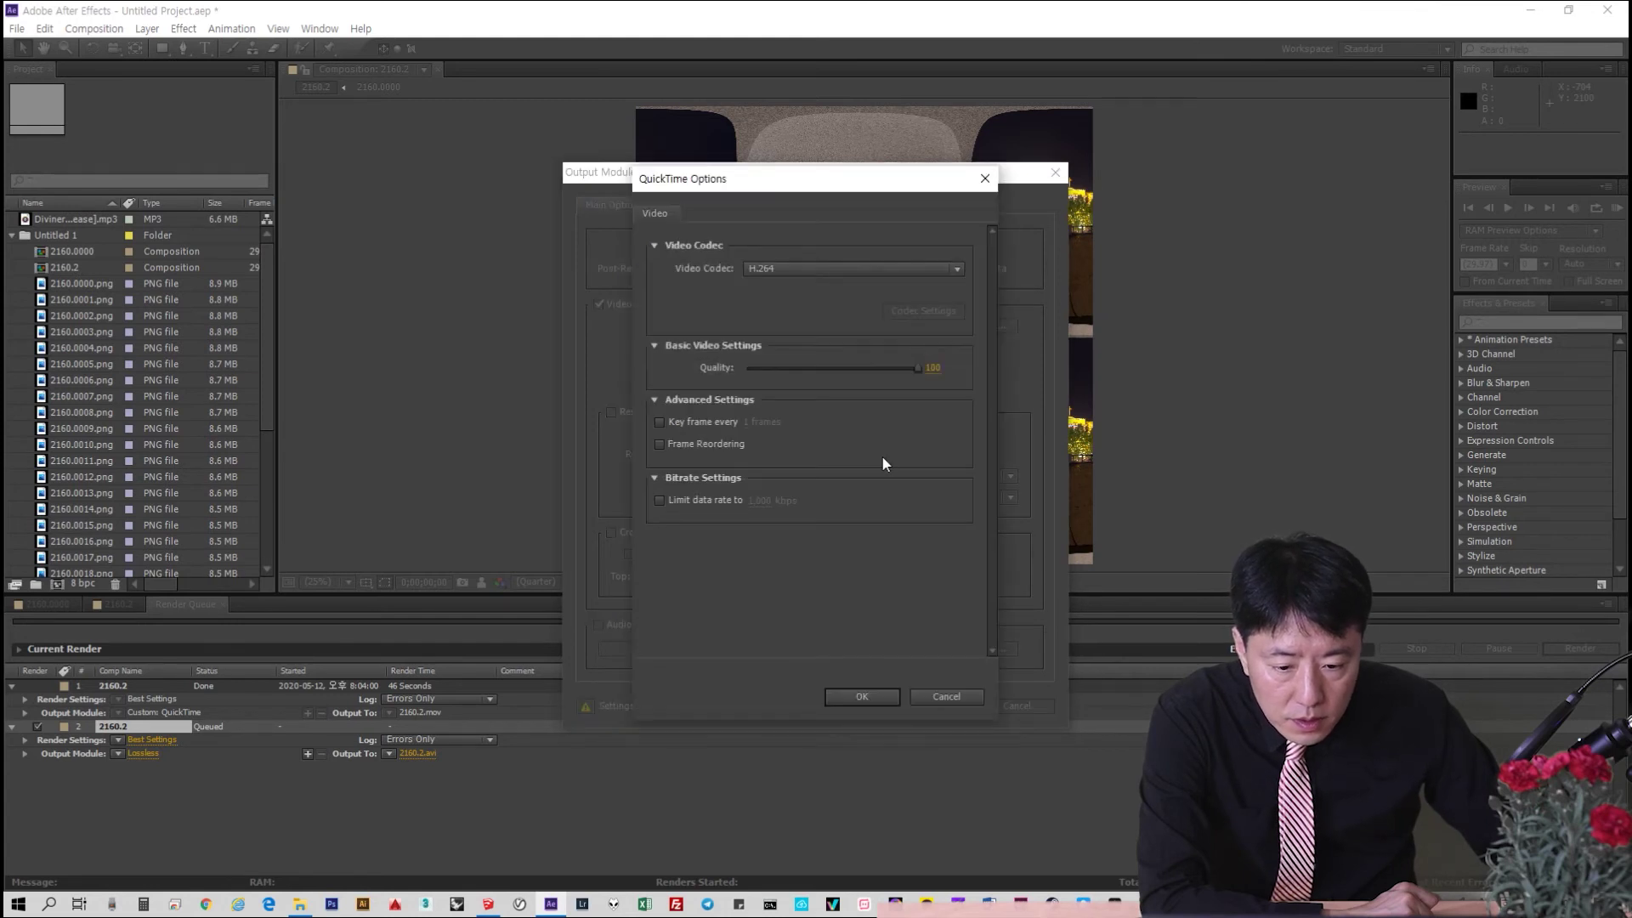
pyautogui.click(877, 696)
# Enable resizing at 2160 x 2160 and 48 kHz stereo audio output for the queued movie, and start rendering
pyautogui.click(611, 416)
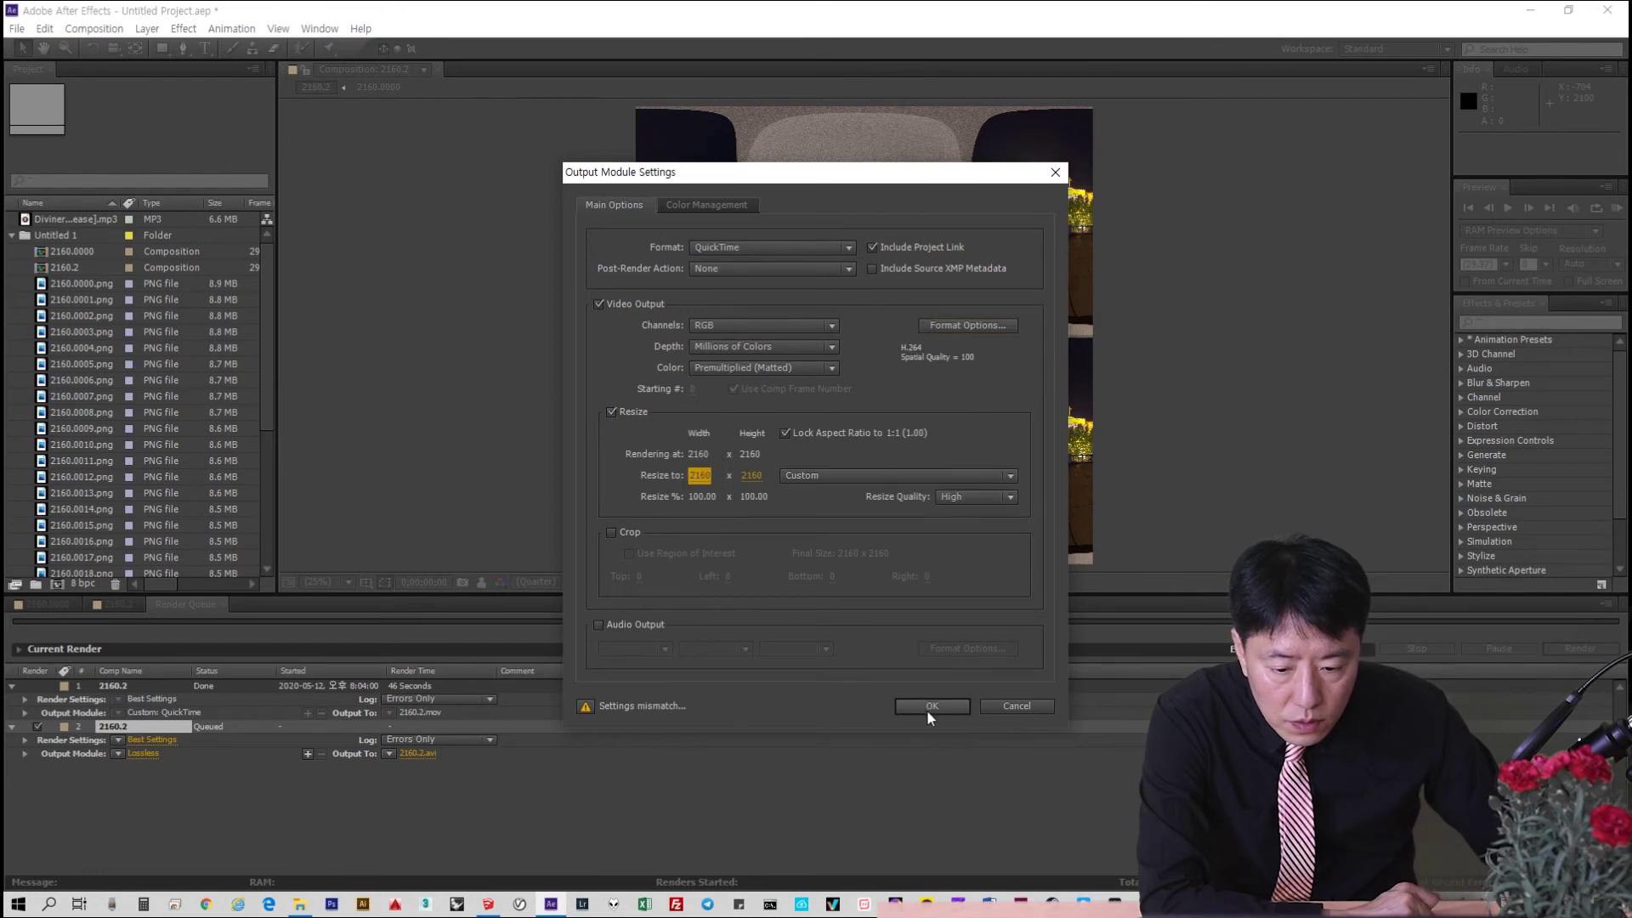
pyautogui.click(600, 628)
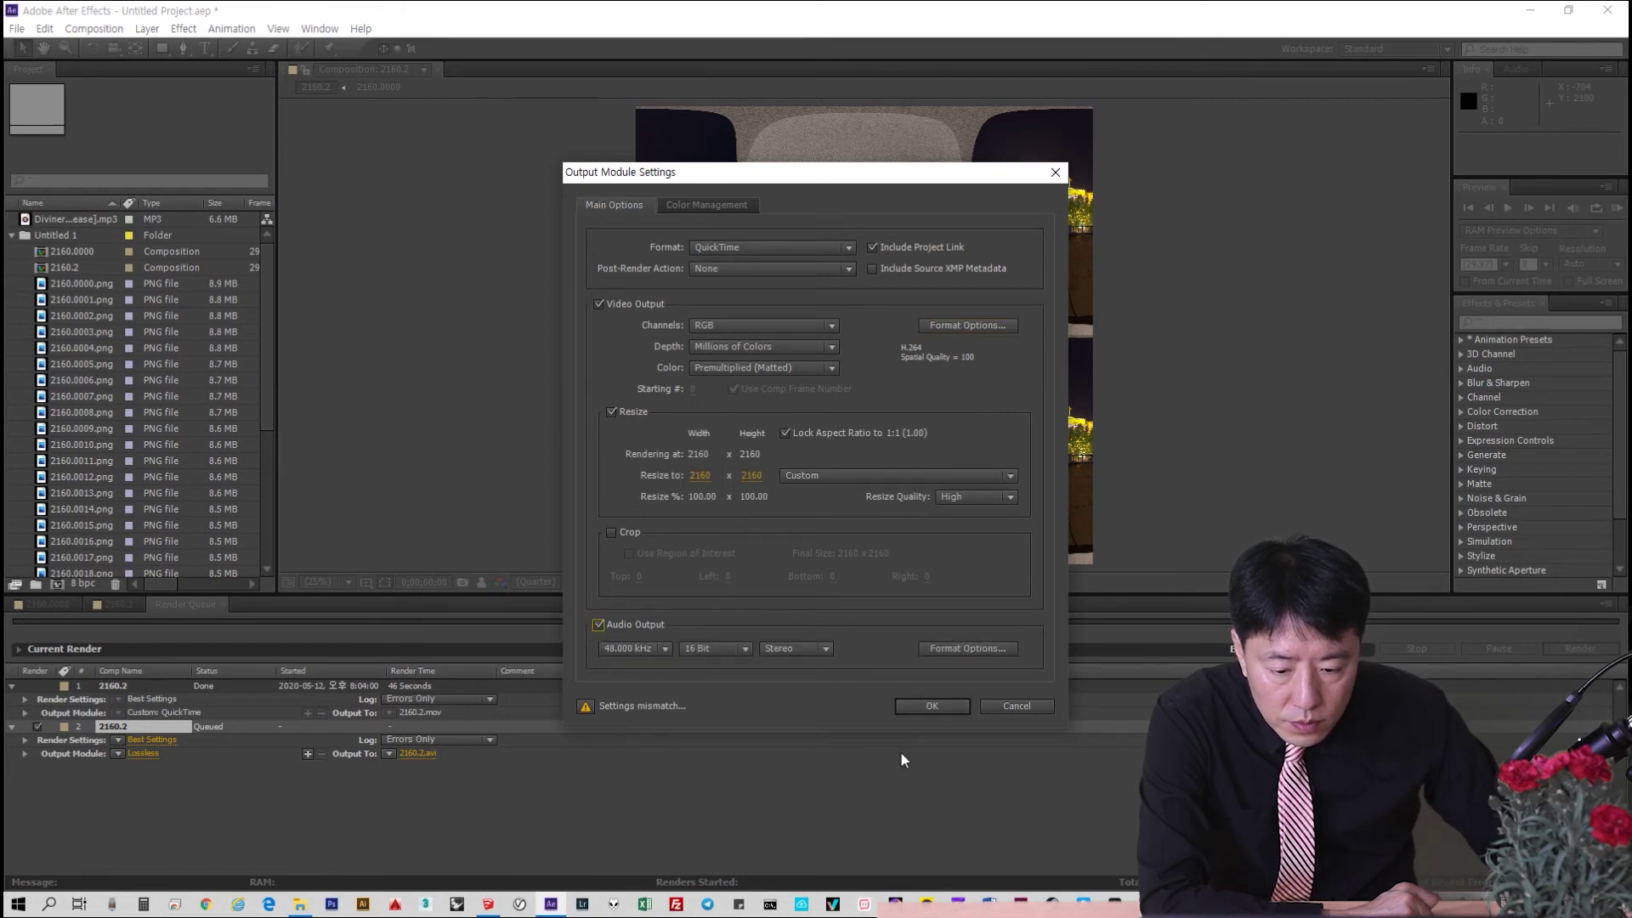
pyautogui.click(932, 706)
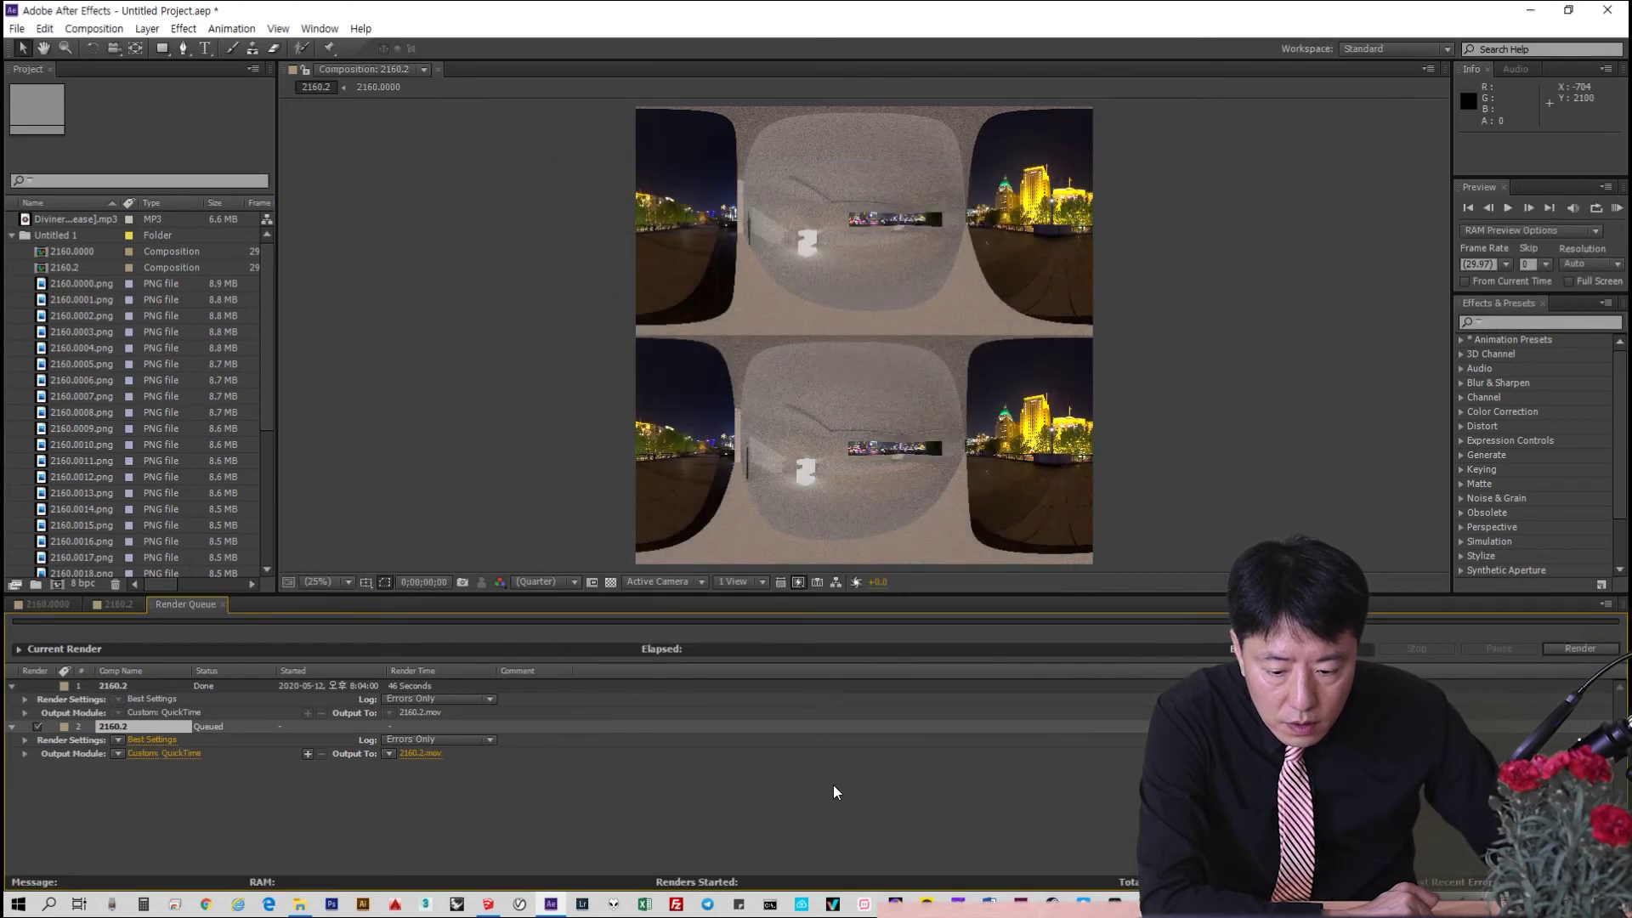
pyautogui.click(1581, 650)
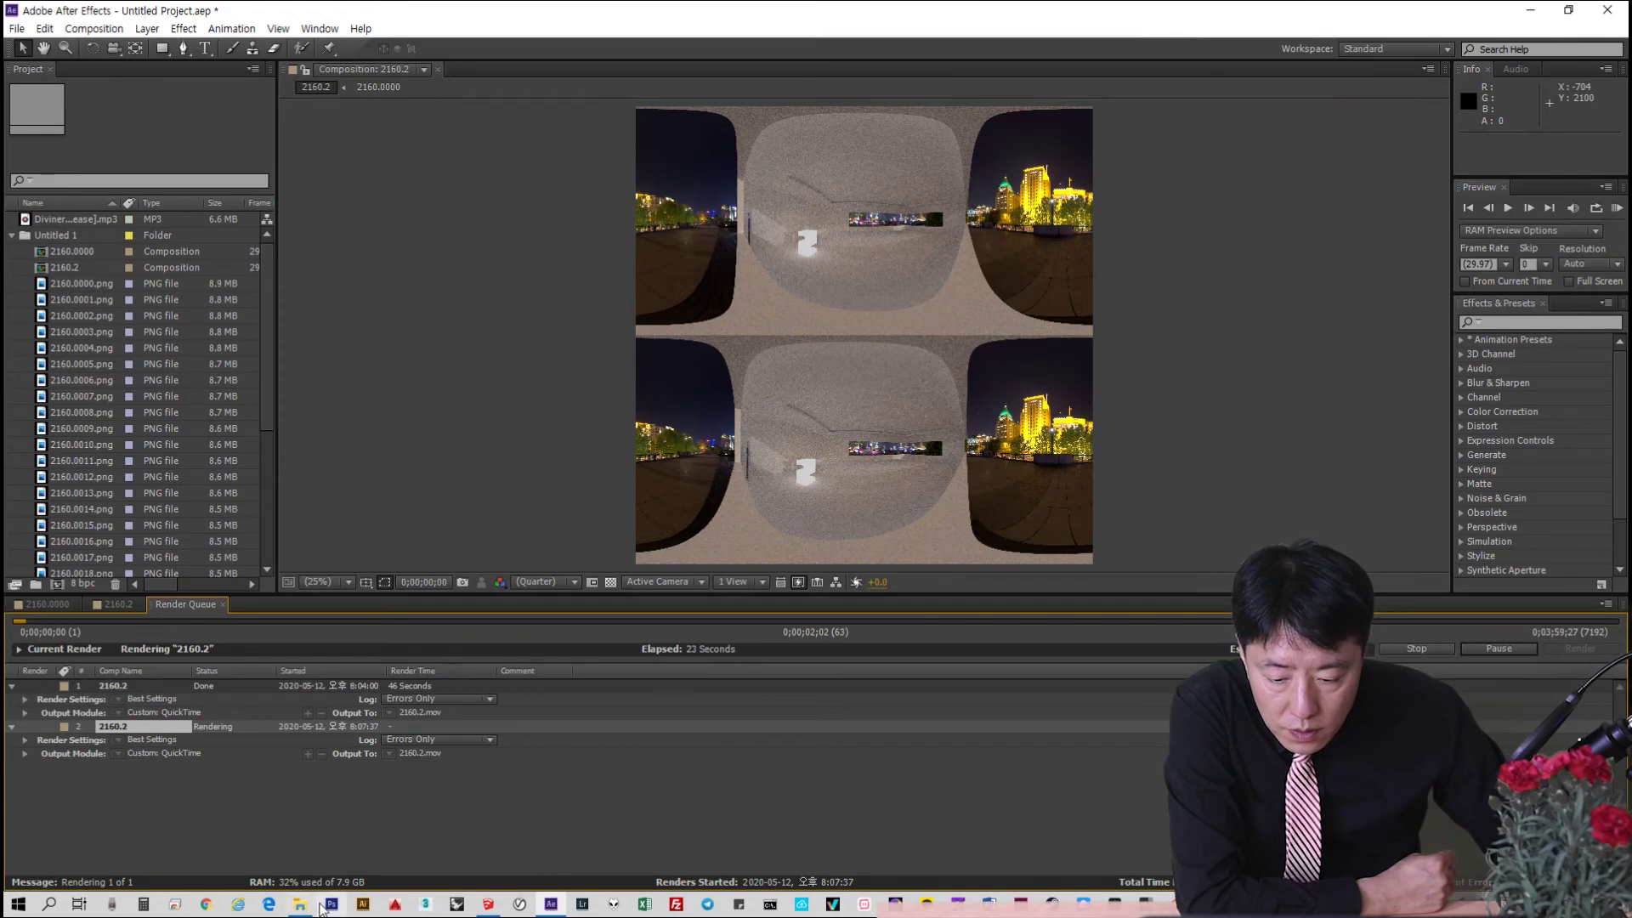
# Switch to File Explorer and open the 360.Video.Metadata.Tool.win folder inside VrayRendered on DATA (D:)
pyautogui.click(304, 905)
pyautogui.click(533, 313)
pyautogui.click(550, 455)
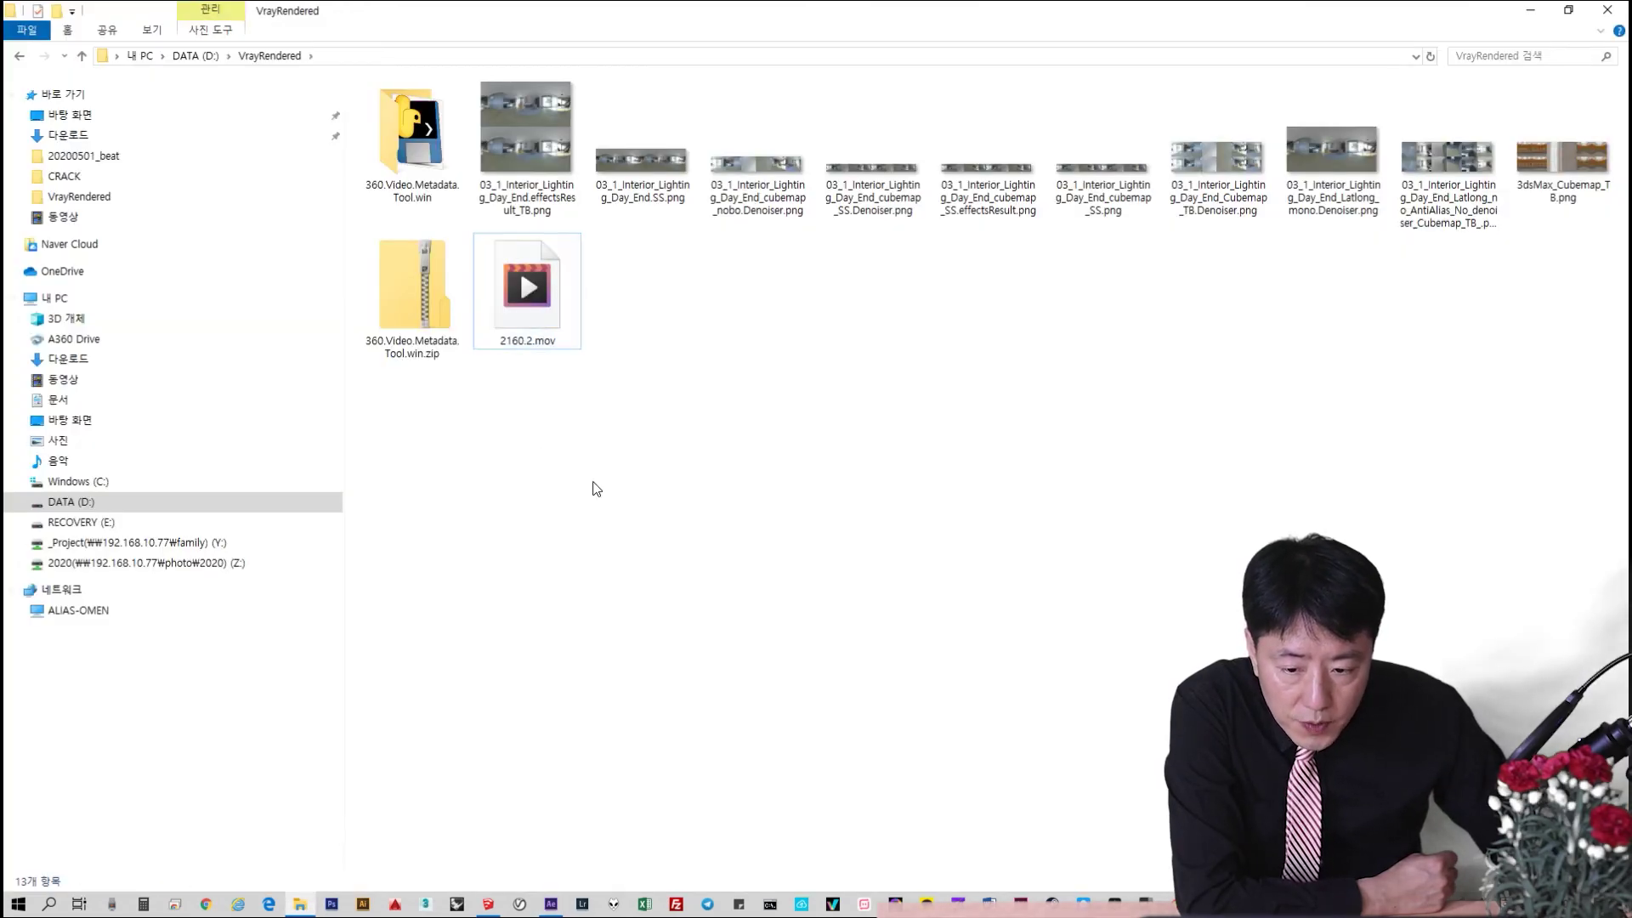
pyautogui.doubleClick(423, 138)
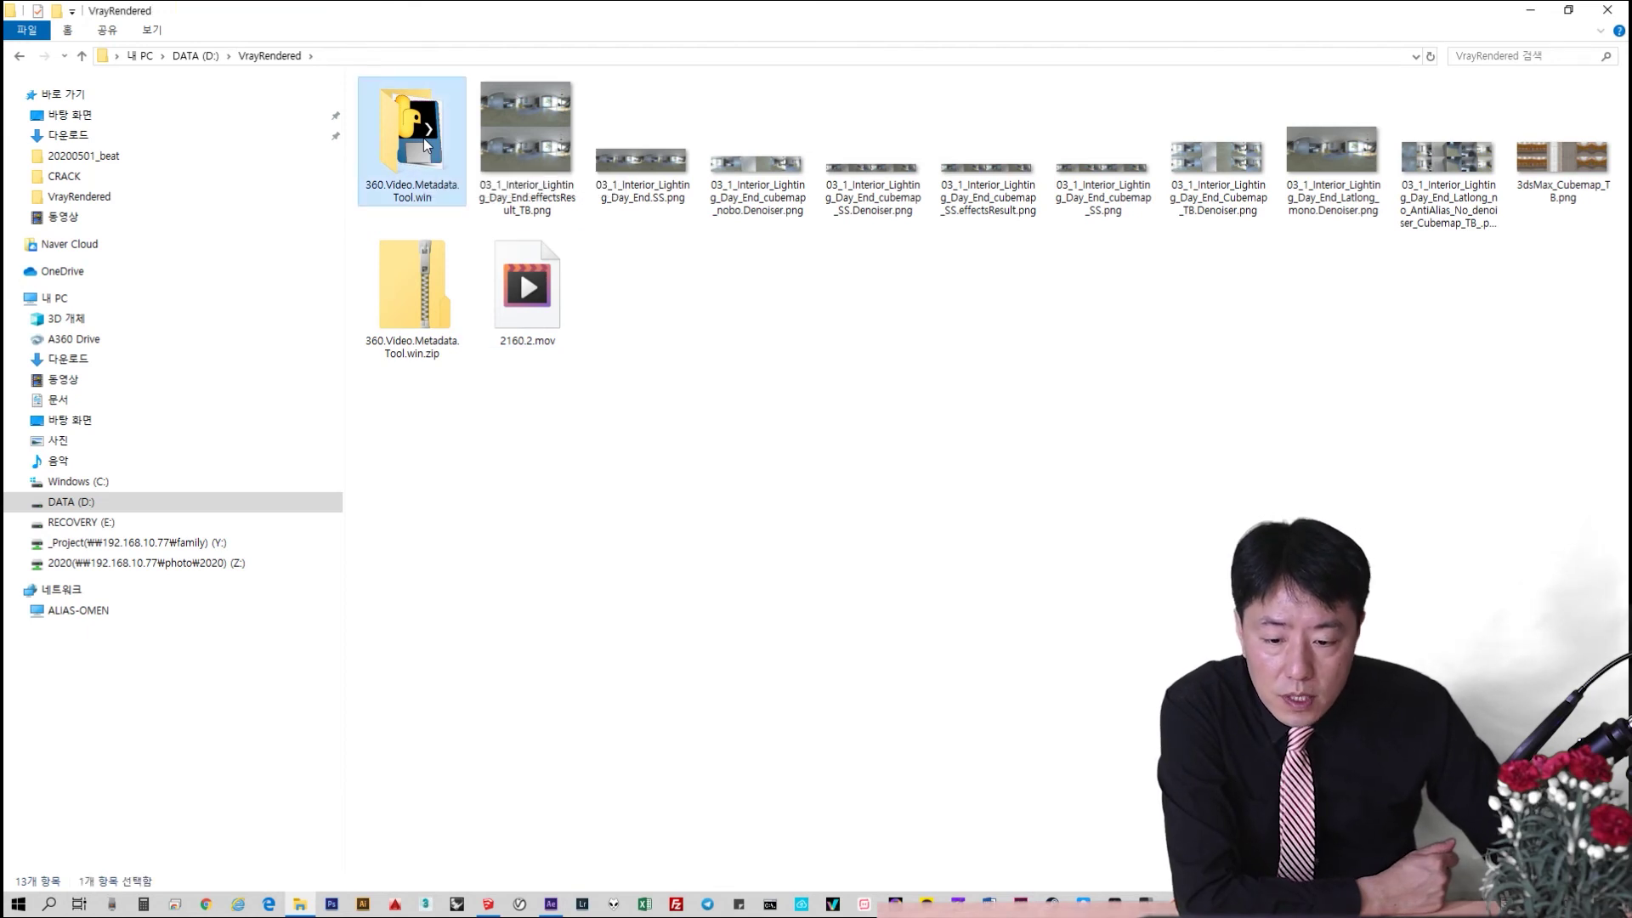
# Launch Spatial Media Metadata Injector.exe and move its console window away from the file list
pyautogui.click(447, 111)
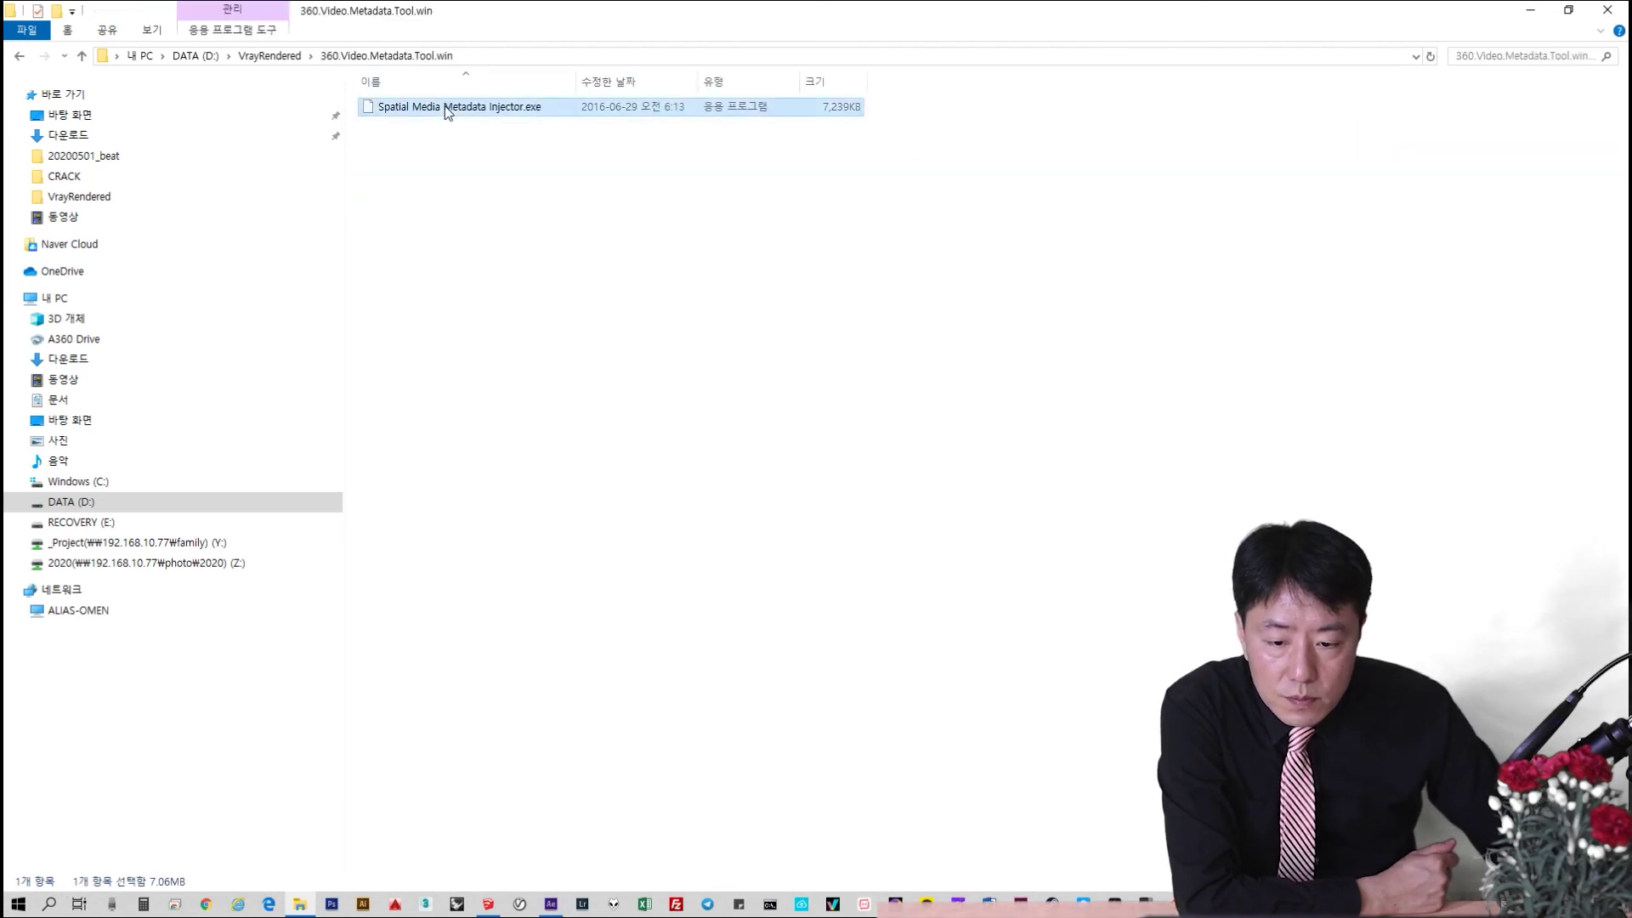
pyautogui.rightClick(481, 255)
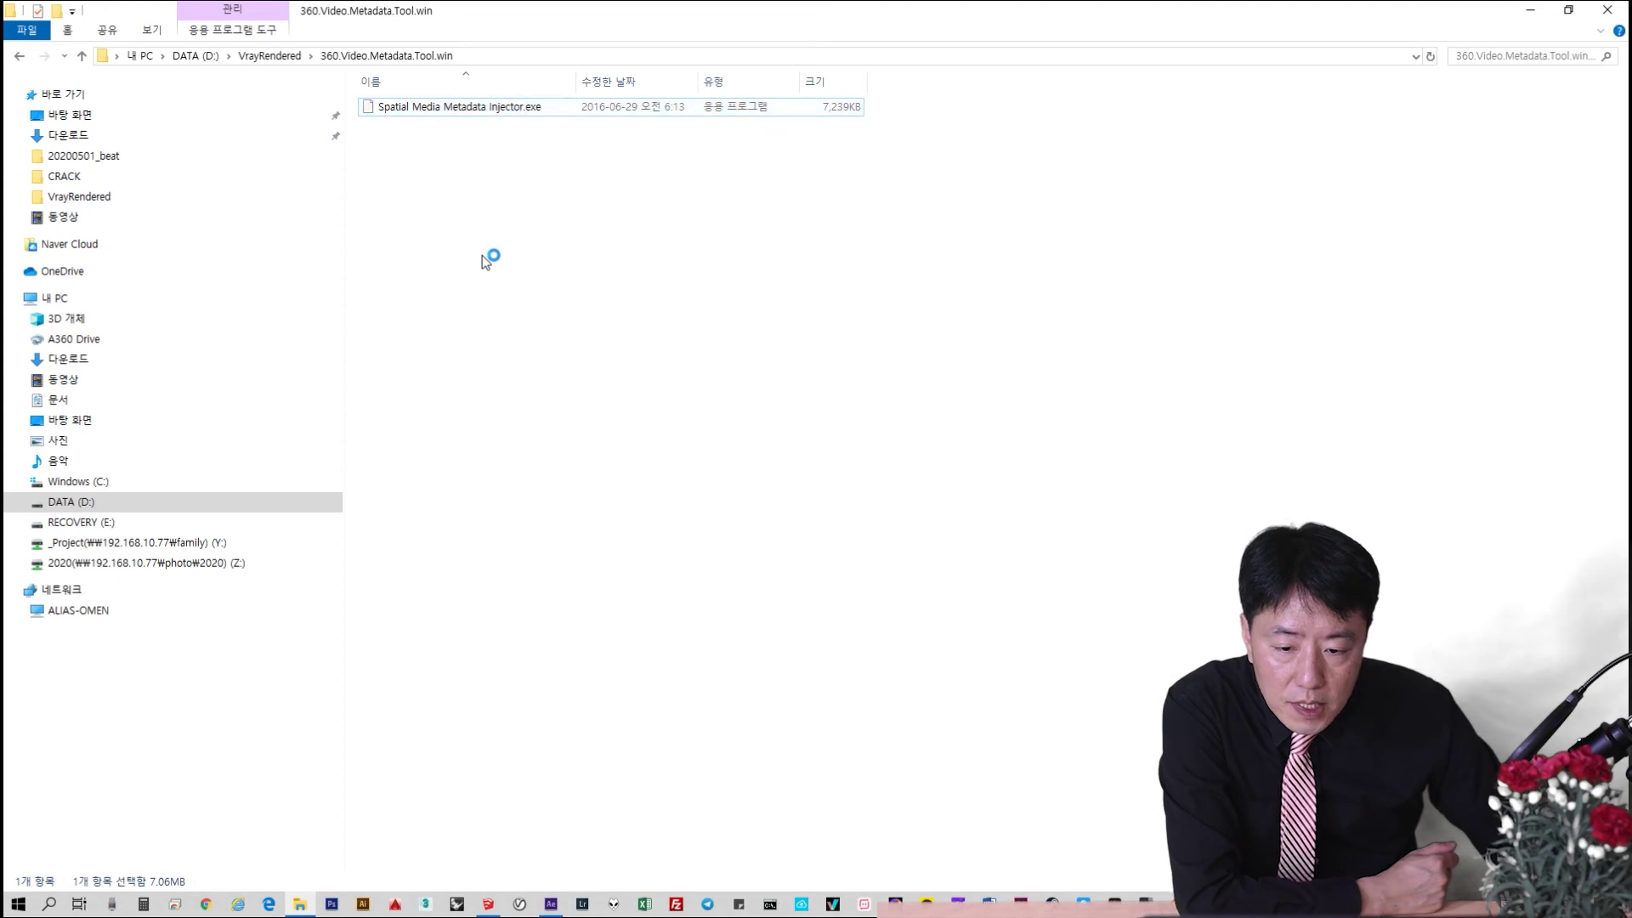
pyautogui.click(569, 20)
pyautogui.click(503, 114)
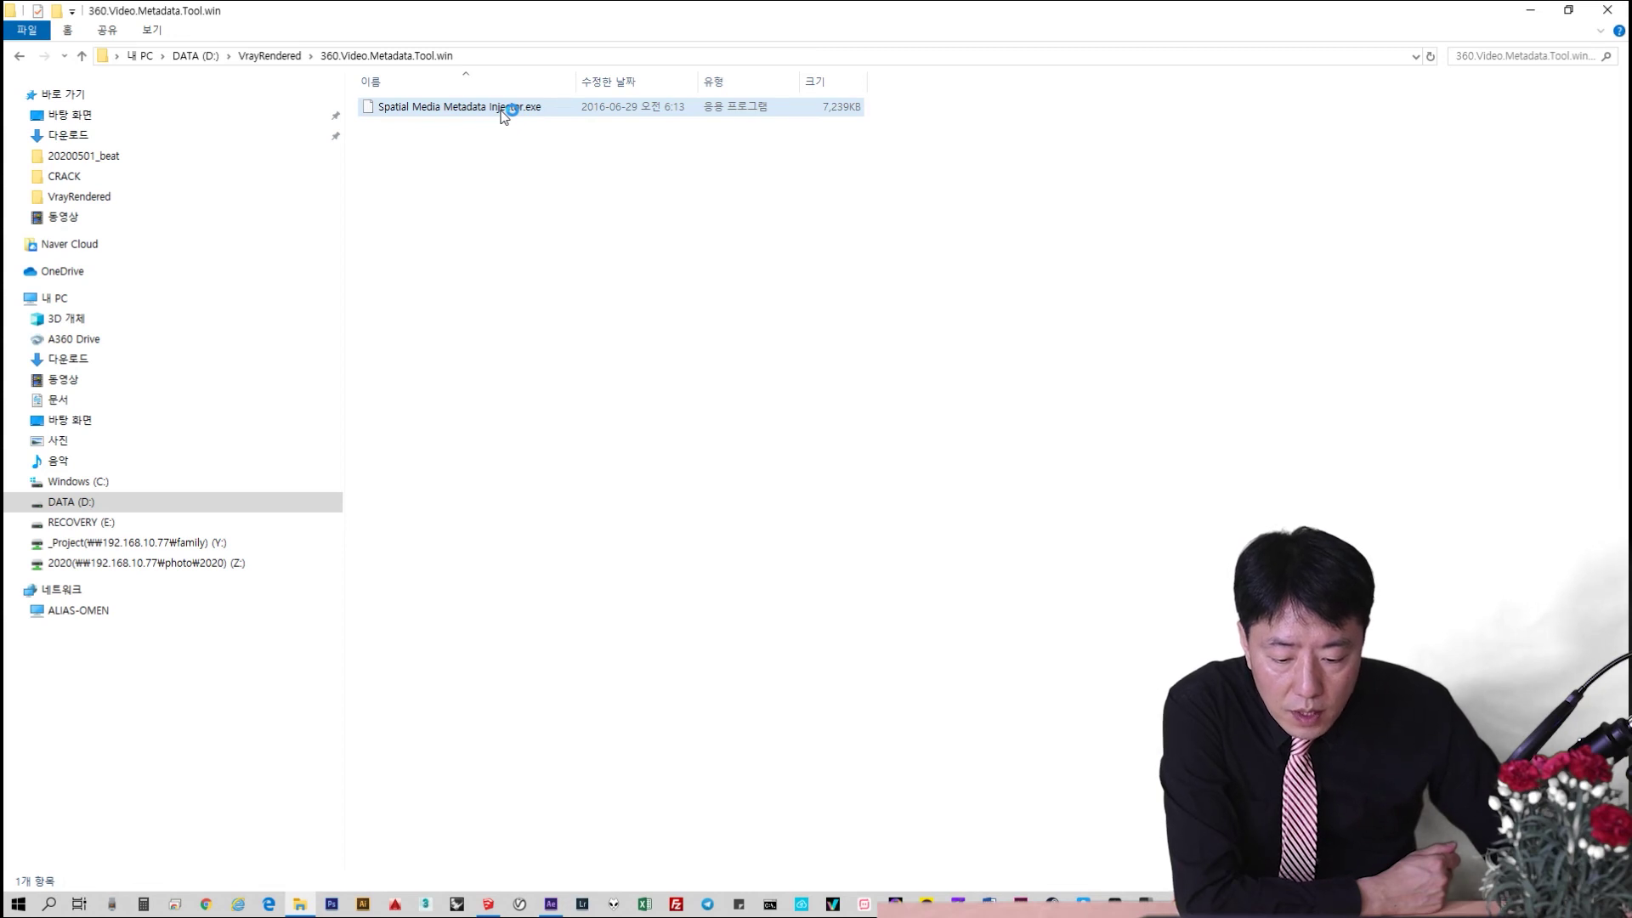
pyautogui.doubleClick(502, 109)
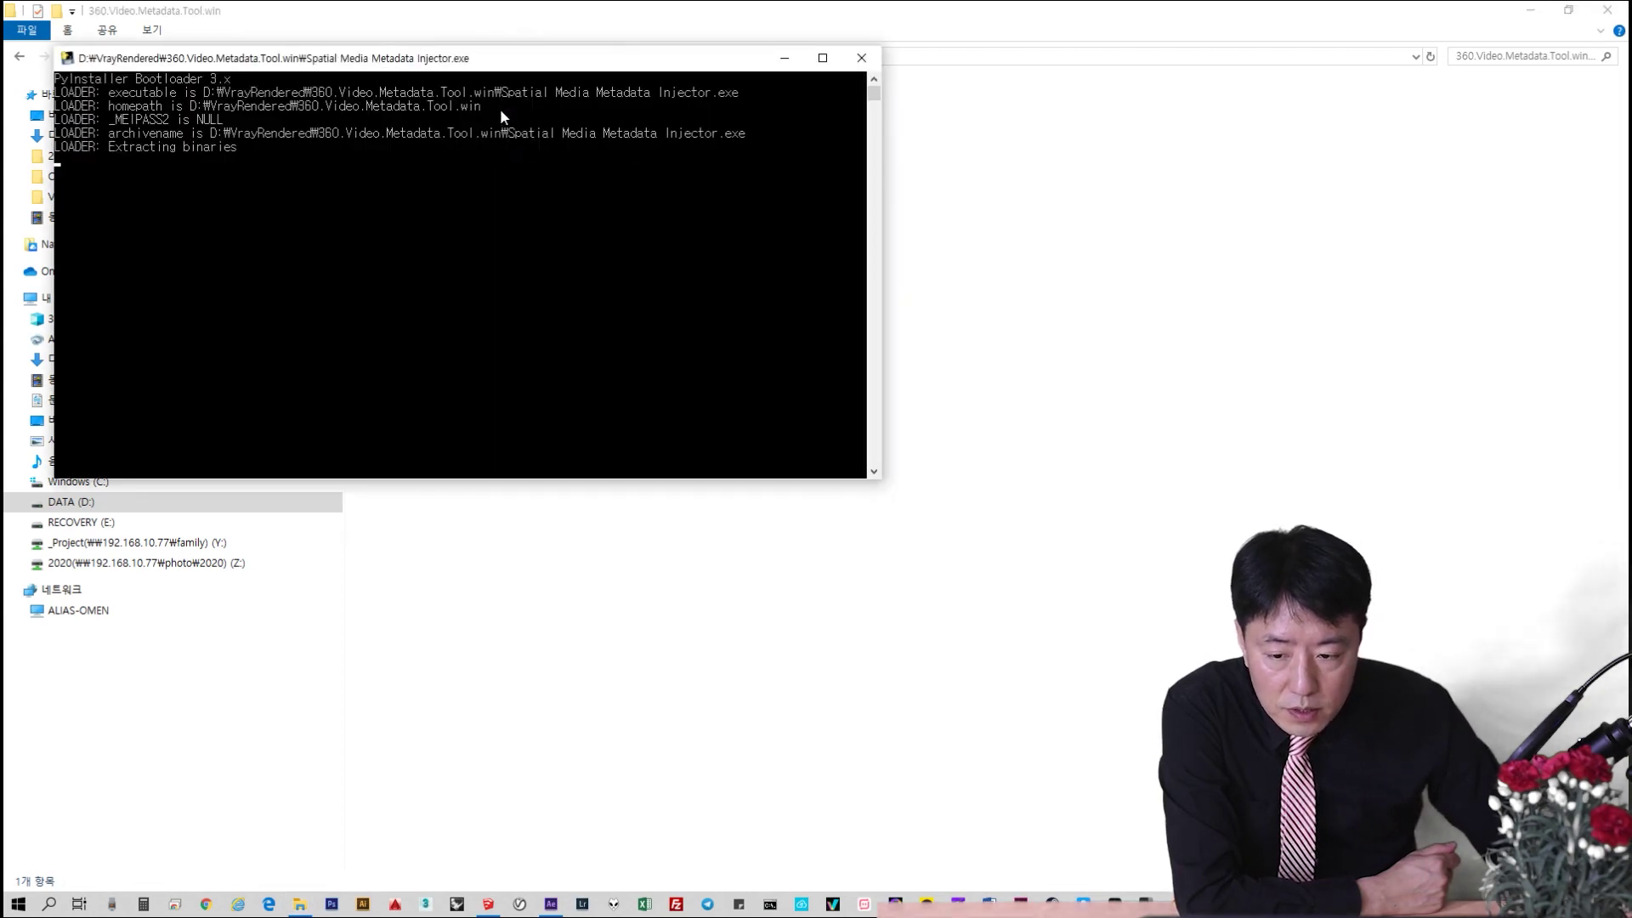
pyautogui.moveTo(484, 67); pyautogui.dragTo(1096, 210)
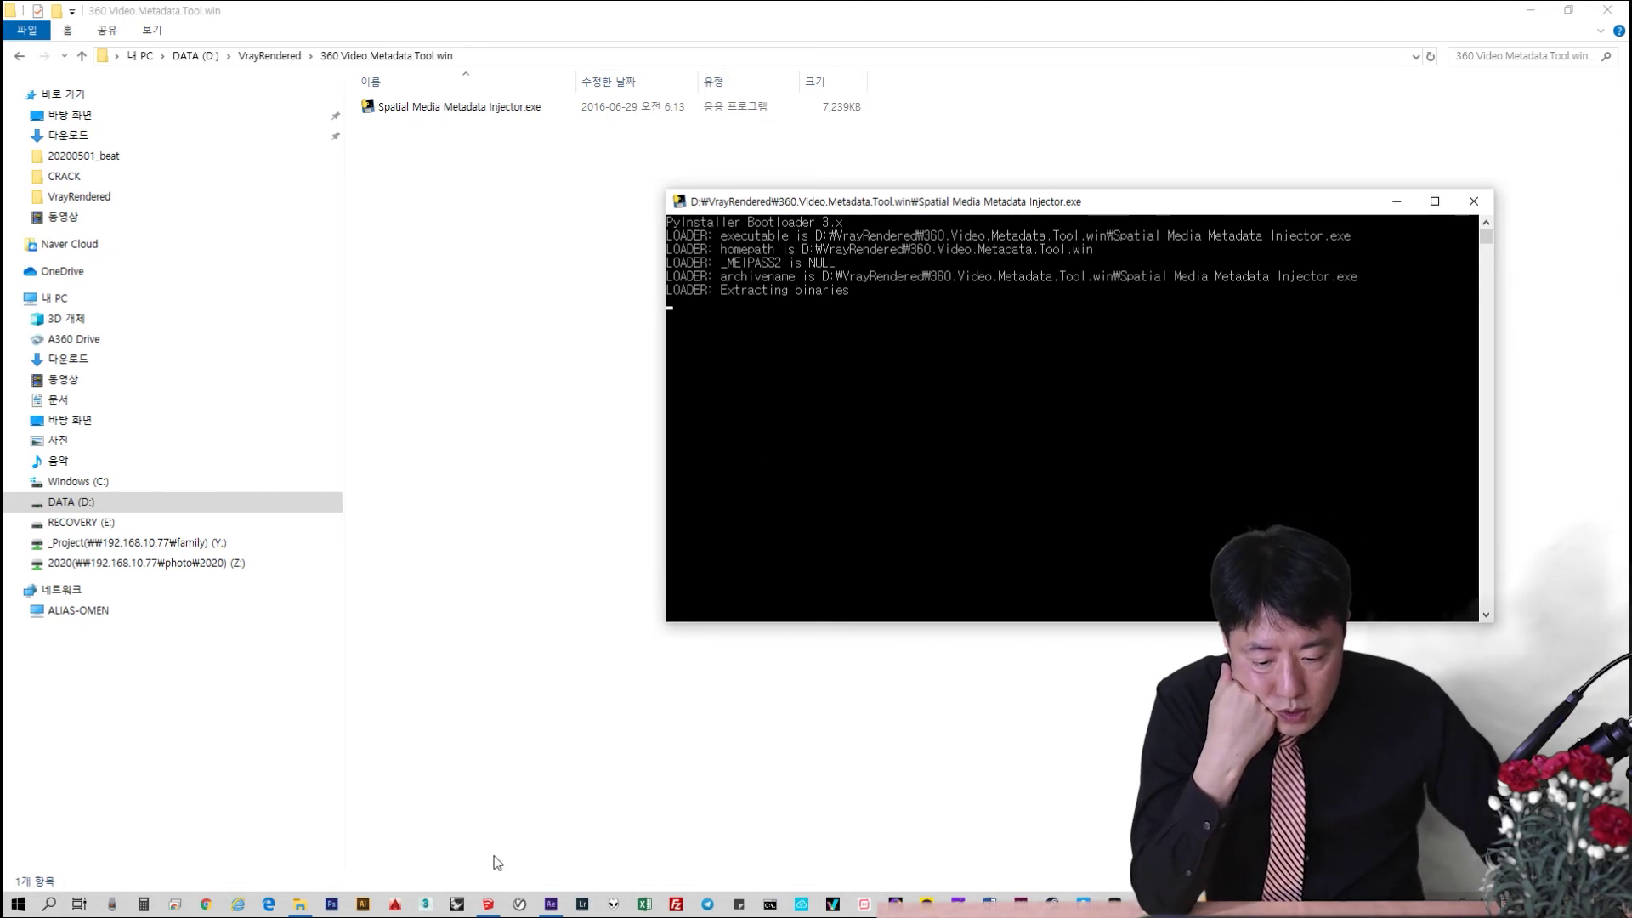
pyautogui.moveTo(552, 907)
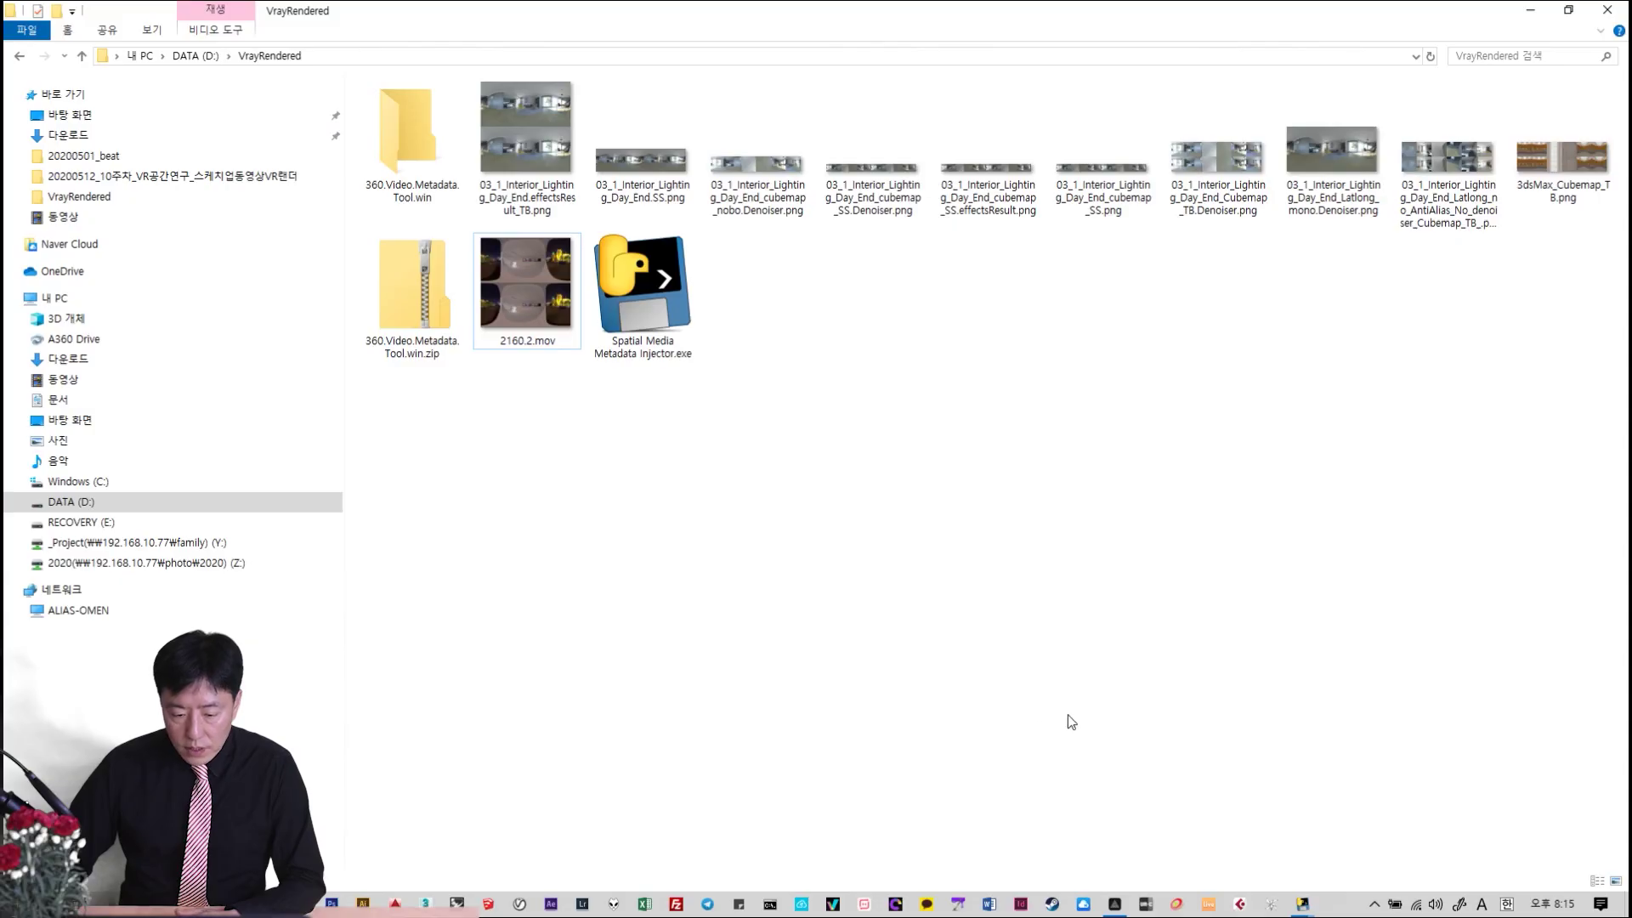
# Play the rendered 2160.2.mov from the VrayRendered folder, skim through it to review the video, and close the player
pyautogui.click(527, 289)
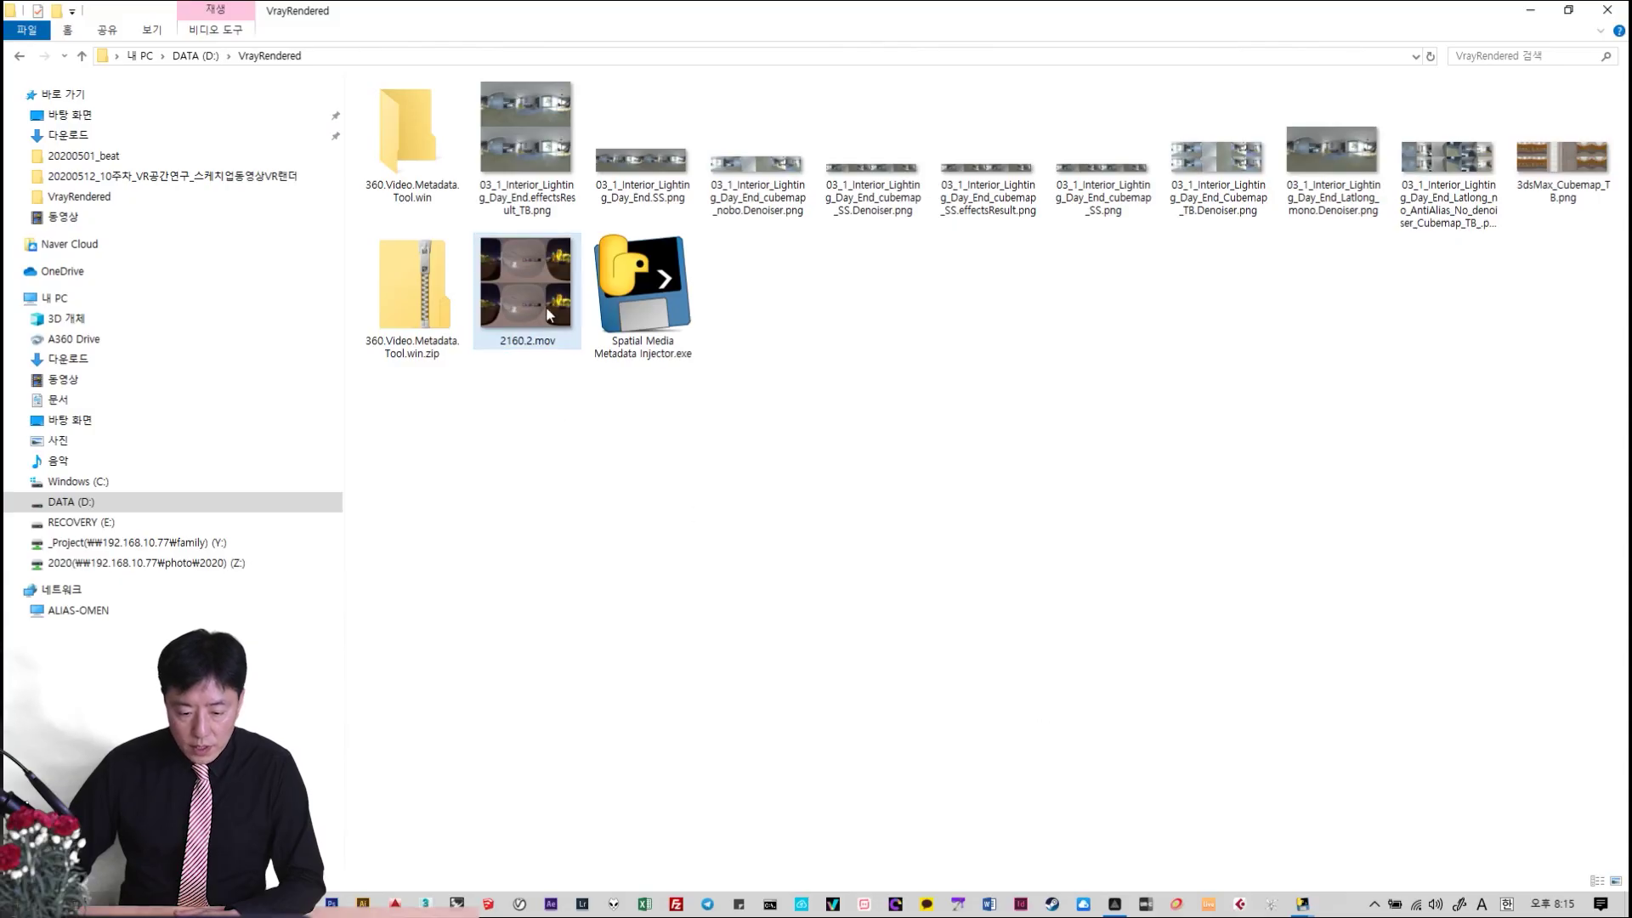
pyautogui.moveTo(530, 289); pyautogui.dragTo(548, 477)
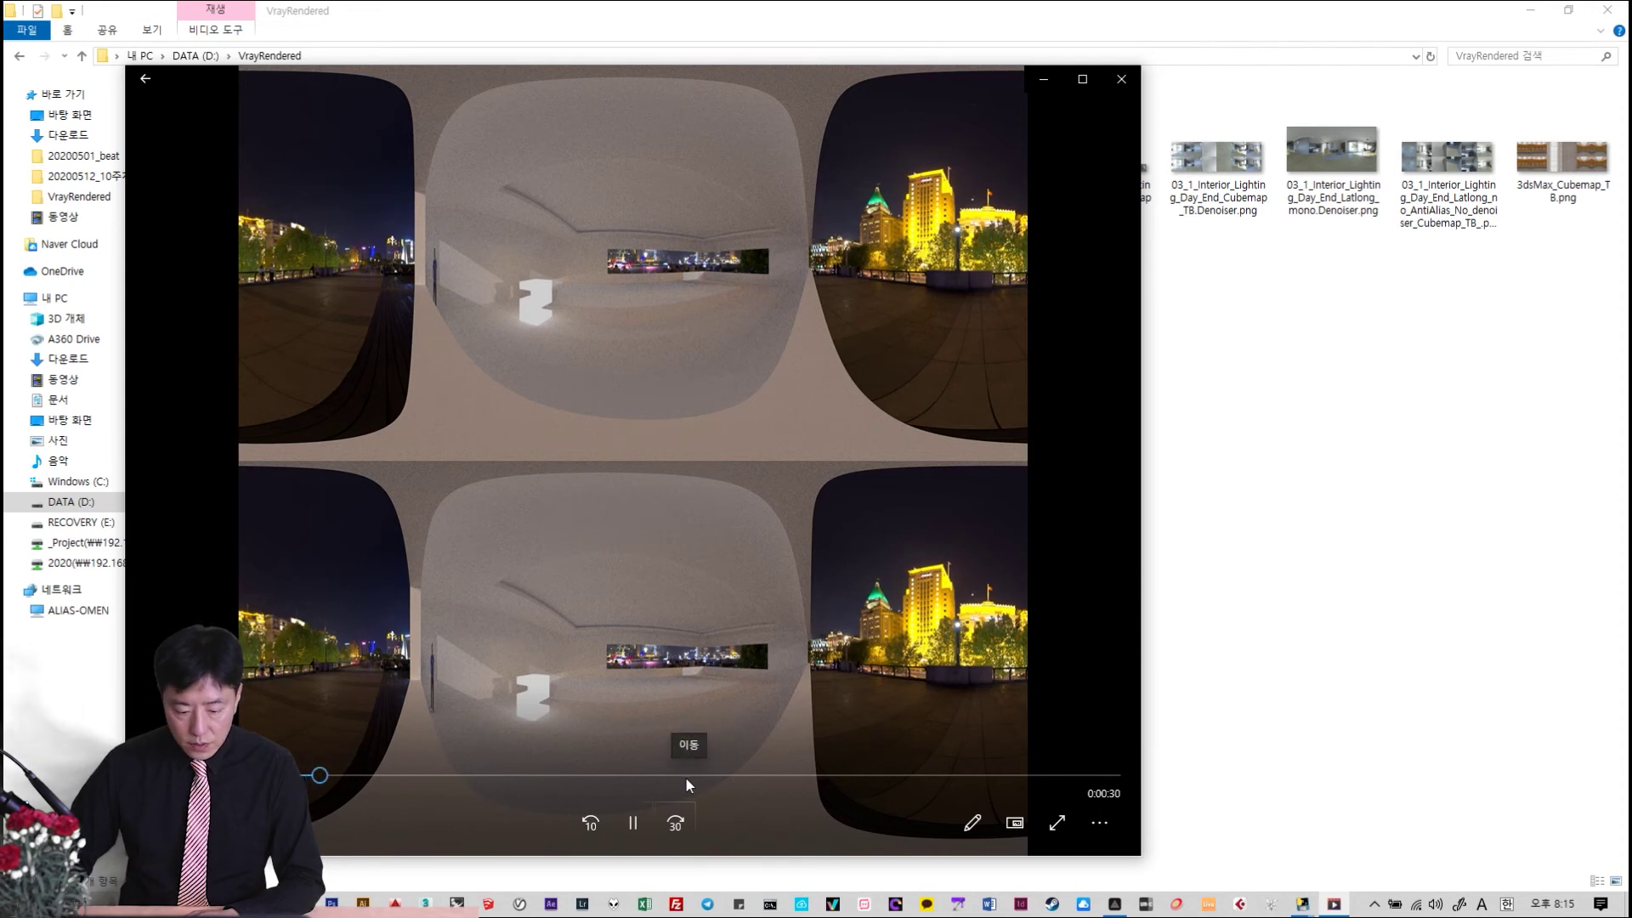
pyautogui.moveTo(354, 775); pyautogui.dragTo(653, 778)
pyautogui.moveTo(745, 797); pyautogui.dragTo(988, 792)
pyautogui.click(1118, 84)
# Bring the already running Spatial Media Metadata Injector window to the front and close the extra console of its second instance
pyautogui.doubleClick(640, 331)
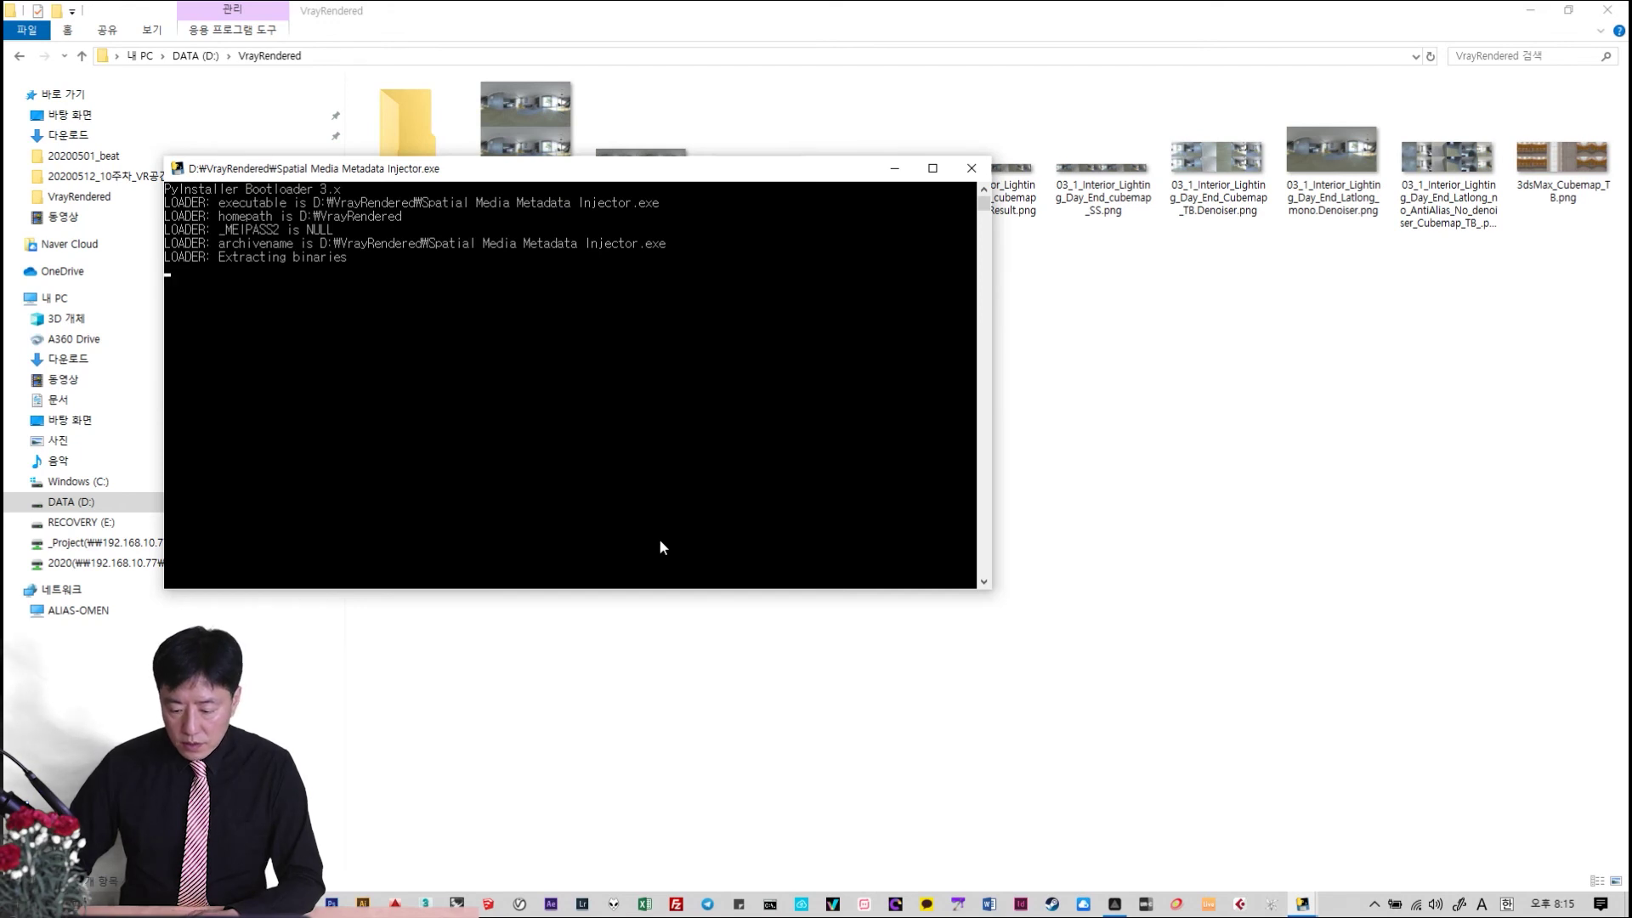
pyautogui.moveTo(1303, 904)
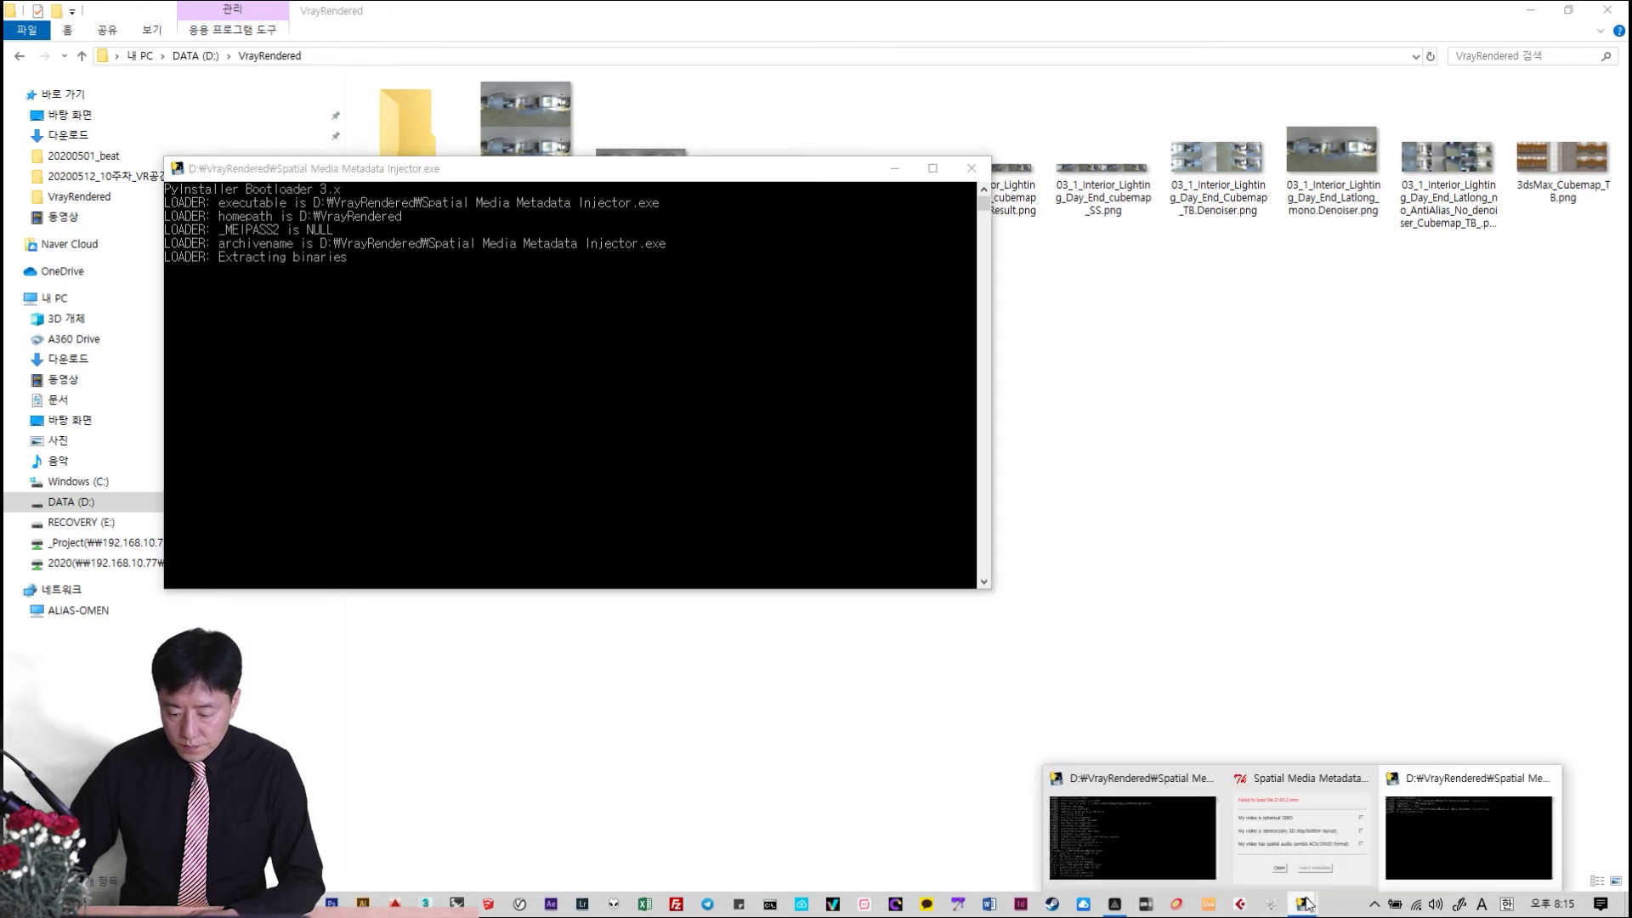
pyautogui.click(1349, 832)
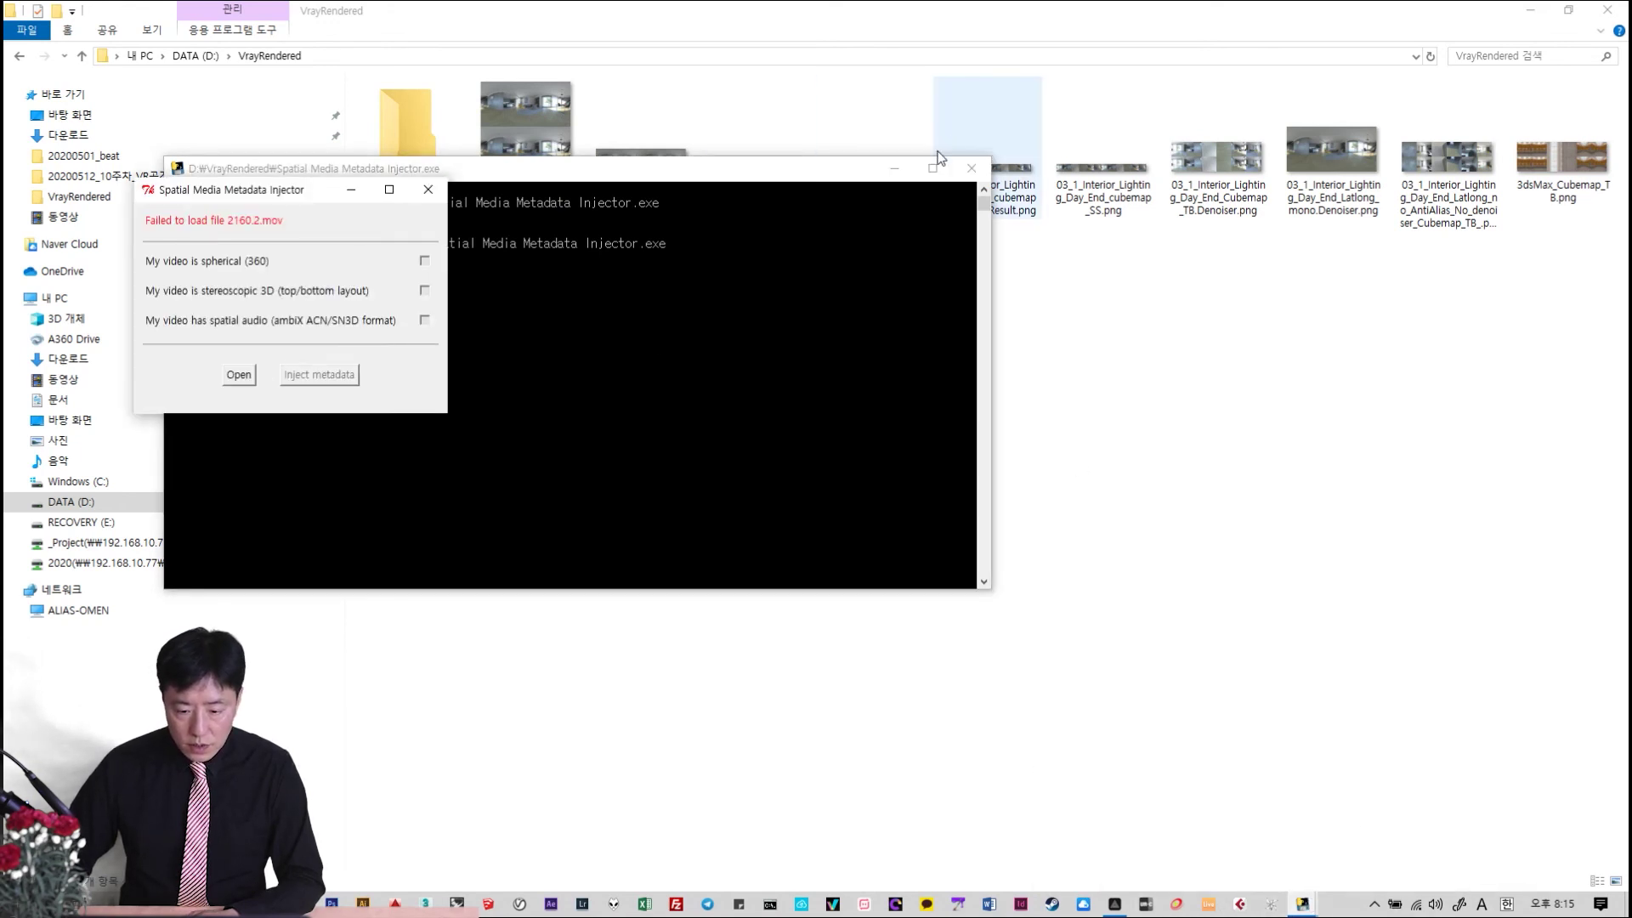
pyautogui.click(971, 169)
# Load 2160.2.mov, flag it as spherical (360) and stereoscopic 3D (top/bottom layout), and inject the metadata into a copy saved as 2160.2_injected.mov
pyautogui.click(250, 375)
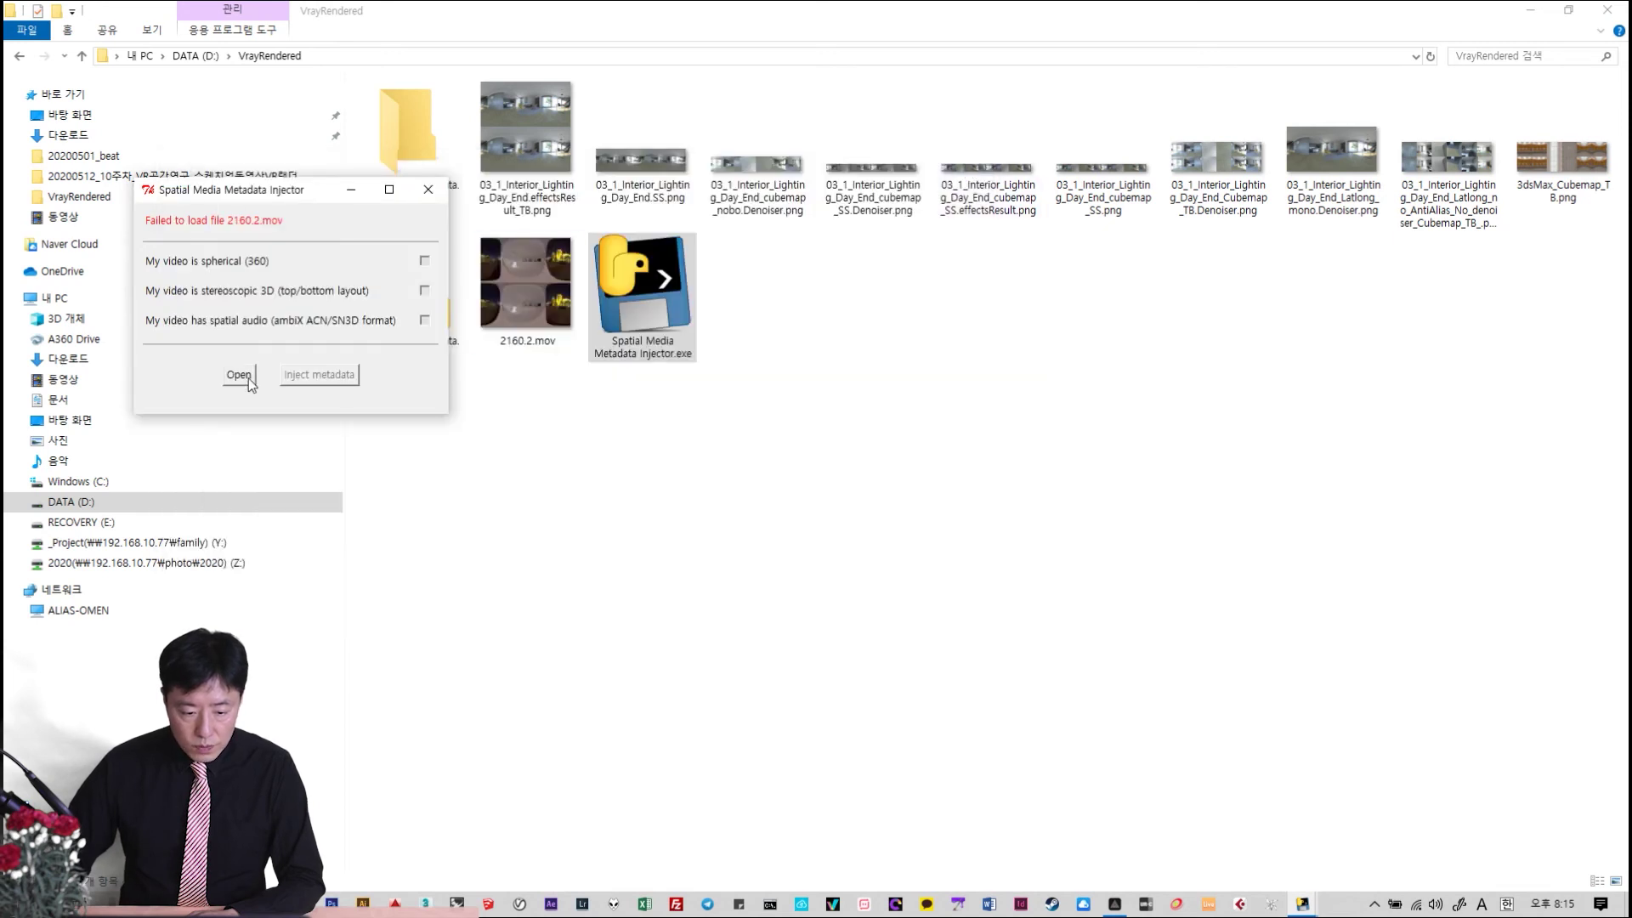
pyautogui.doubleClick(378, 329)
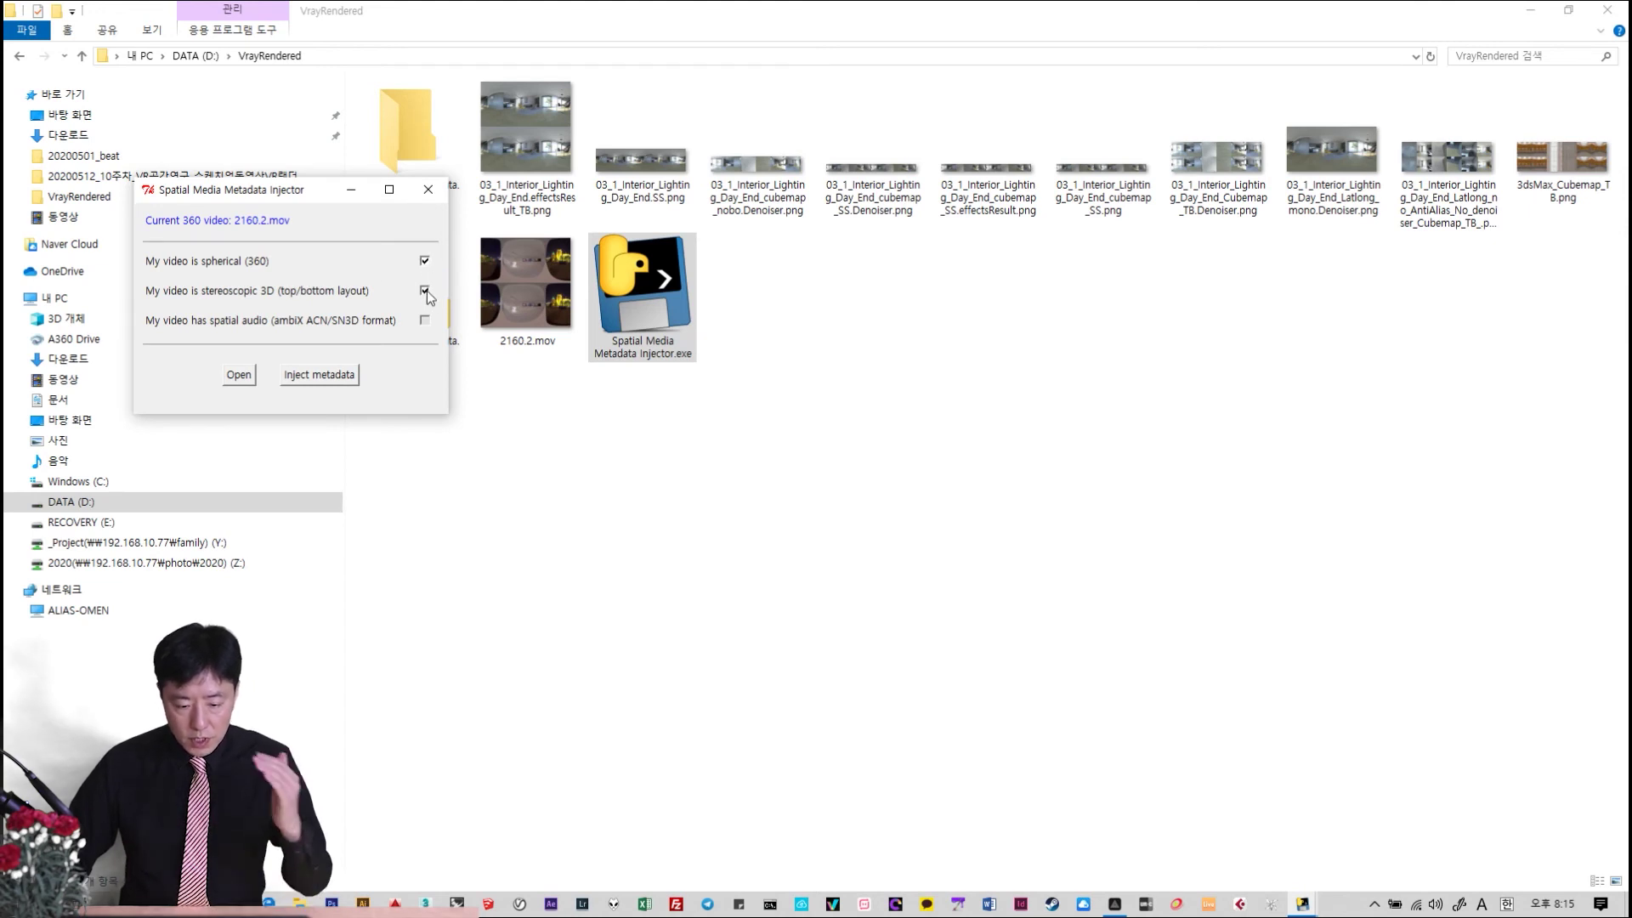
pyautogui.click(241, 378)
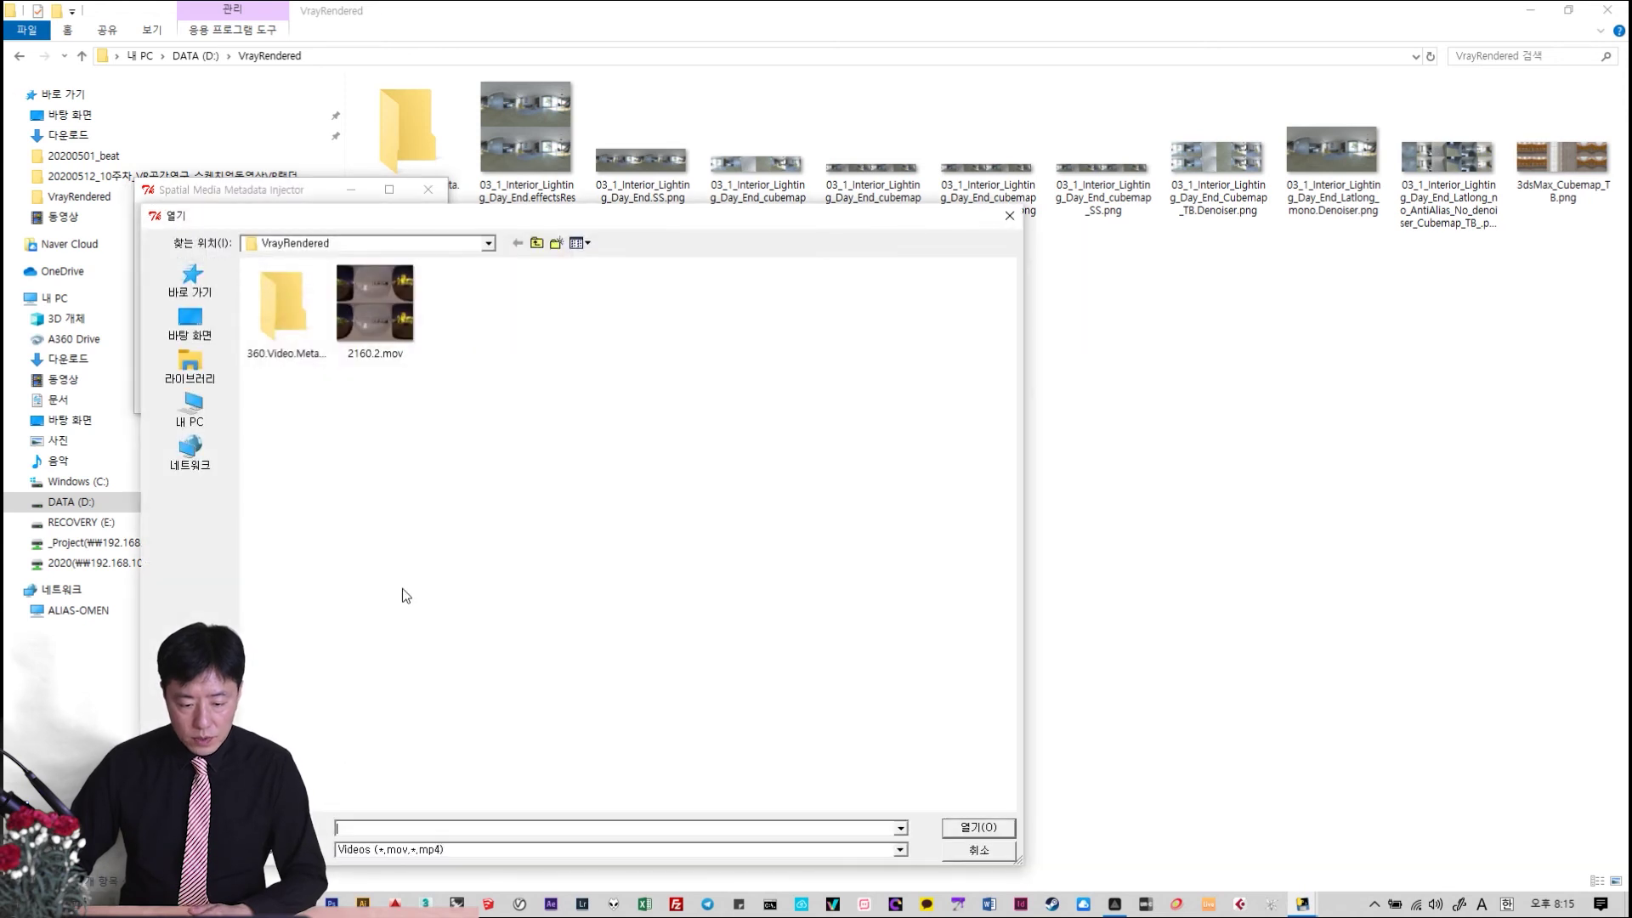
pyautogui.click(974, 847)
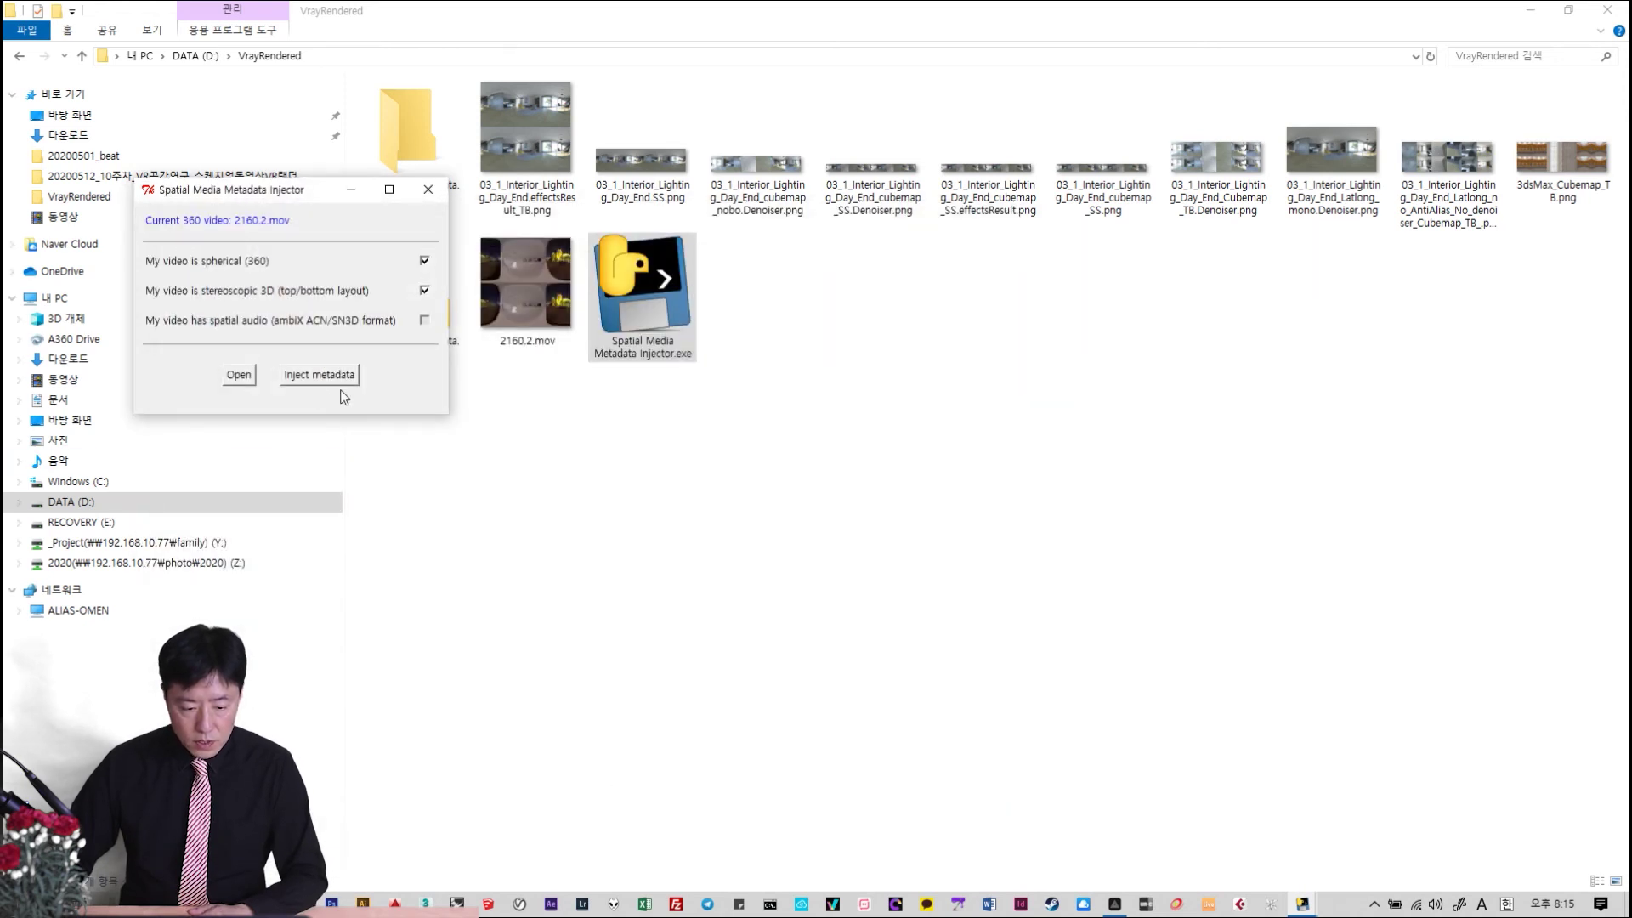
pyautogui.click(336, 377)
pyautogui.click(997, 830)
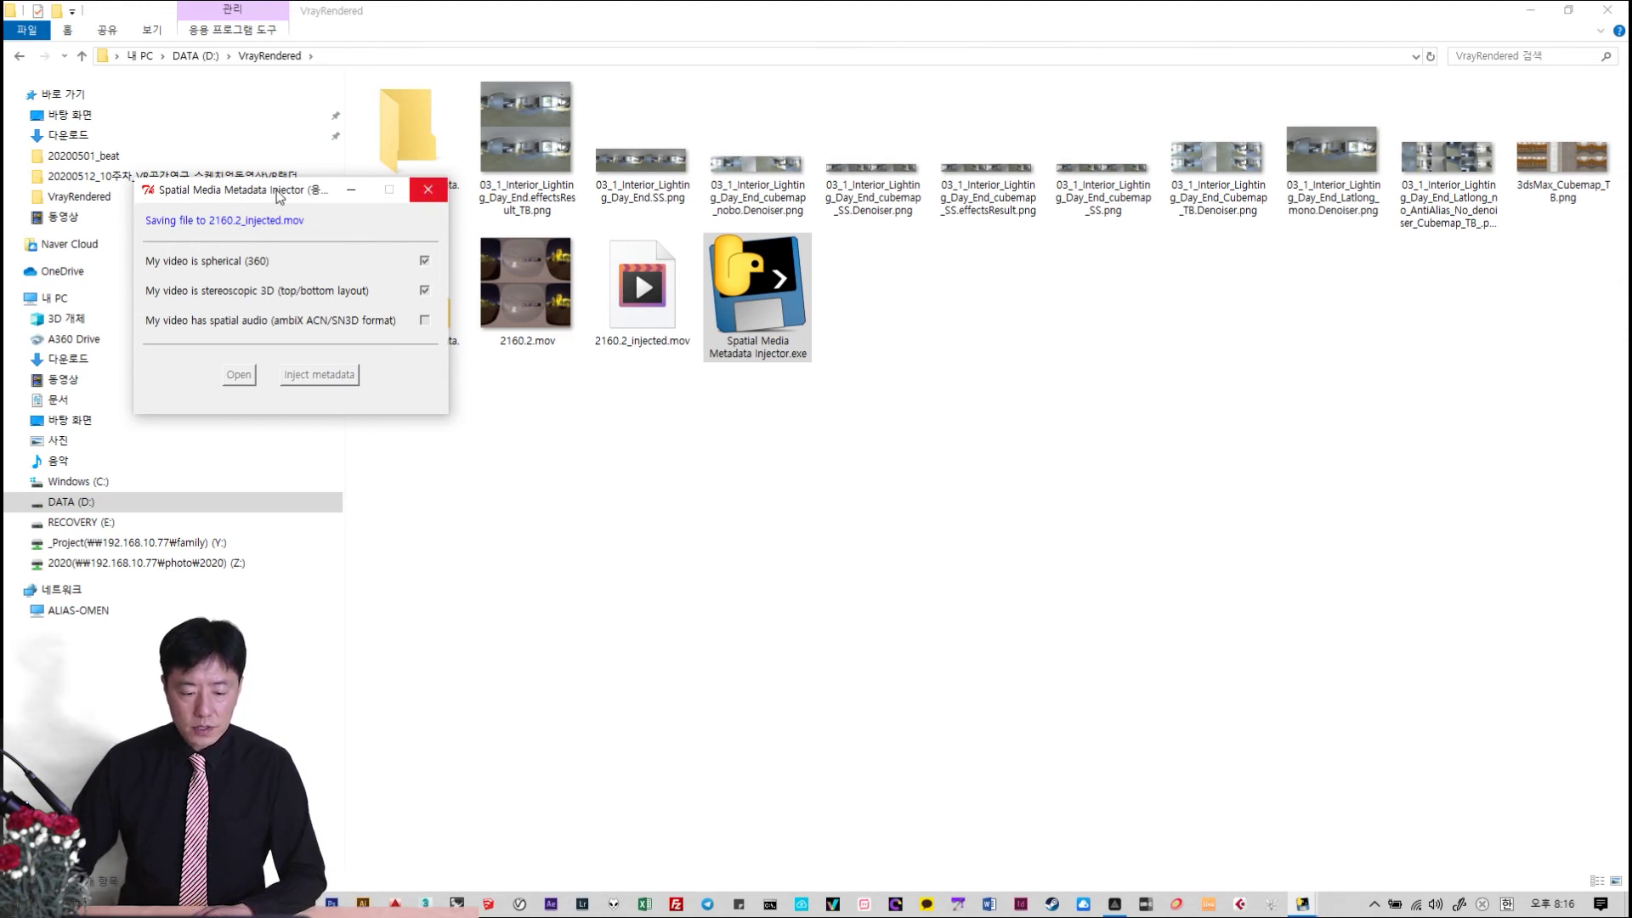
pyautogui.click(83, 156)
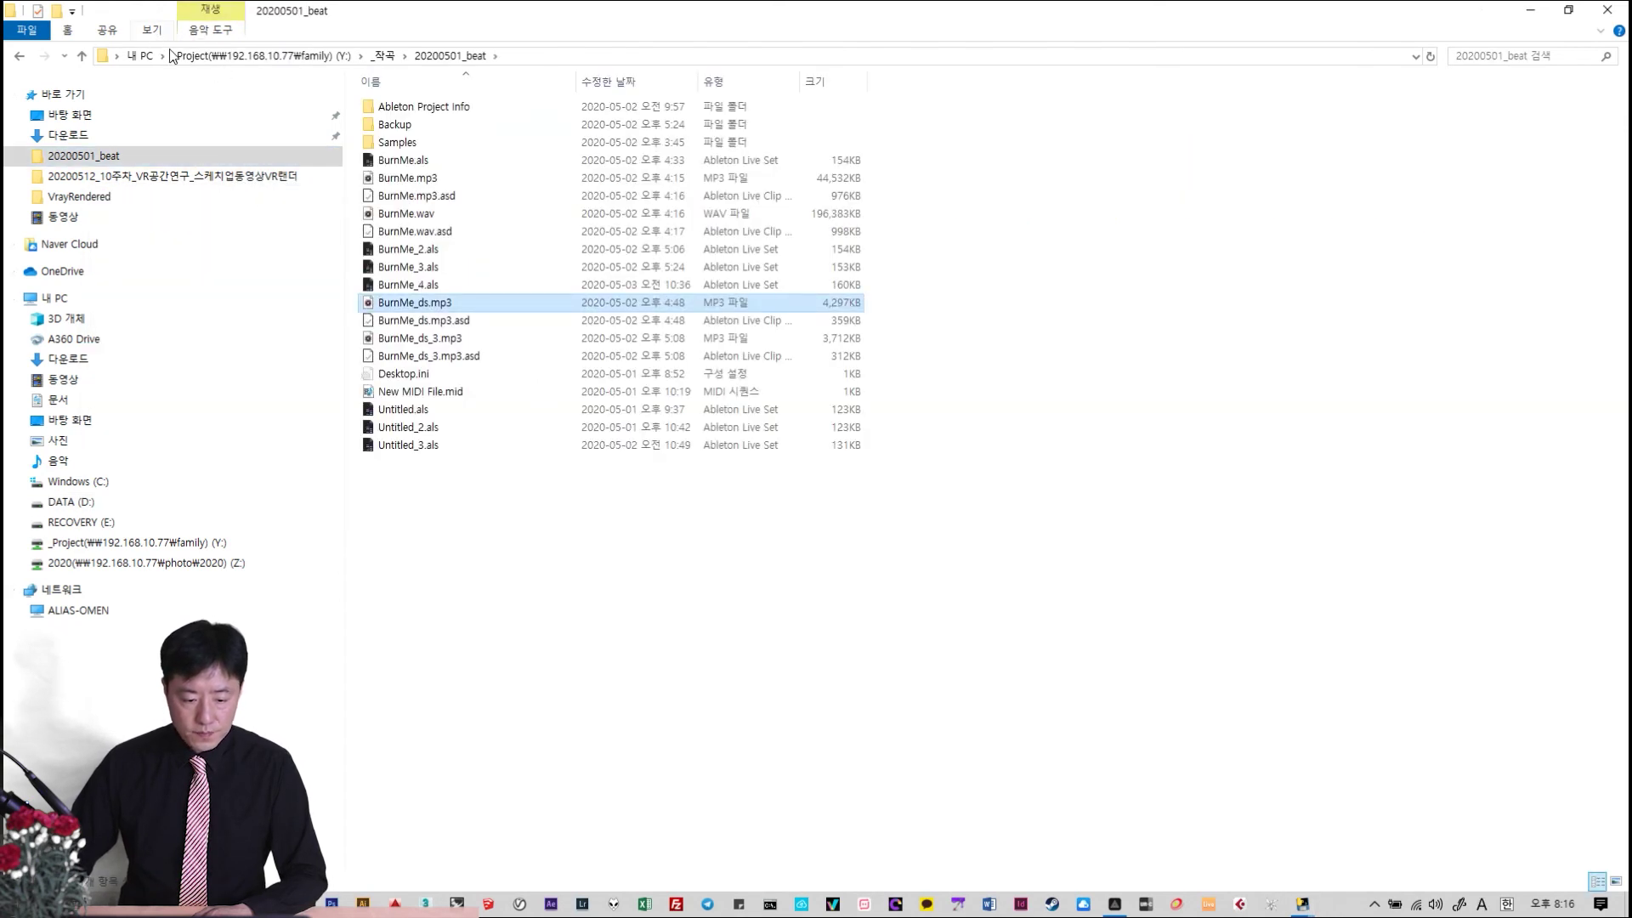
pyautogui.click(153, 29)
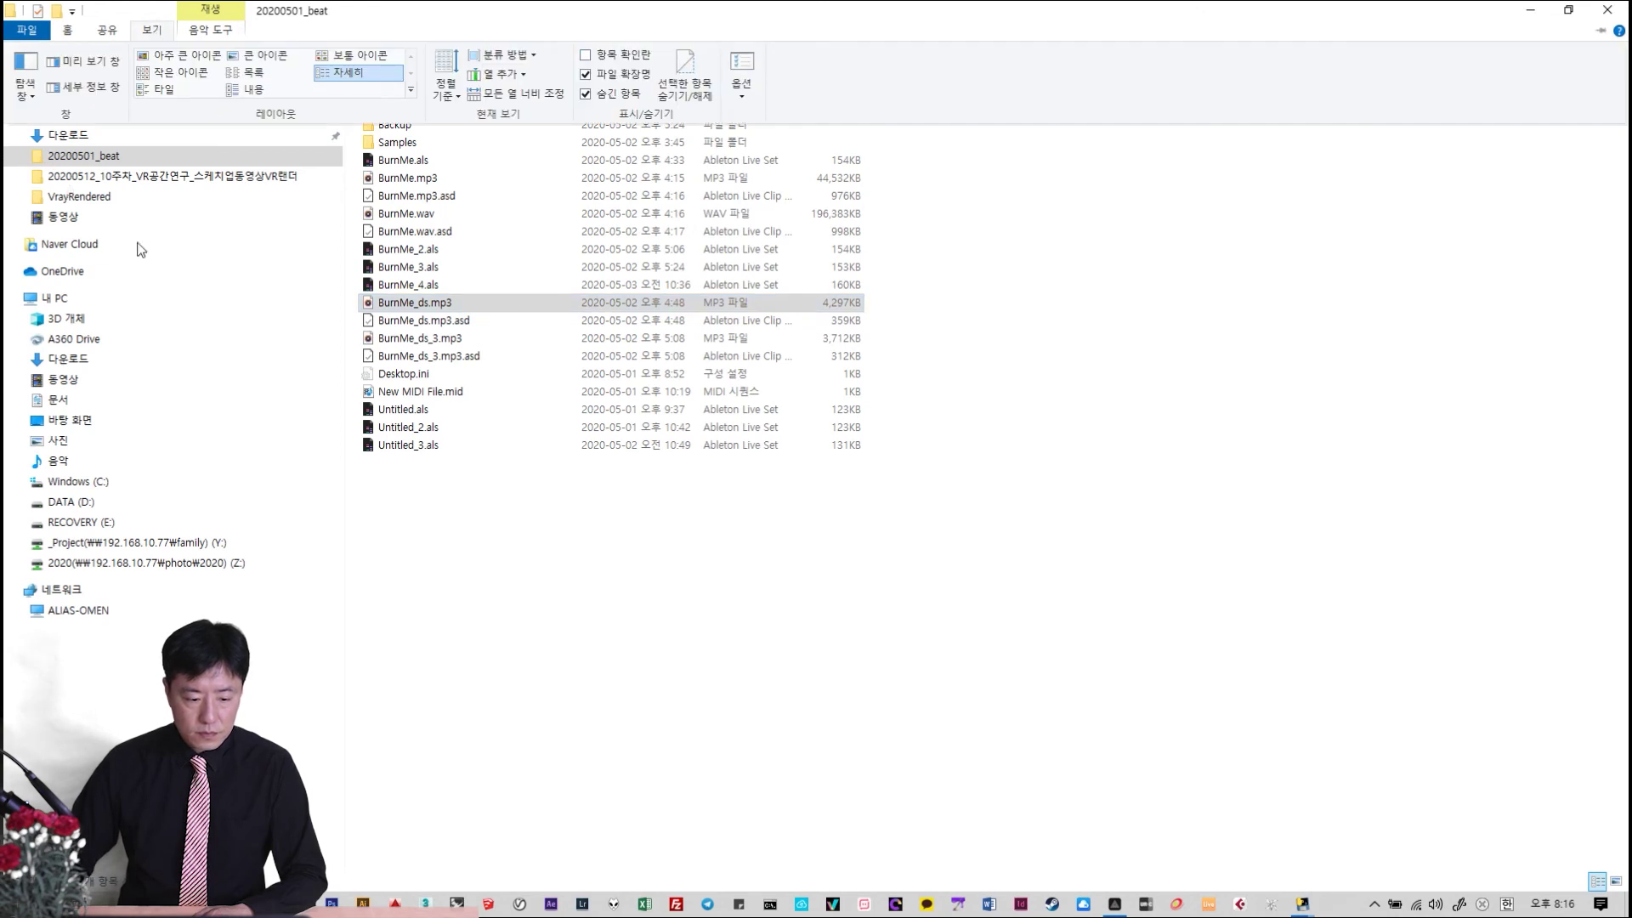
pyautogui.click(521, 302)
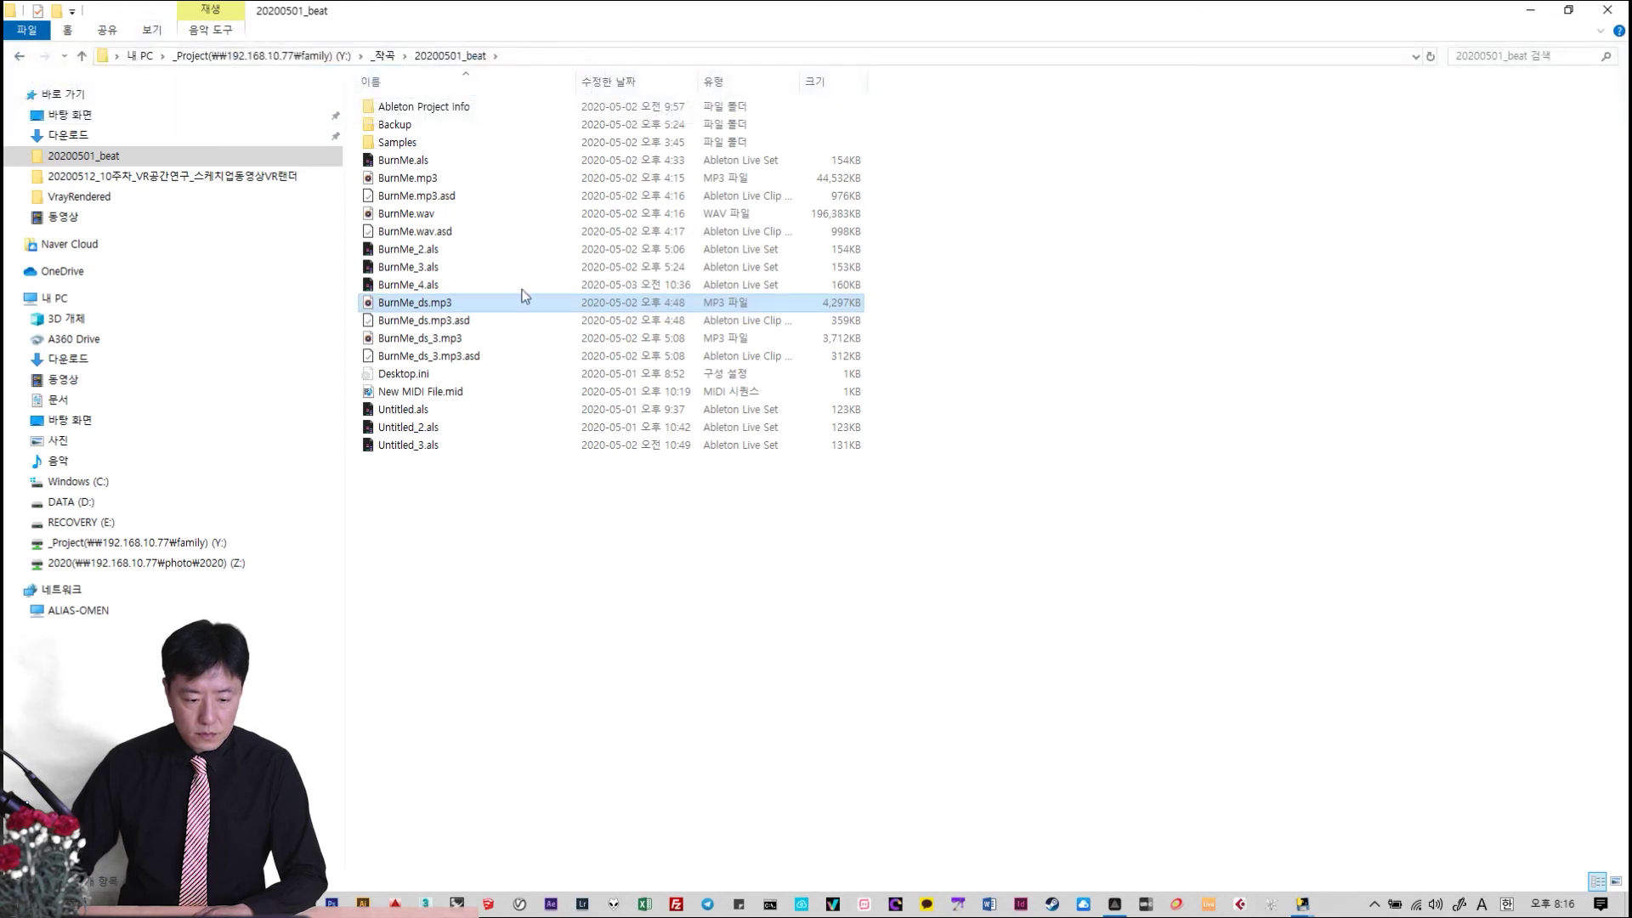
pyautogui.click(19, 60)
pyautogui.click(645, 285)
pyautogui.click(711, 560)
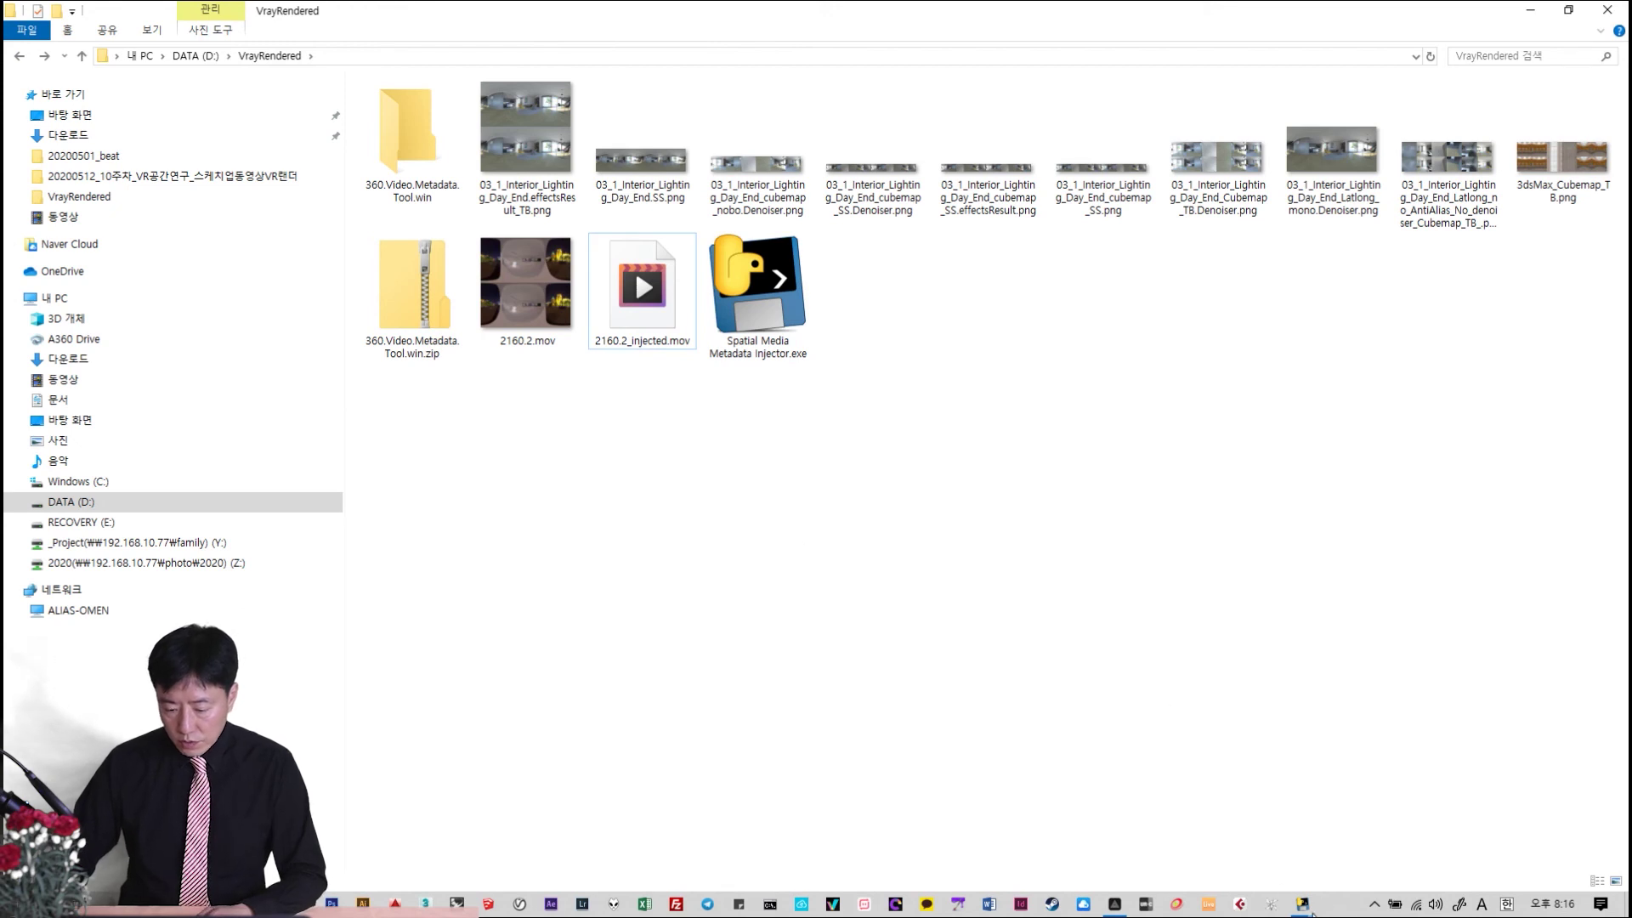
# Bring the Spatial Media Metadata Injector window back to check the saving status and move it clear of the video files
pyautogui.moveTo(1305, 904)
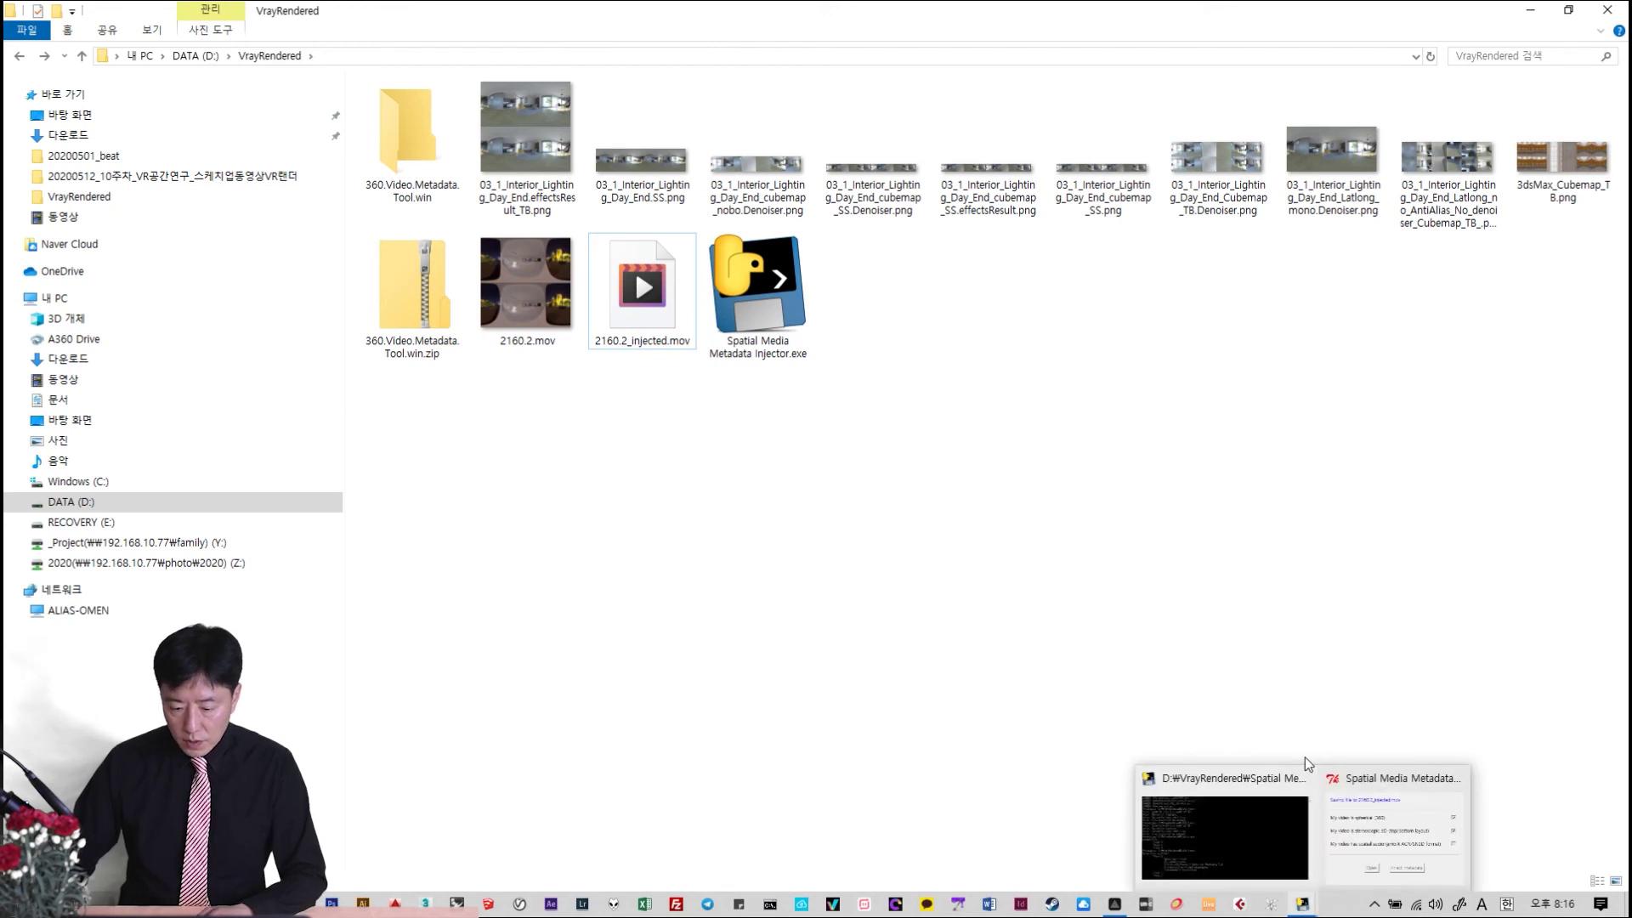
pyautogui.click(1385, 789)
pyautogui.moveTo(235, 193); pyautogui.dragTo(1254, 208)
pyautogui.click(508, 304)
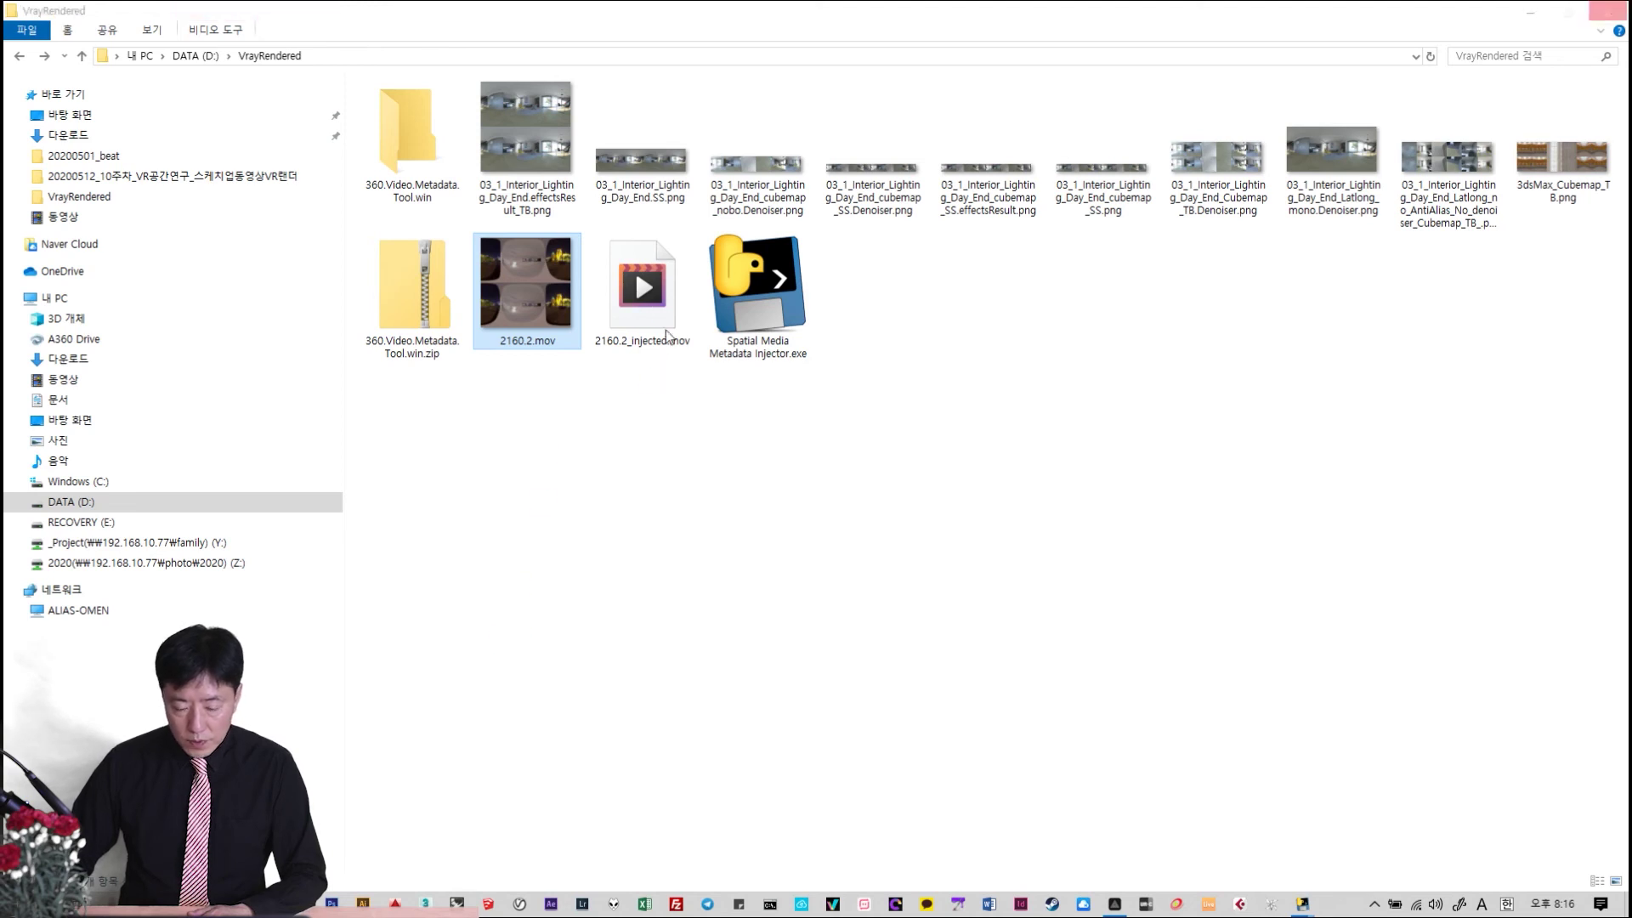
pyautogui.click(671, 541)
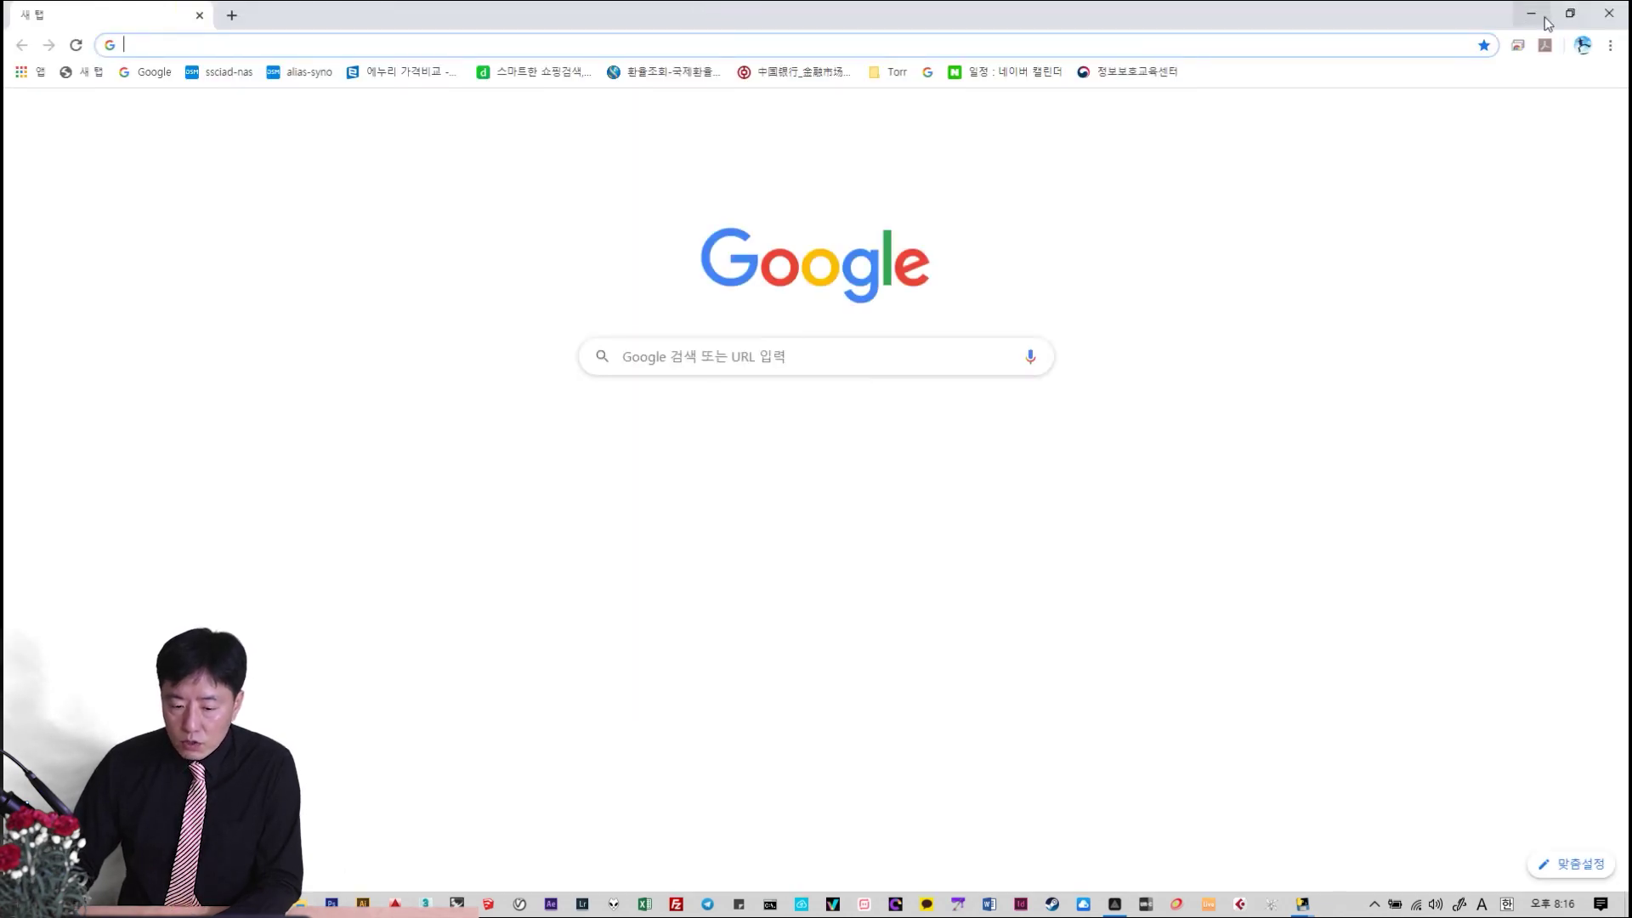
pyautogui.click(1530, 14)
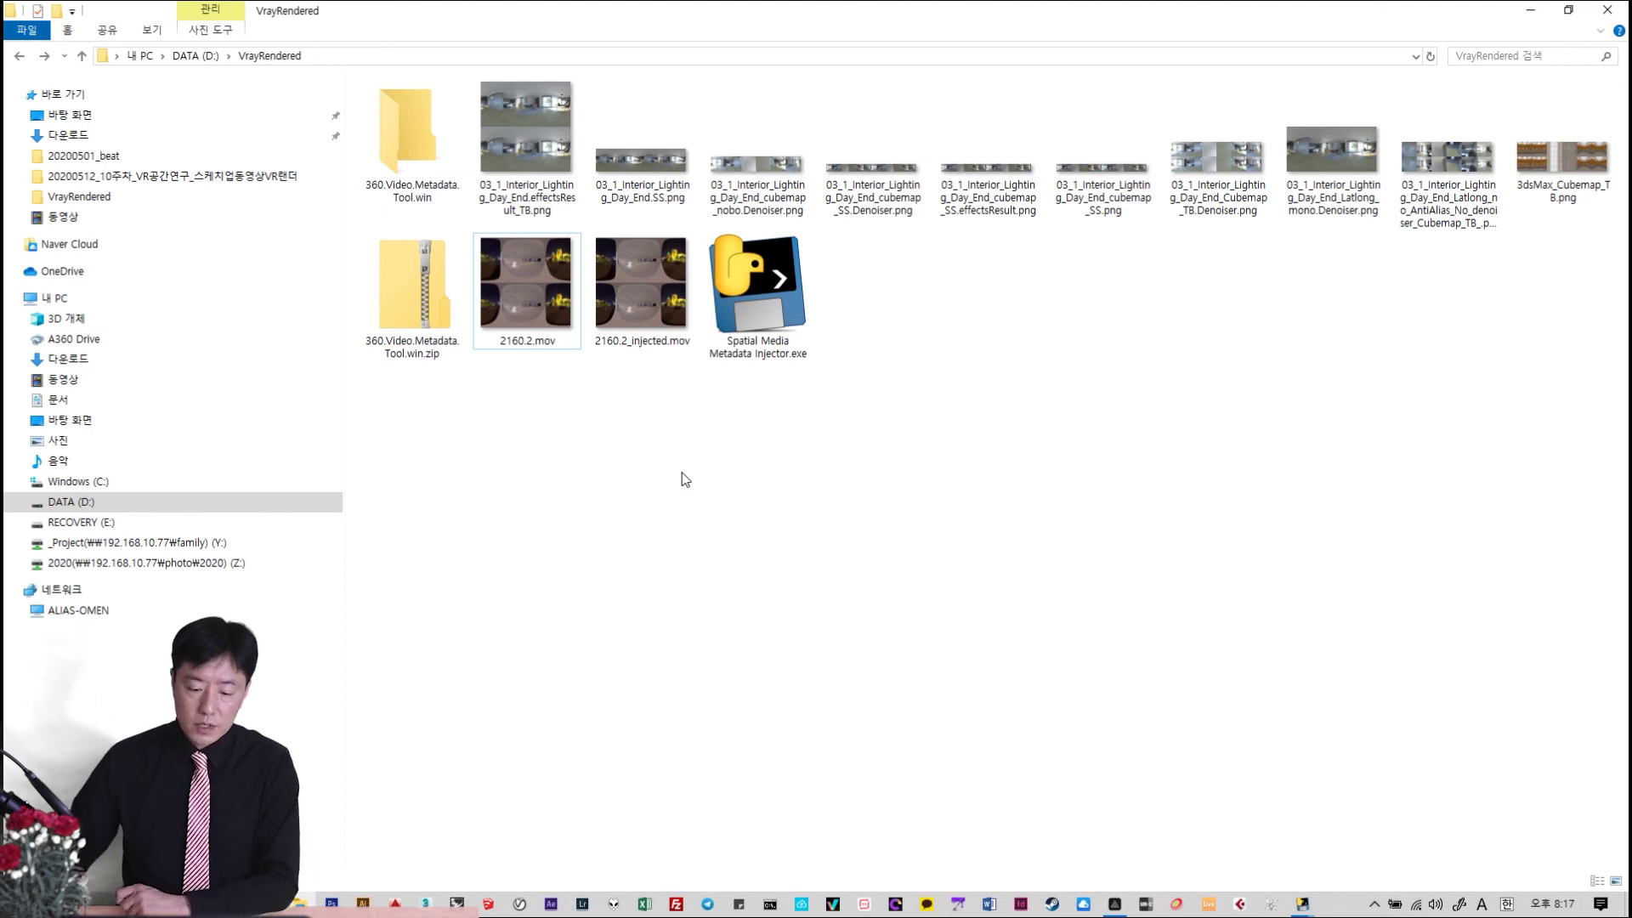
pyautogui.press('Right')
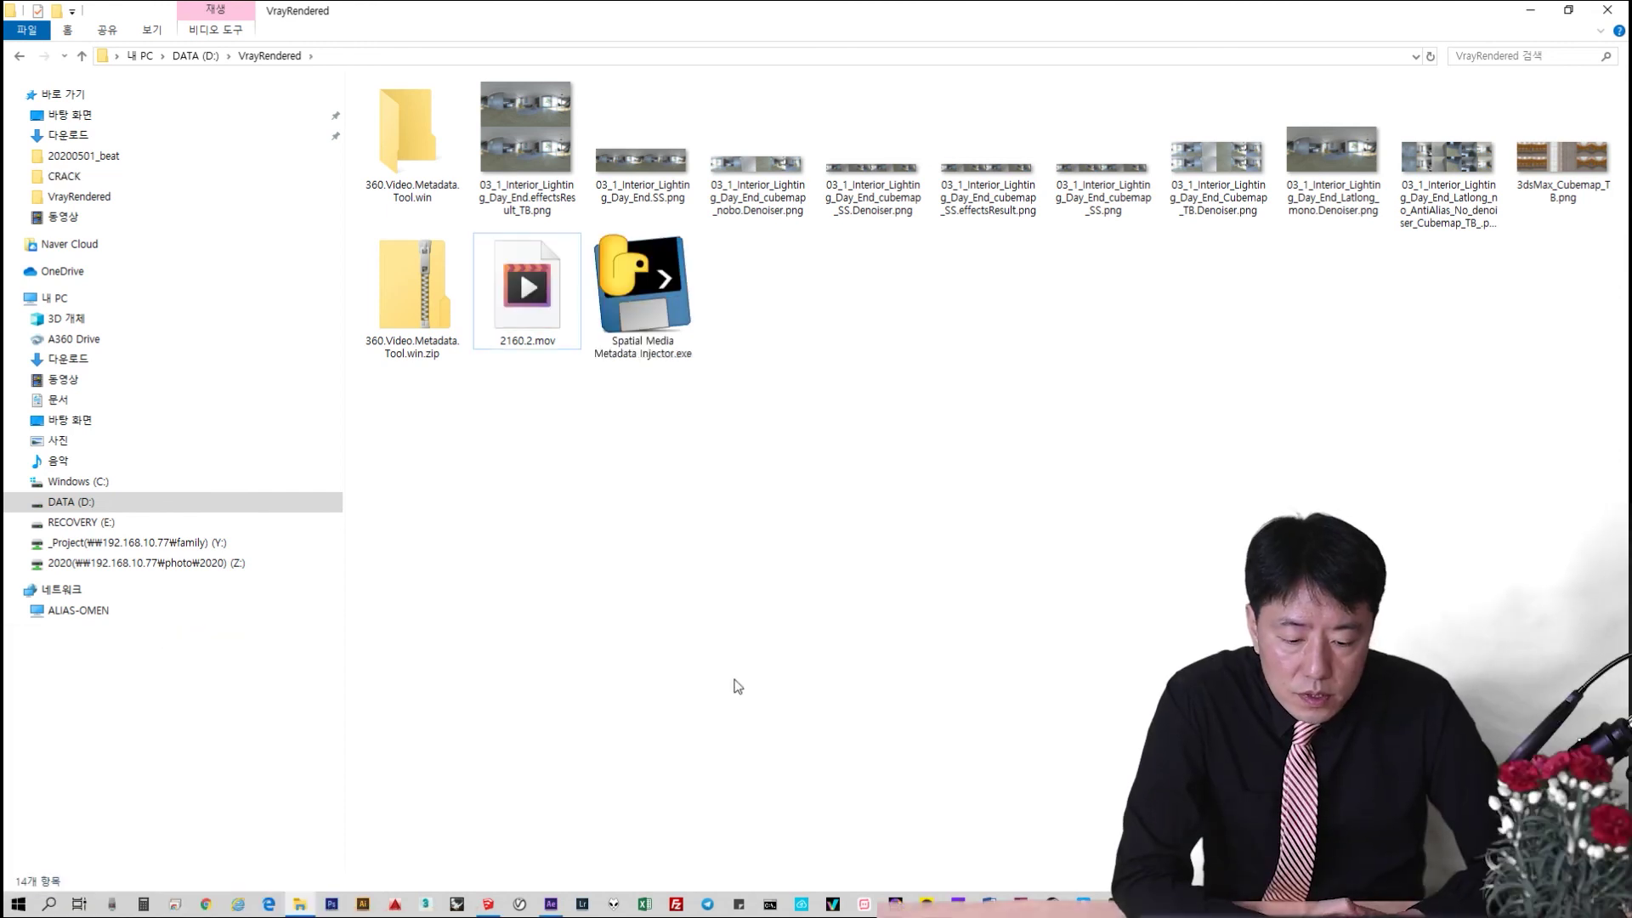
# Switch to SketchUp, minimize the V-Ray Asset Editor, and switch to After Effects to check the render queue
pyautogui.click(486, 903)
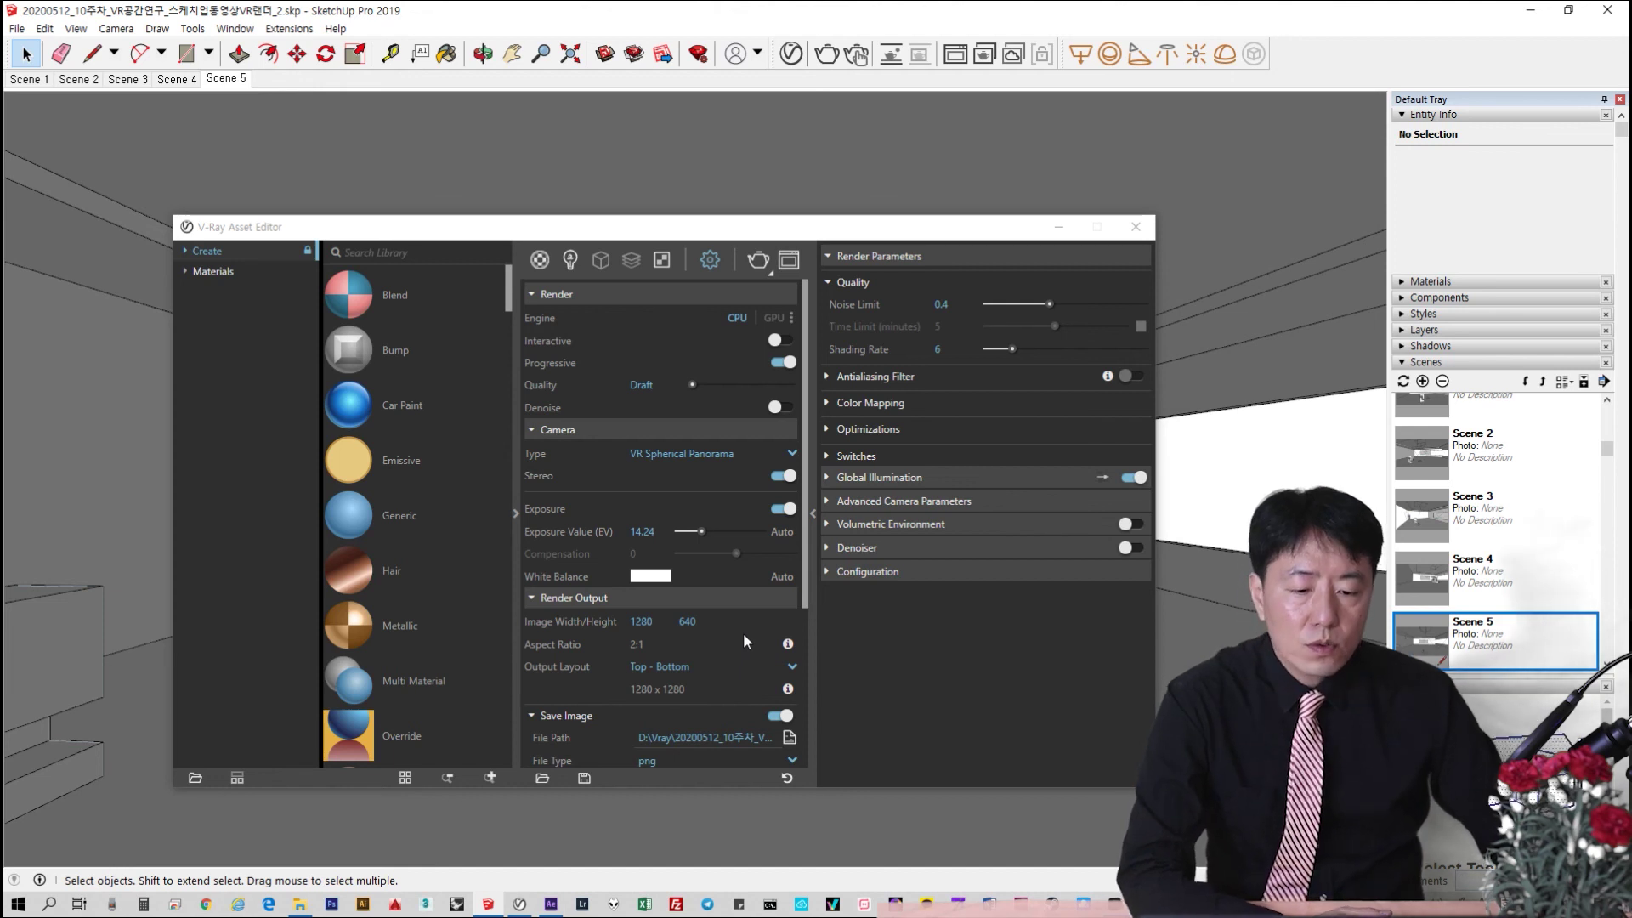
pyautogui.click(1060, 230)
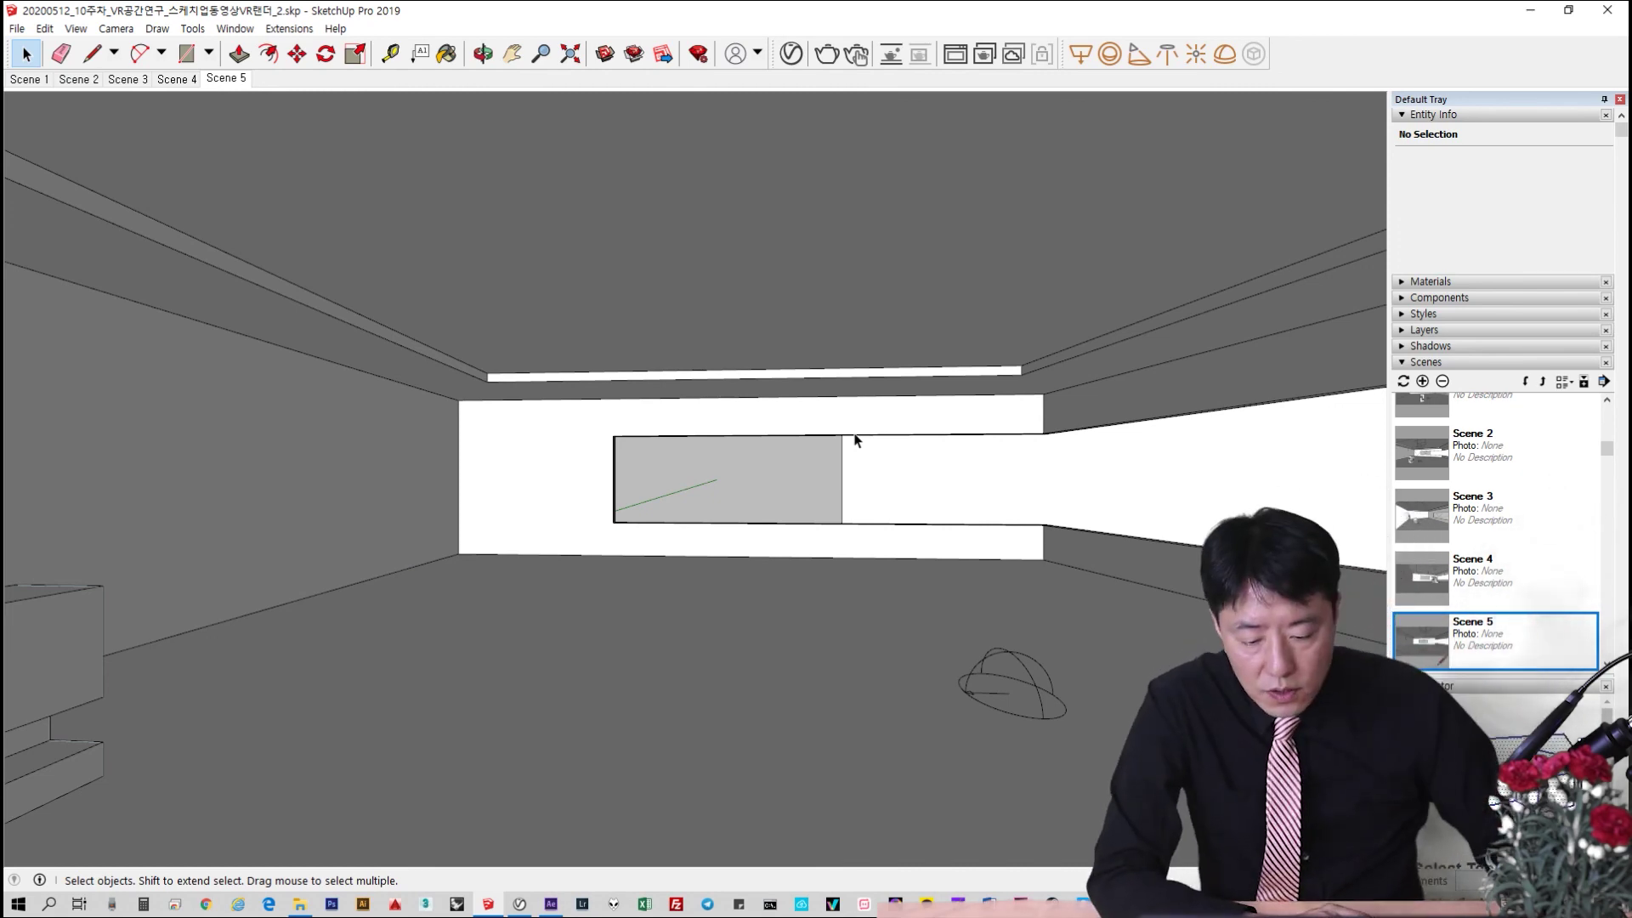
pyautogui.click(549, 906)
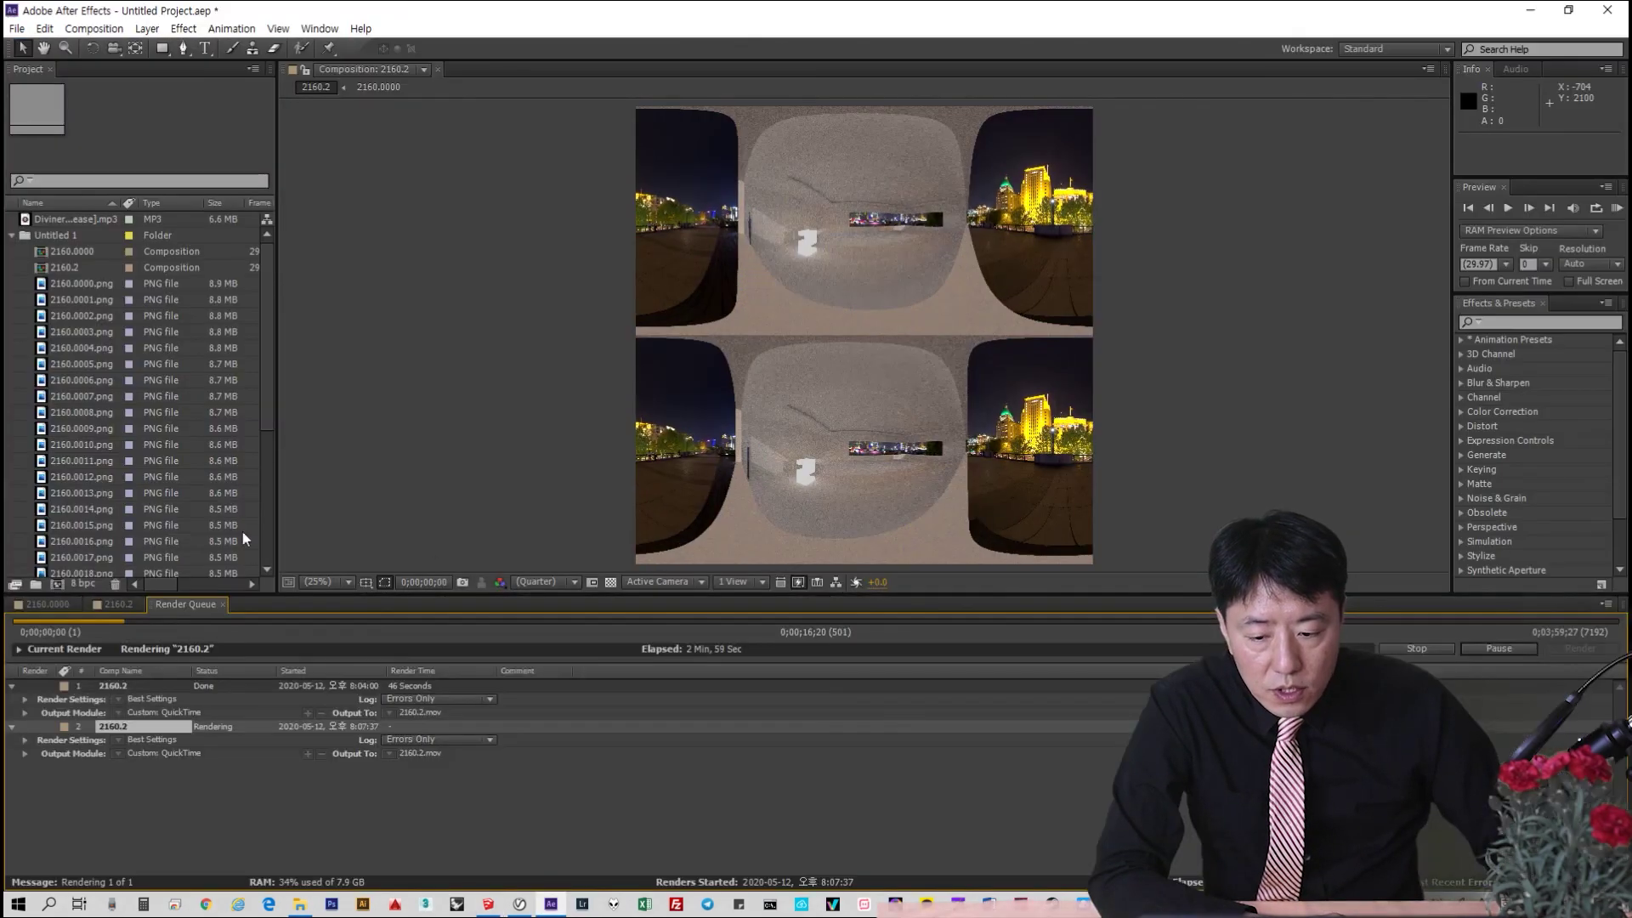